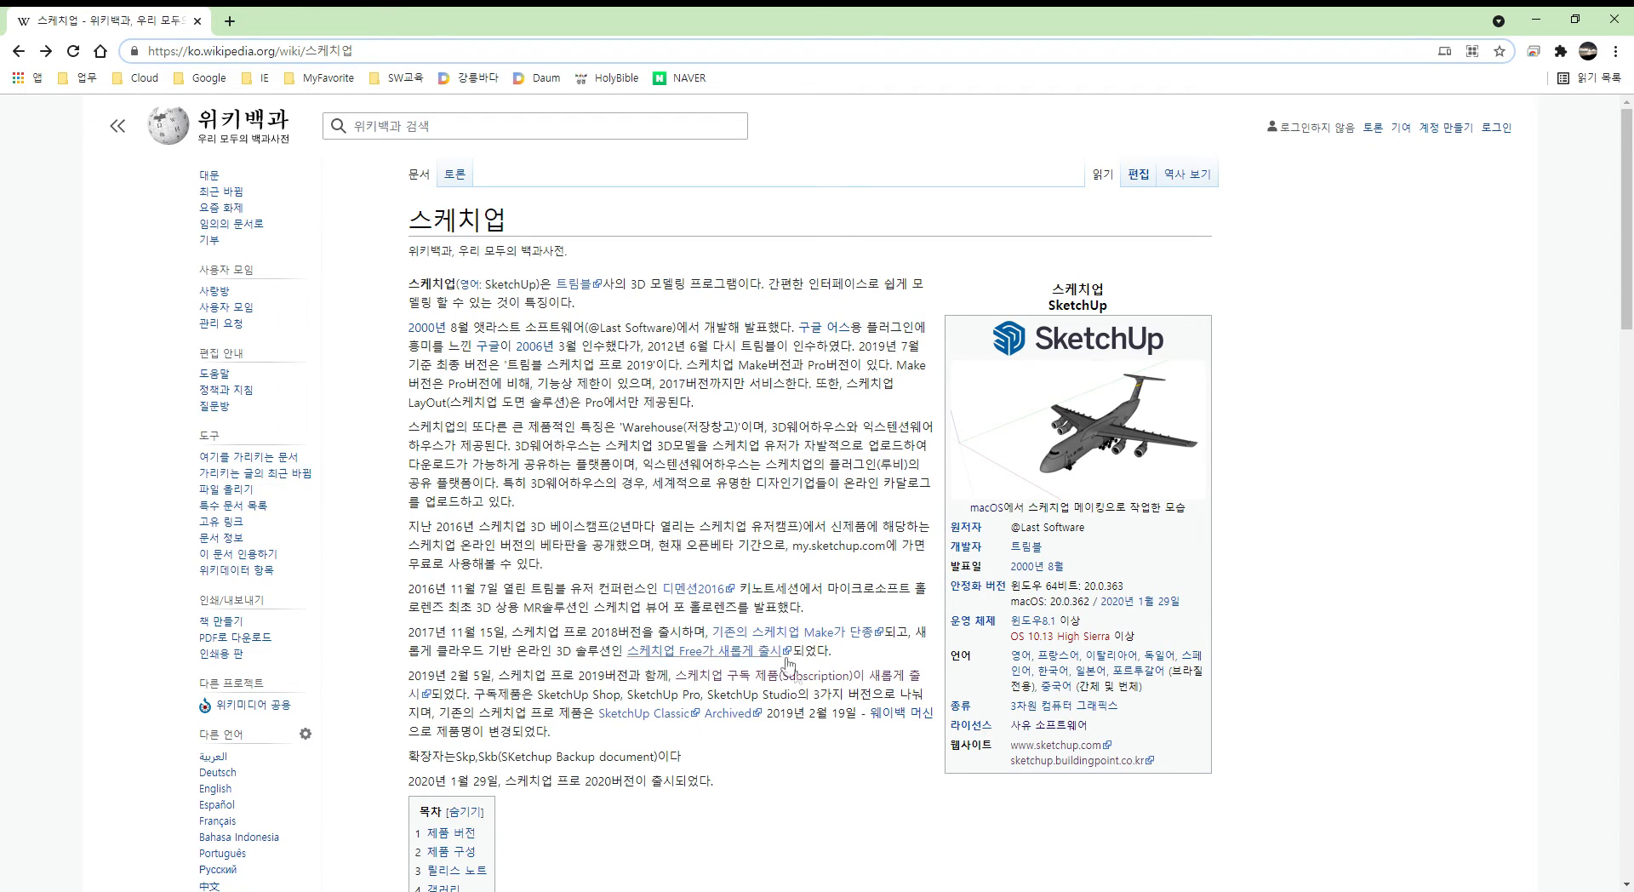
left_click(1048, 748)
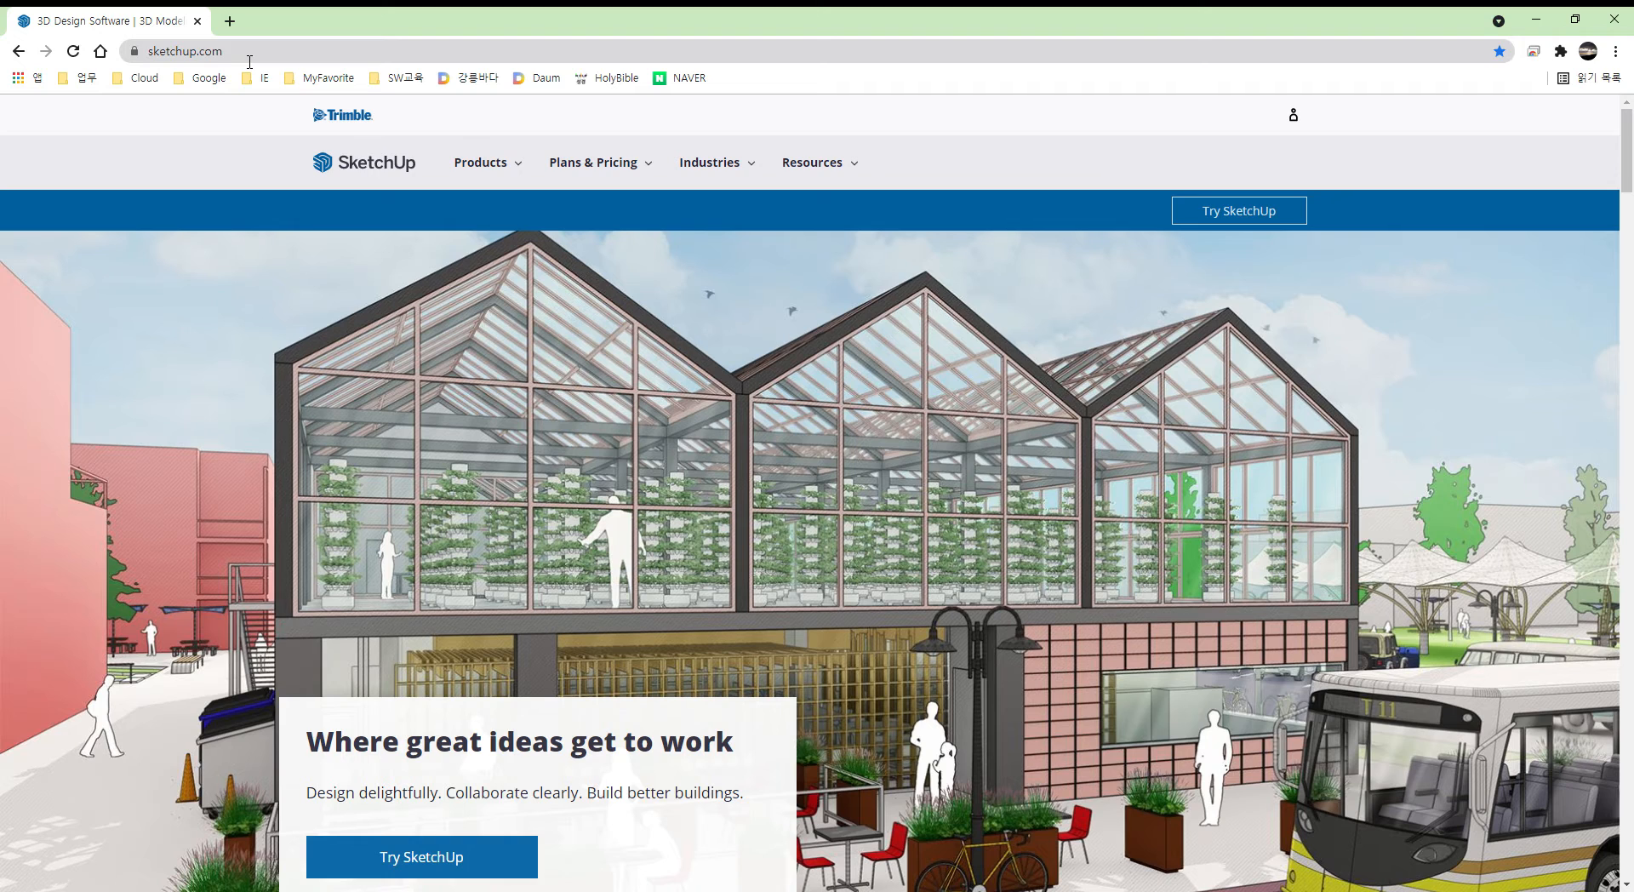
mouse_move(460, 163)
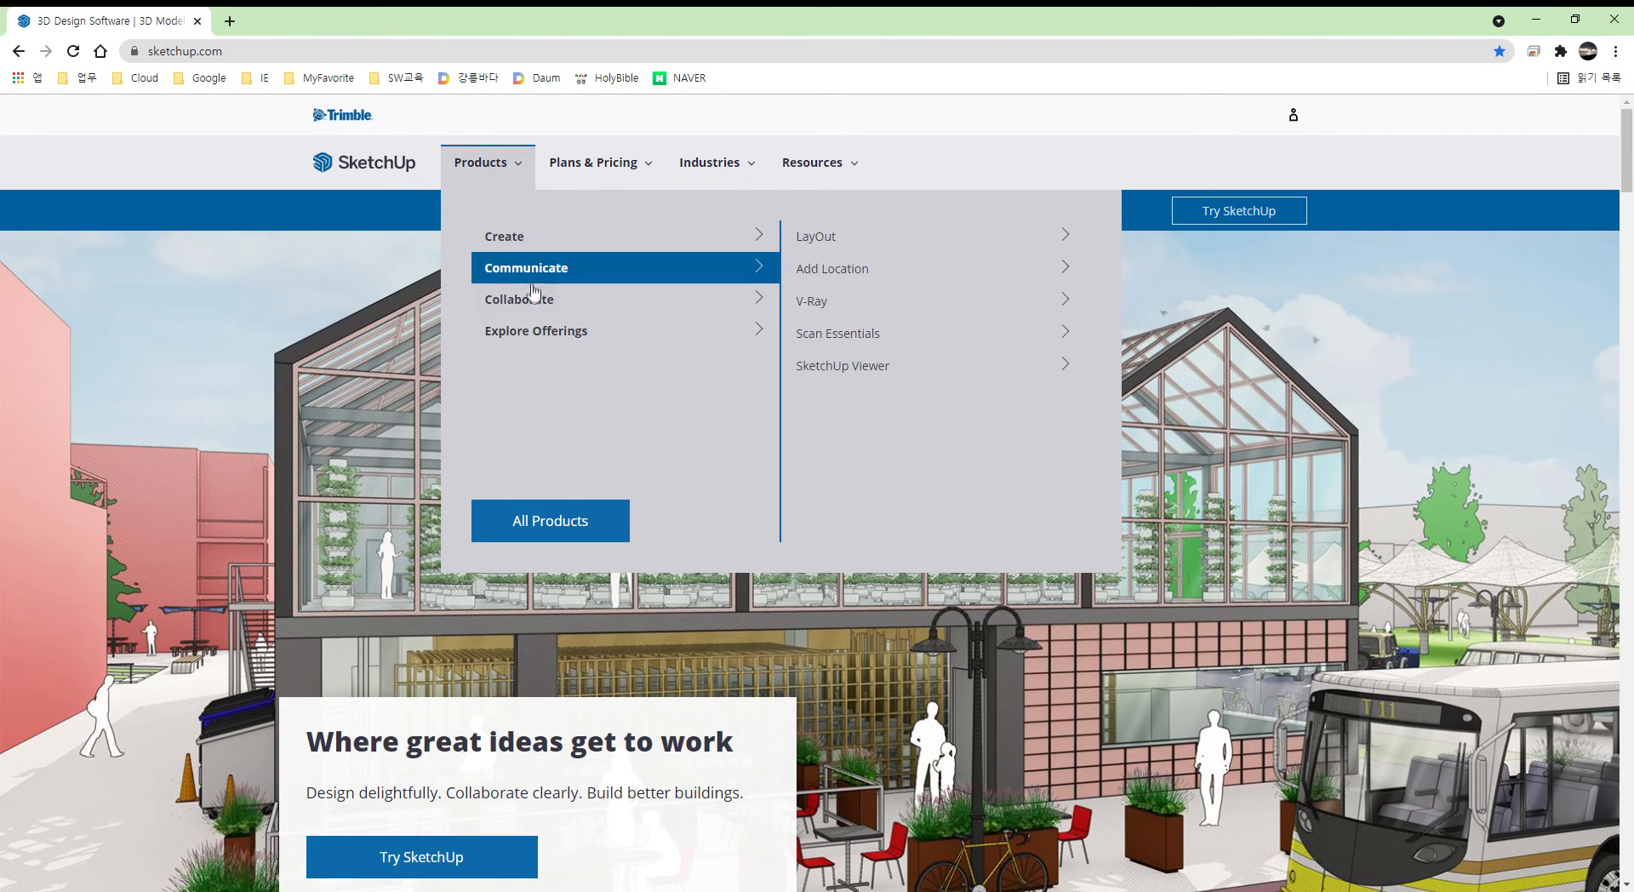
mouse_move(537, 331)
mouse_move(531, 246)
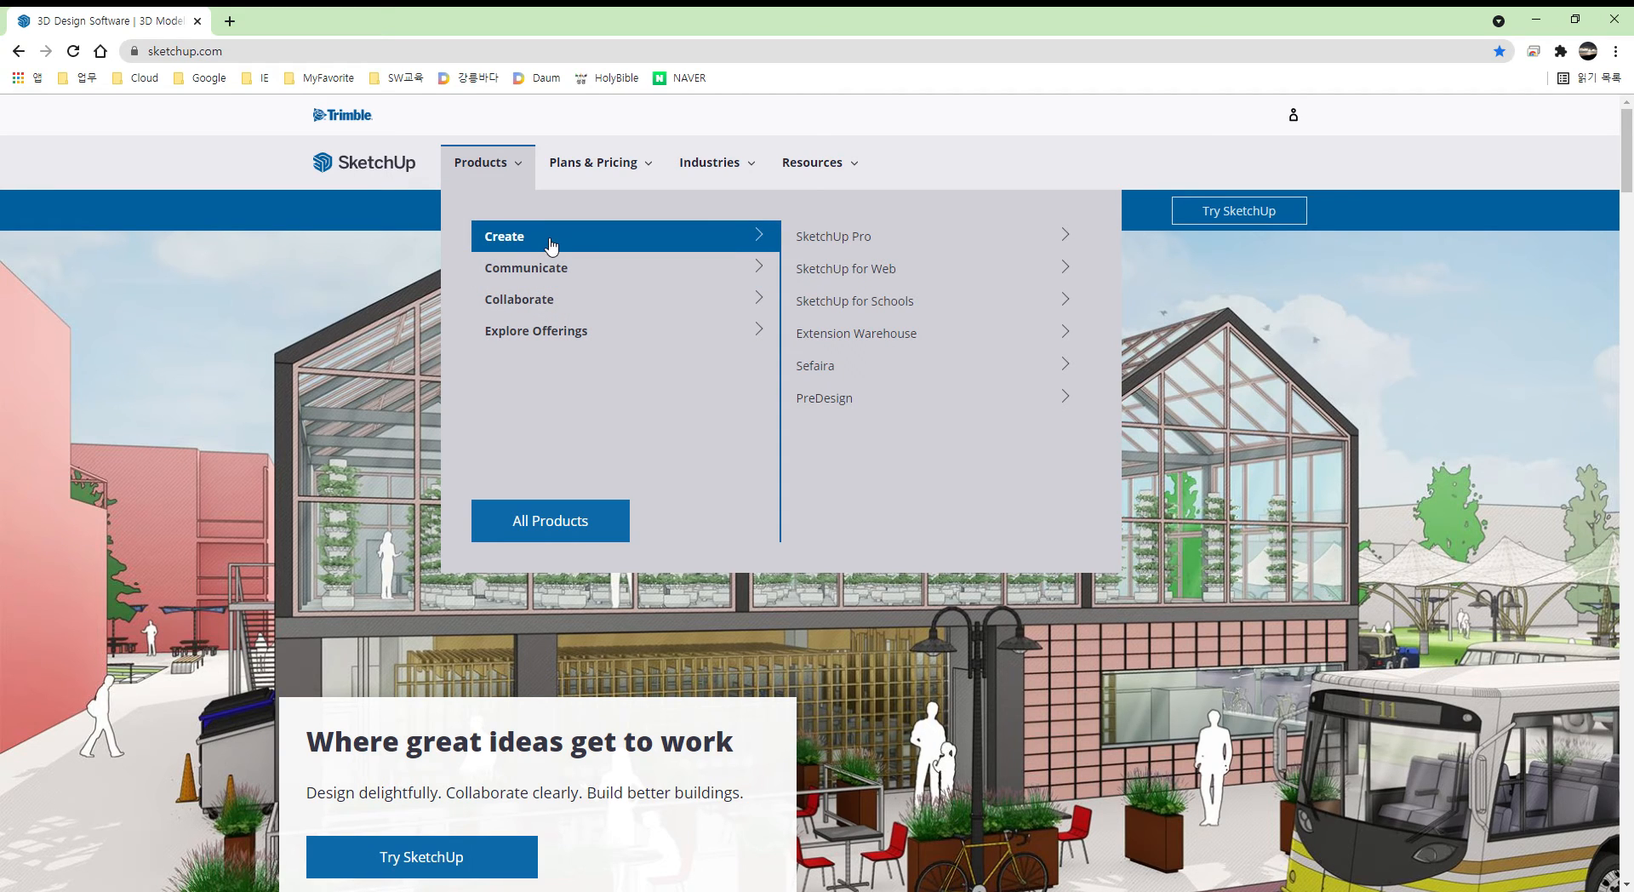
mouse_move(556, 276)
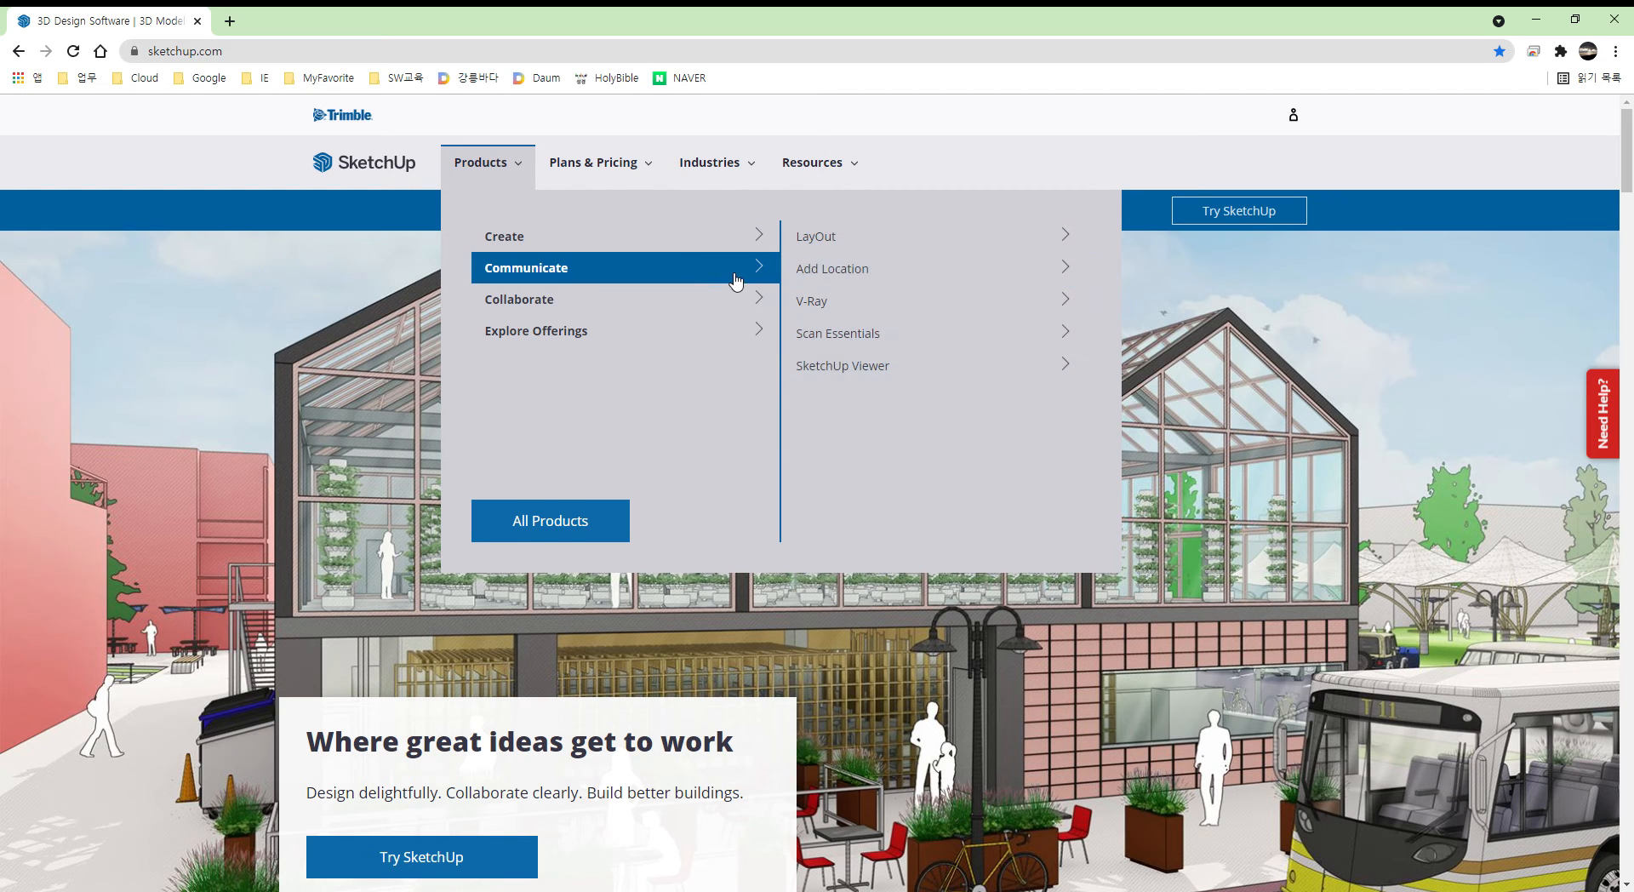
mouse_move(698, 242)
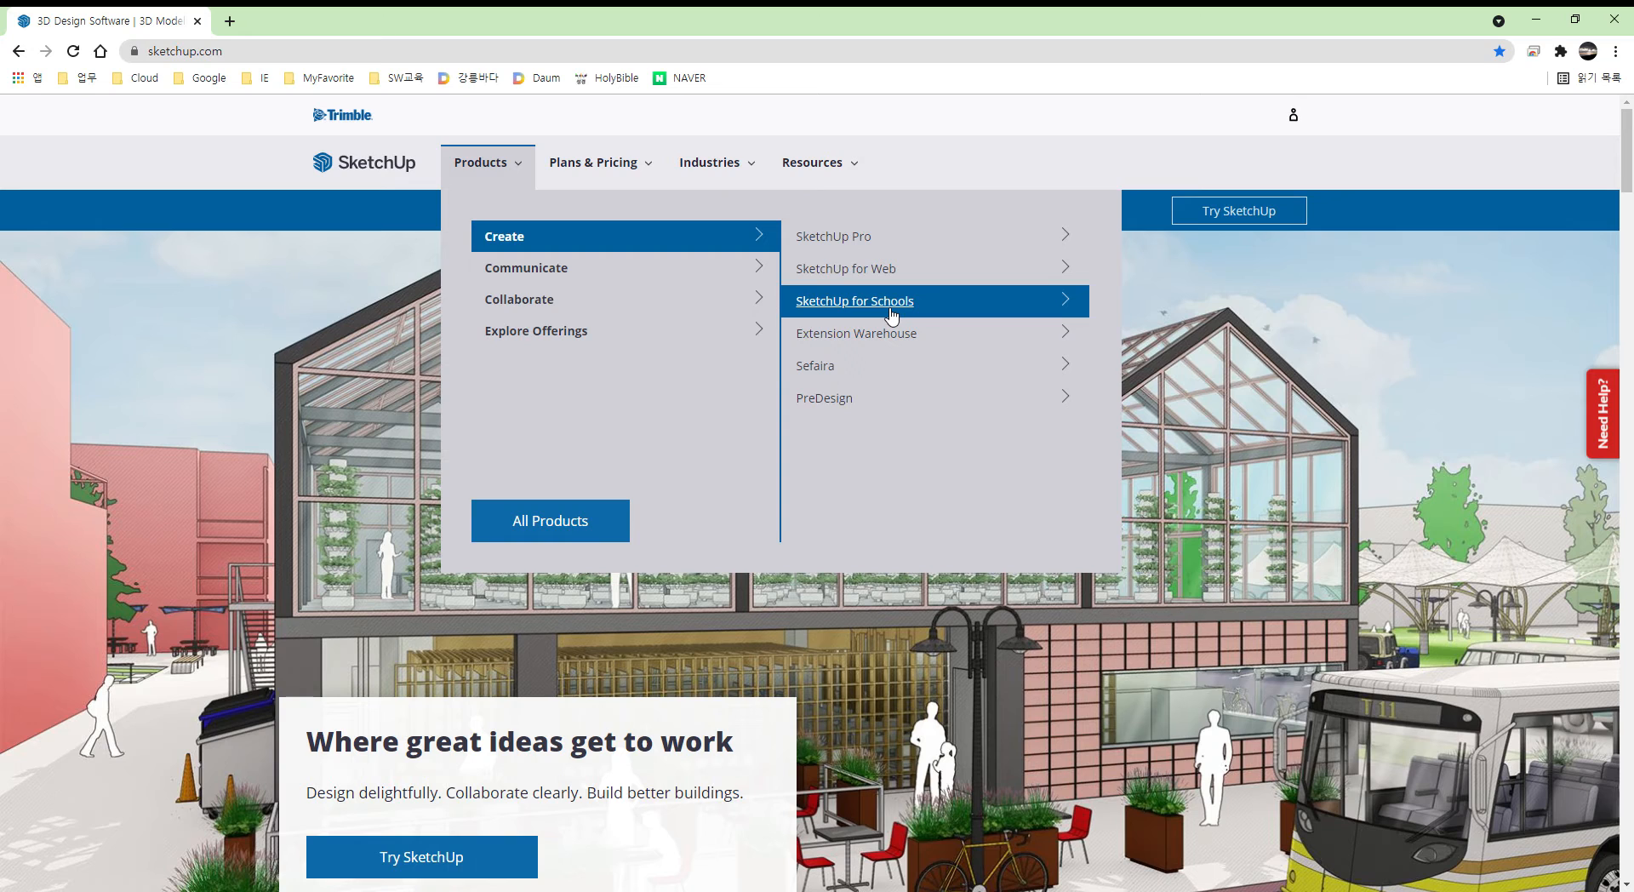
- Open the SketchUp for Web product page and sign out of the account
left_click(874, 269)
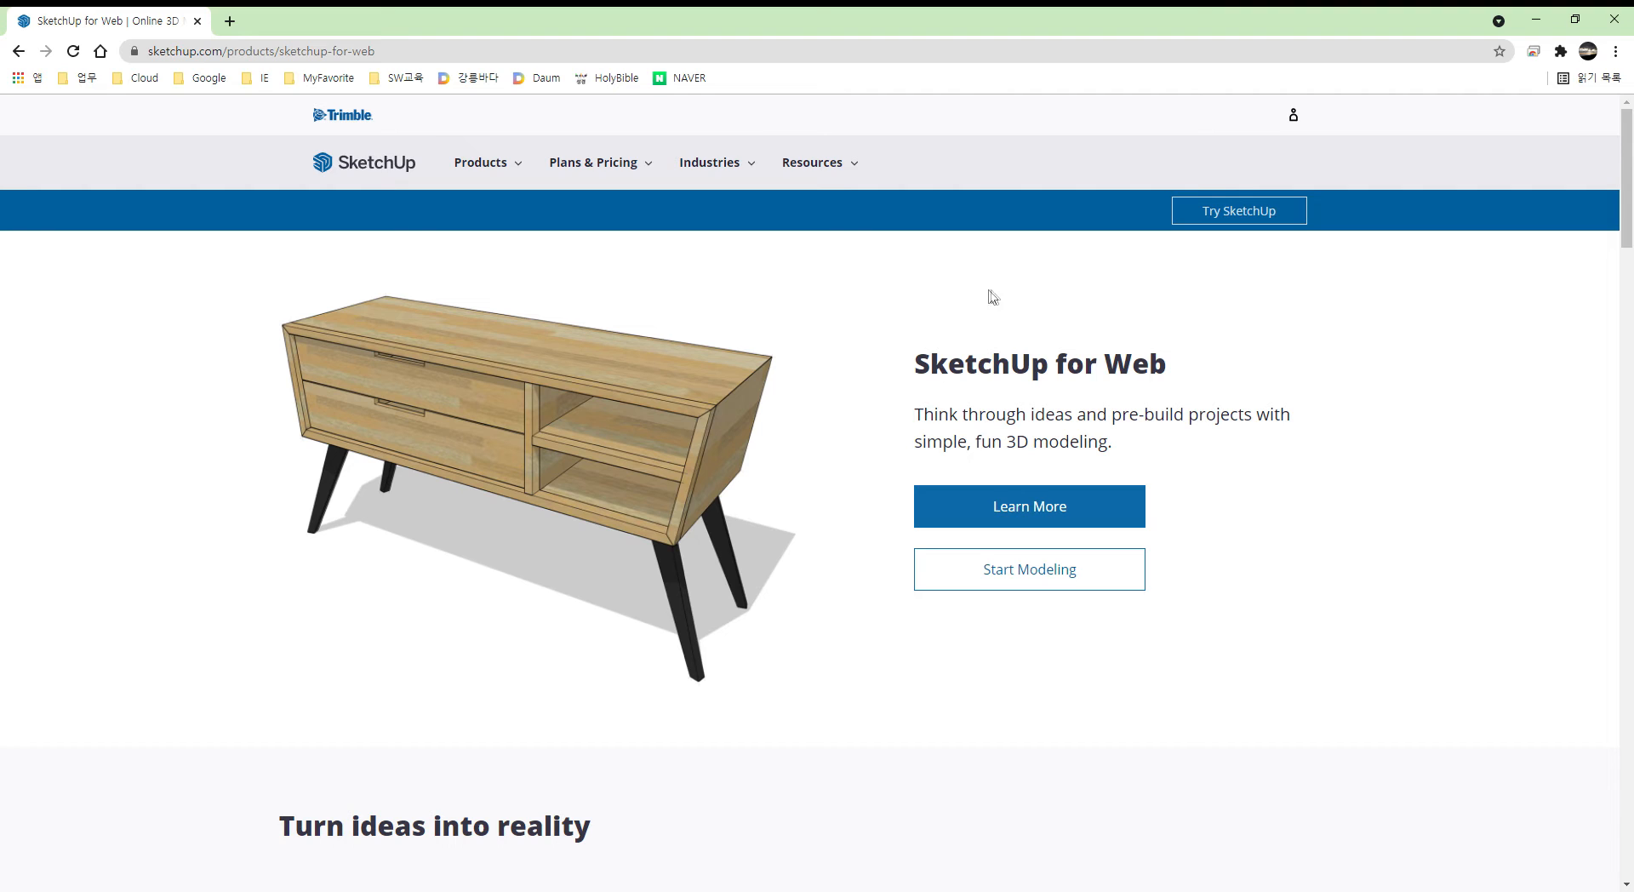
left_click(1307, 126)
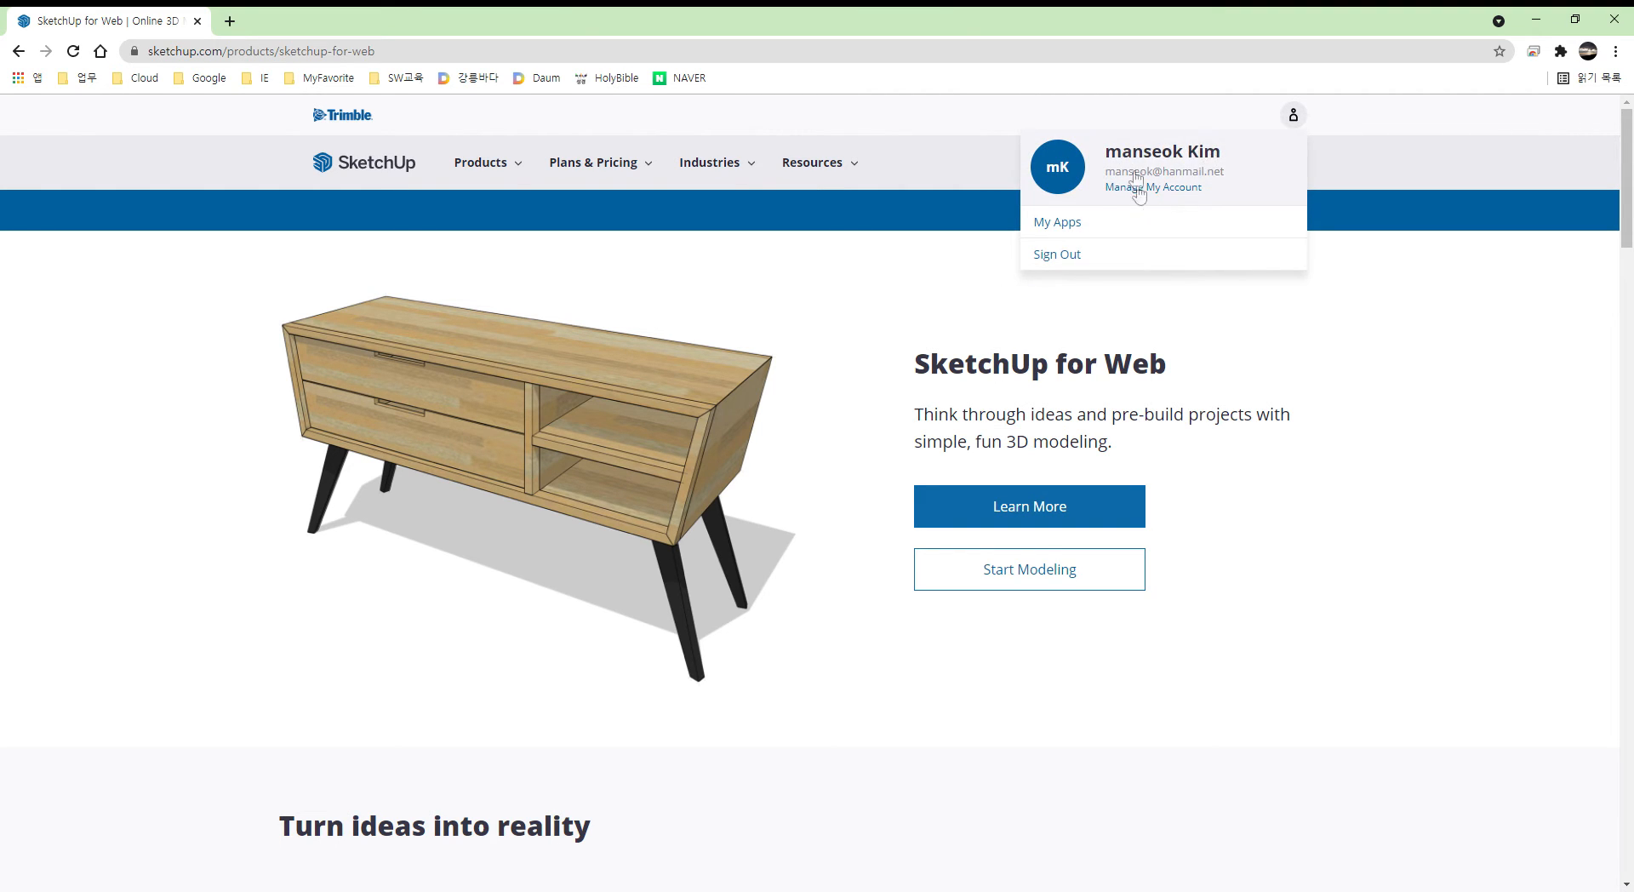
left_click(1063, 264)
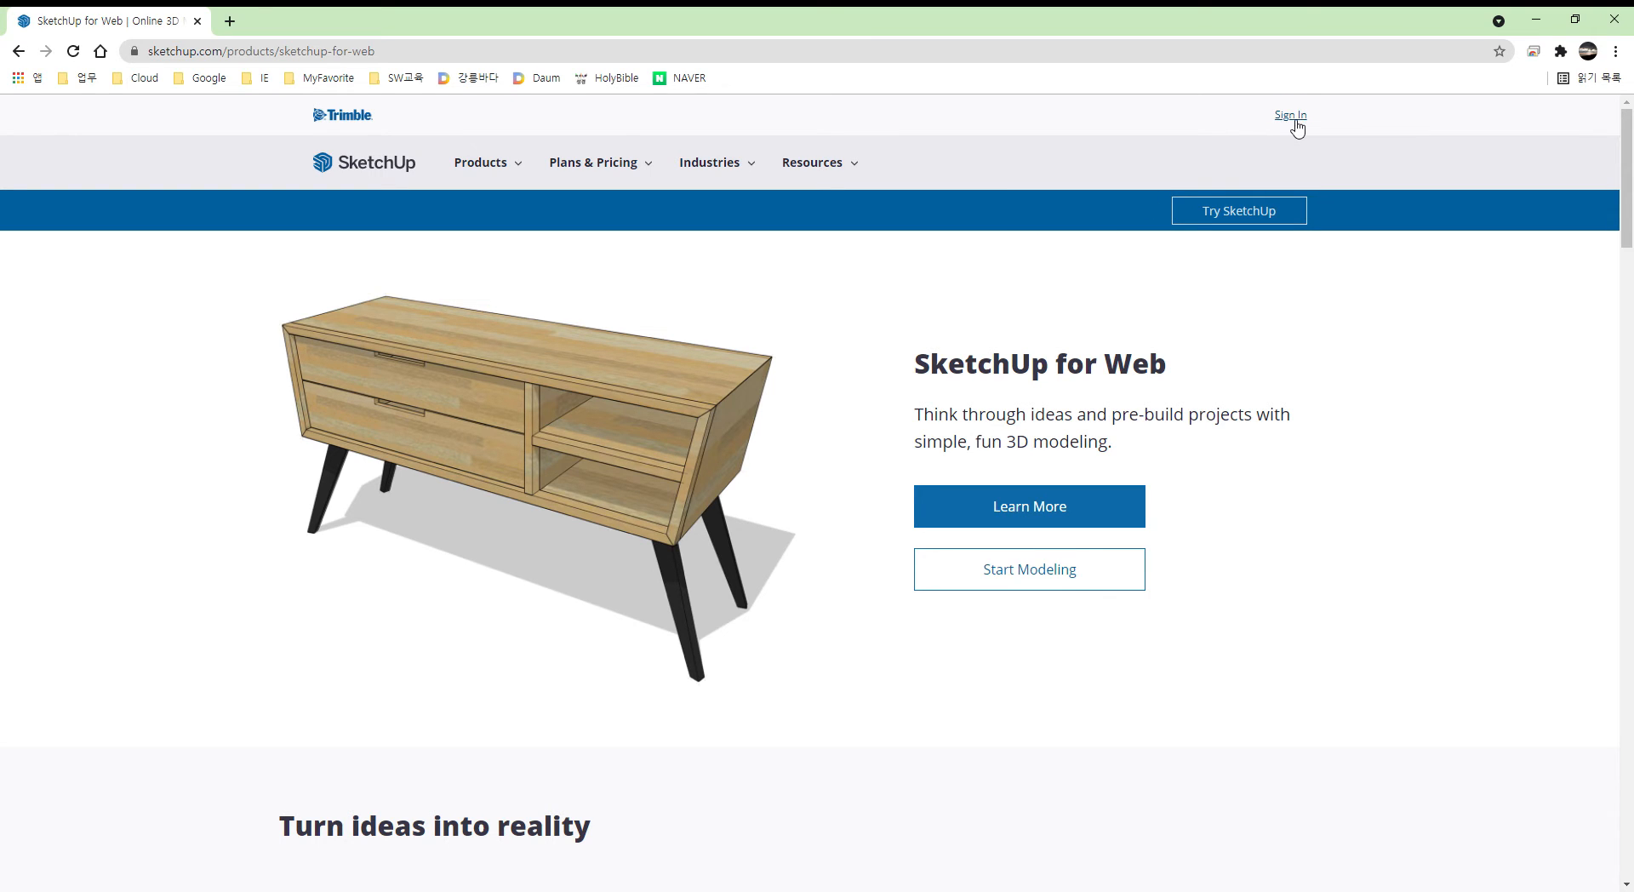
- Start signing in again and clear the prefilled e-mail address field
left_click(1291, 115)
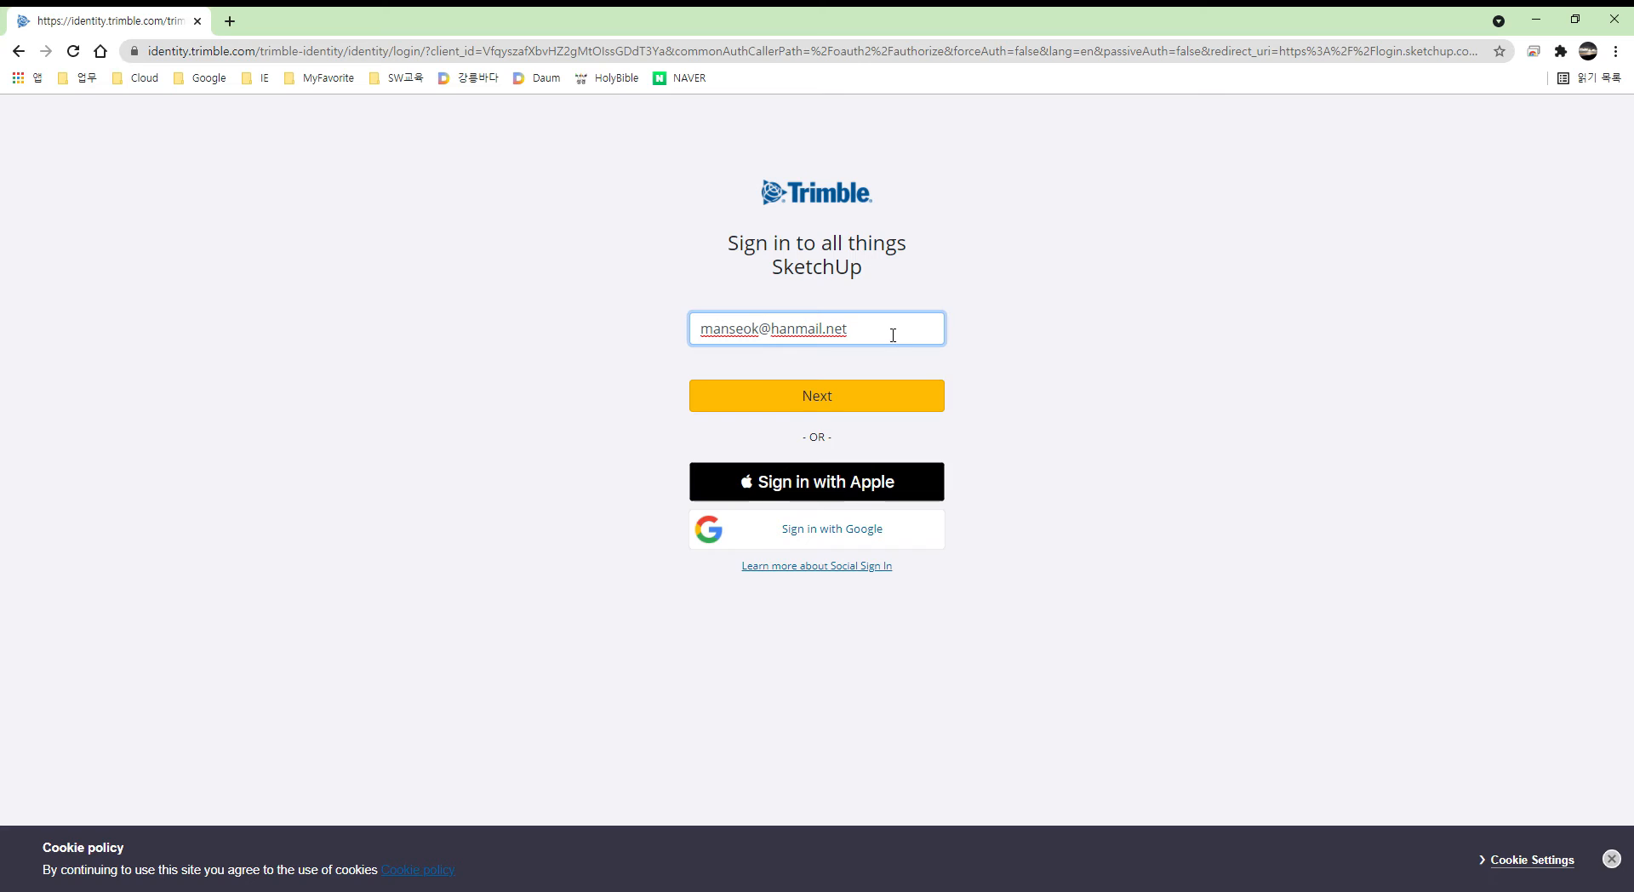
key("shift+Left")
key("shift+Left")
key("shift+Left")
key("shift+Left")
key("shift+Left")
key("shift+Left")
key("shift+Left")
key("shift+Left")
key("shift+Left")
key("shift+Left")
key("shift+Left")
key("shift+Left")
key("shift+Left")
key("shift+Left")
key("shift+Left")
key("shift+Left")
key("shift+Left")
key("shift+Left")
key("shift+Left")
key("BackSpace")
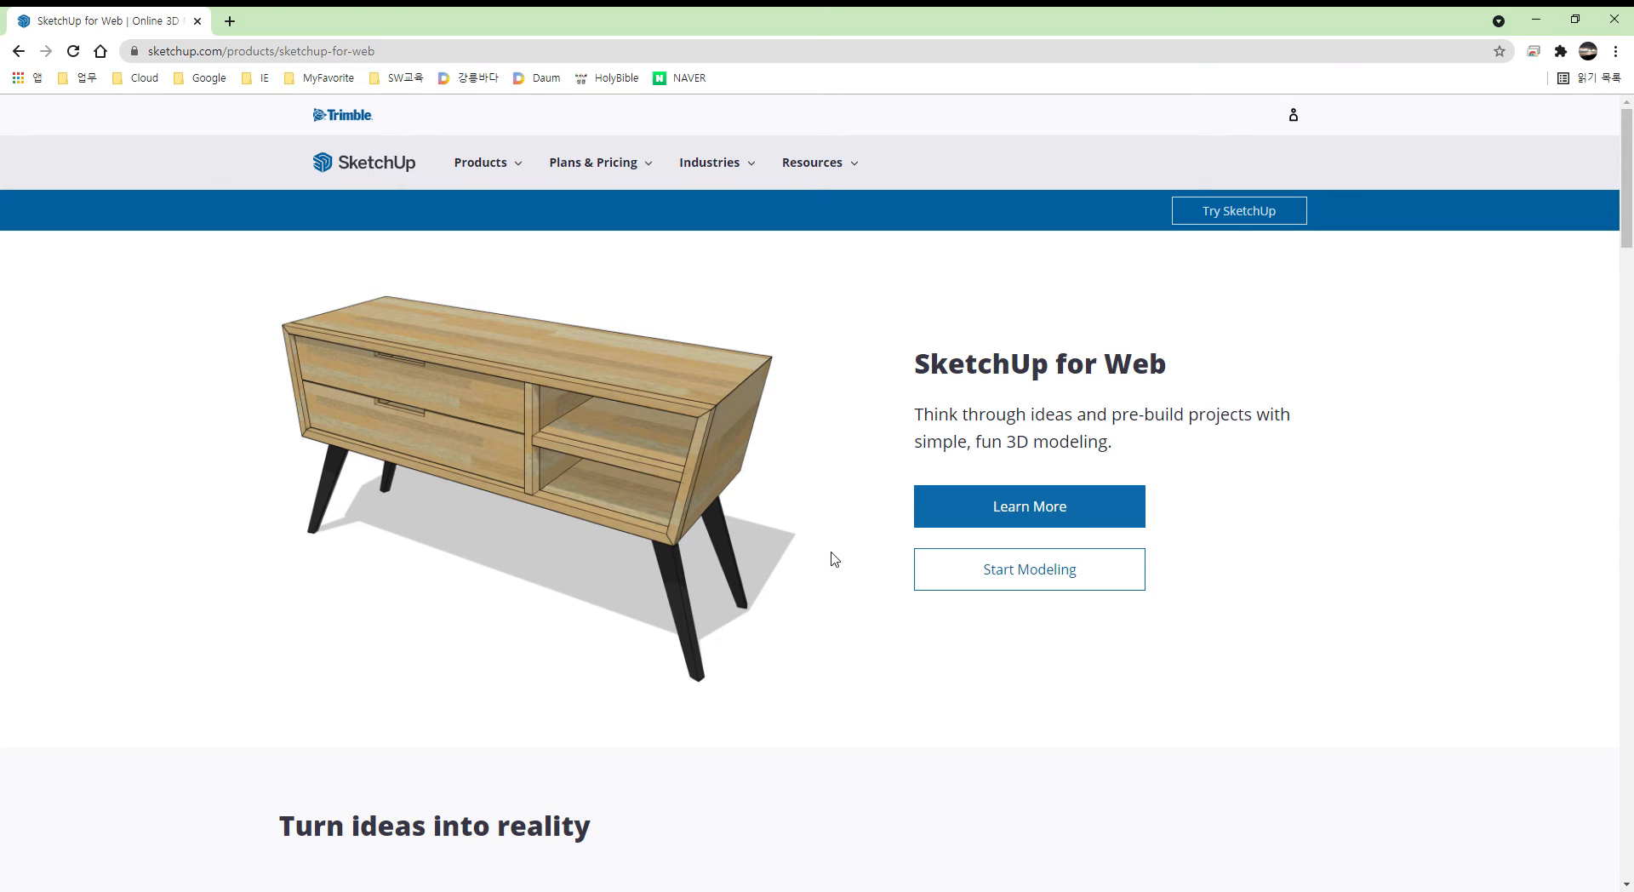
- Launch the SketchUp for Web app at app.sketchup.com via Start Modeling
left_click(1051, 588)
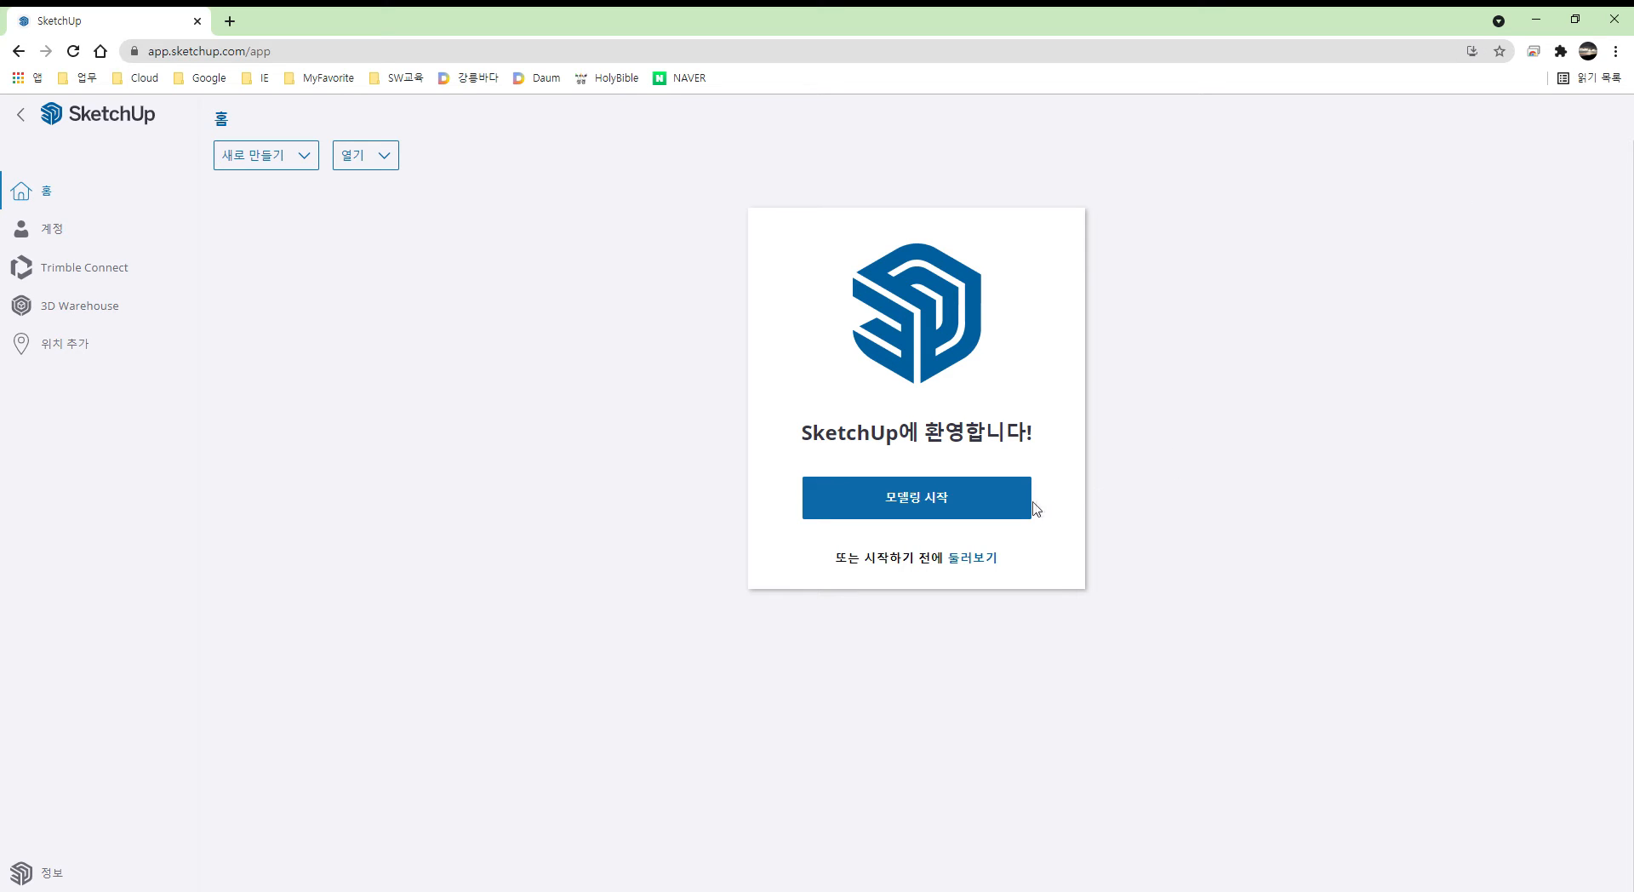
- Start a new model via 모델링 시작, select the person figure and zoom out
left_click(971, 509)
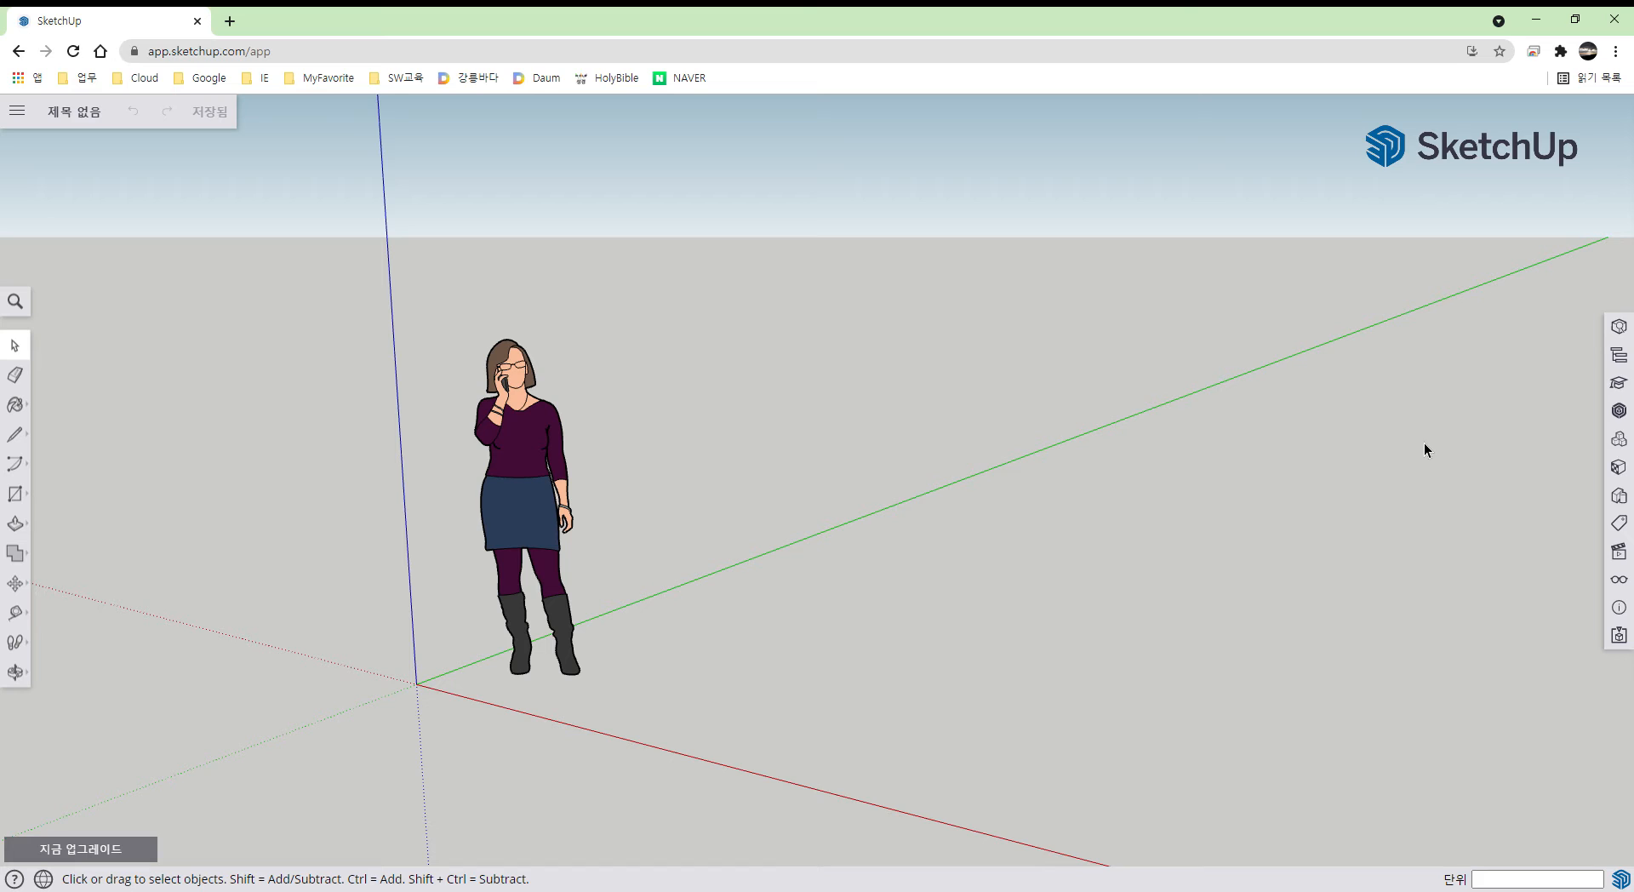
key("ctrl+a")
scroll(756, 555, "down", 2)
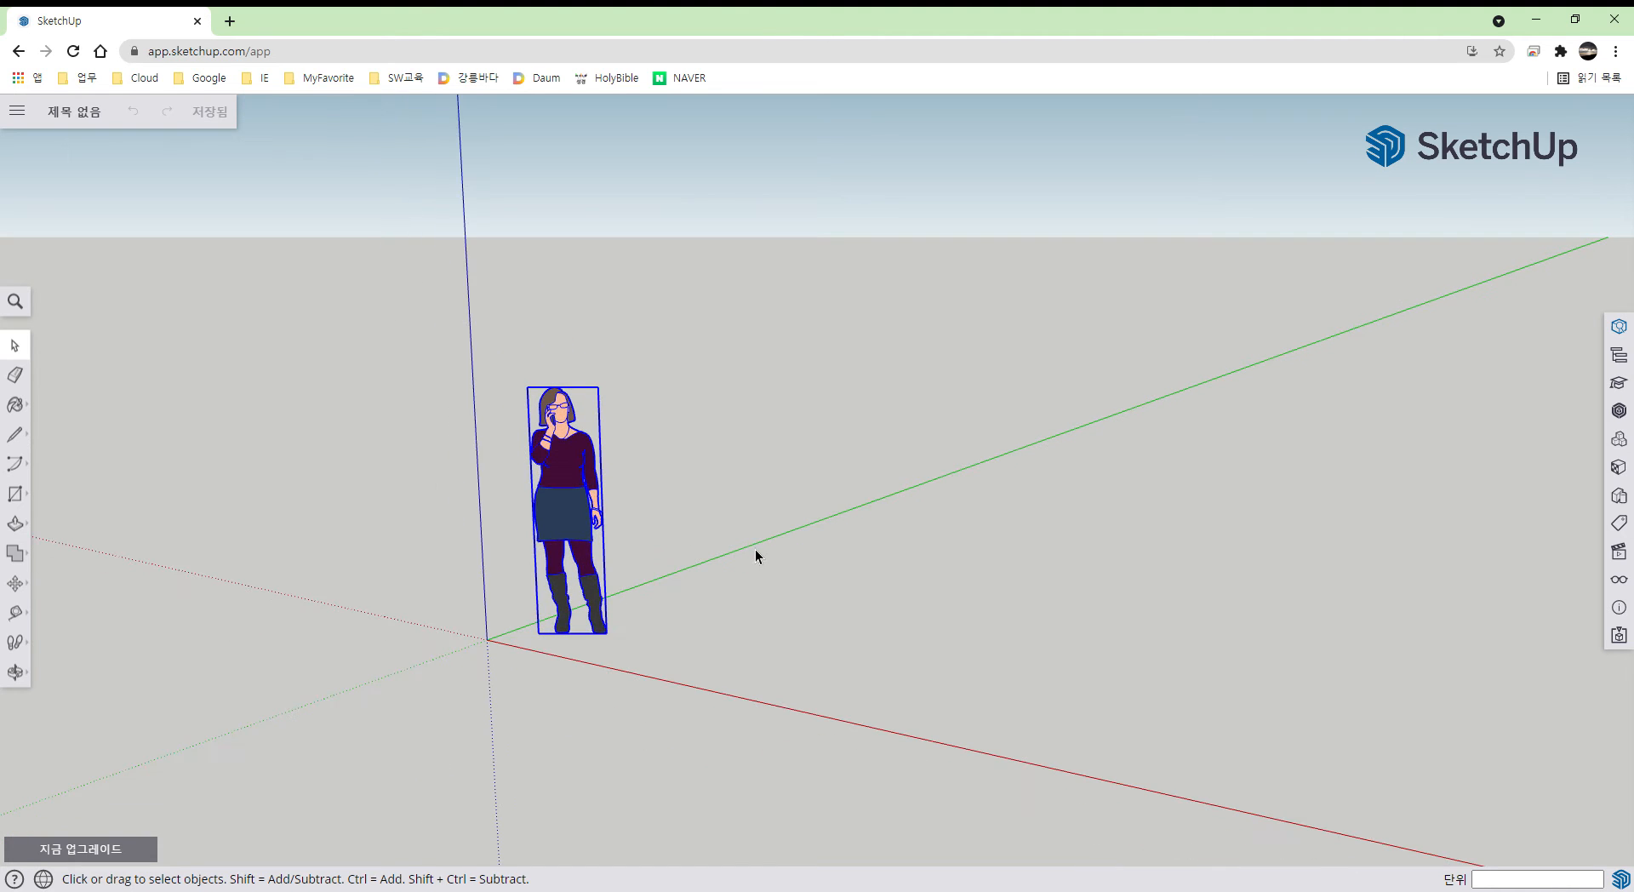
scroll(756, 556, "down", 1)
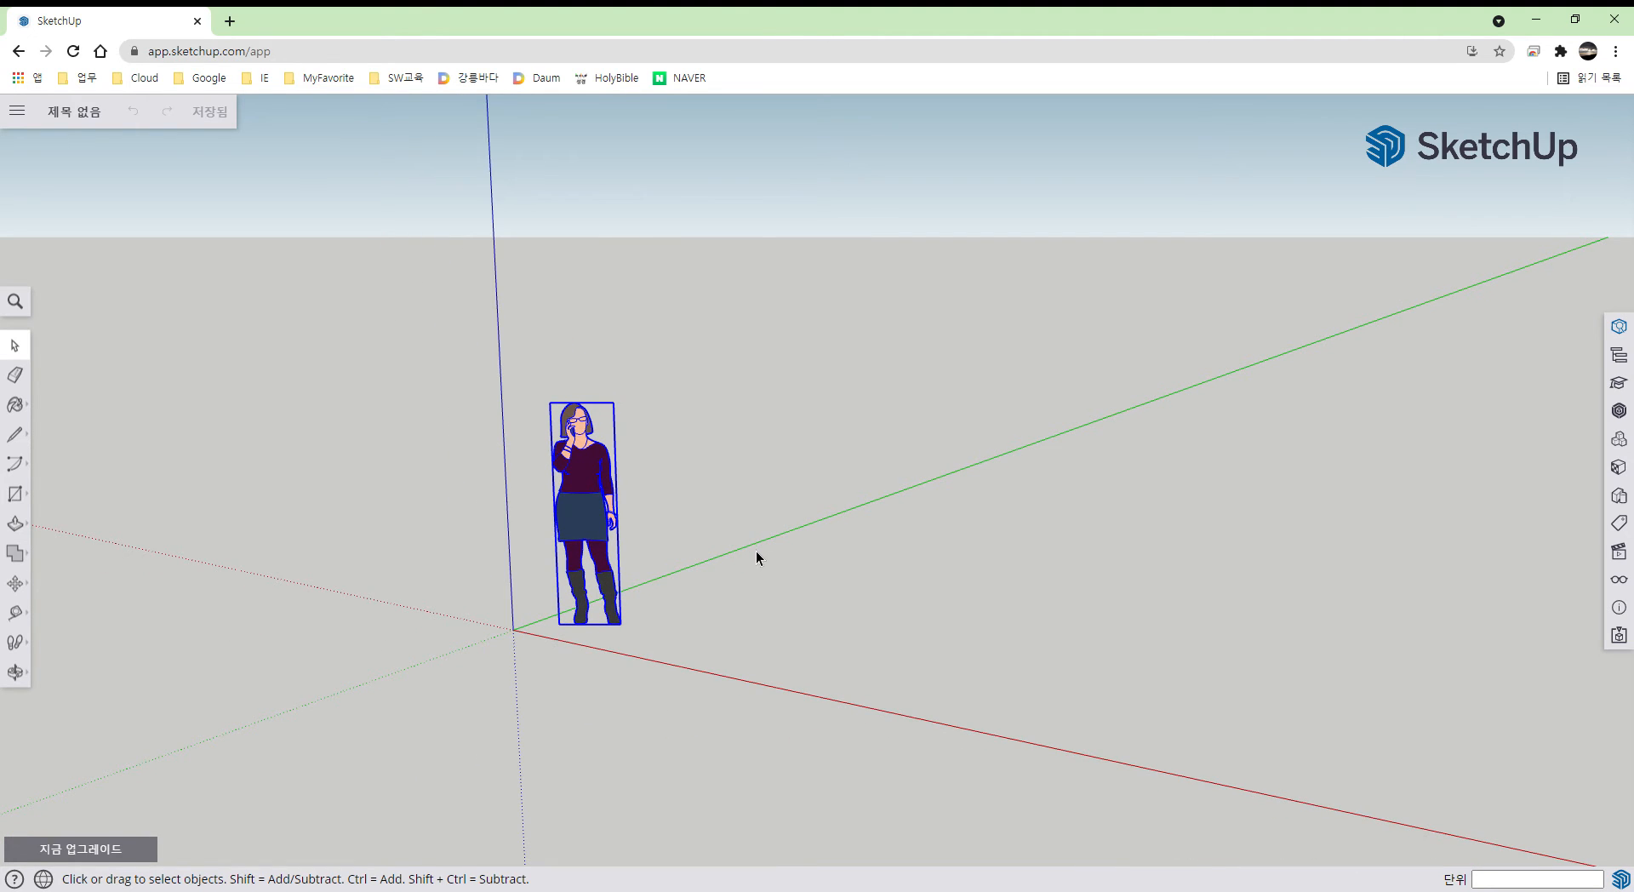
- In app settings, set 기본 템플릿 to 단순한 템플릿 - 밀리미터, review the other tabs, and close
left_click(17, 112)
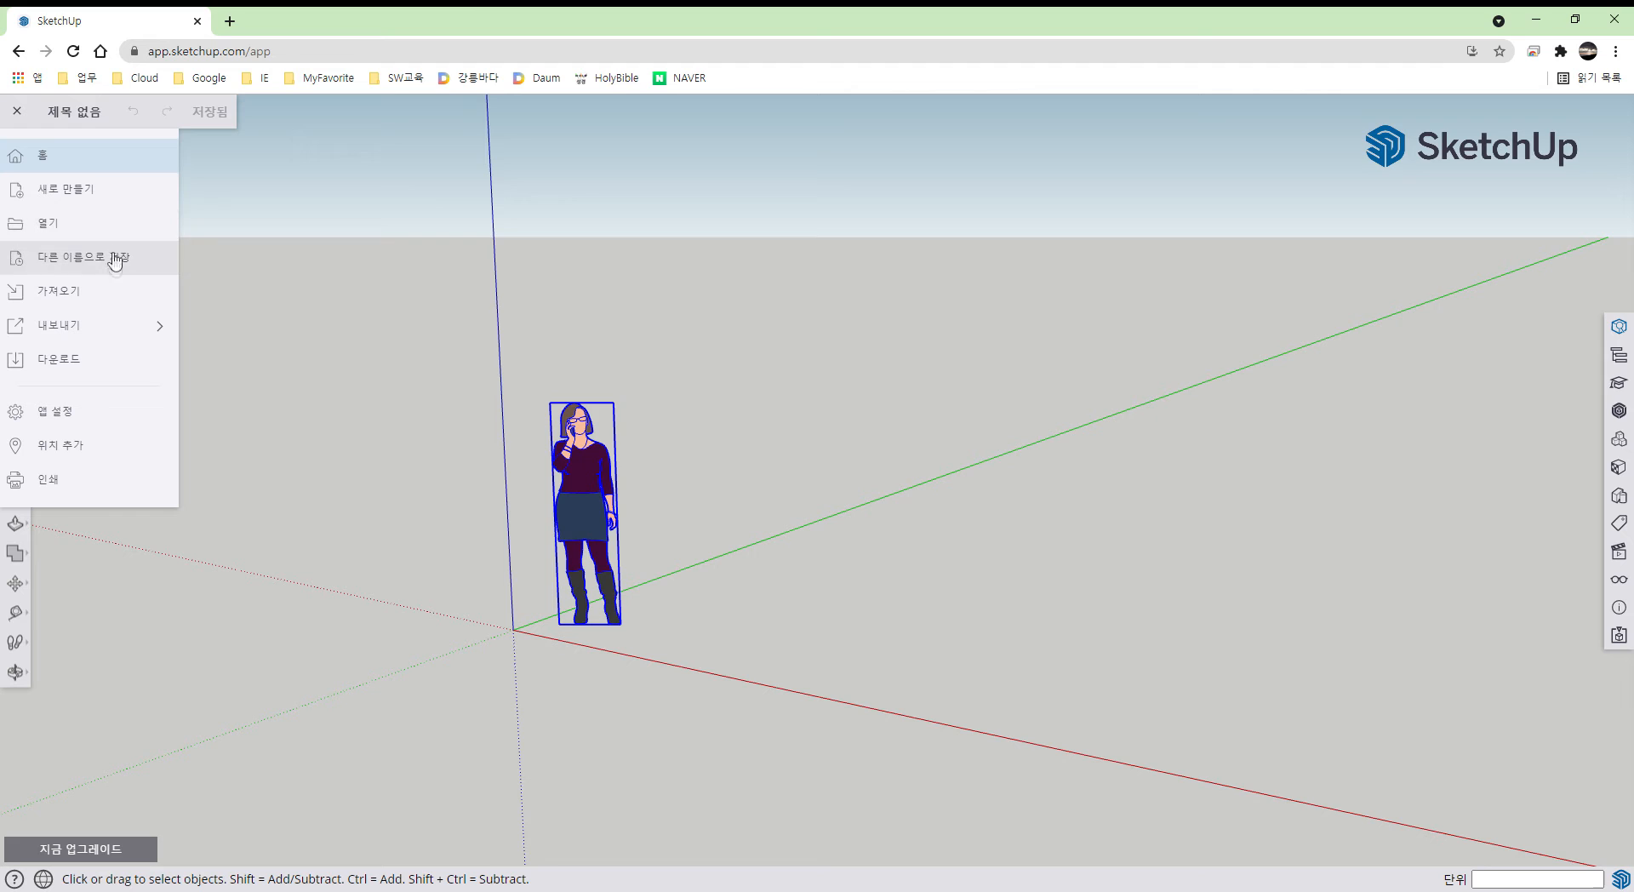
mouse_move(108, 331)
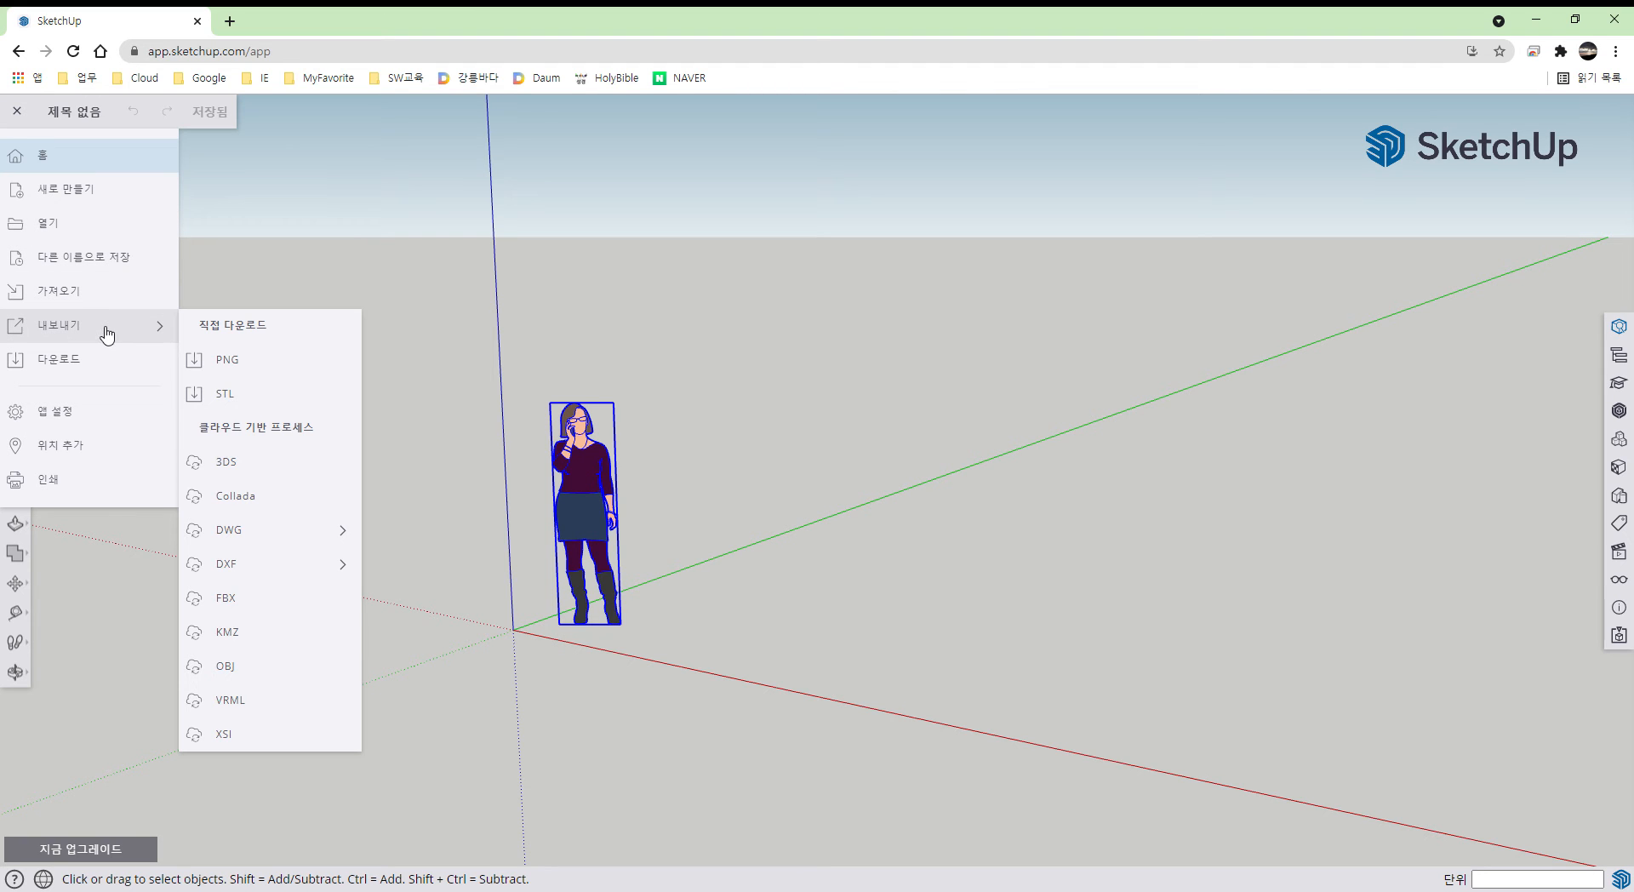
left_click(84, 413)
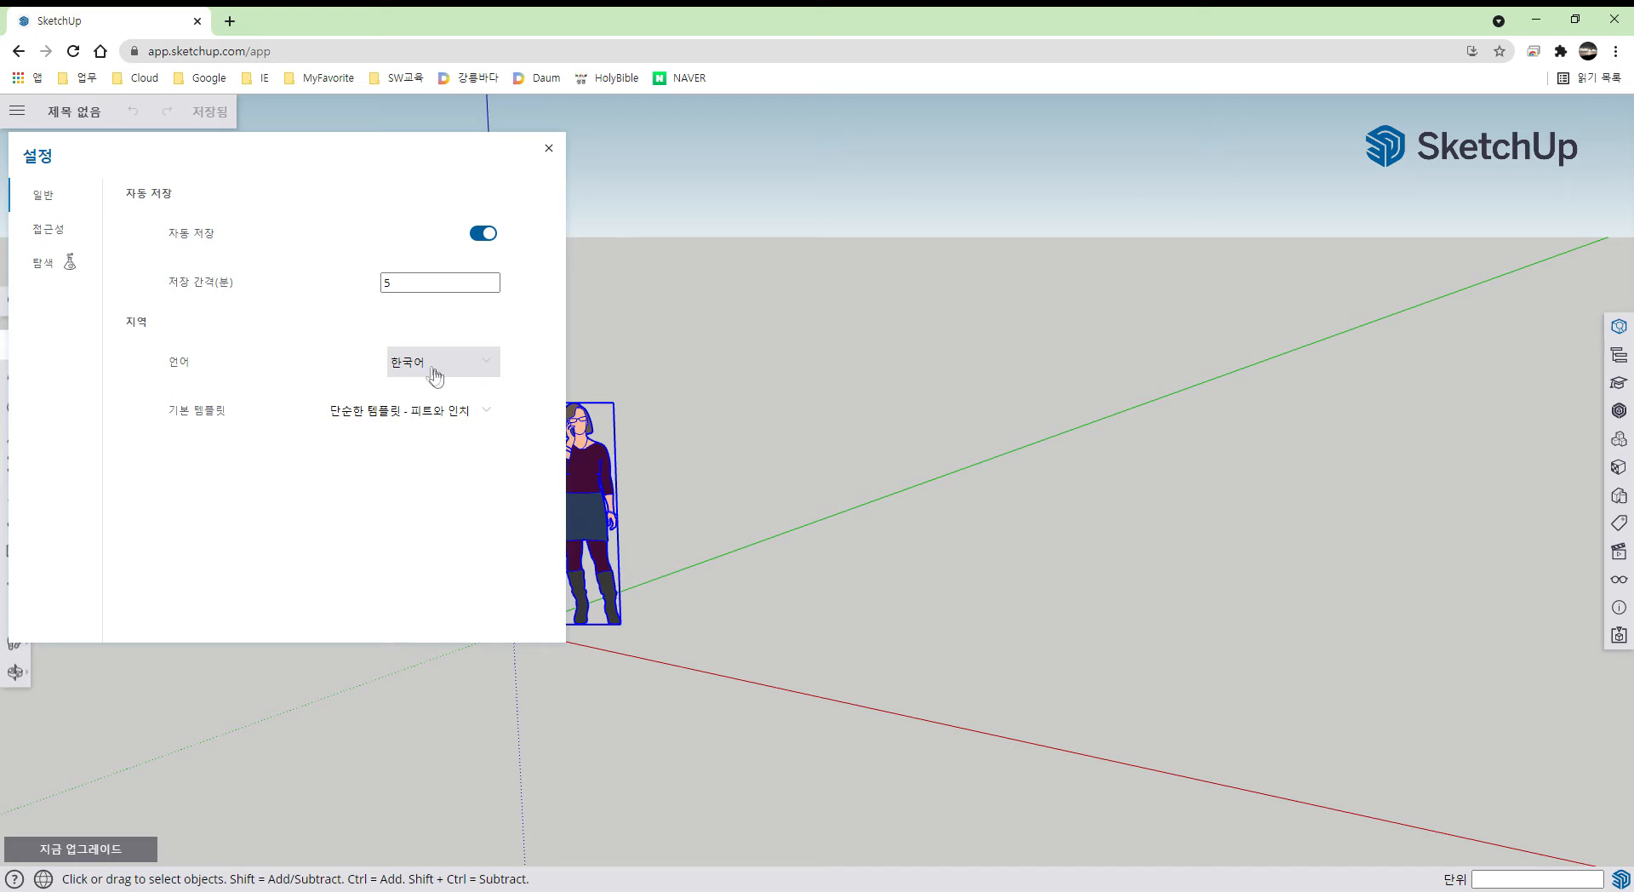
left_click(485, 416)
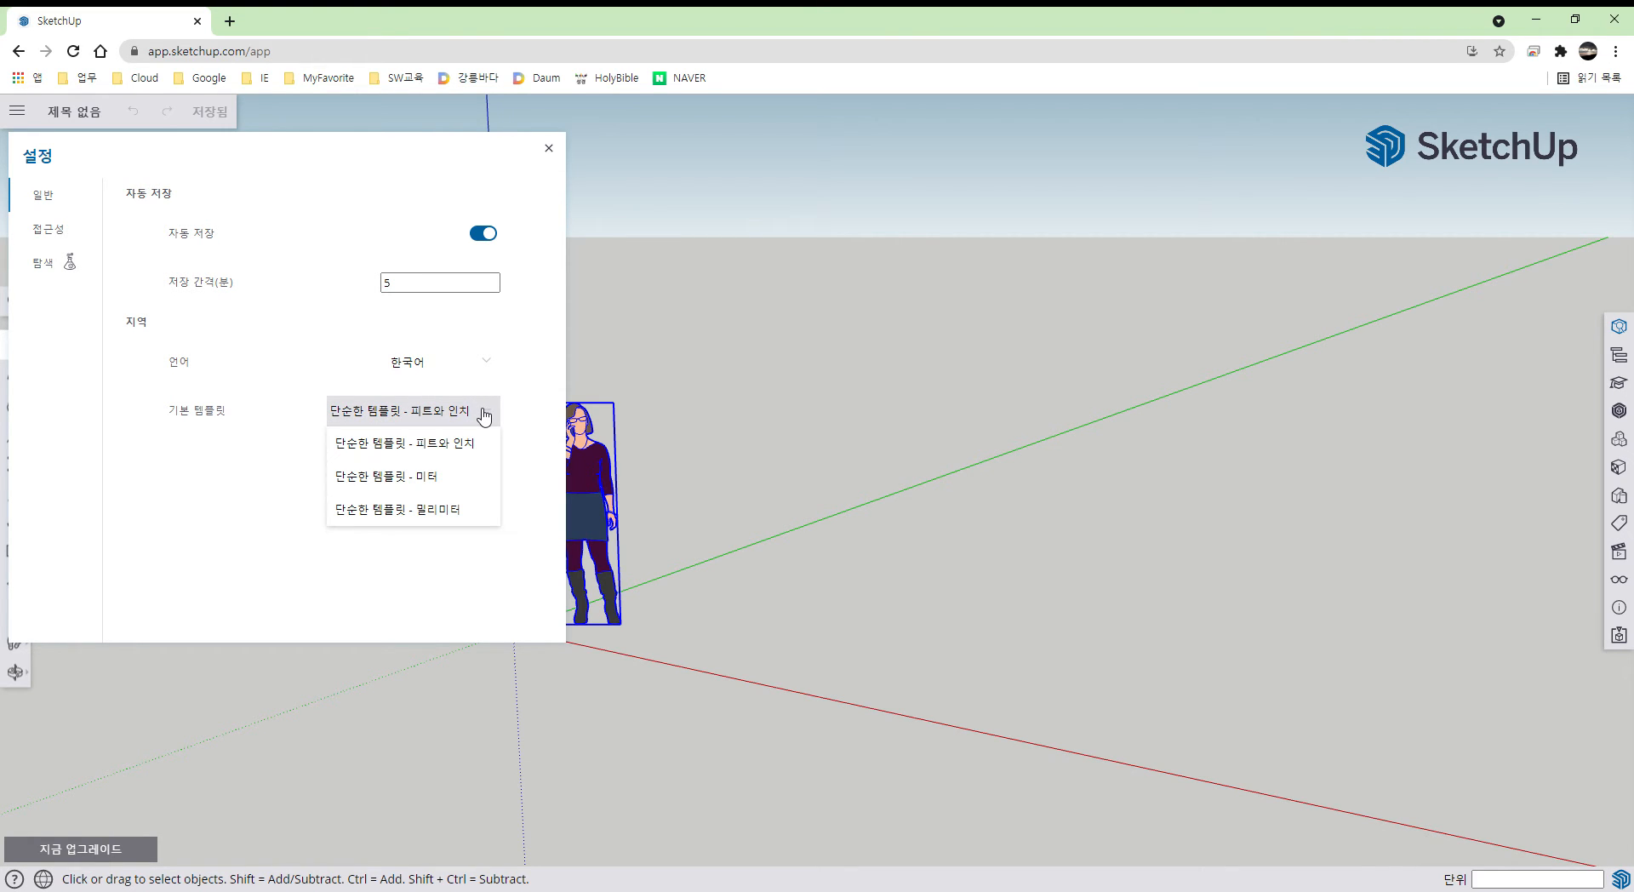
left_click(460, 510)
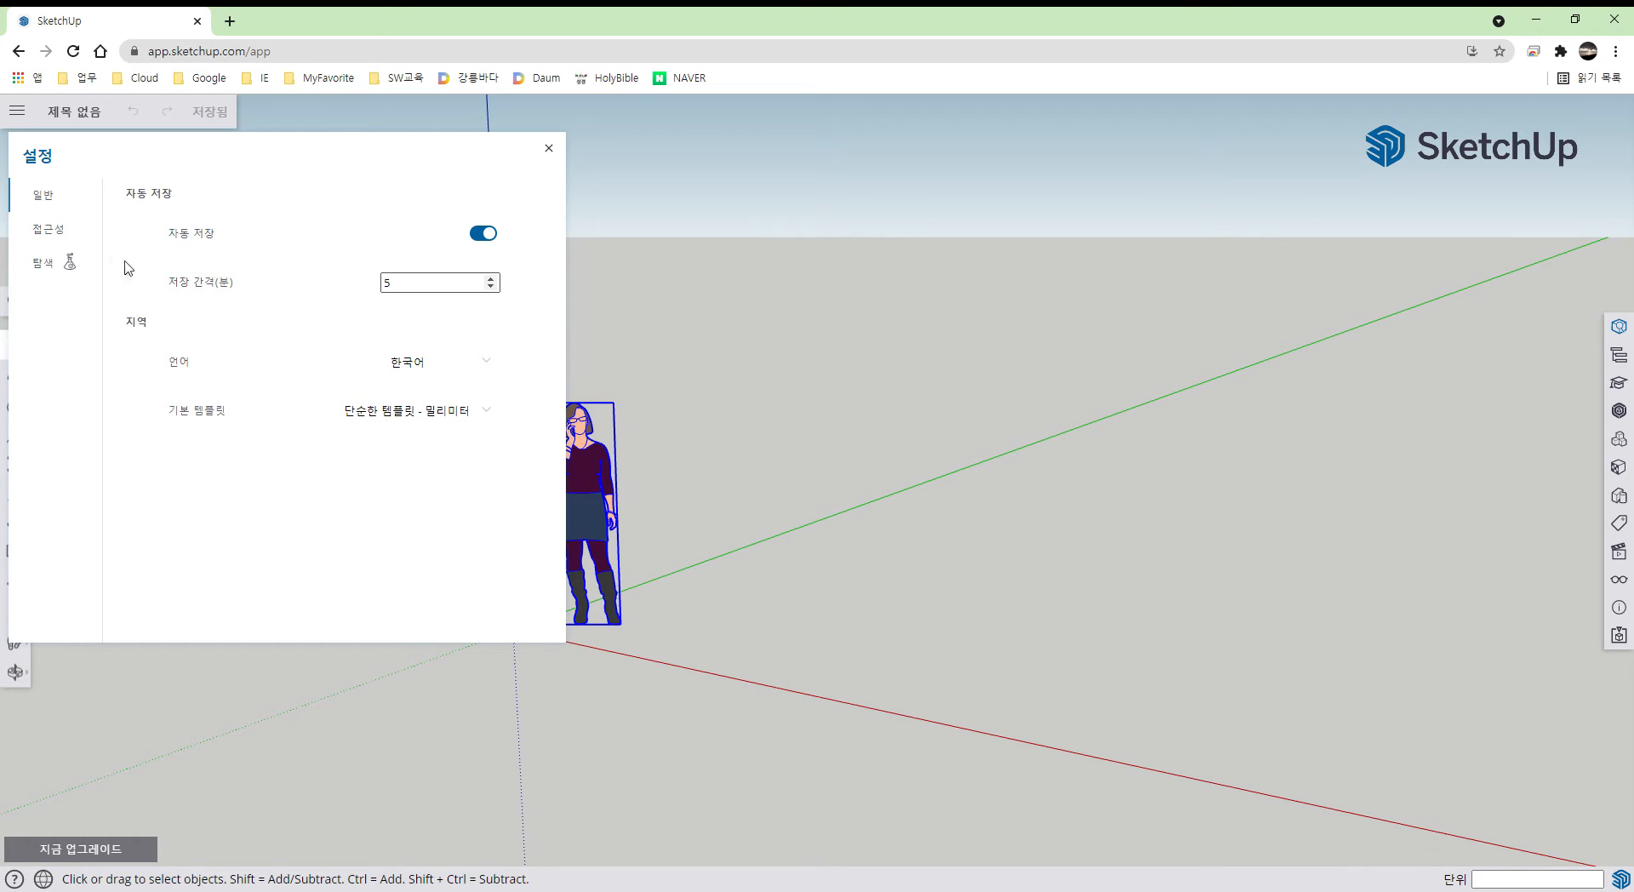
left_click(77, 241)
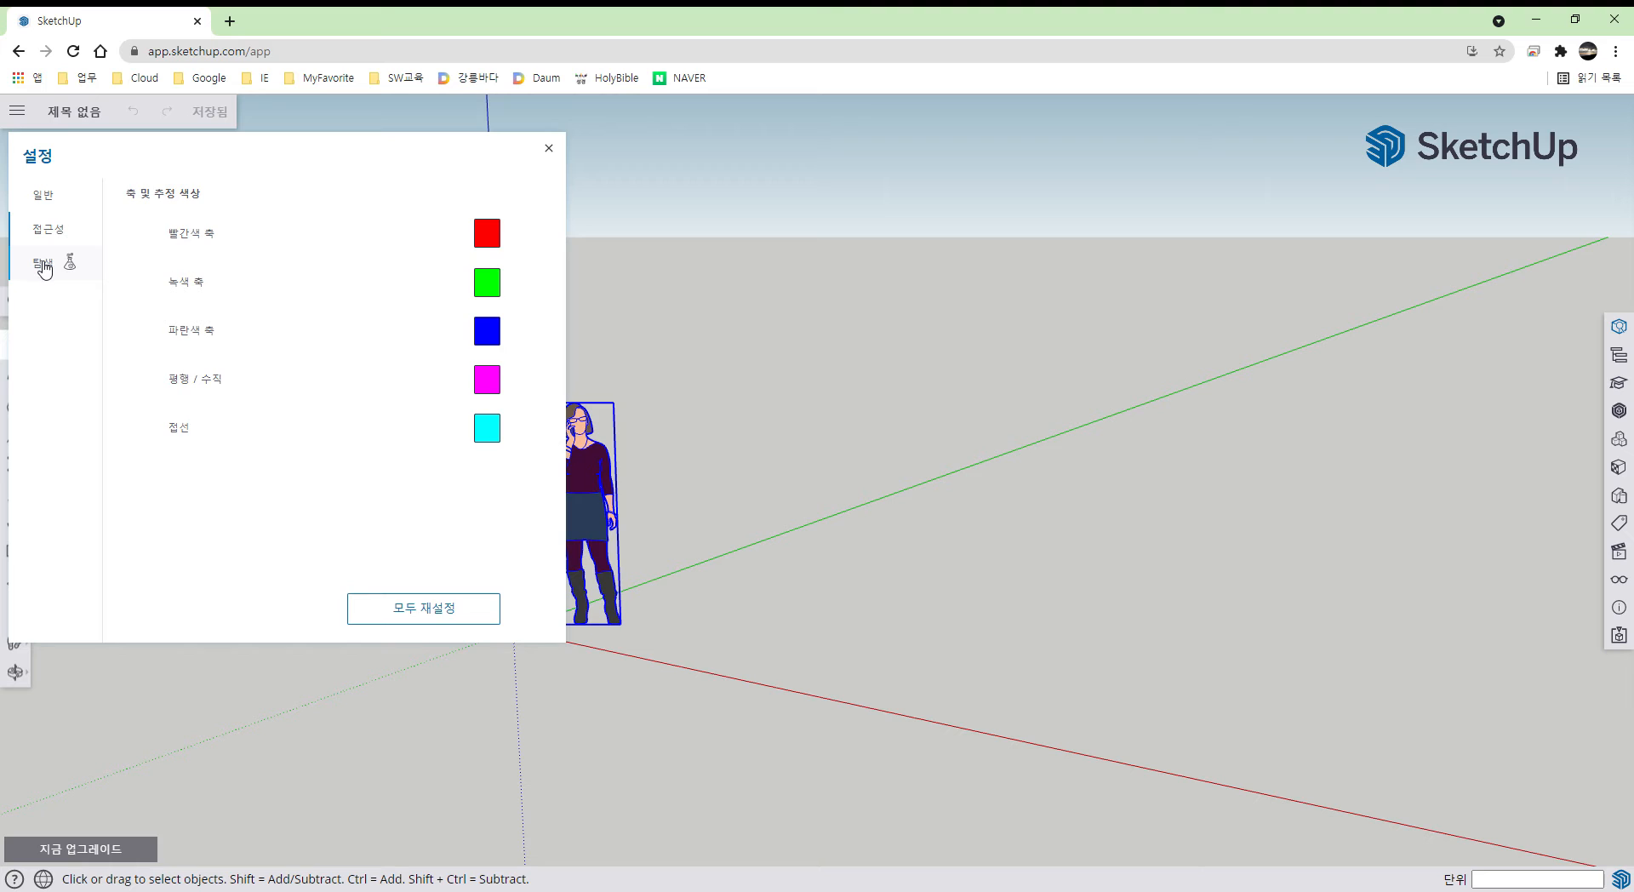
left_click(43, 266)
left_click(81, 124)
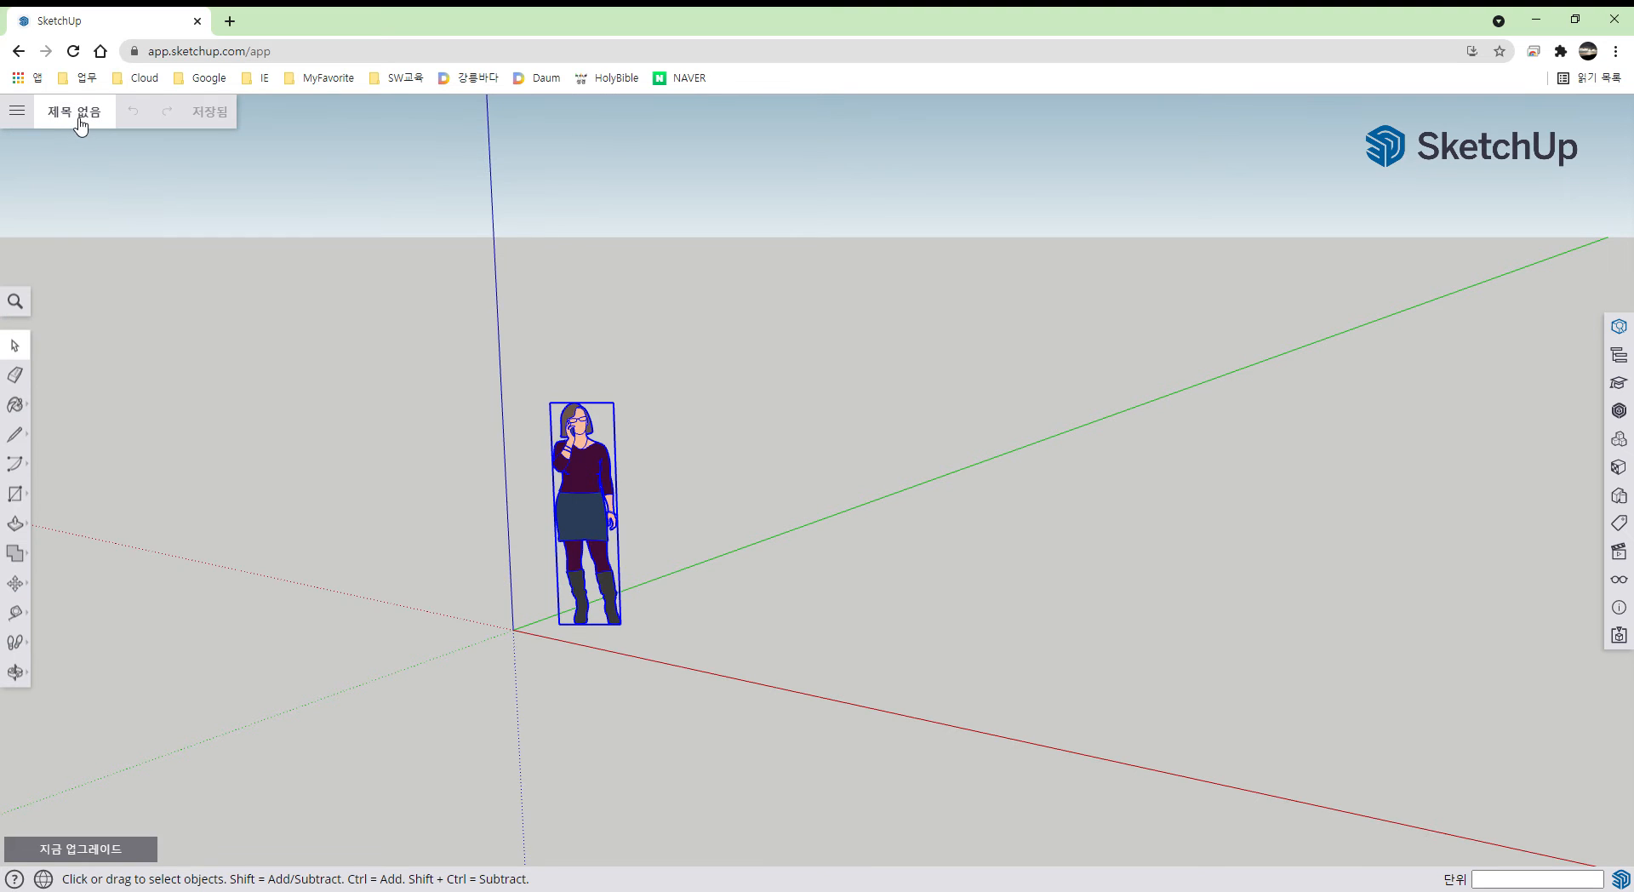
- Save the untitled model as 'test' in the 프로젝트 > SketchUp folder
left_click(79, 119)
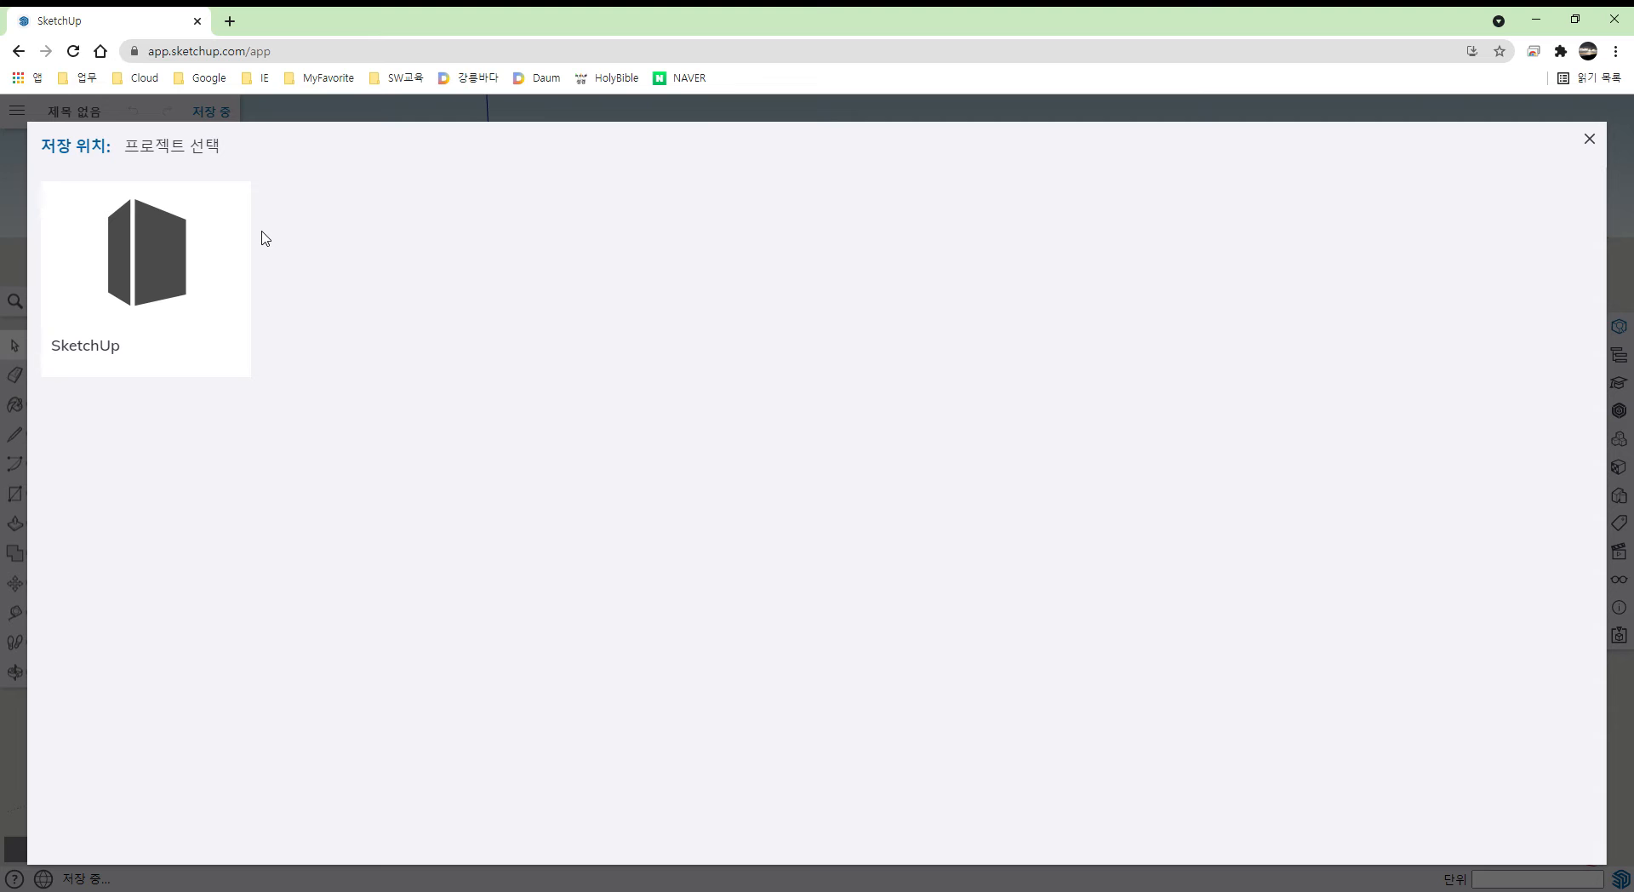
left_click(179, 278)
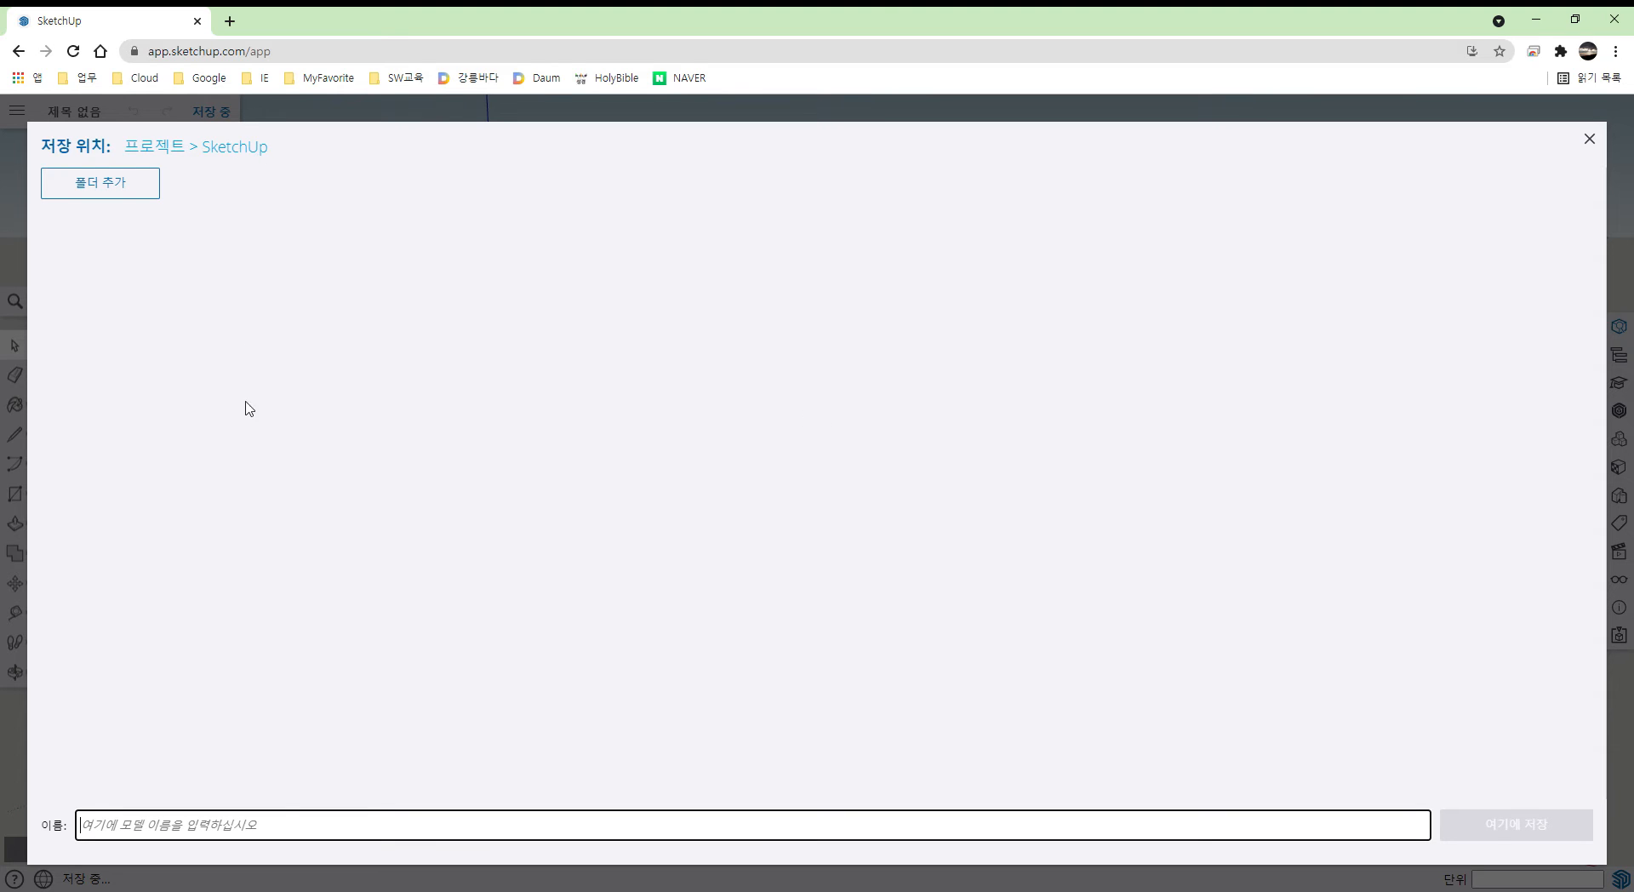
type("test")
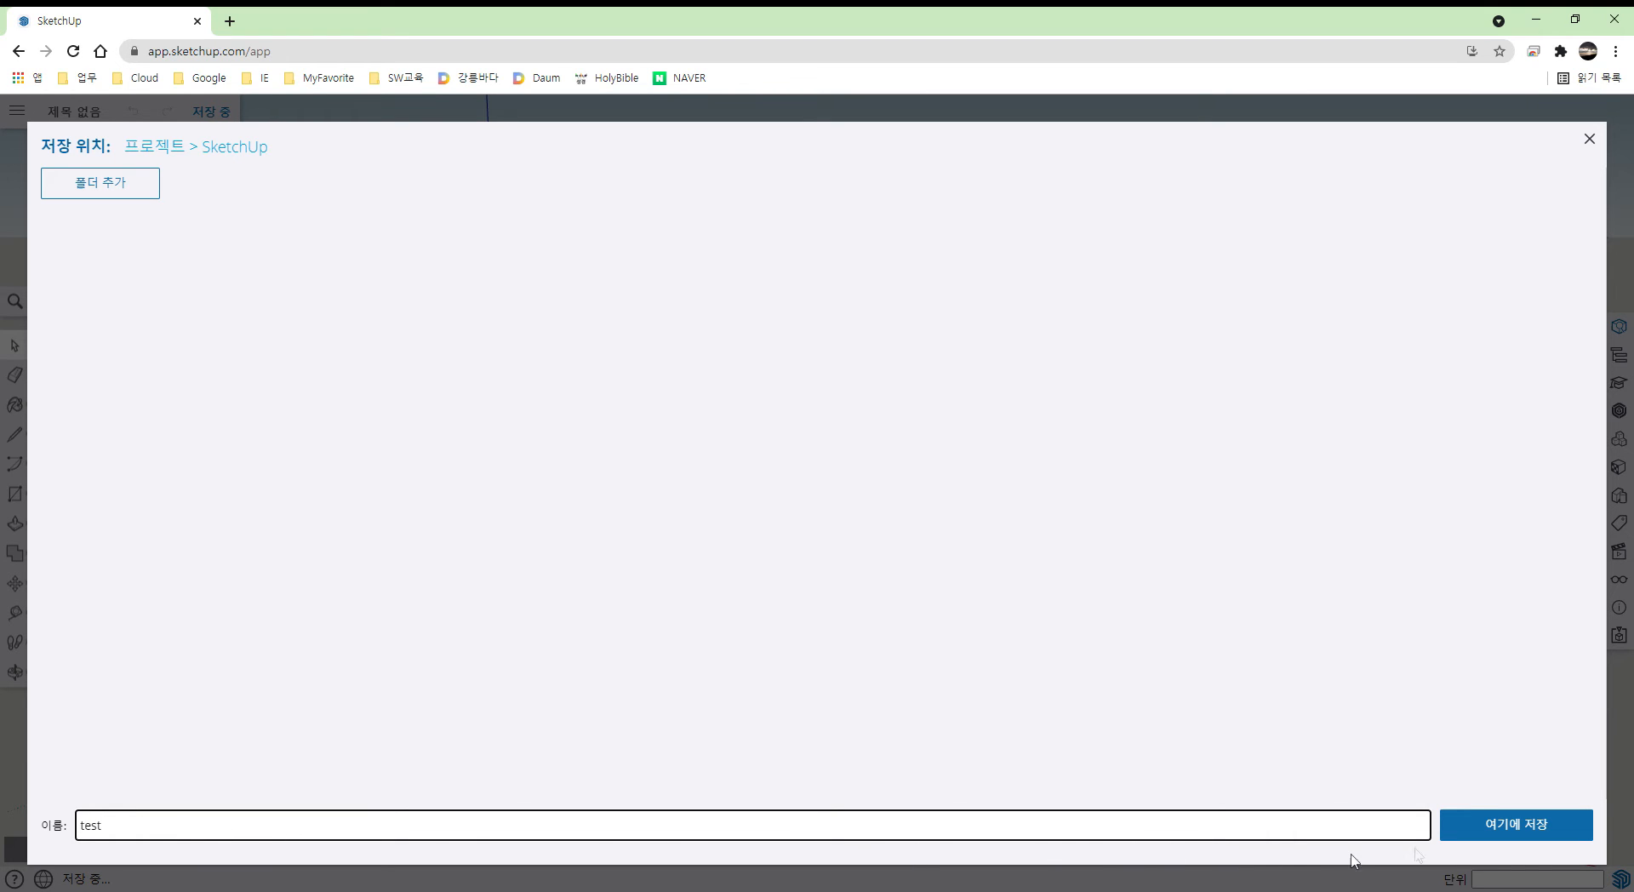
left_click(1533, 838)
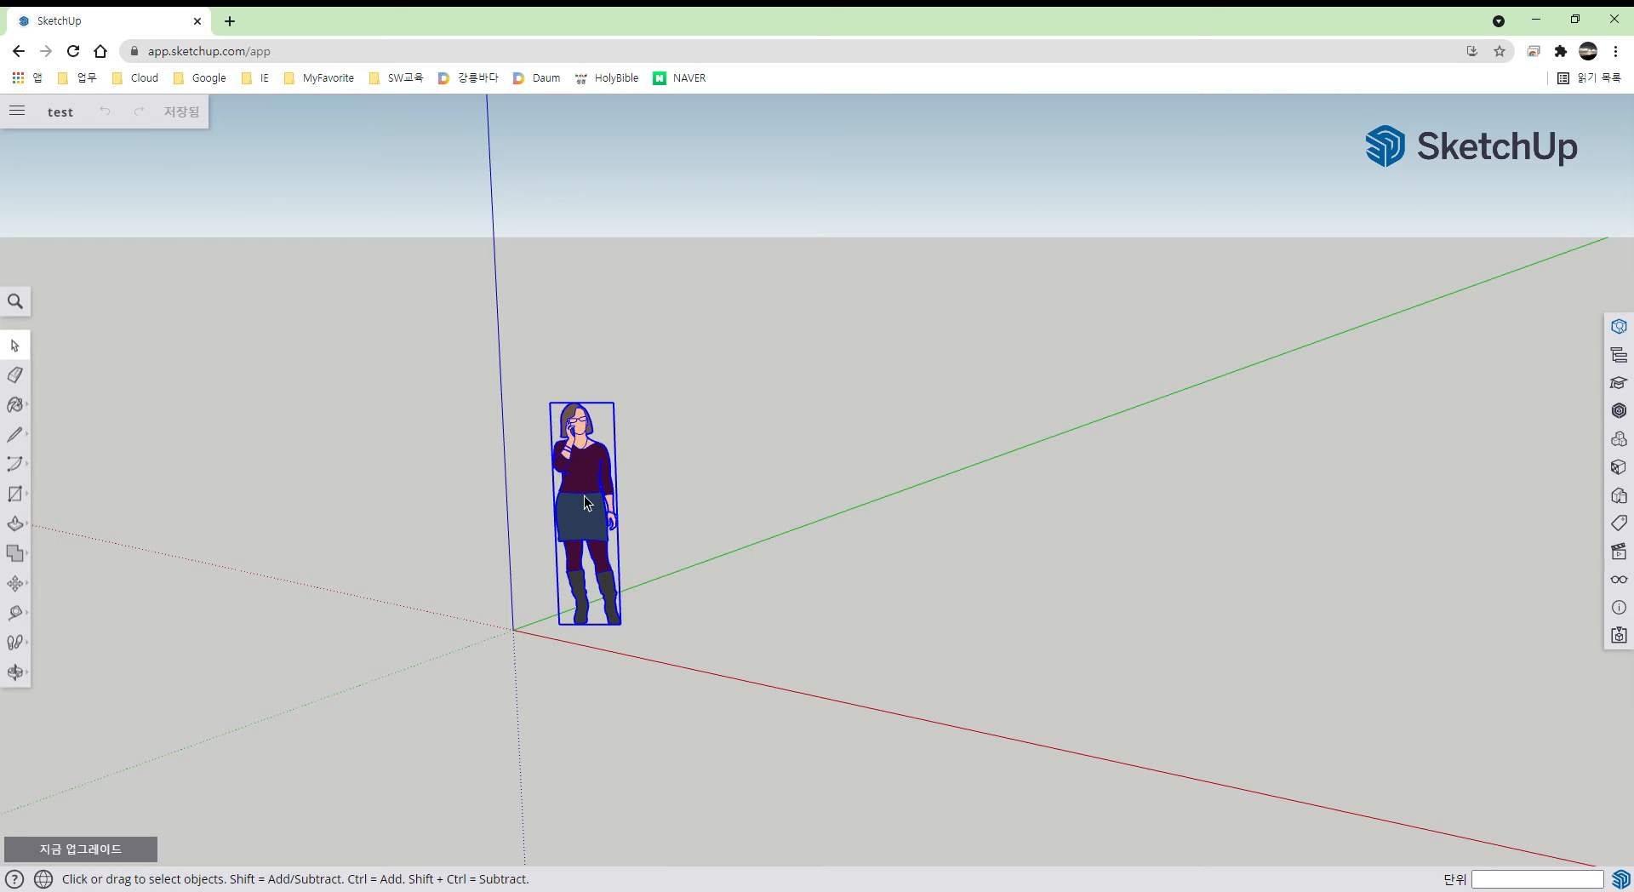
key("Delete")
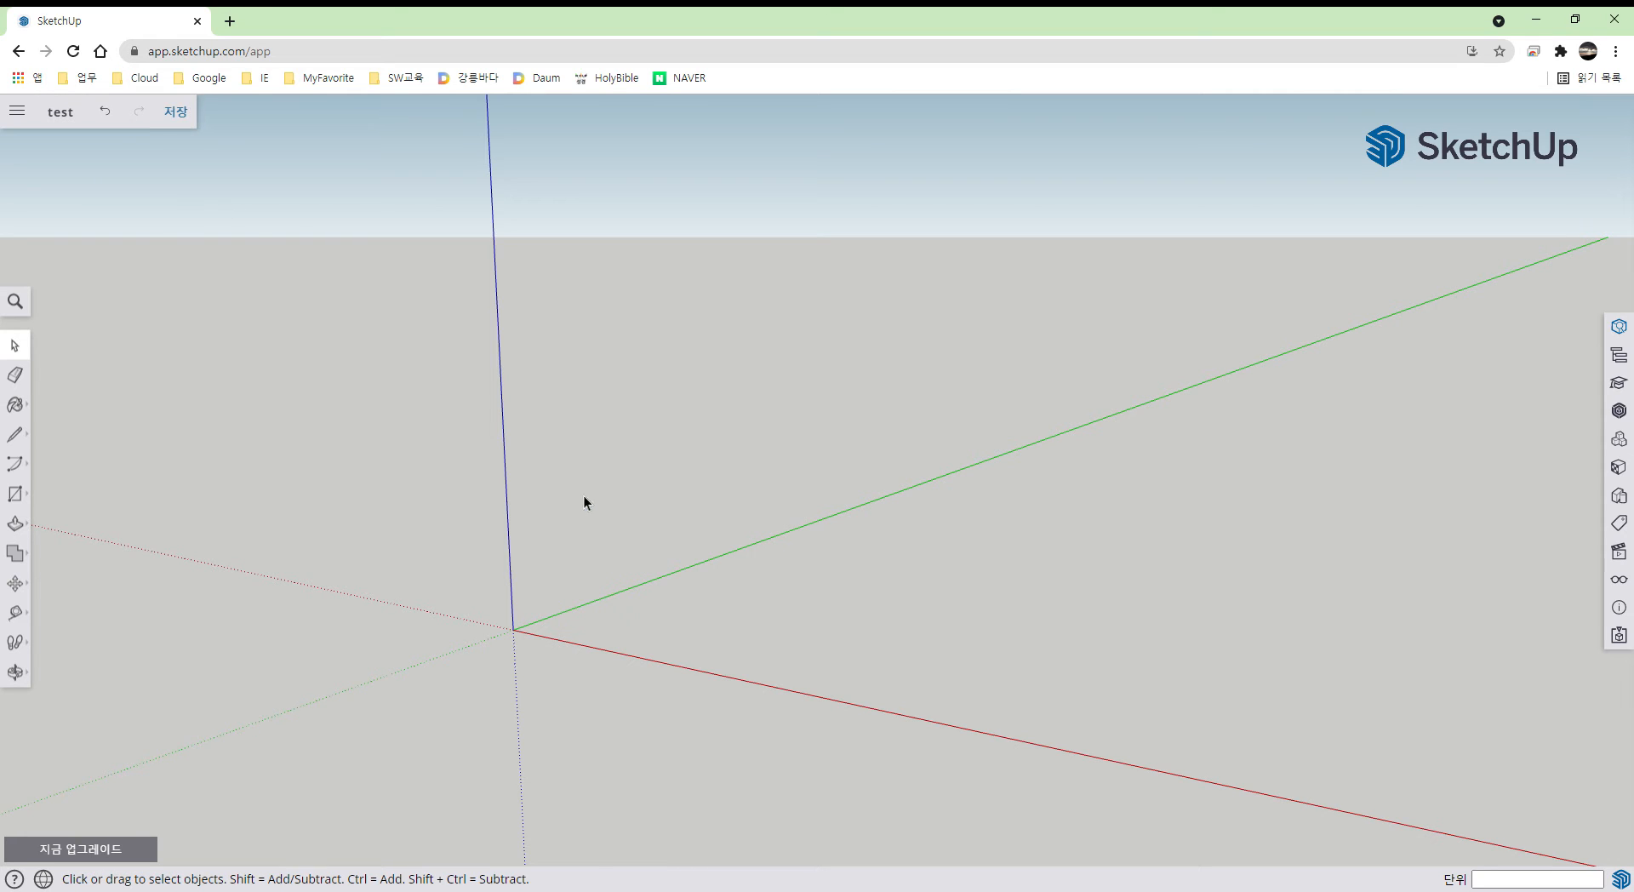
left_click(117, 121)
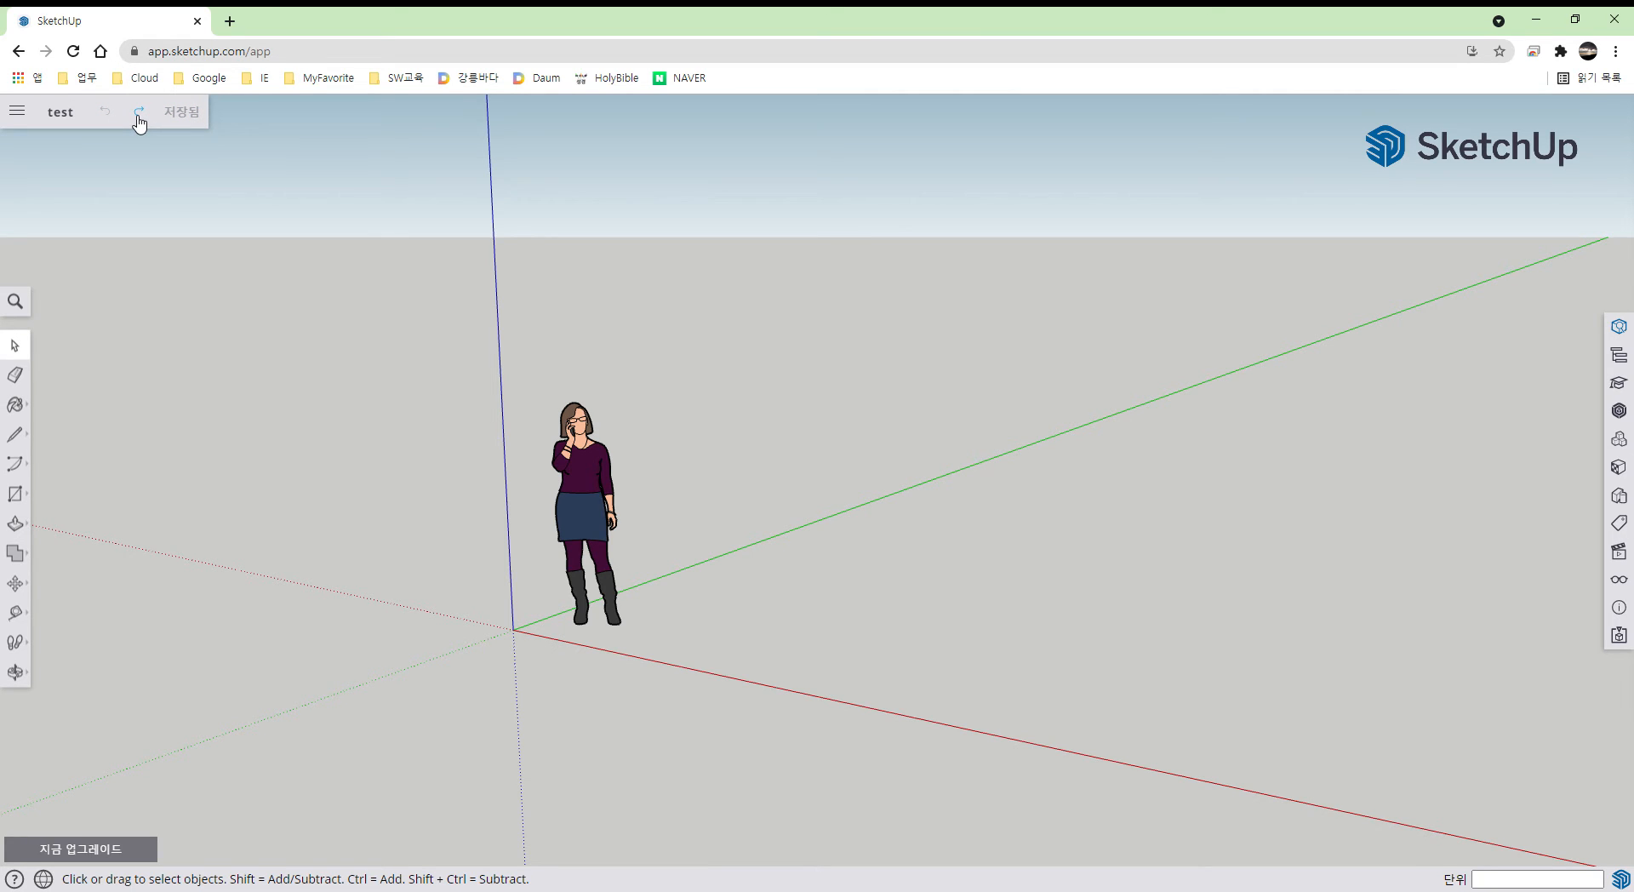
left_click(139, 122)
left_click(111, 120)
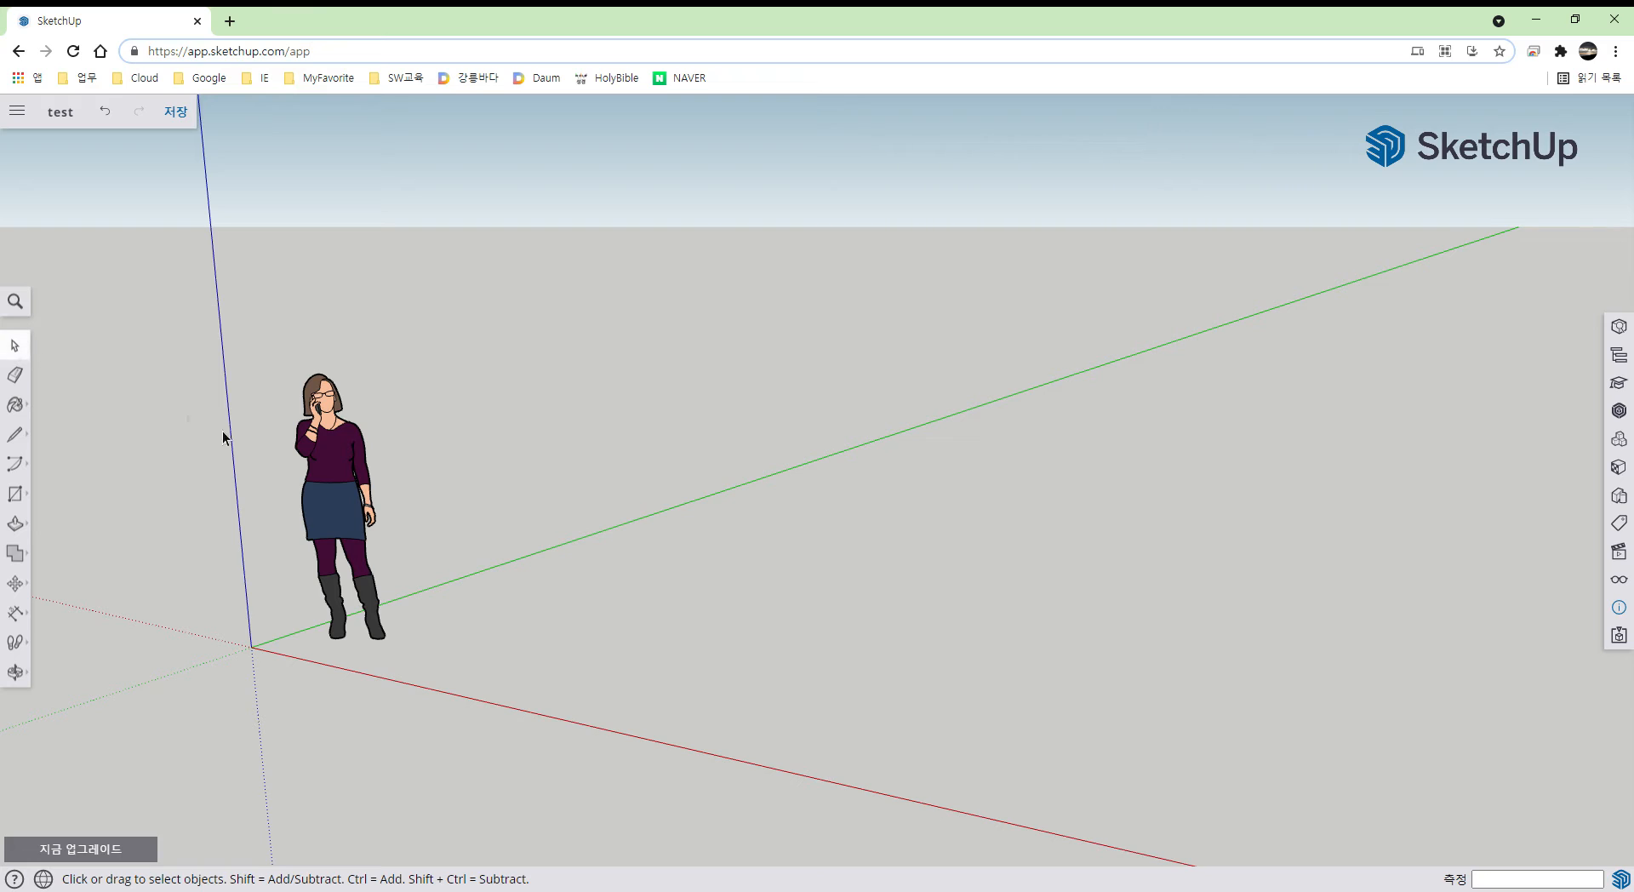
left_click(328, 467)
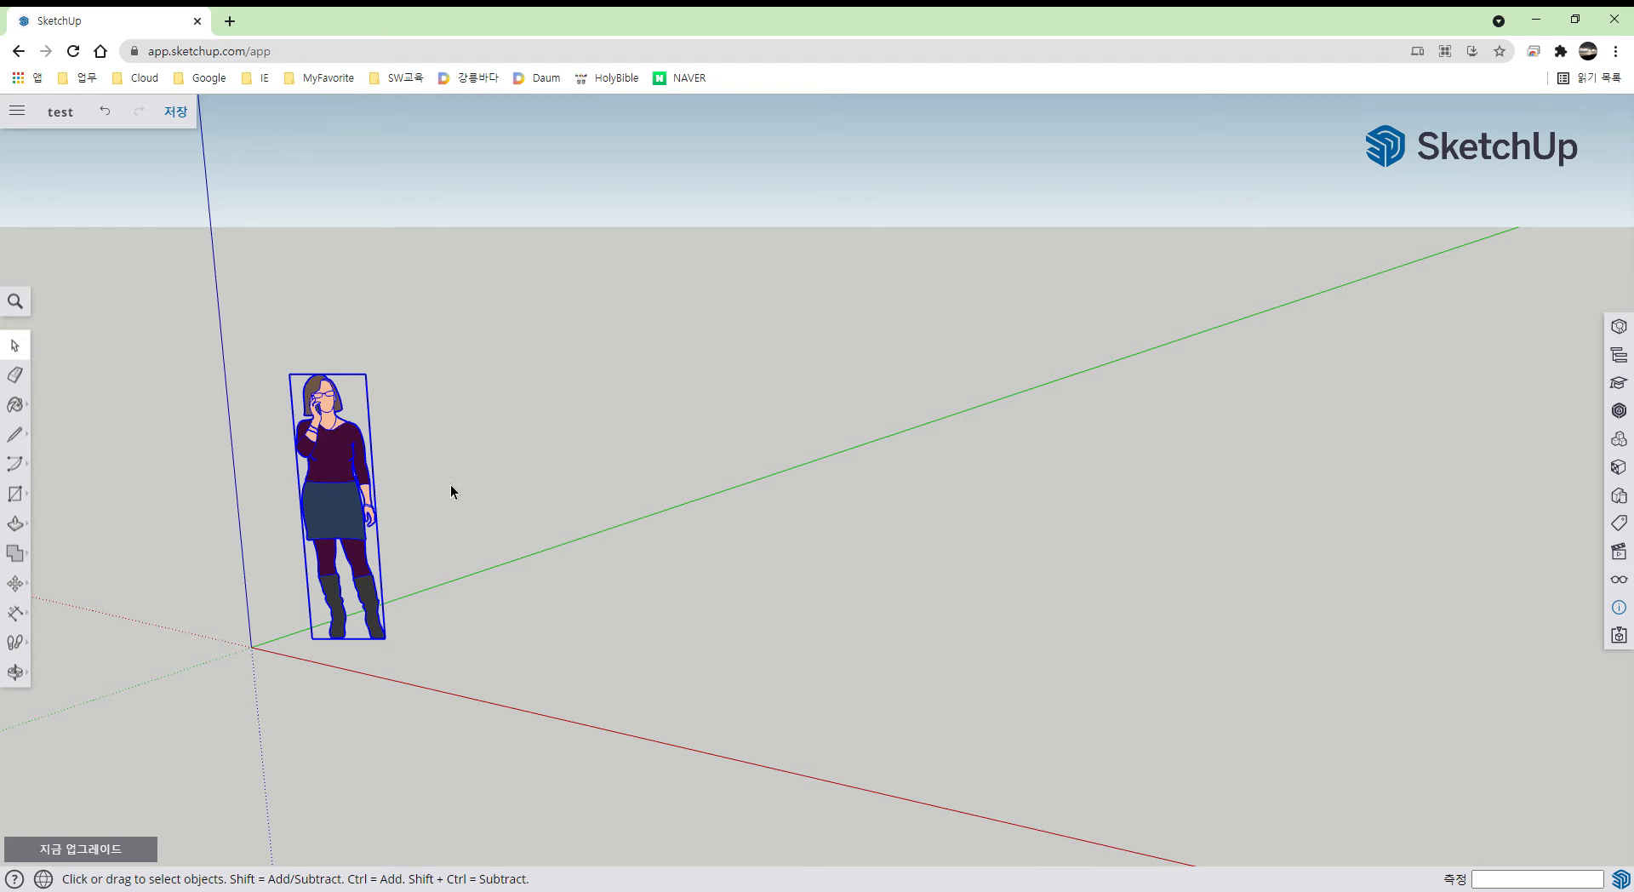
key("r")
- Draw a floor rectangle, then undo it and deselect the person figure
left_click(549, 614)
left_click(983, 523)
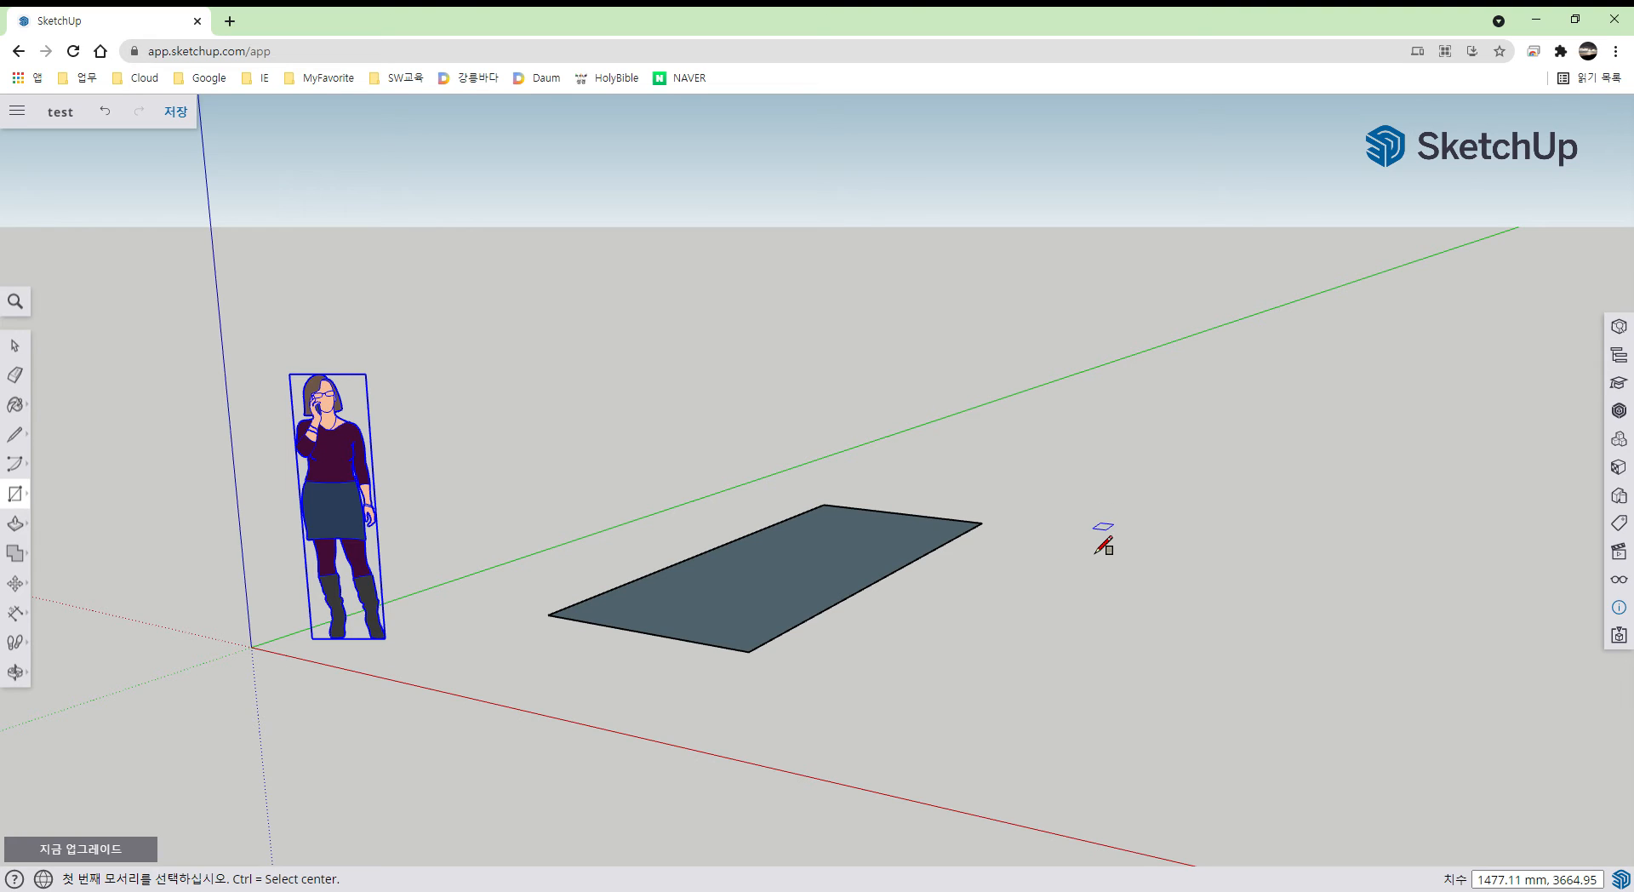
key("space")
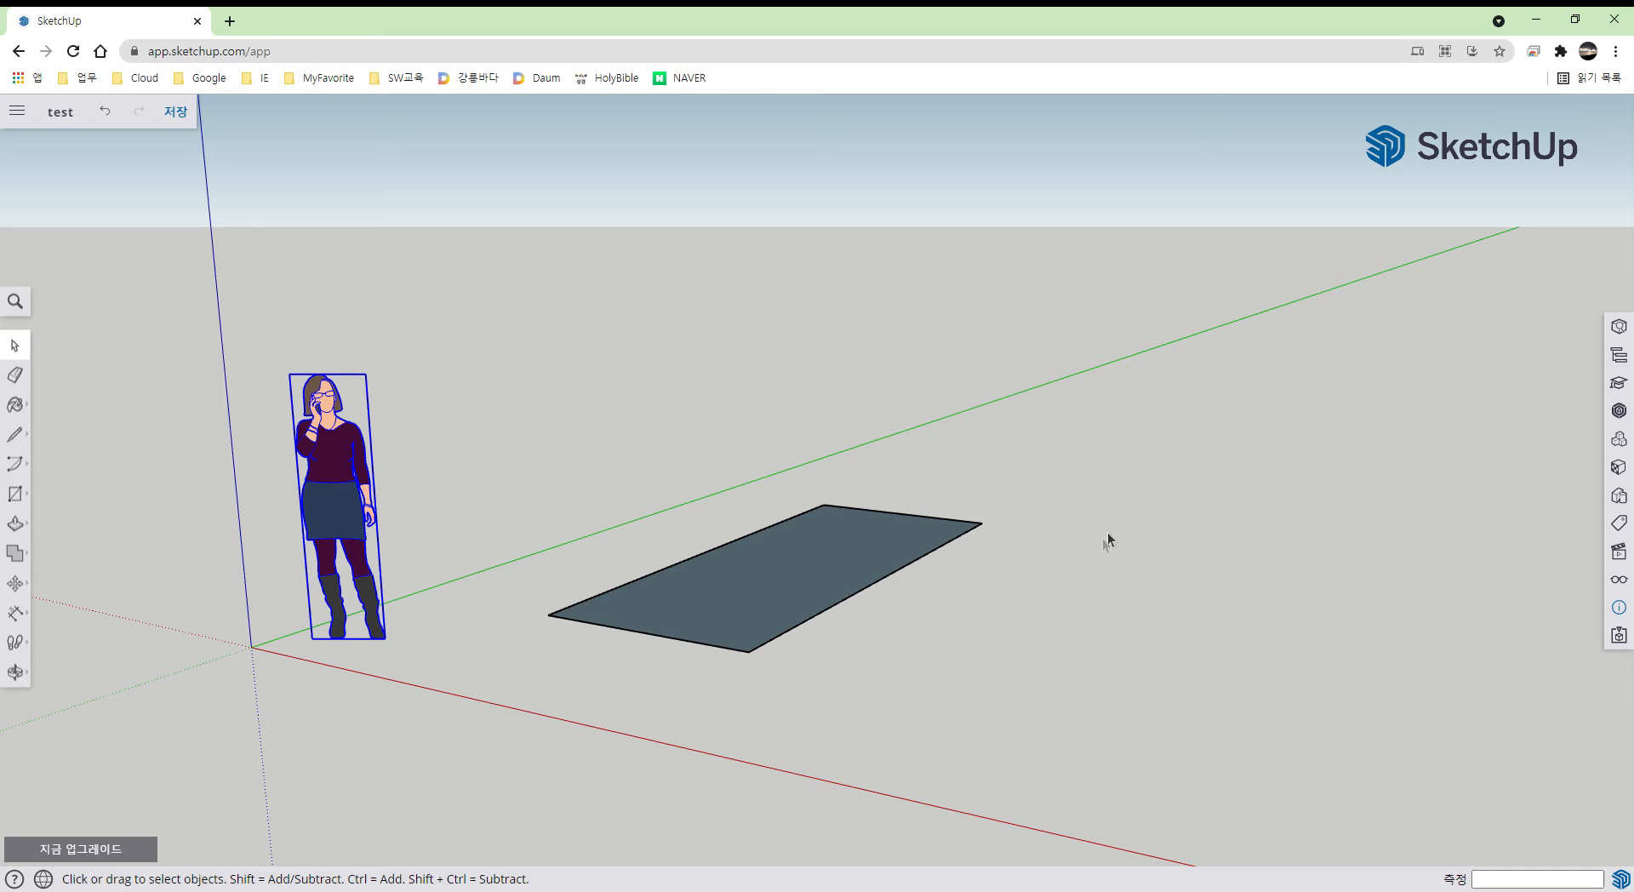
key("ctrl+z")
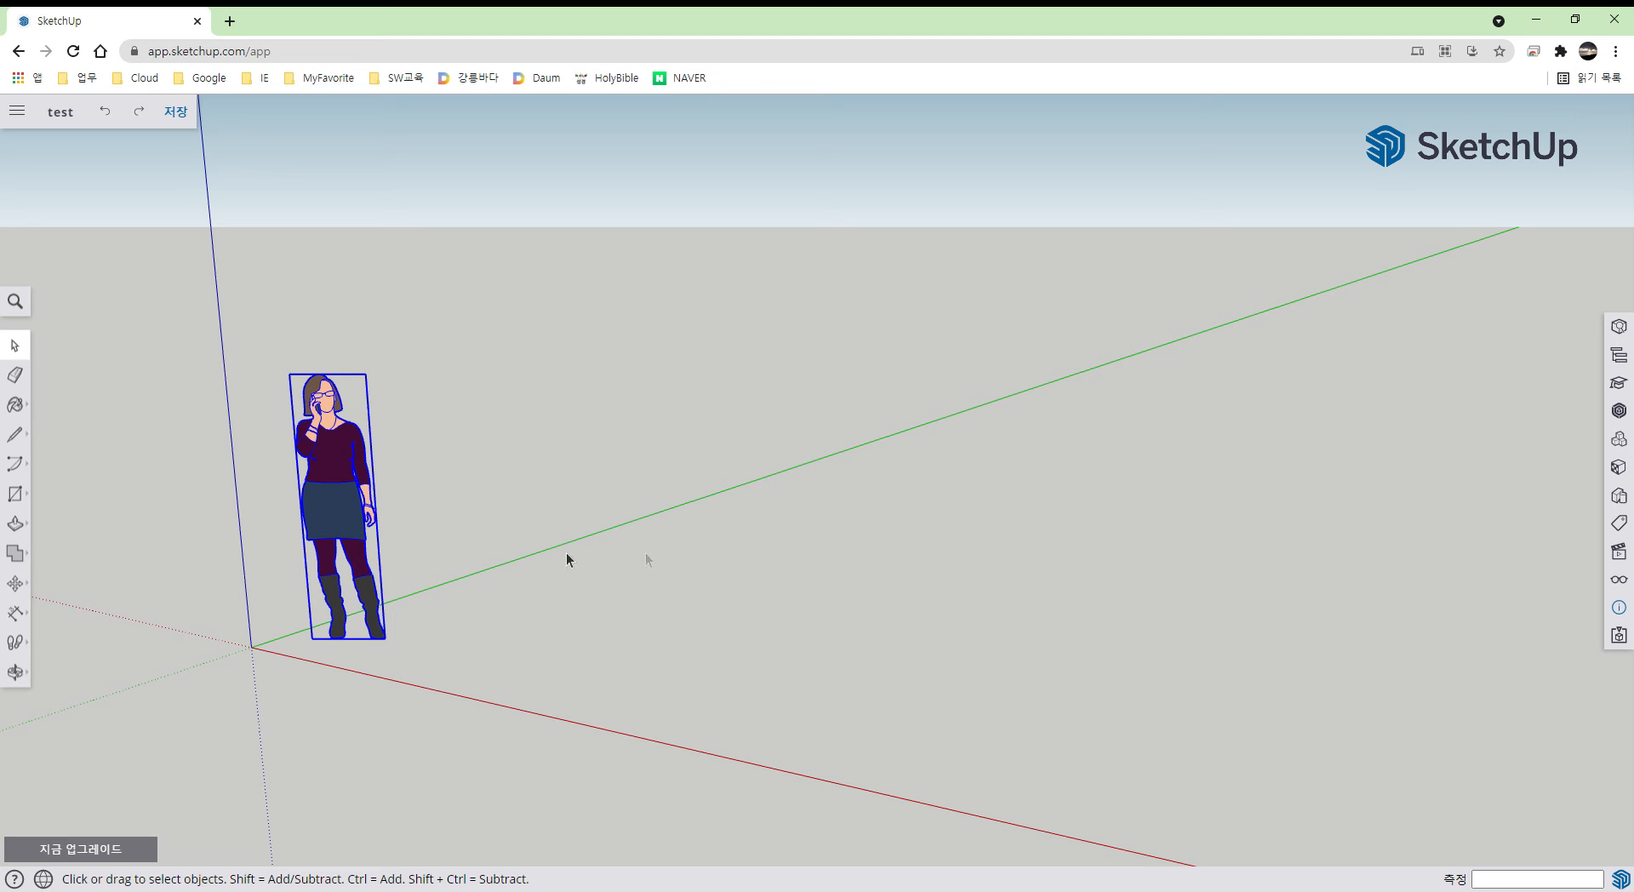
left_click(505, 662)
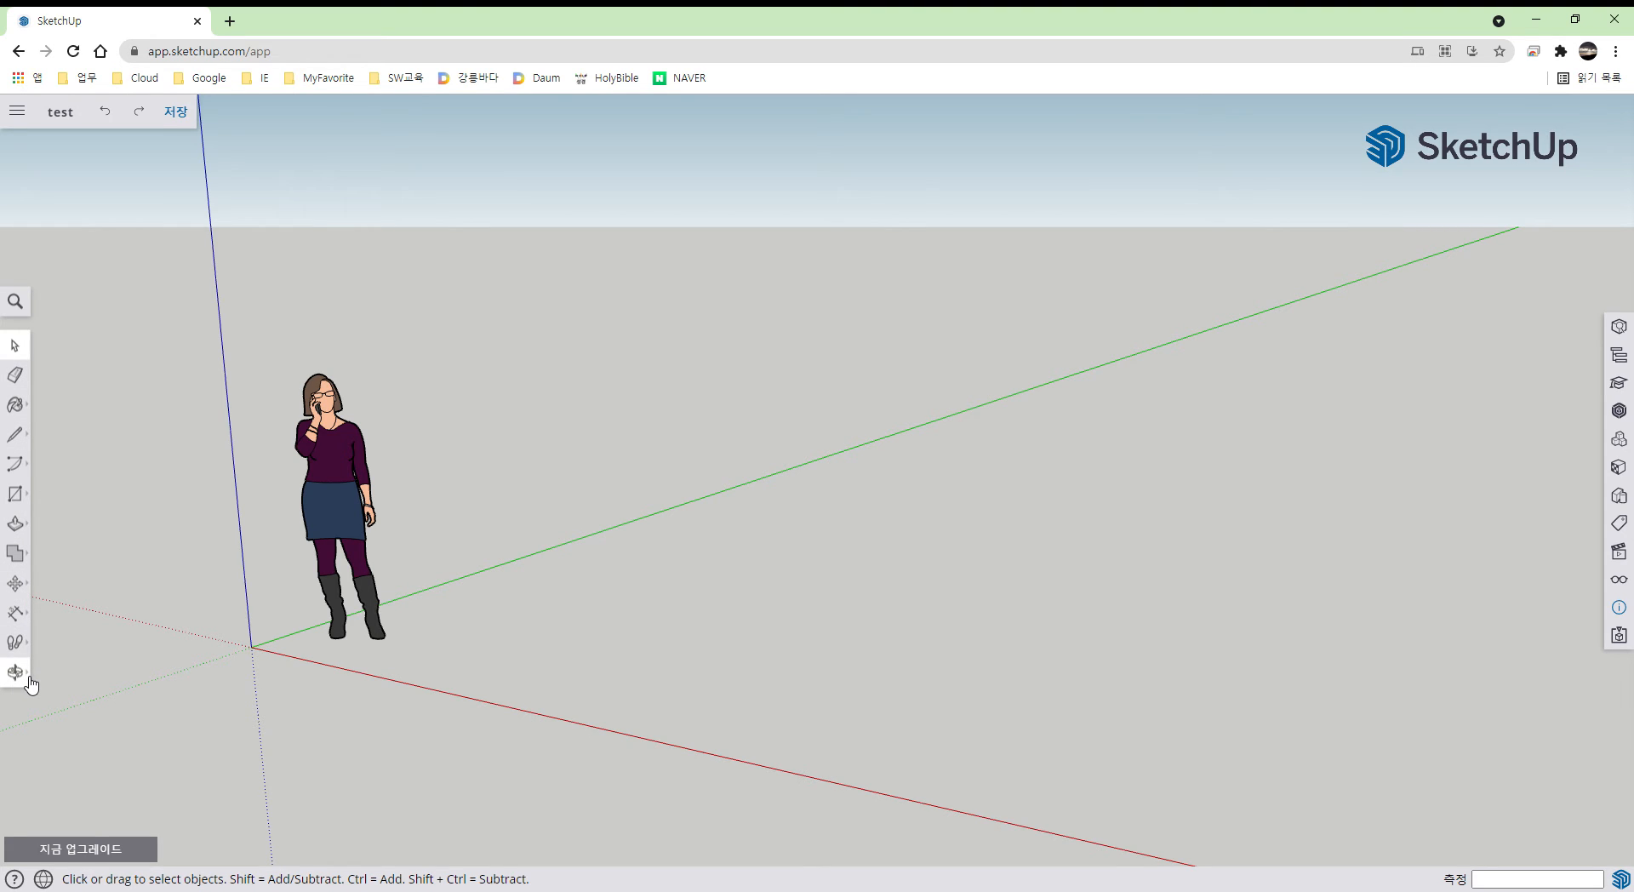
- Choose the plain Rectangle tool from the left toolbar's rectangle flyout
left_click(26, 497)
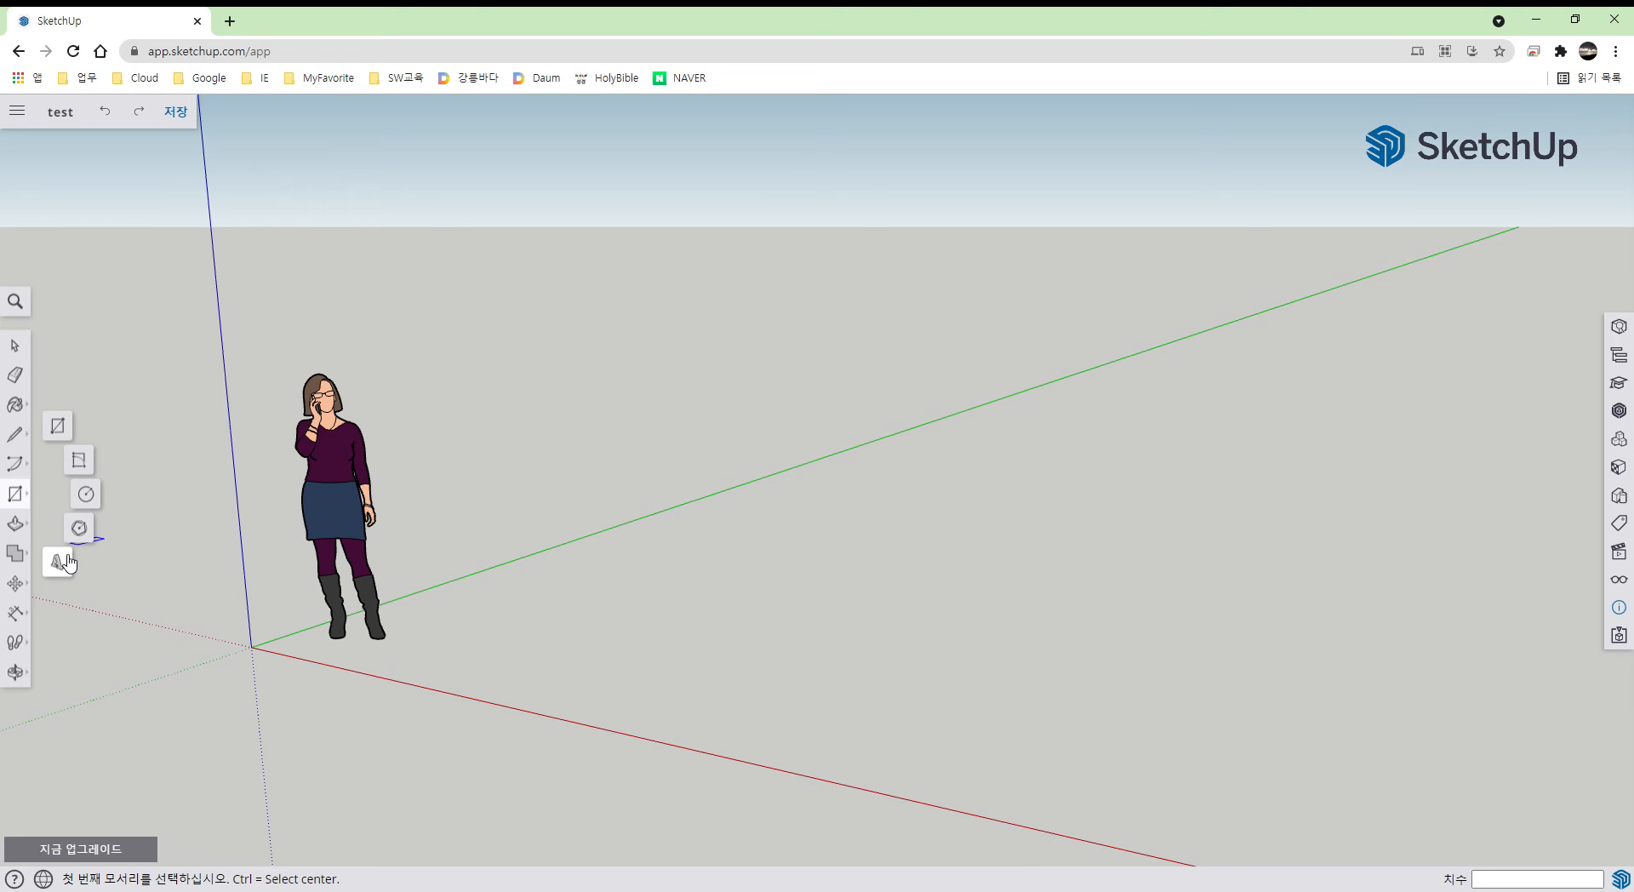
left_click(70, 443)
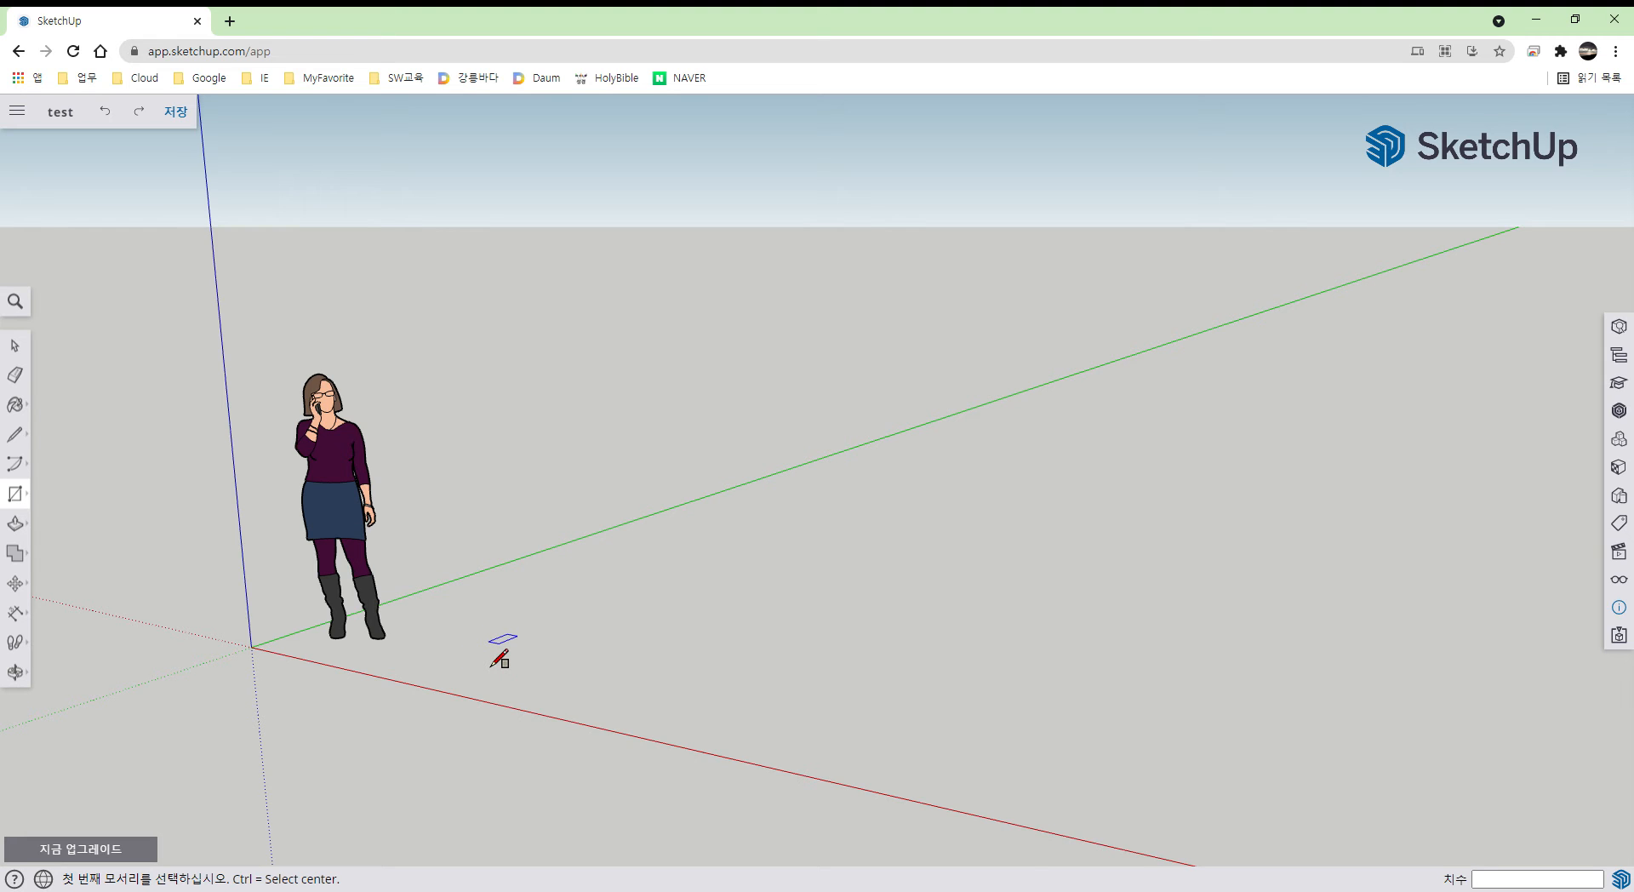
left_click(489, 640)
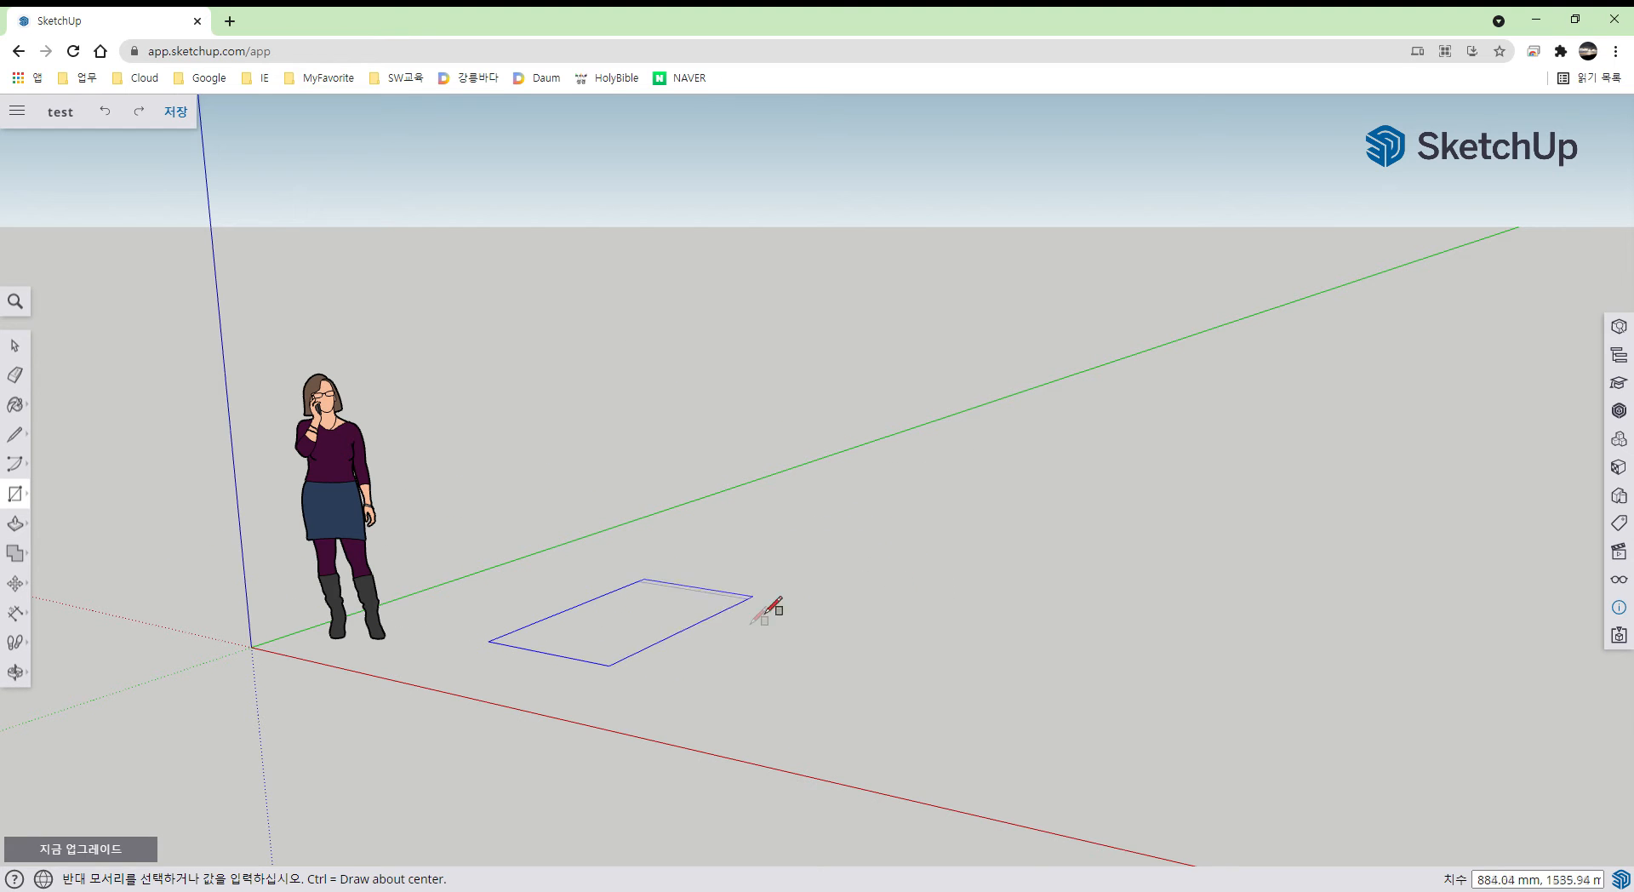
left_click(1016, 589)
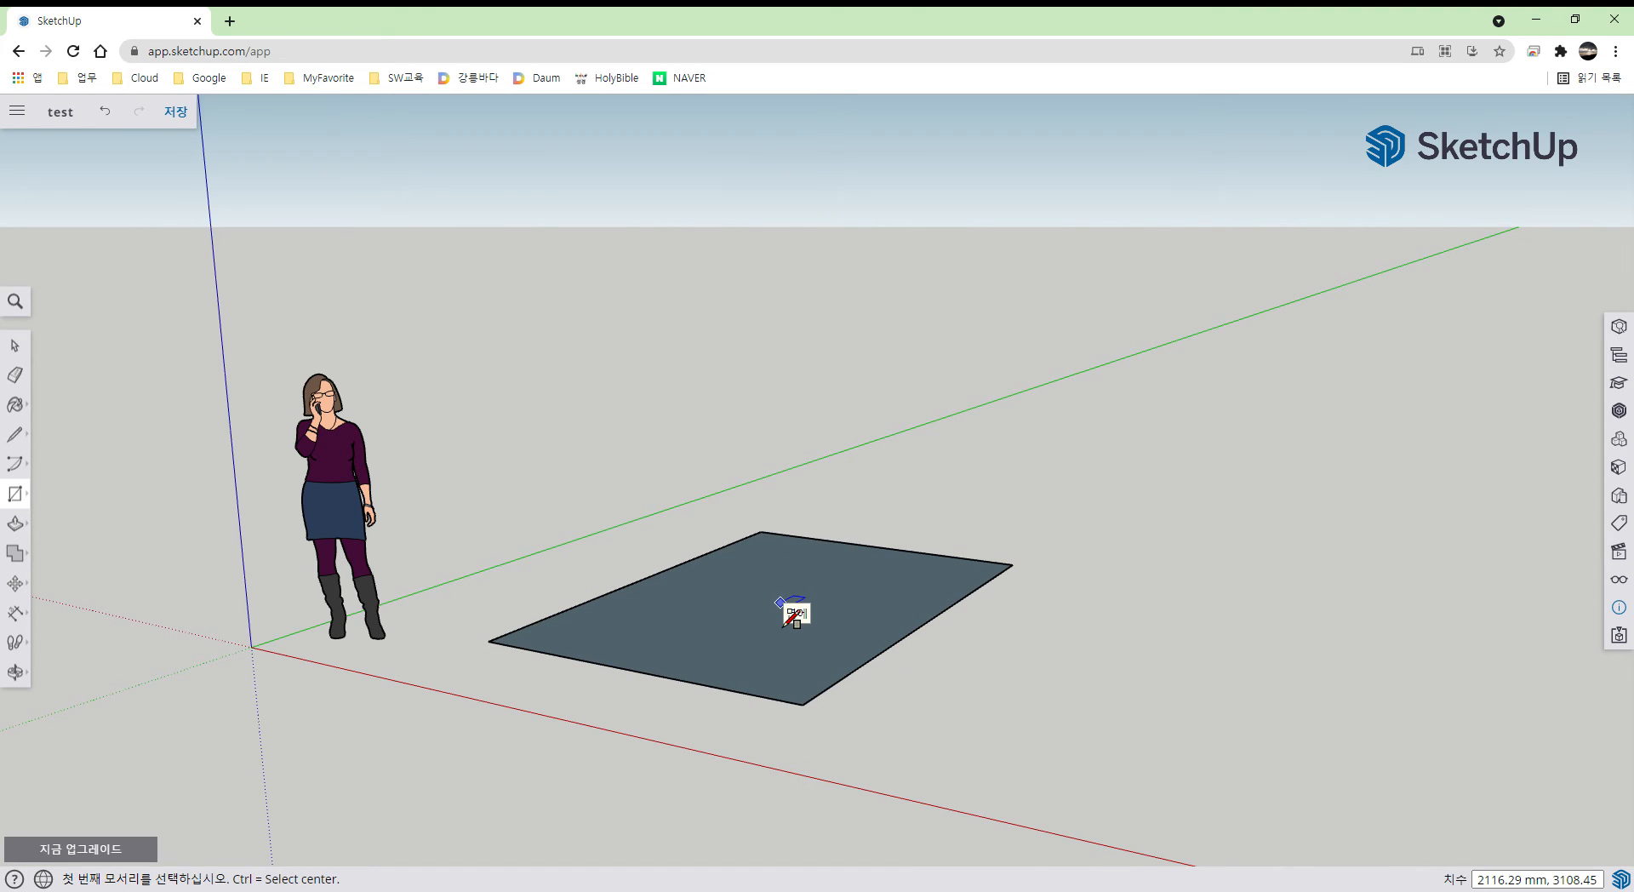
key("ctrl+z")
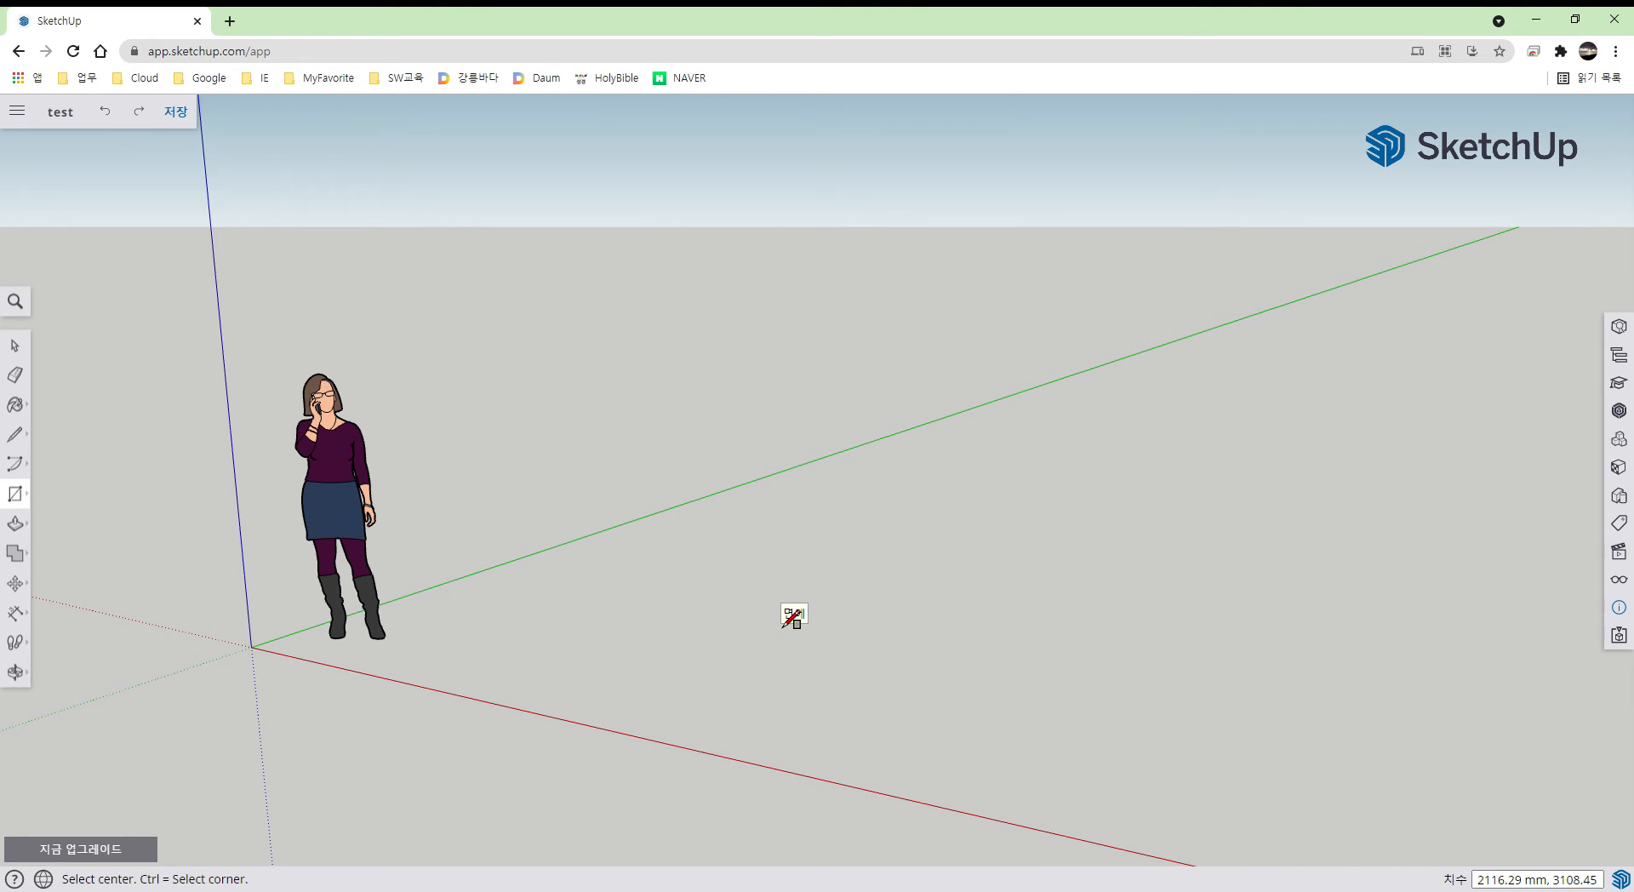
key("space")
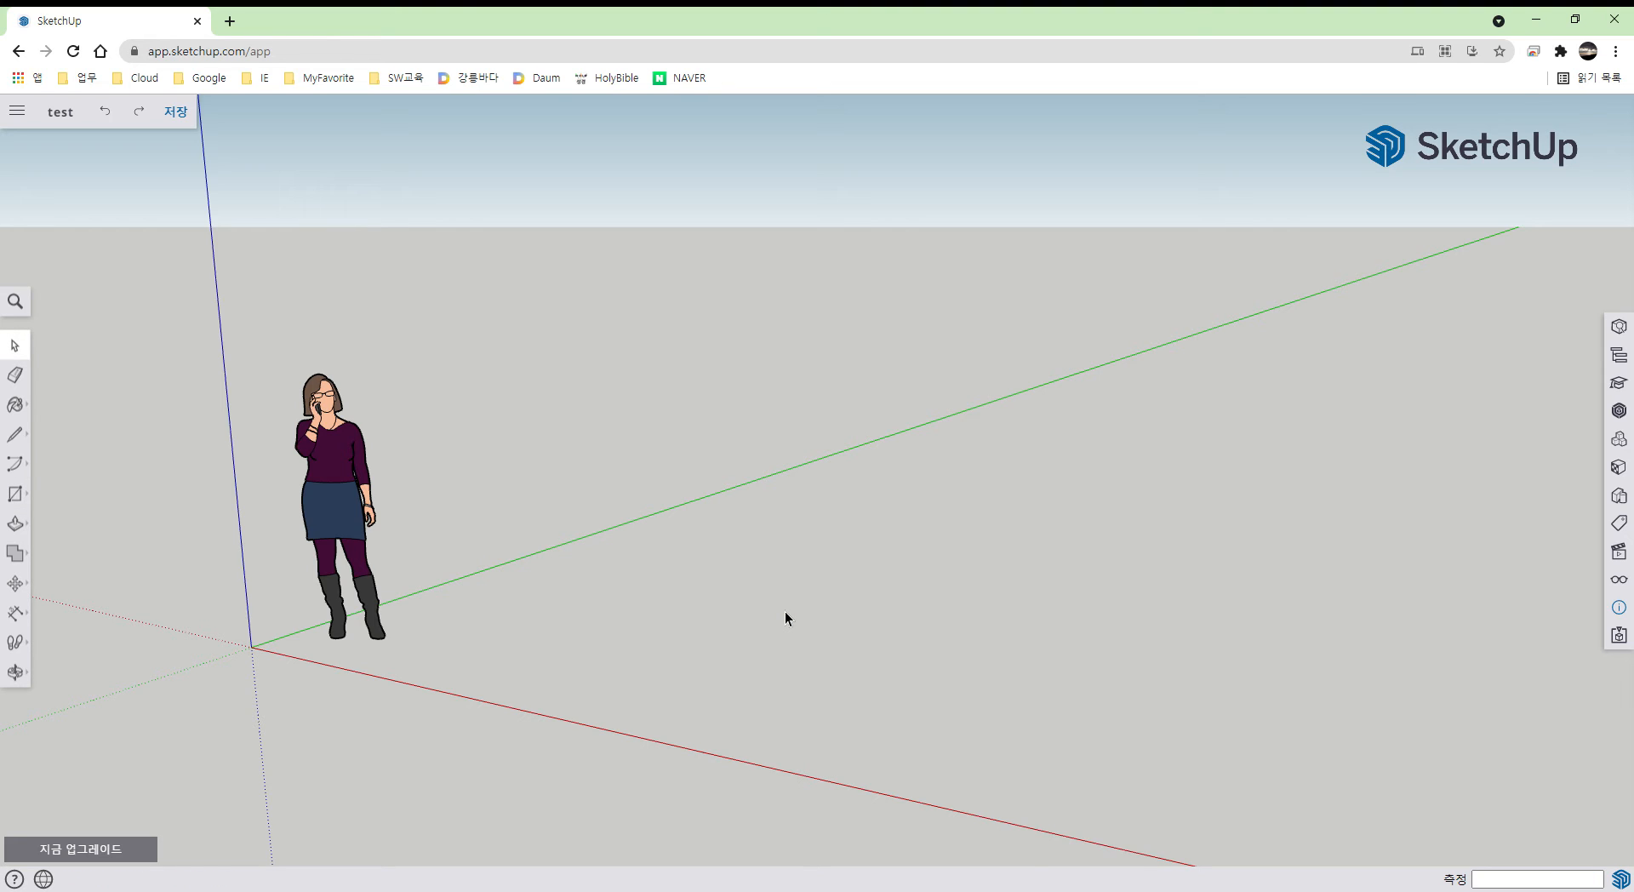
key("r")
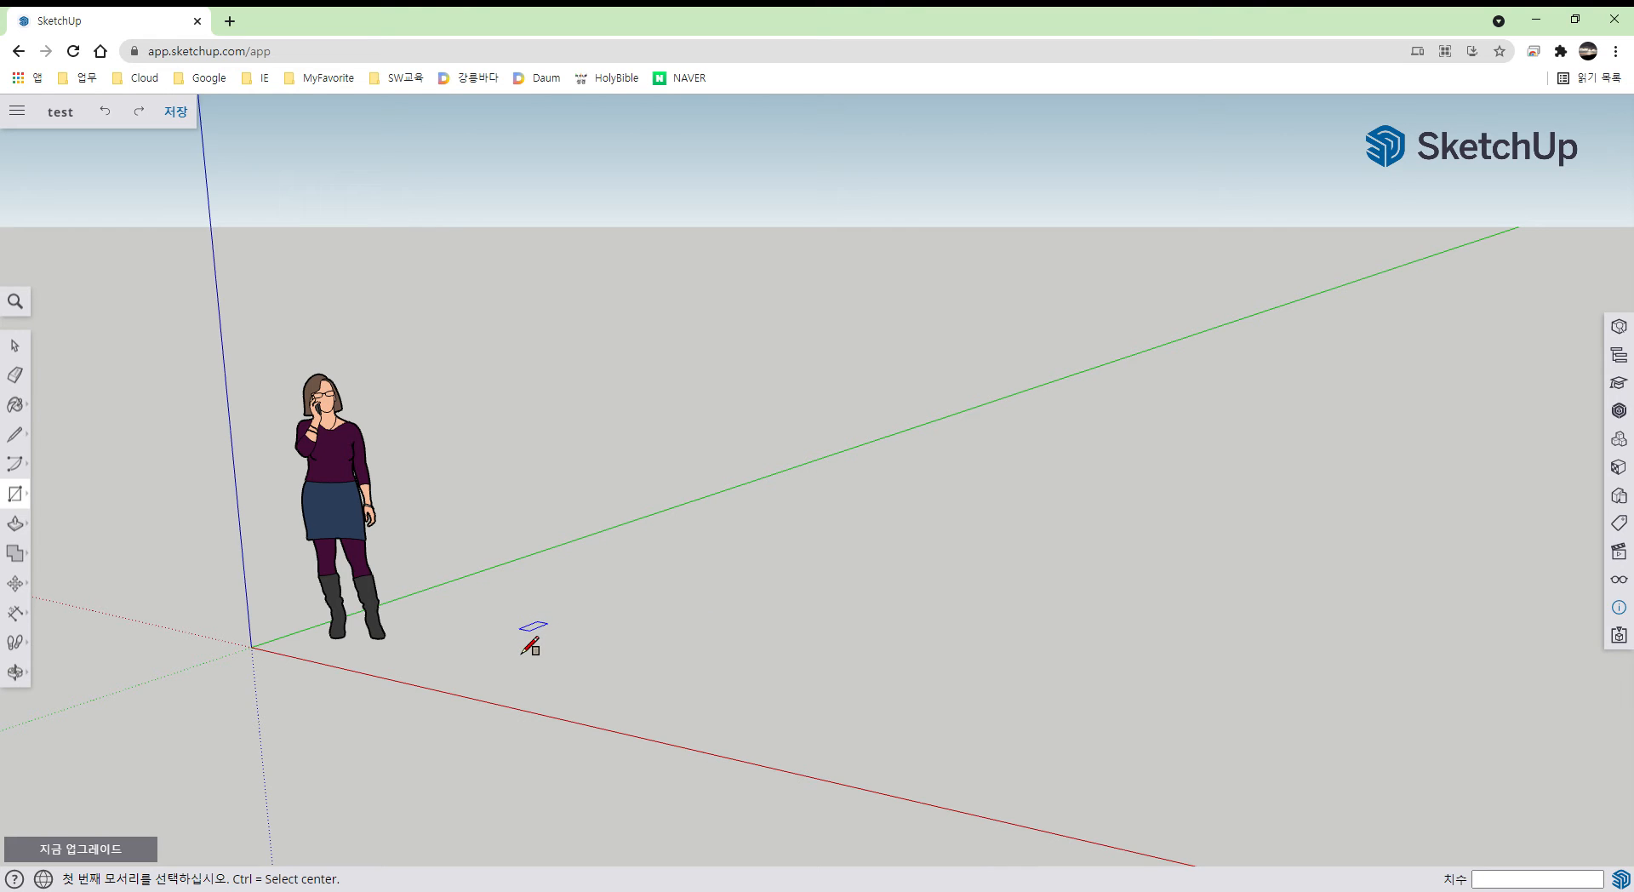
left_click(493, 638)
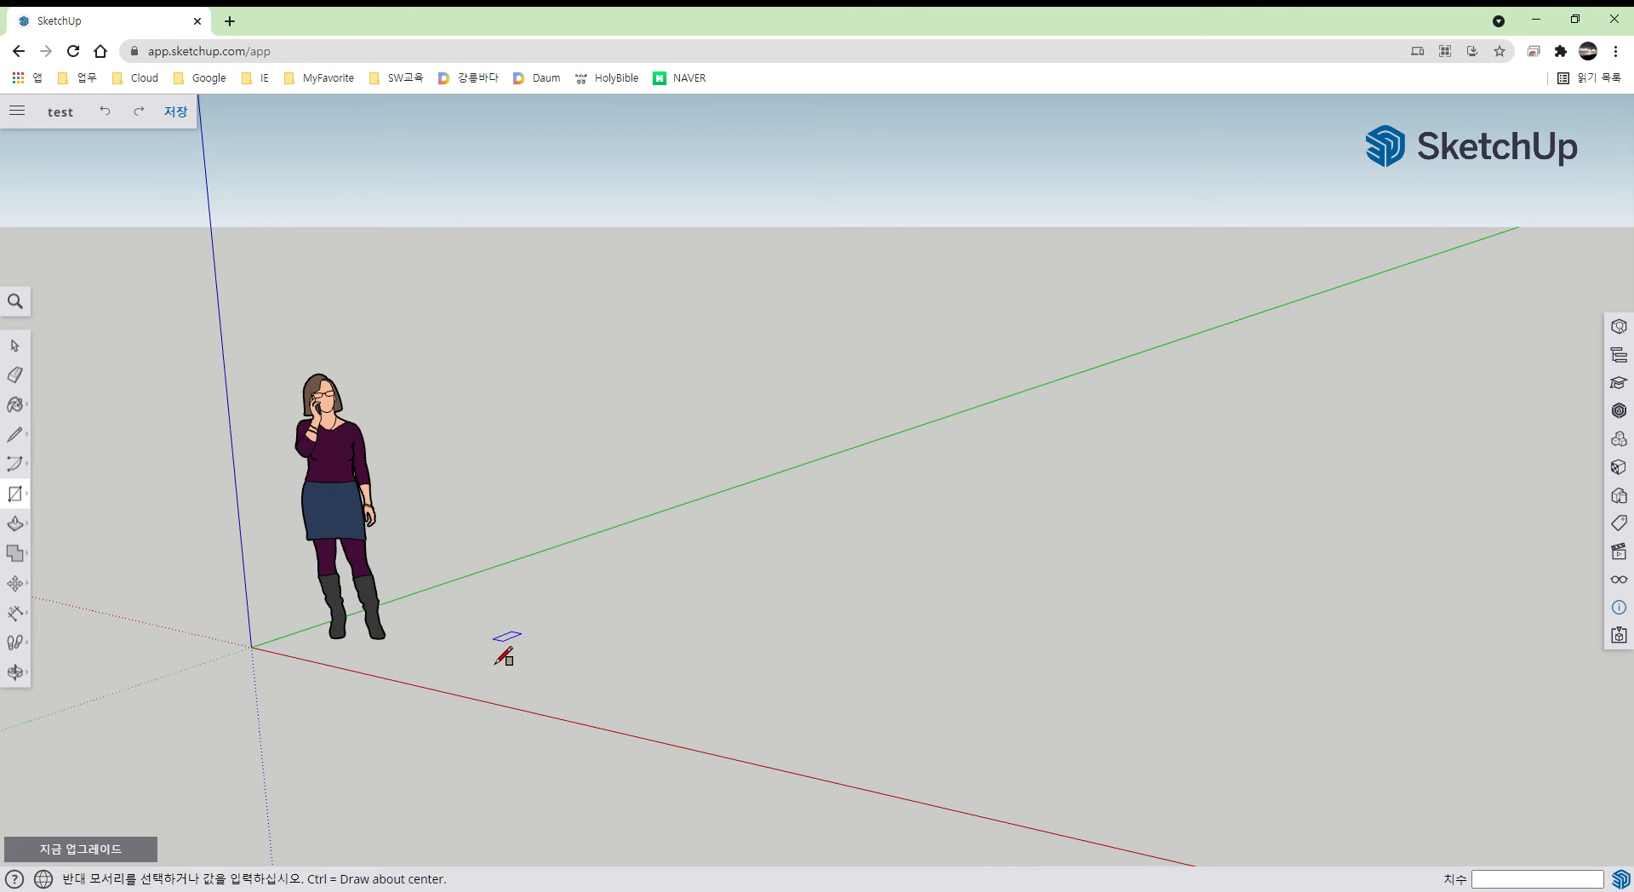
left_click(926, 588)
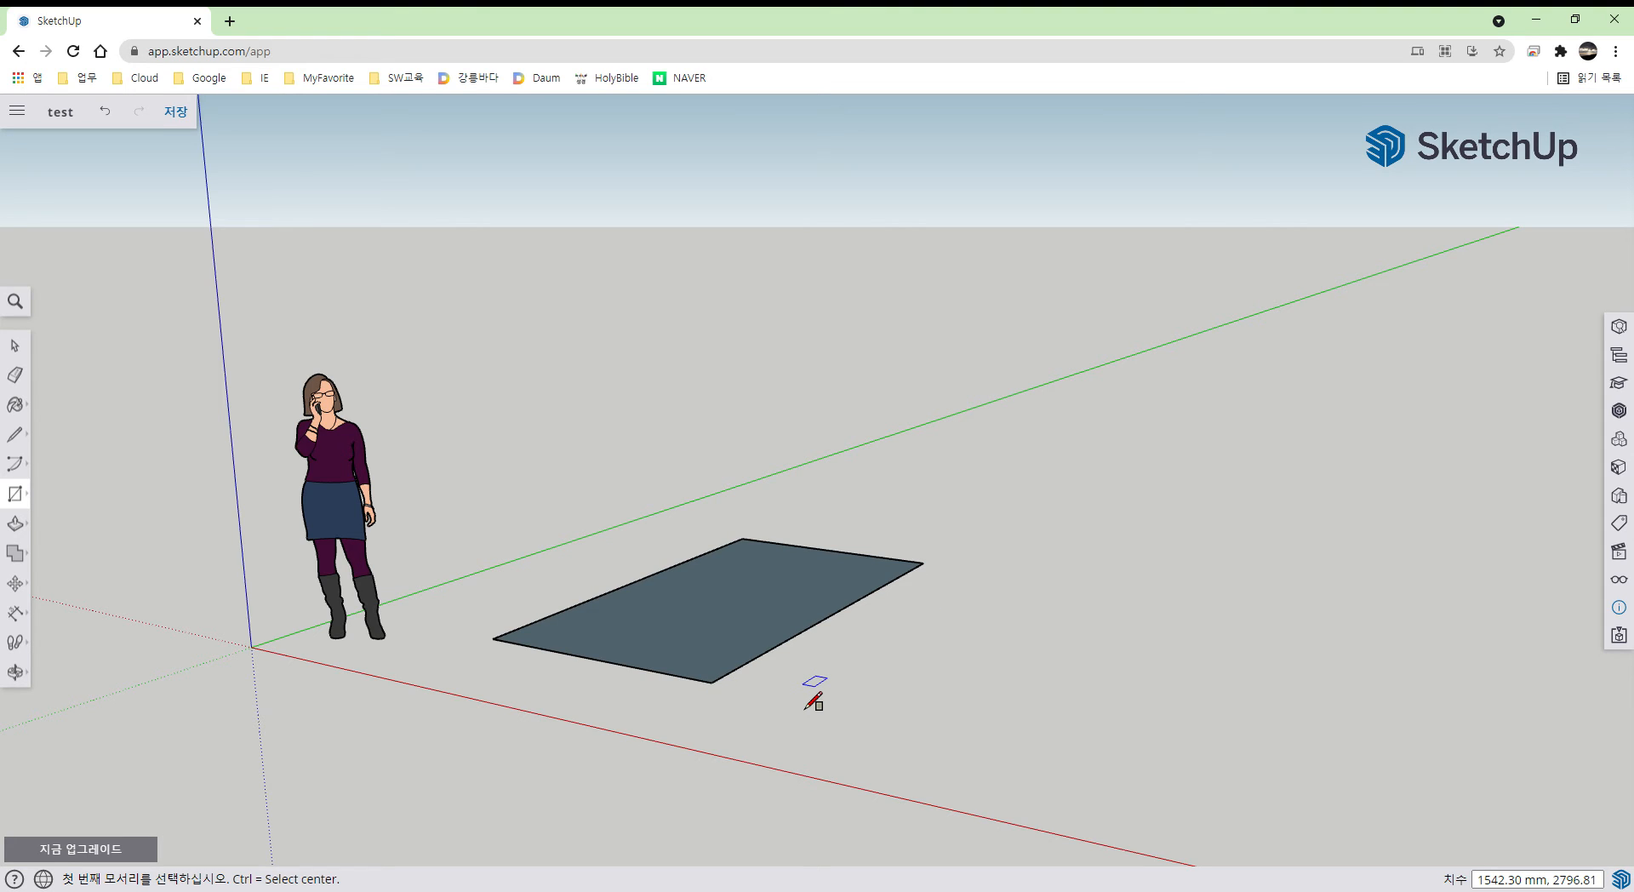
key("ctrl+z")
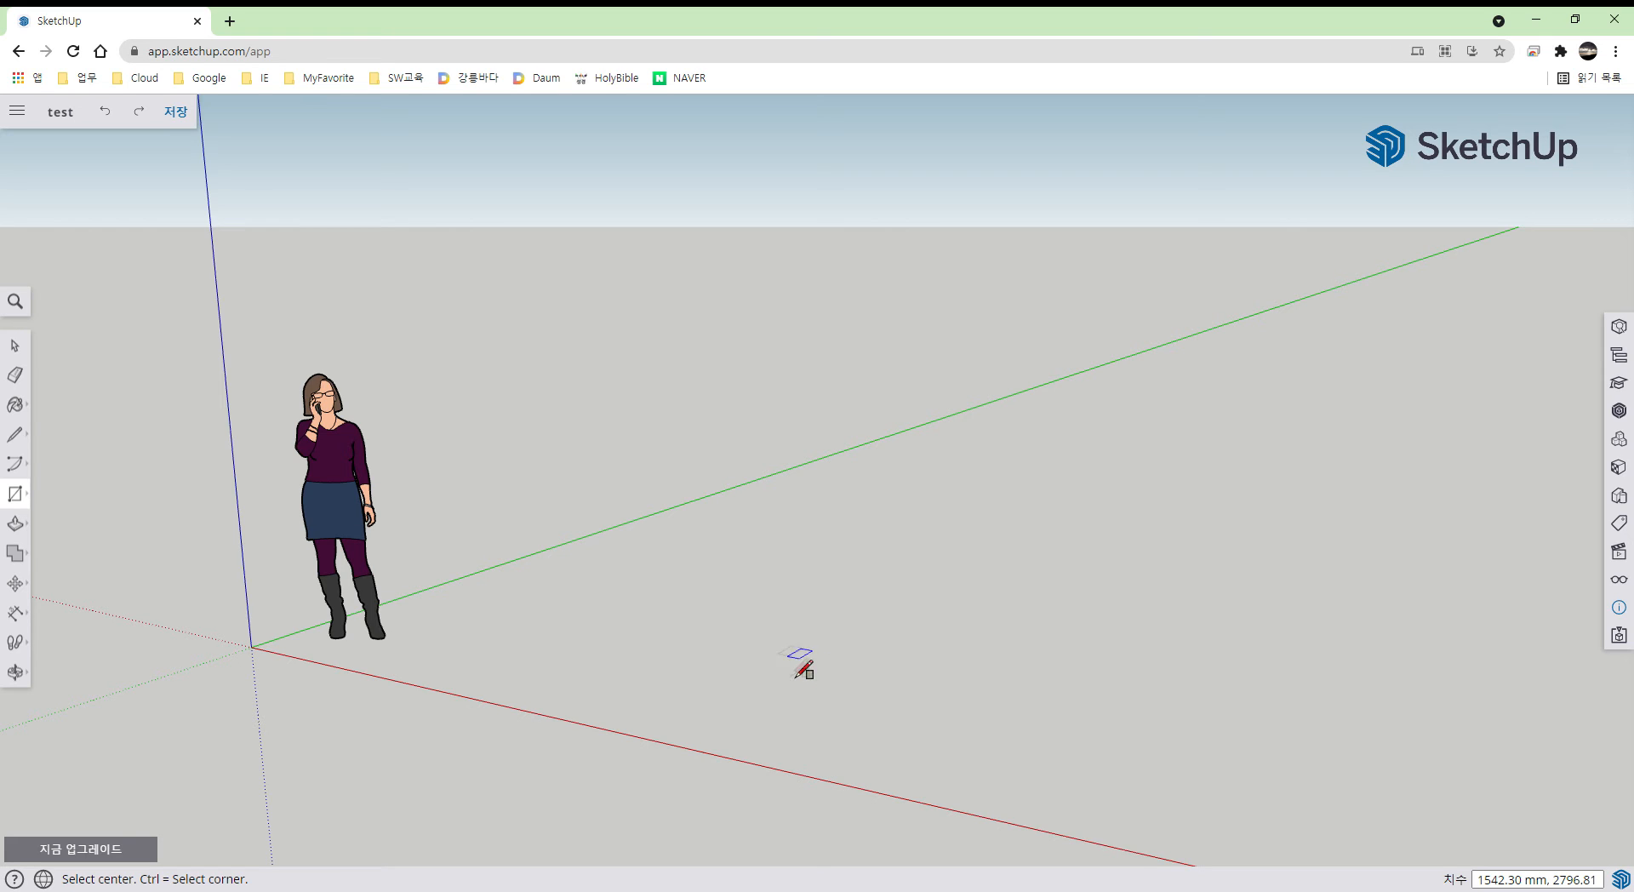
key("space")
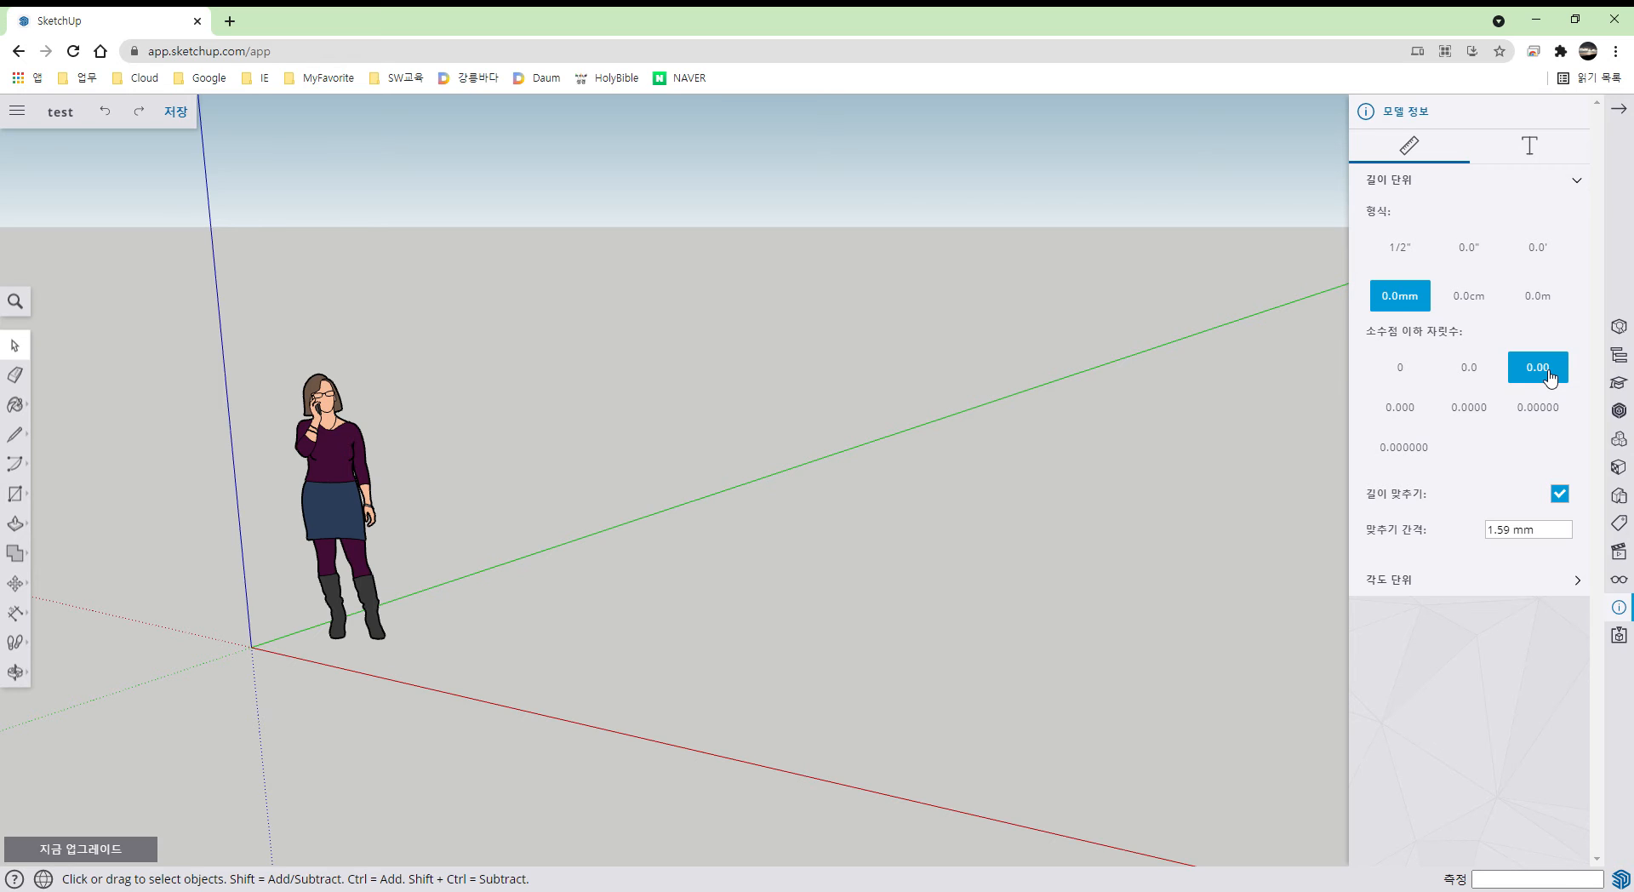
- Collapse the Model Info panel to return to the test model workspace
left_click(1619, 110)
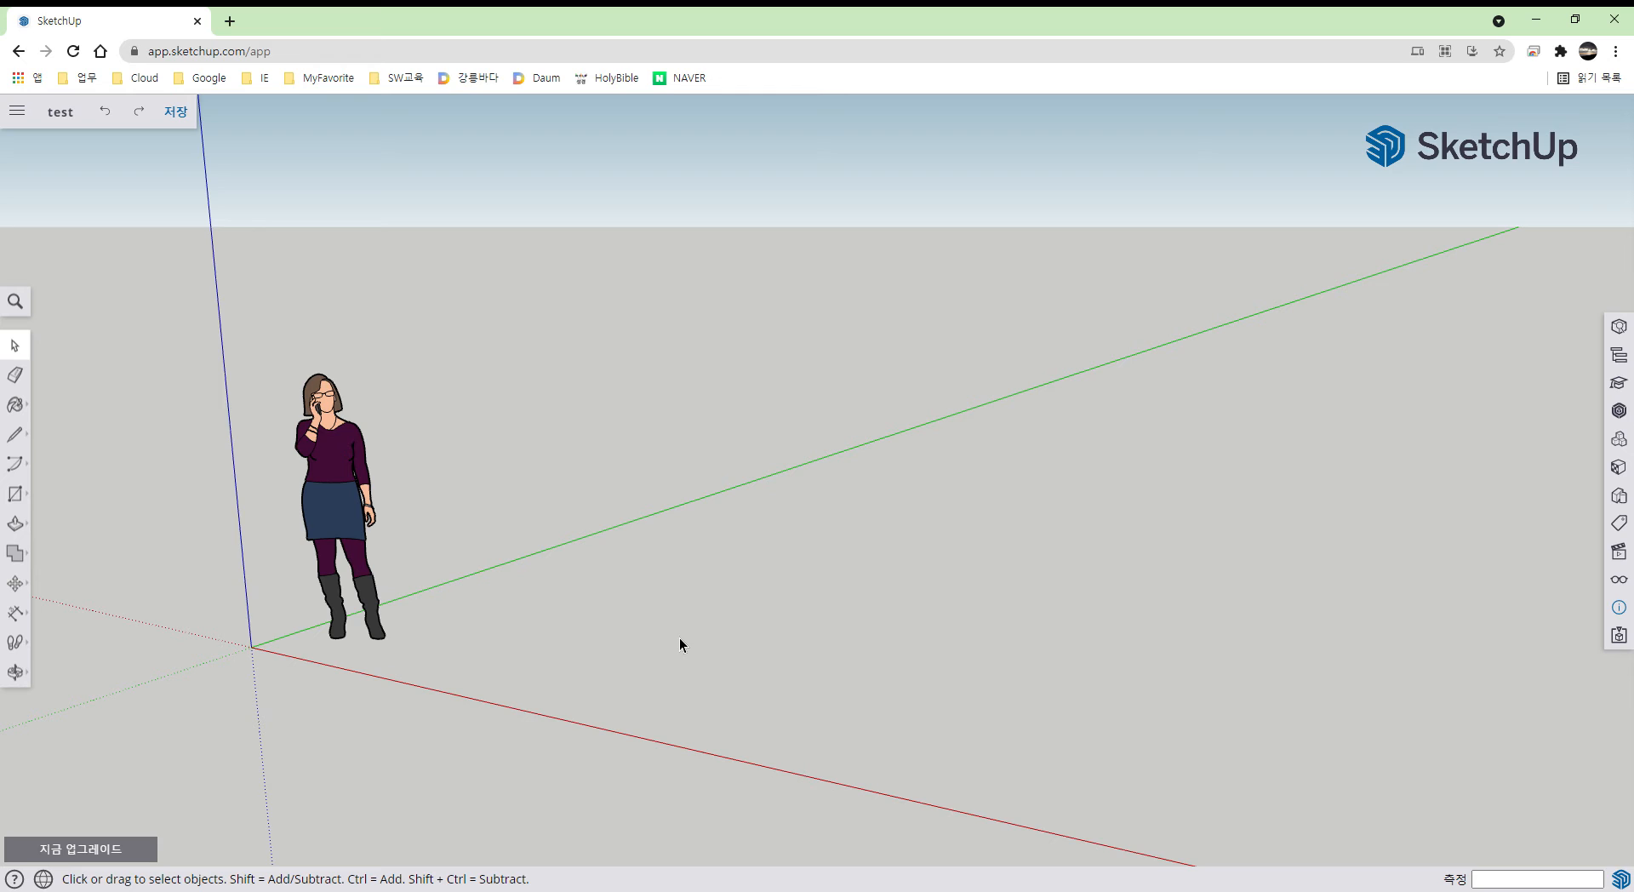
- Draw a 2000 × 3000 mm rectangle from a corner near the origin
key("r")
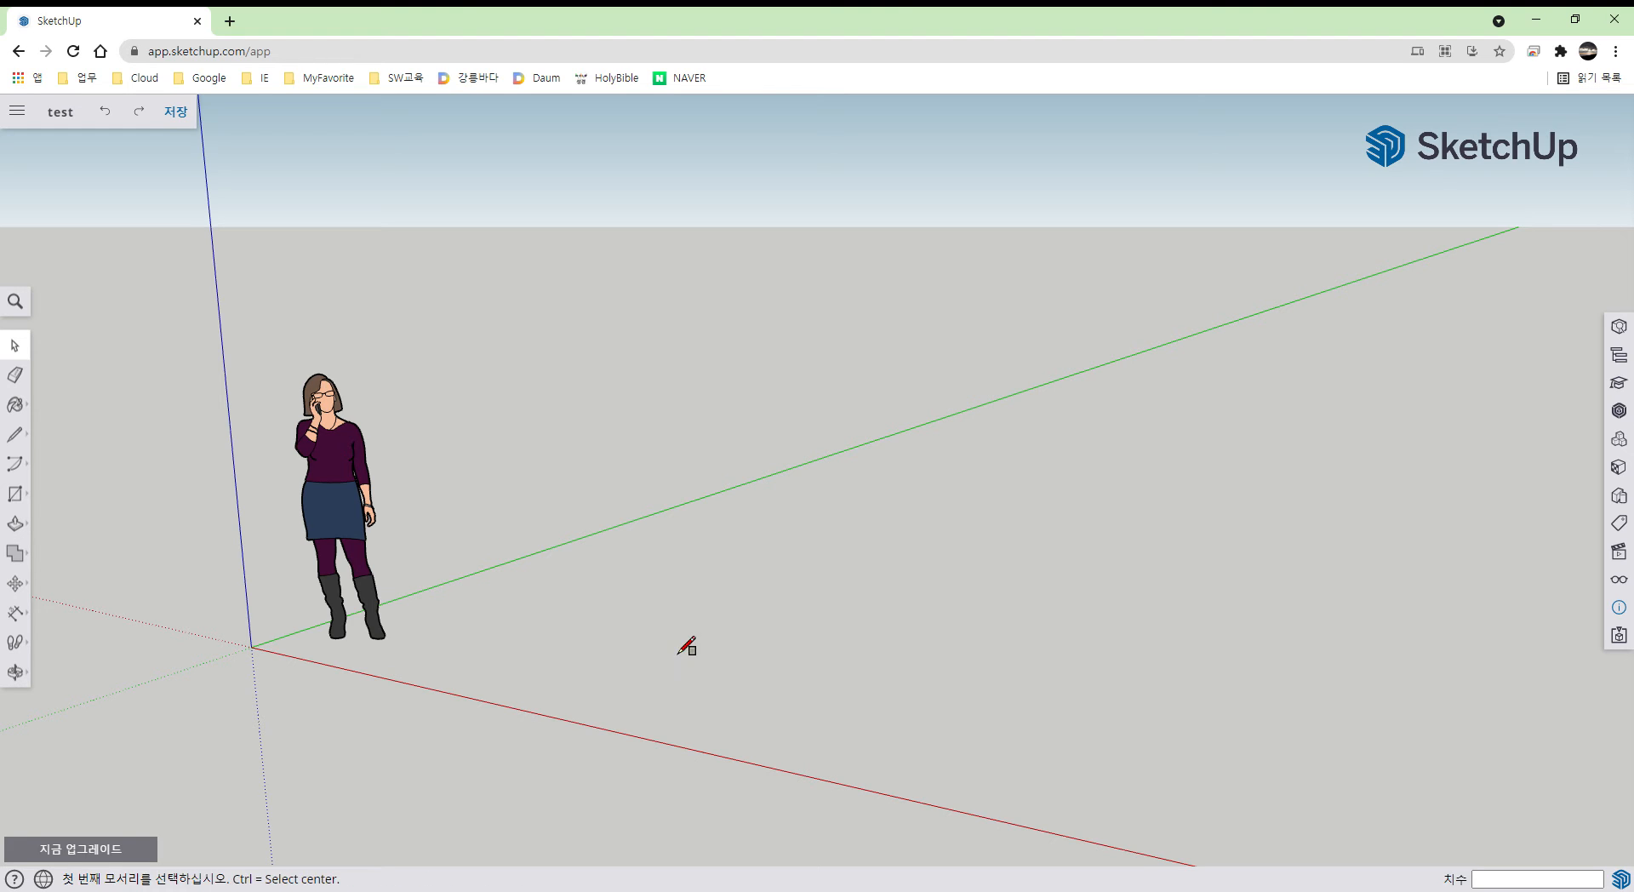
left_click(496, 631)
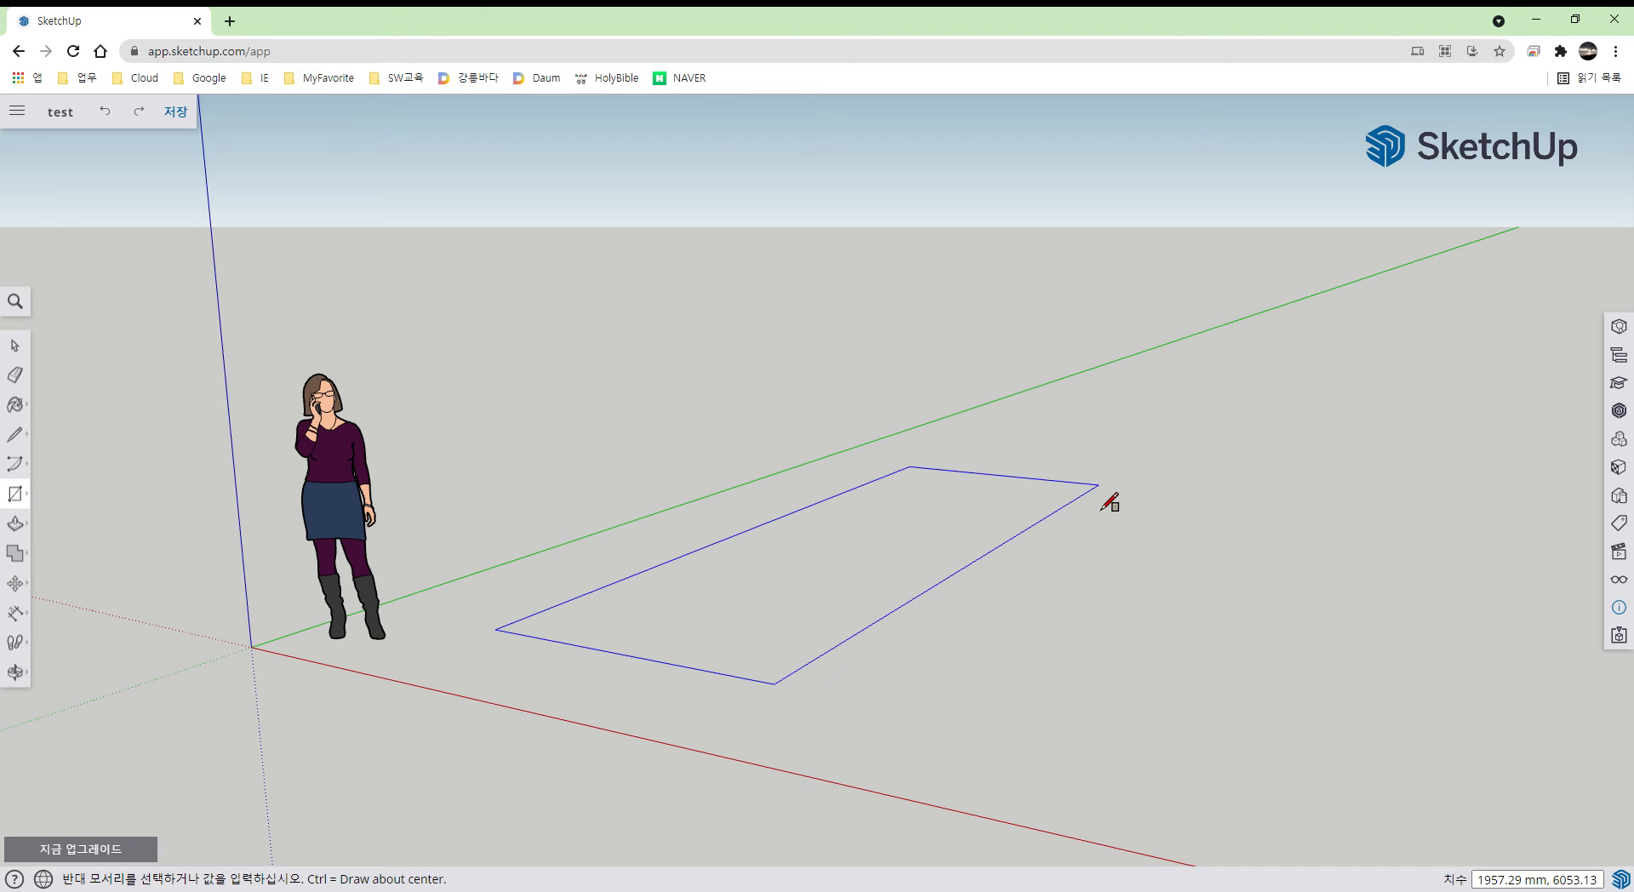
type("2000,30")
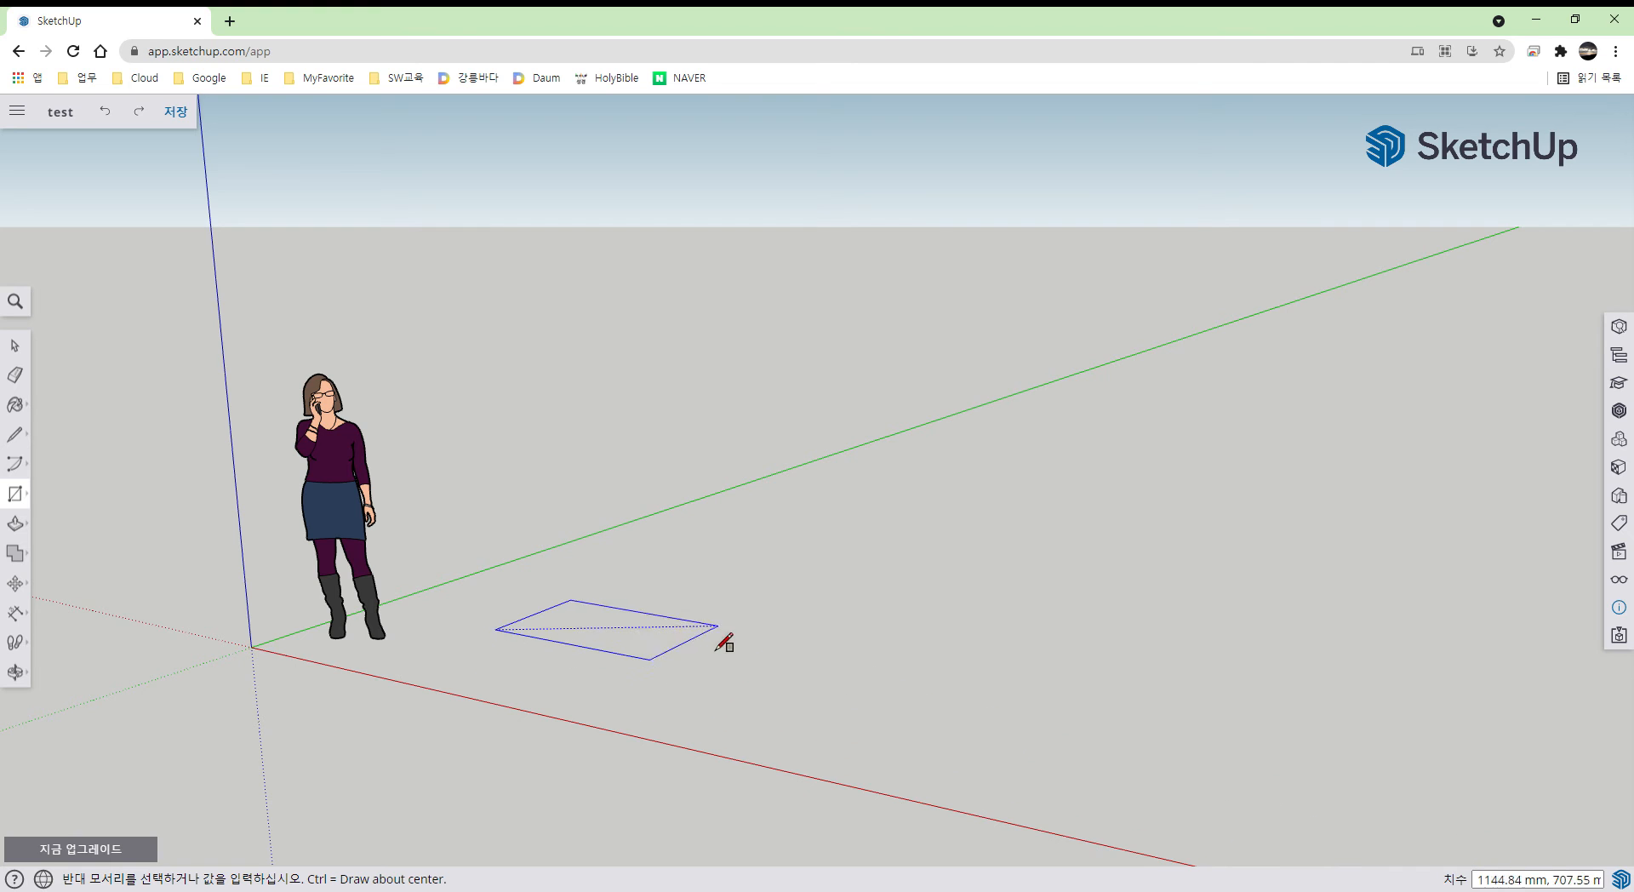
type("2000,300")
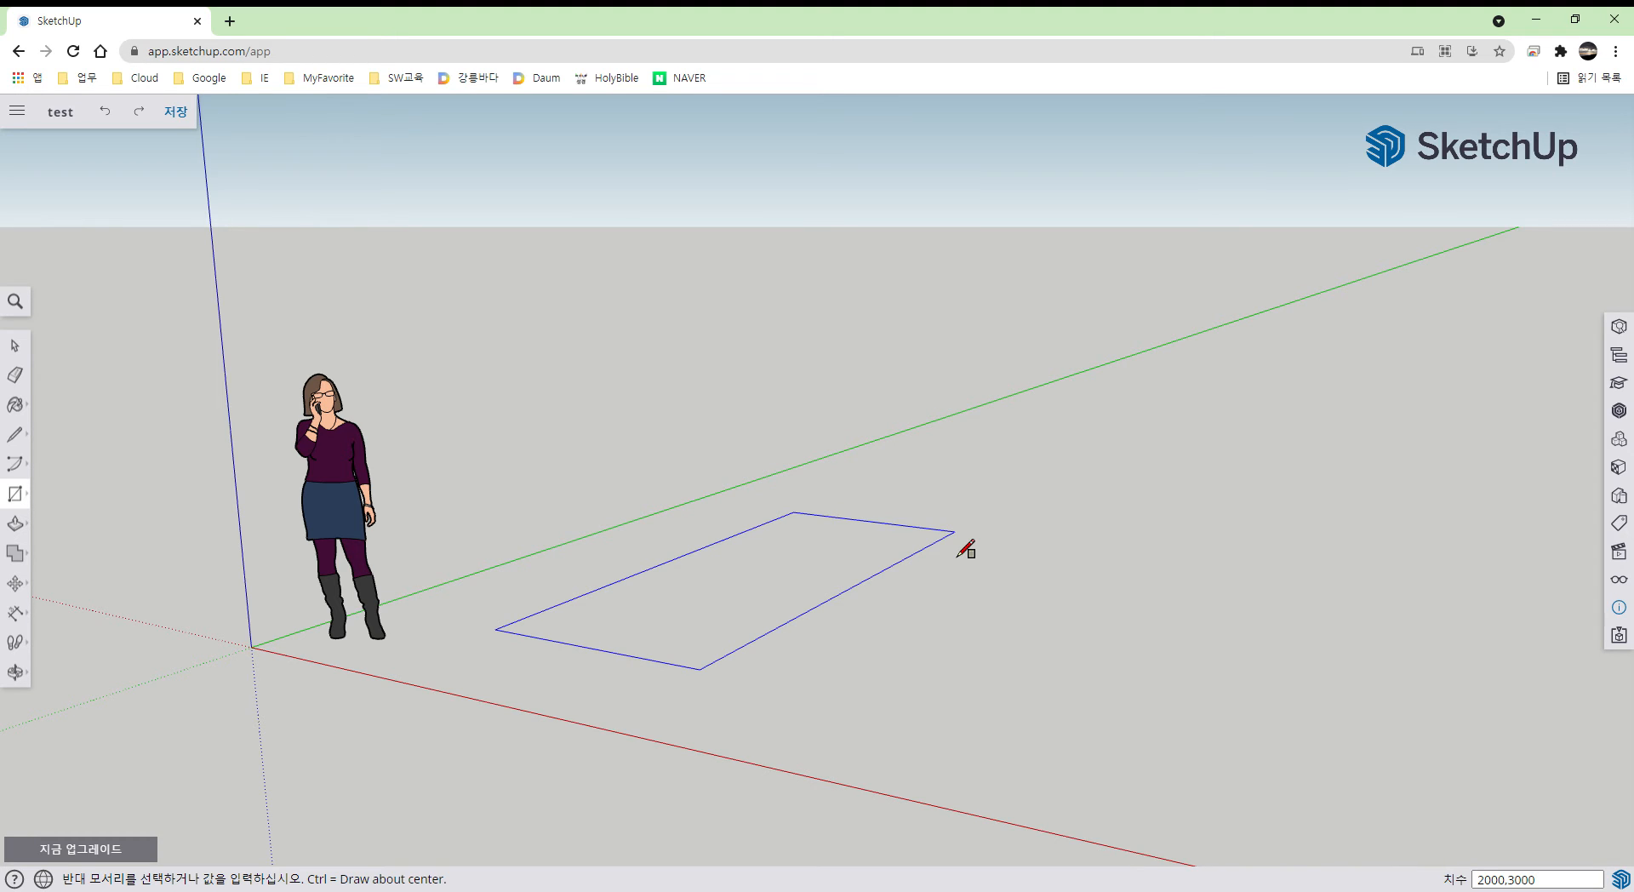
key("Return")
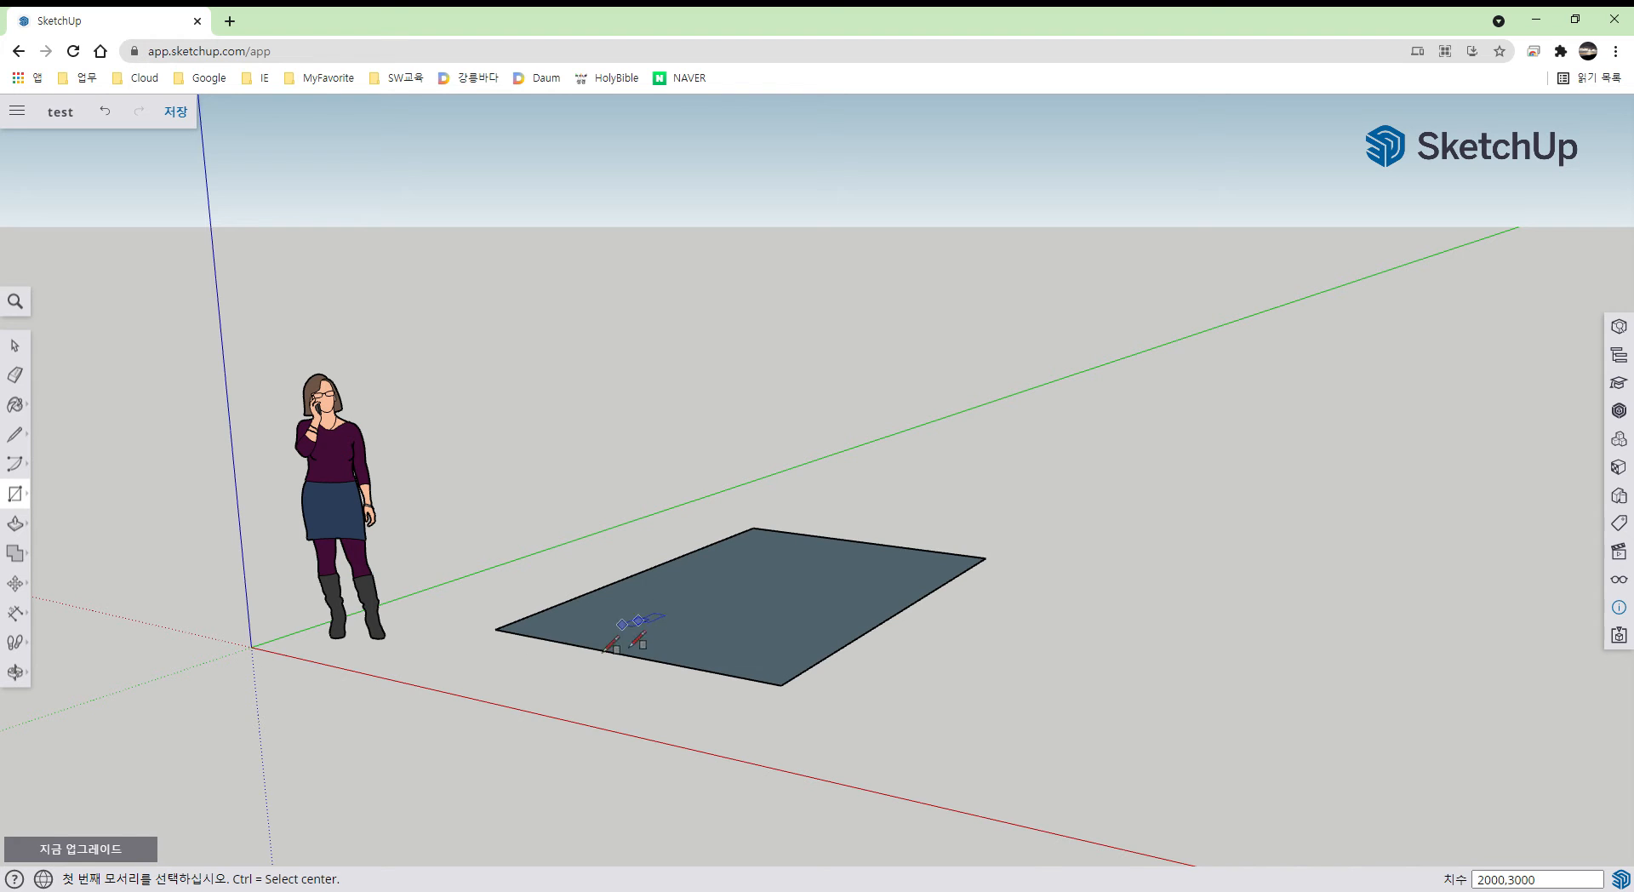
left_click(27, 621)
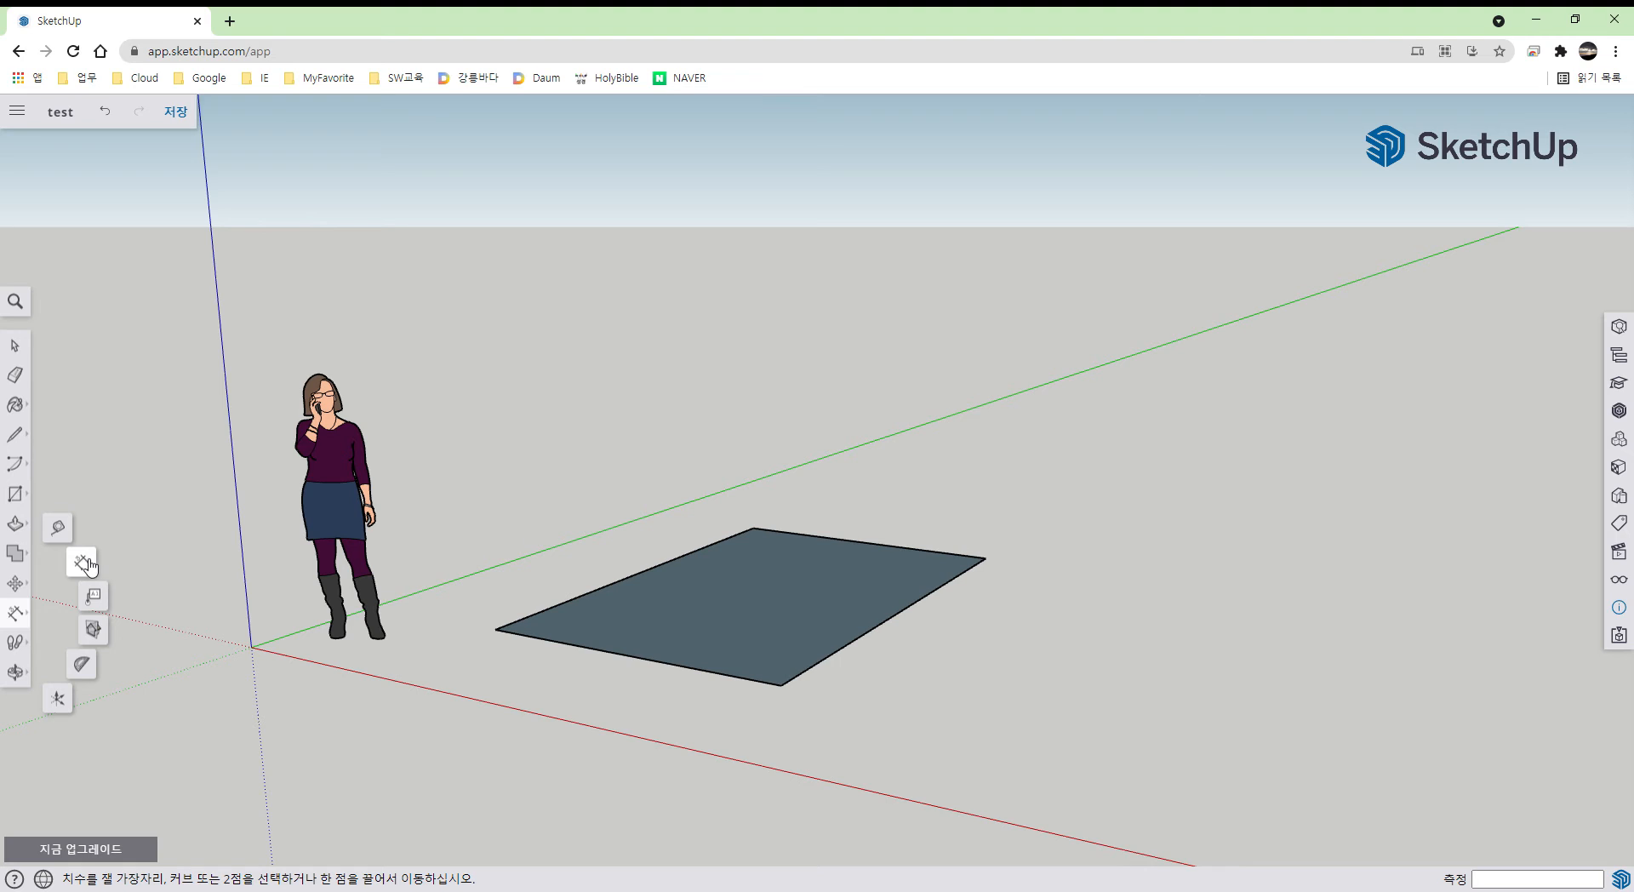
- Dimension the rectangle's left edge at 2000.00 mm and its right edge at 3000.00 mm
left_click(83, 562)
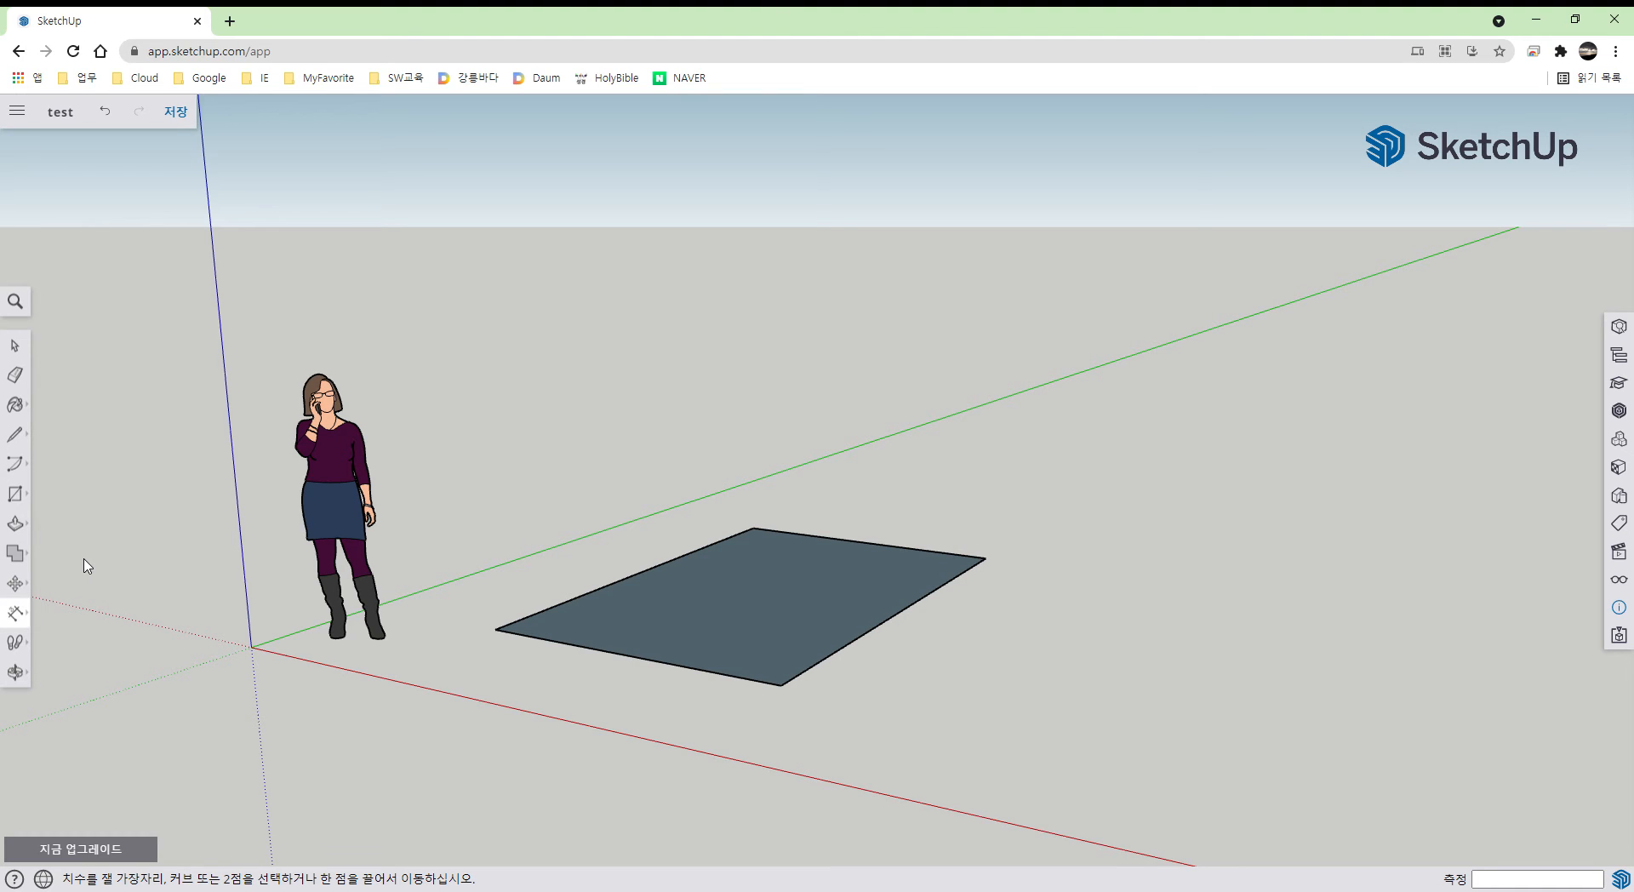
left_click(496, 630)
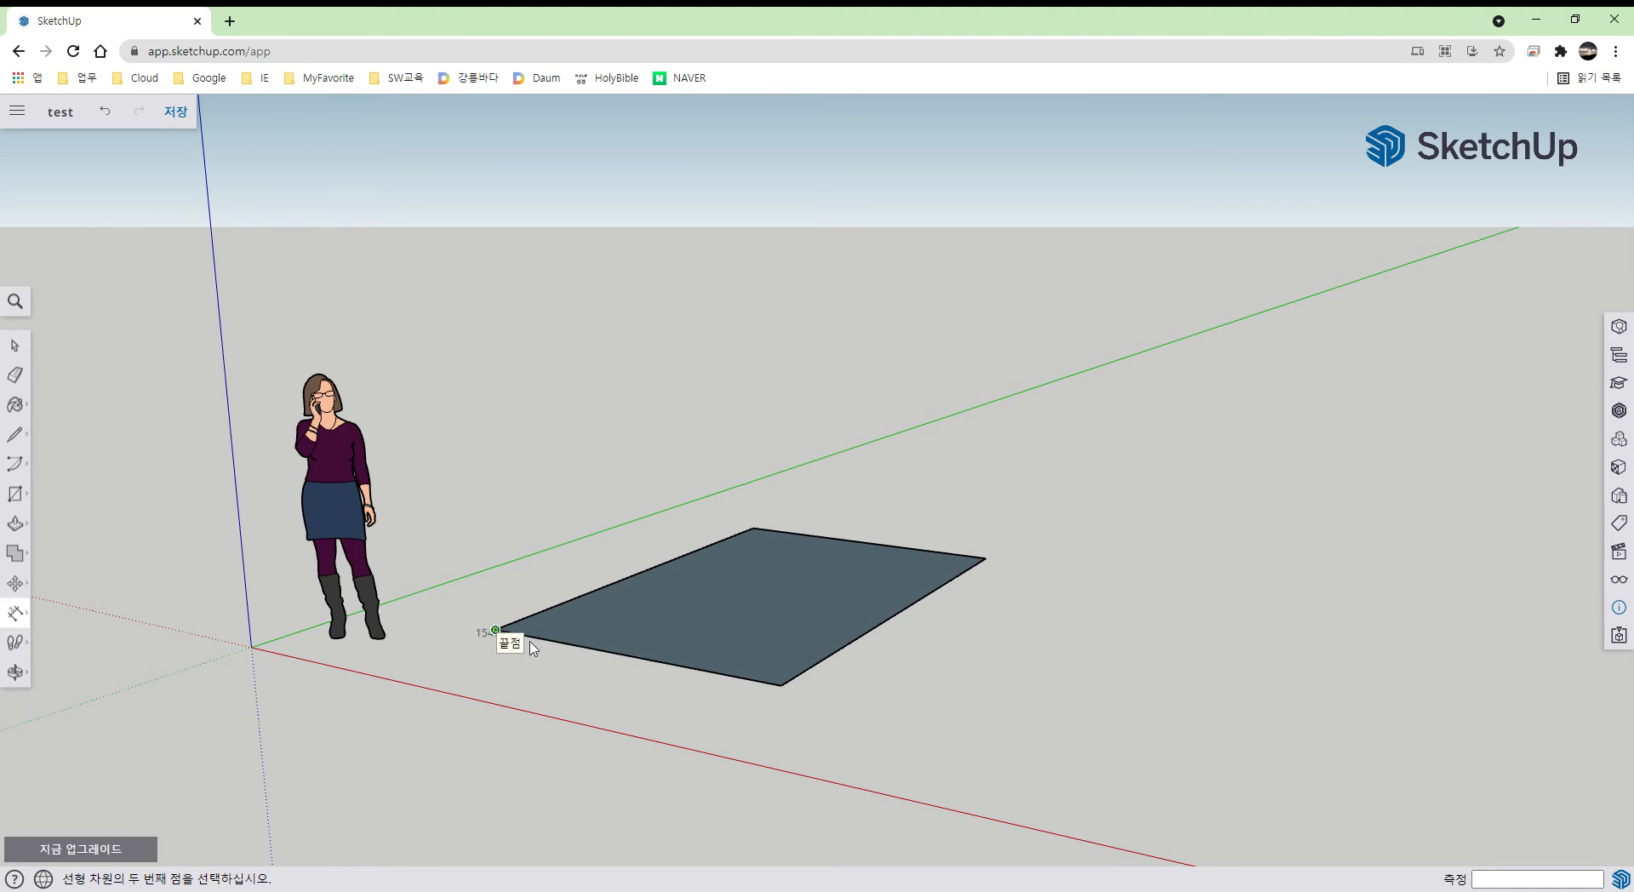
left_click(781, 685)
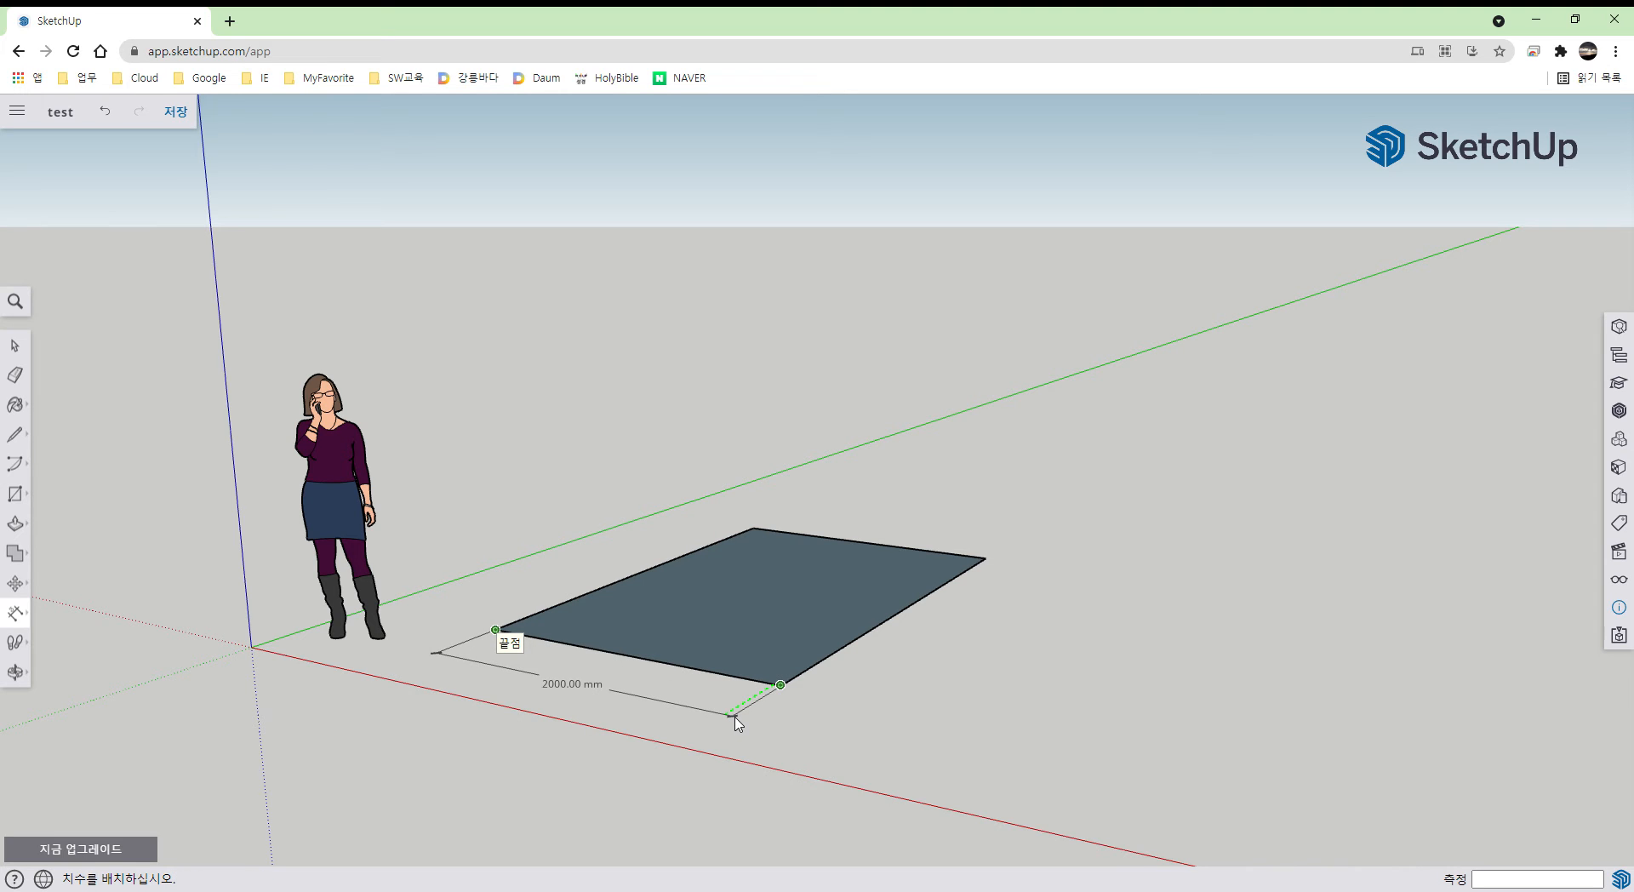
left_click(737, 722)
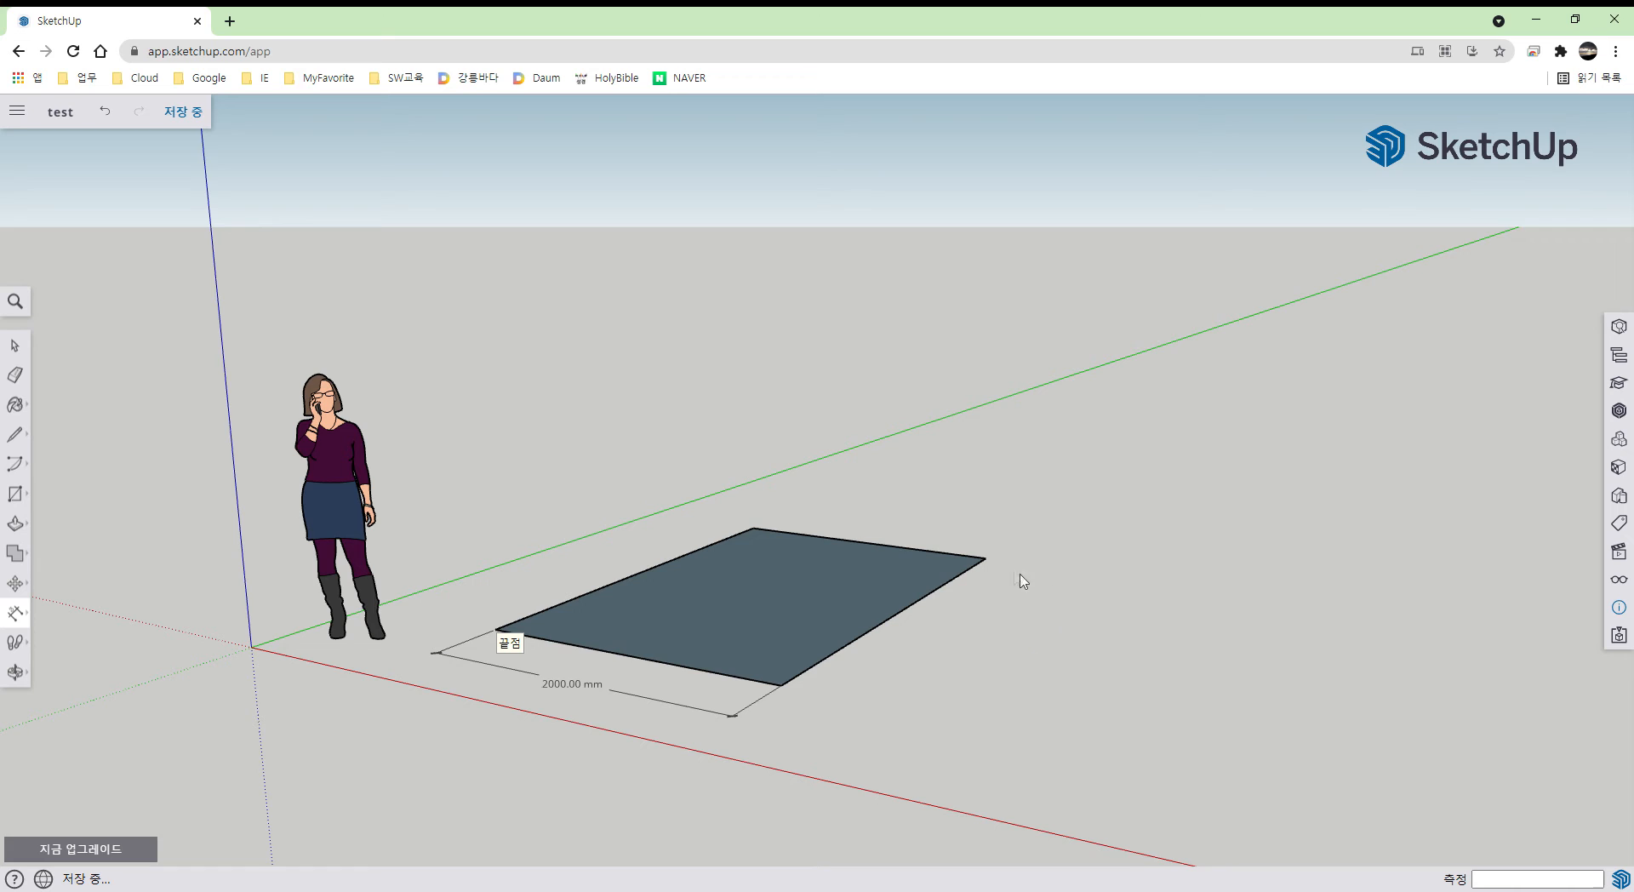
left_click(985, 558)
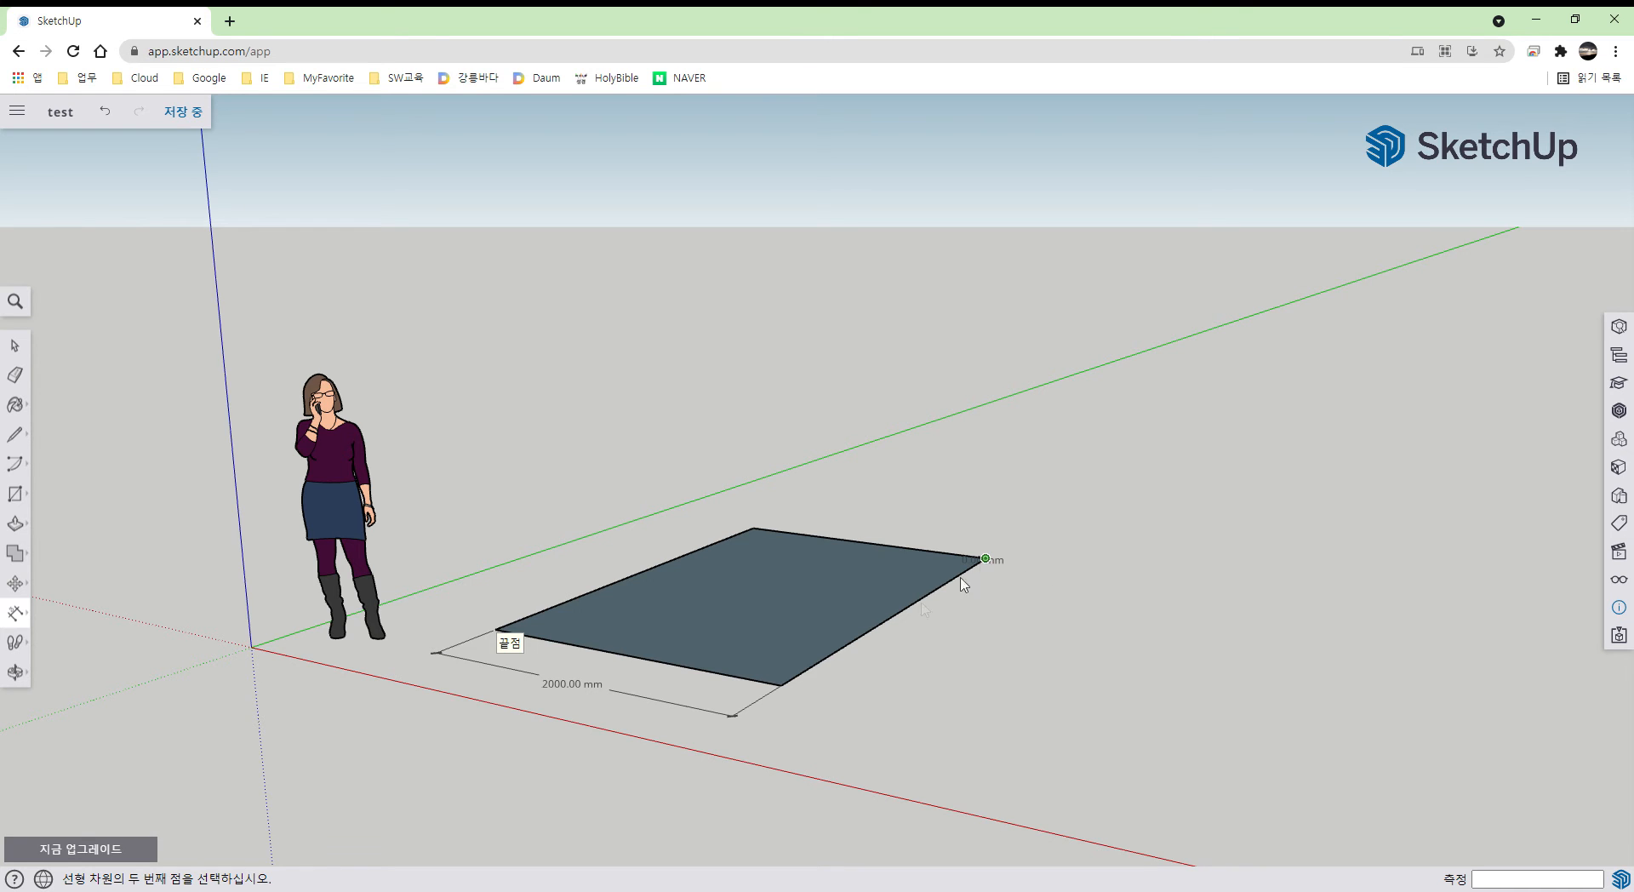
left_click(780, 685)
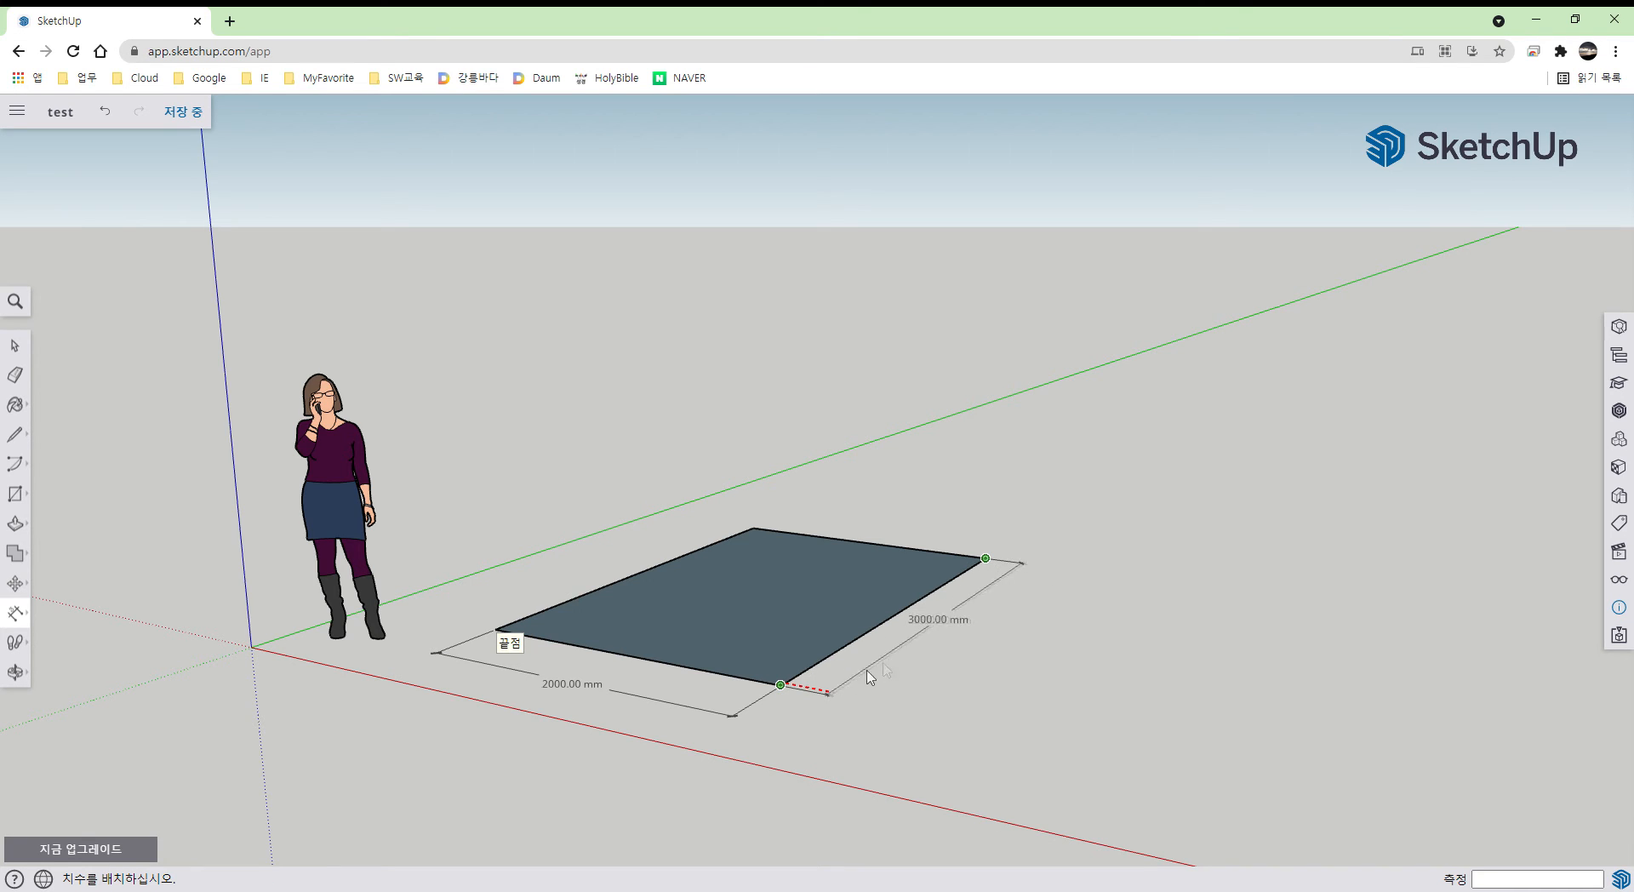
left_click(947, 649)
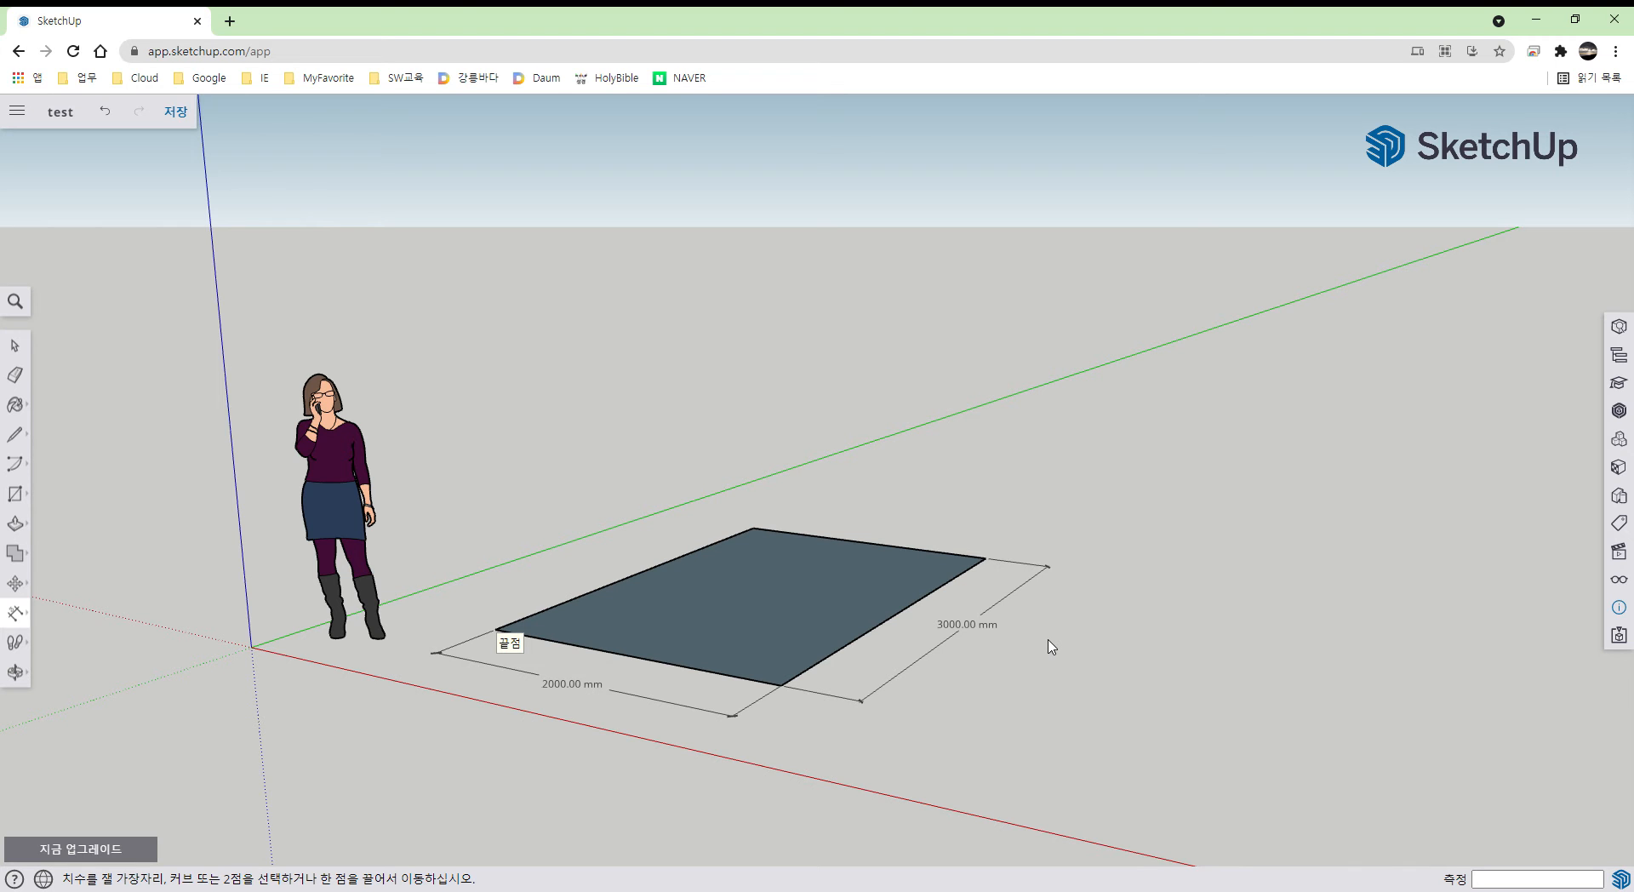
key("o")
left_click_drag(1059, 650, 1106, 753)
middle_click_drag(1106, 754, 1142, 747)
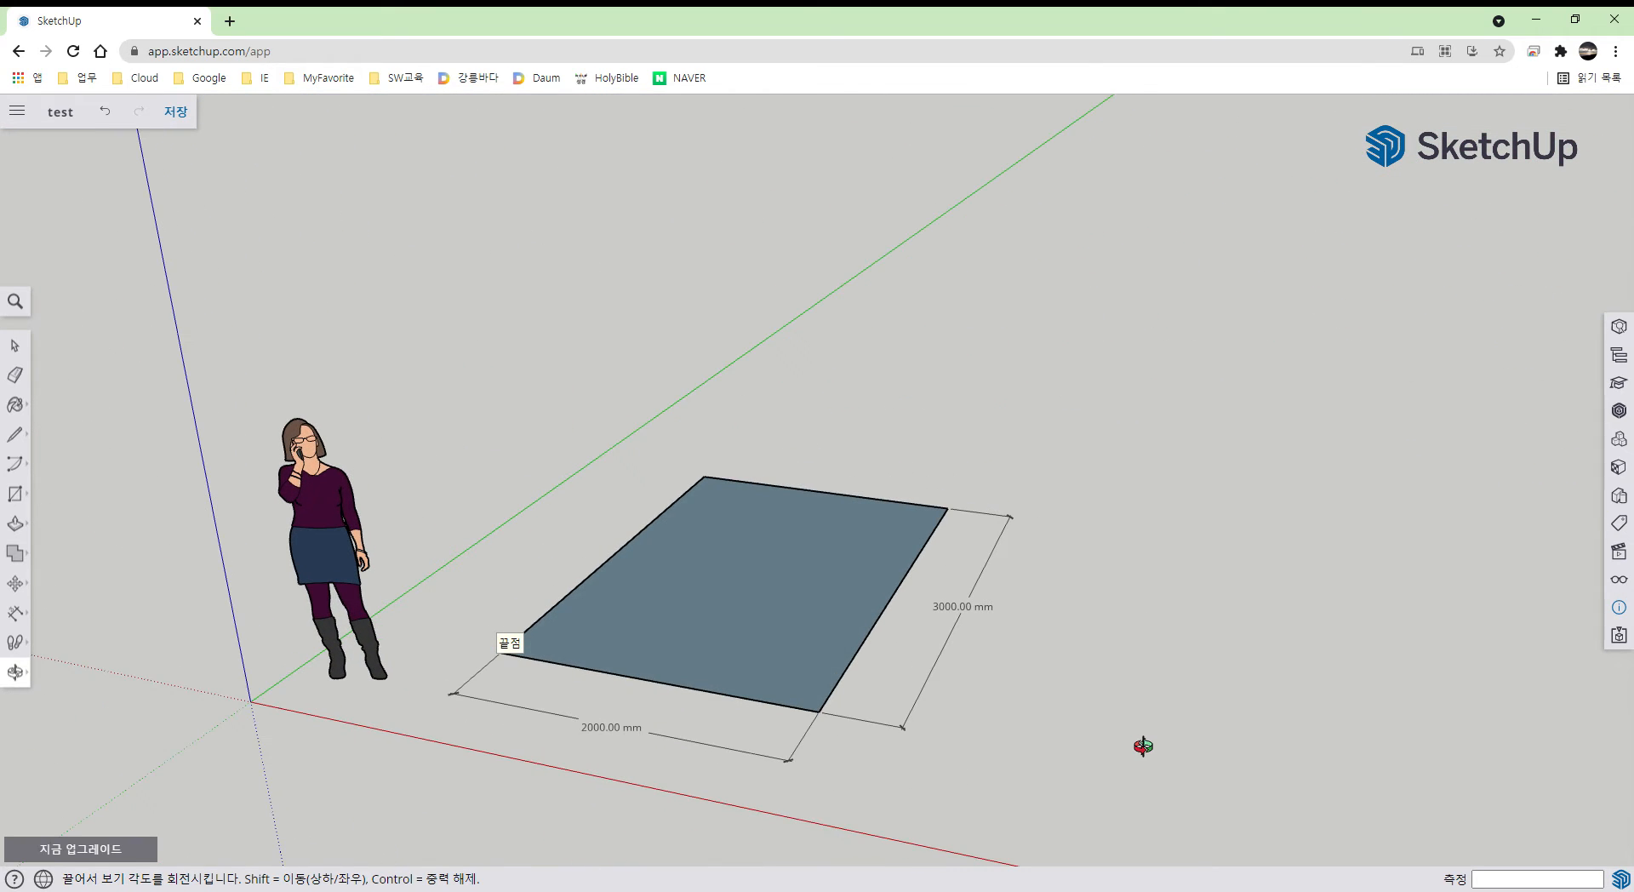
scroll(714, 638, "up", 5)
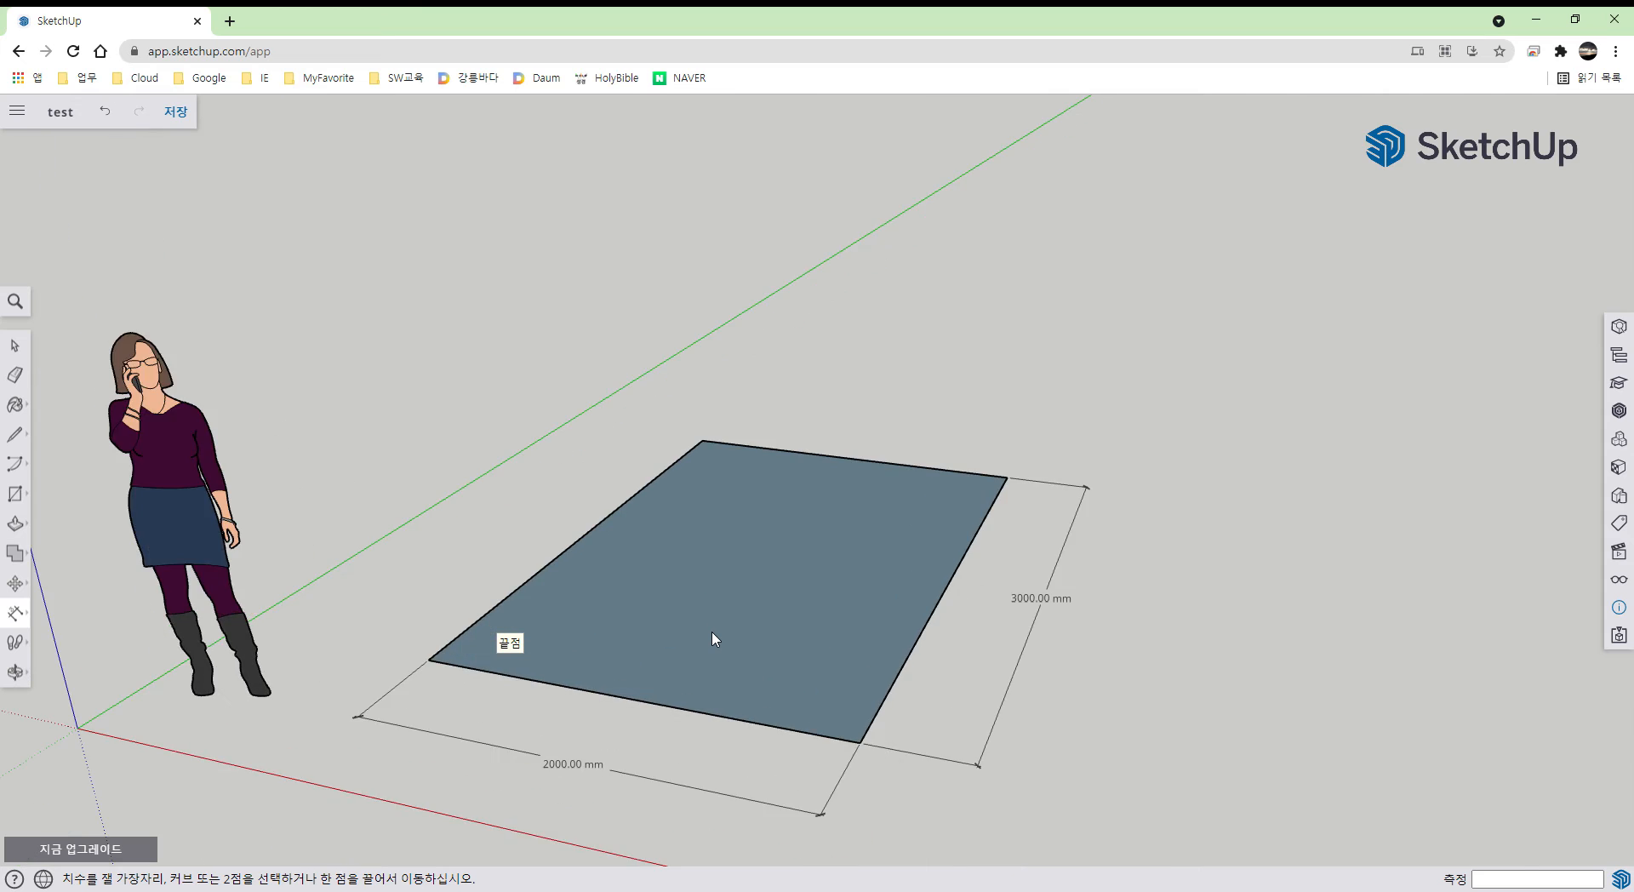
scroll(713, 638, "down", 5)
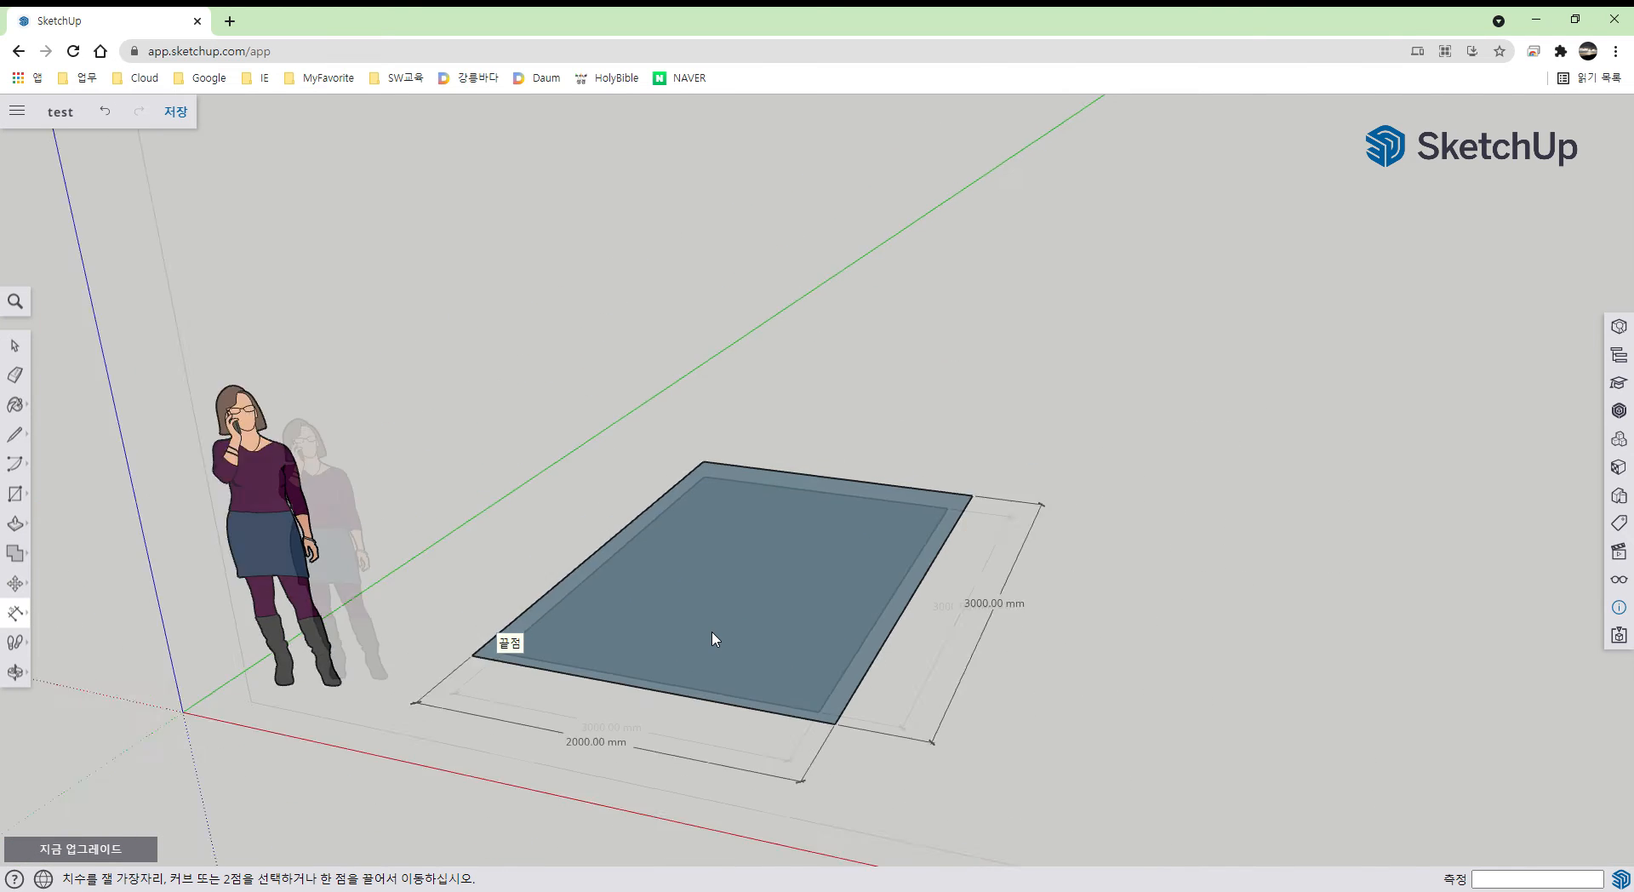
middle_click_drag(715, 638, 712, 584)
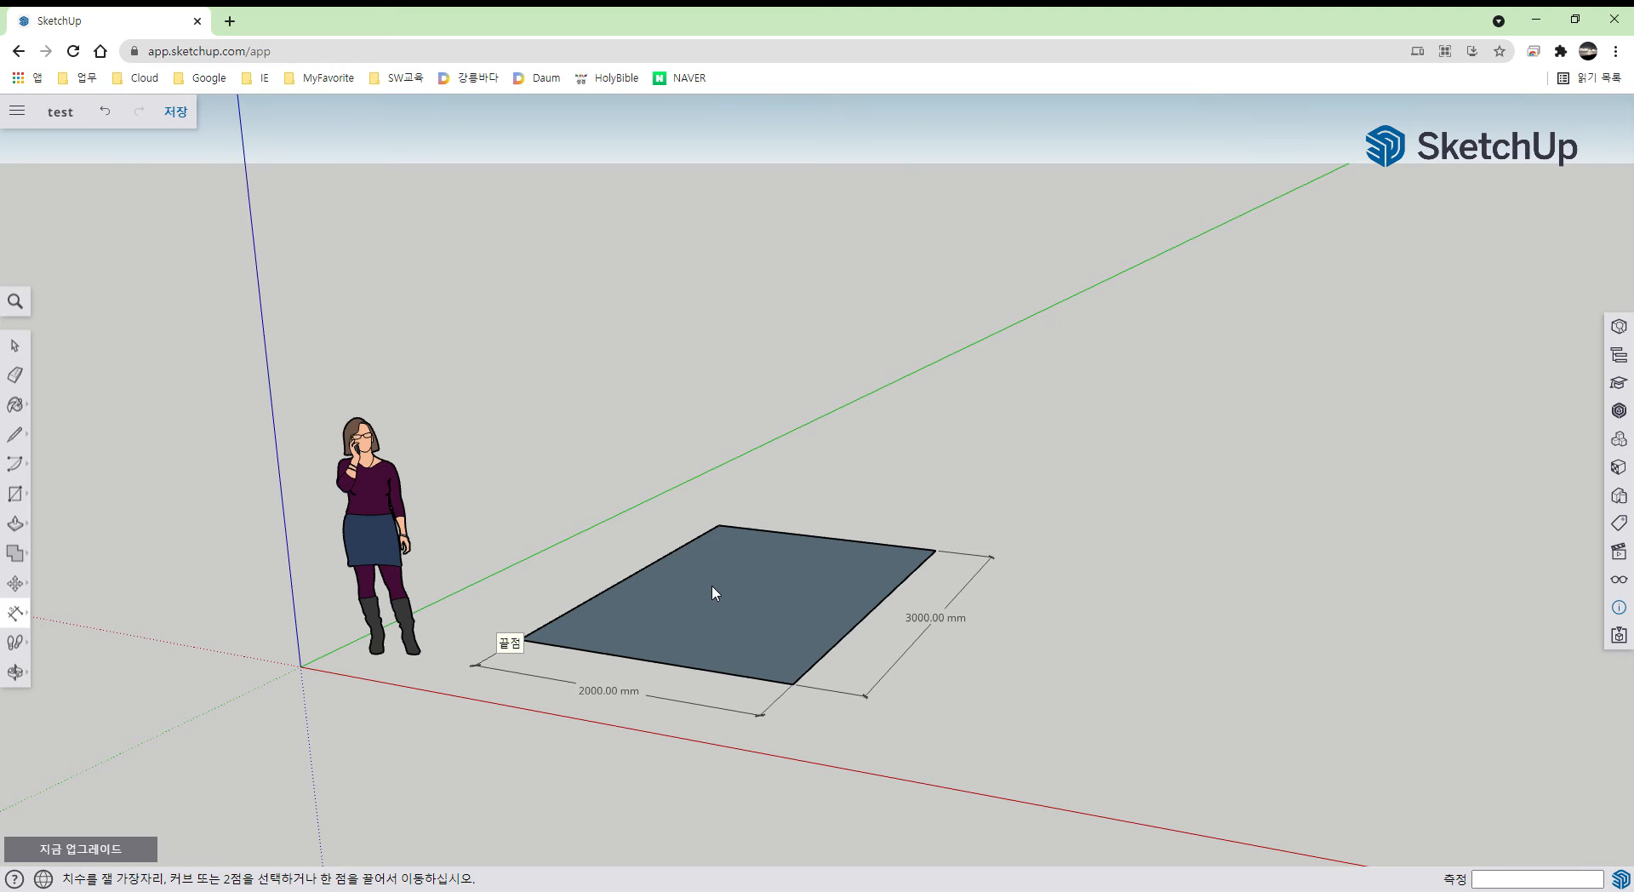
middle_click_drag(712, 585, 603, 627, "shift")
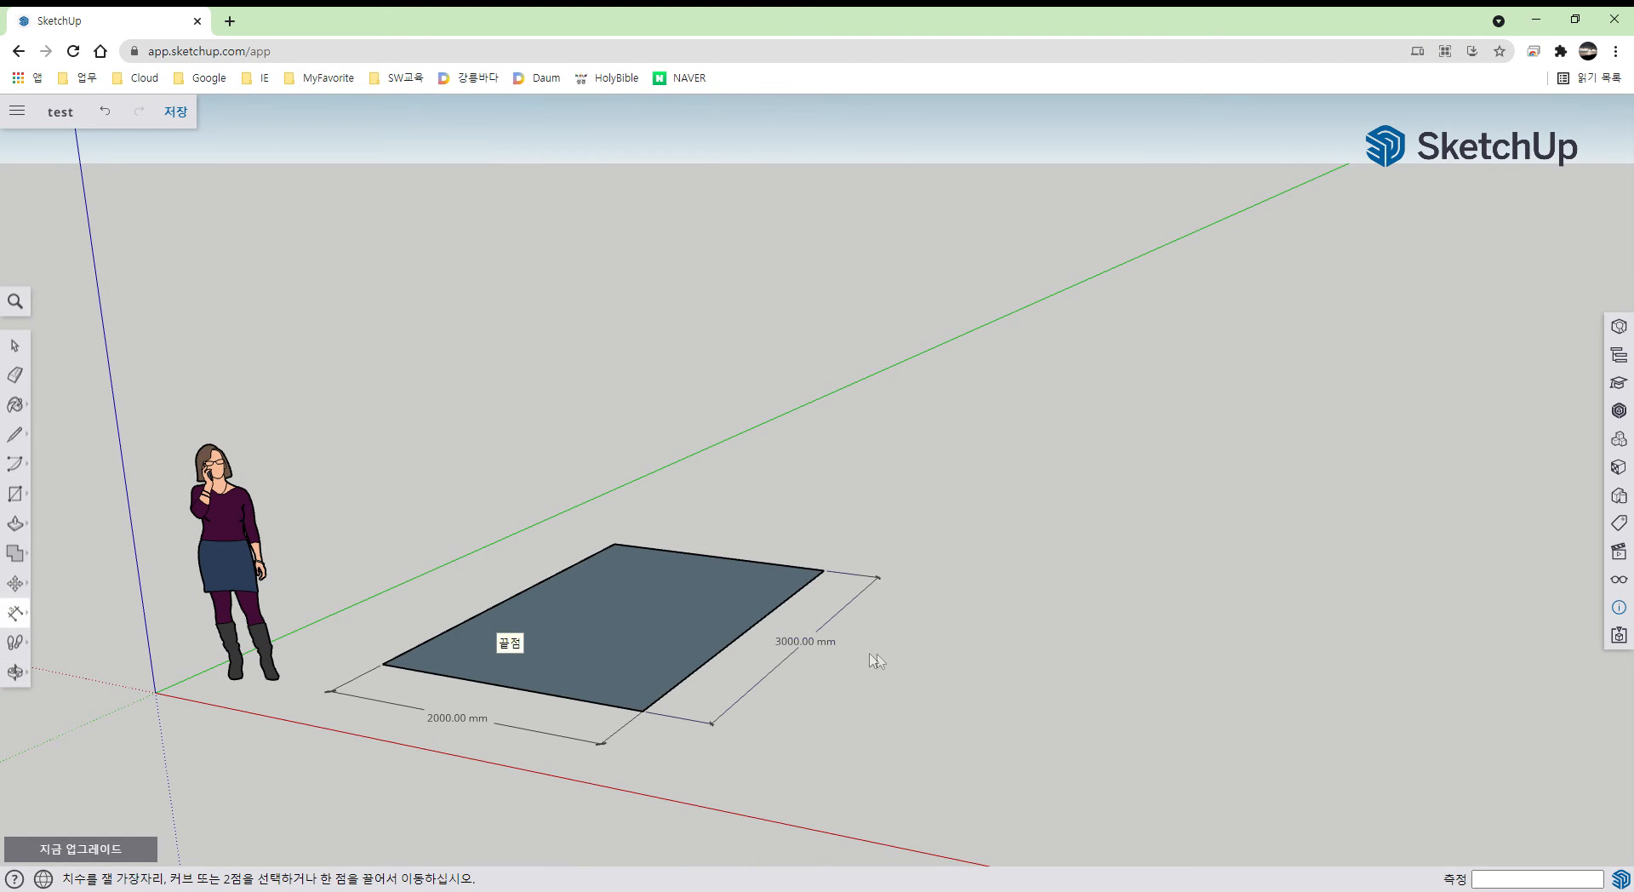
middle_click_drag(901, 668, 848, 658)
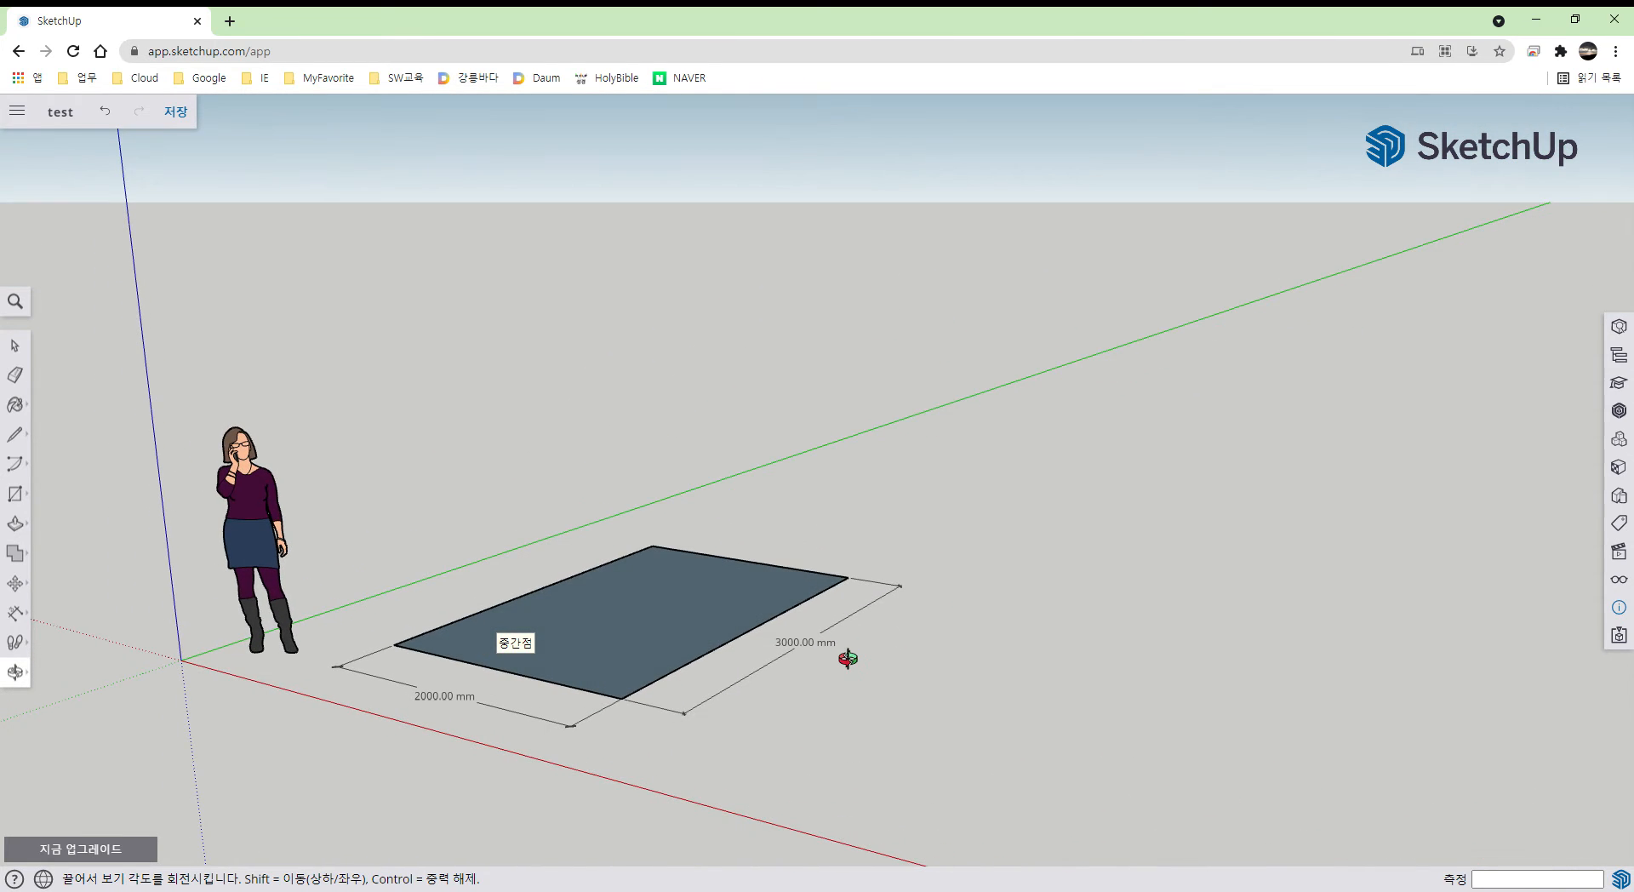
key("t")
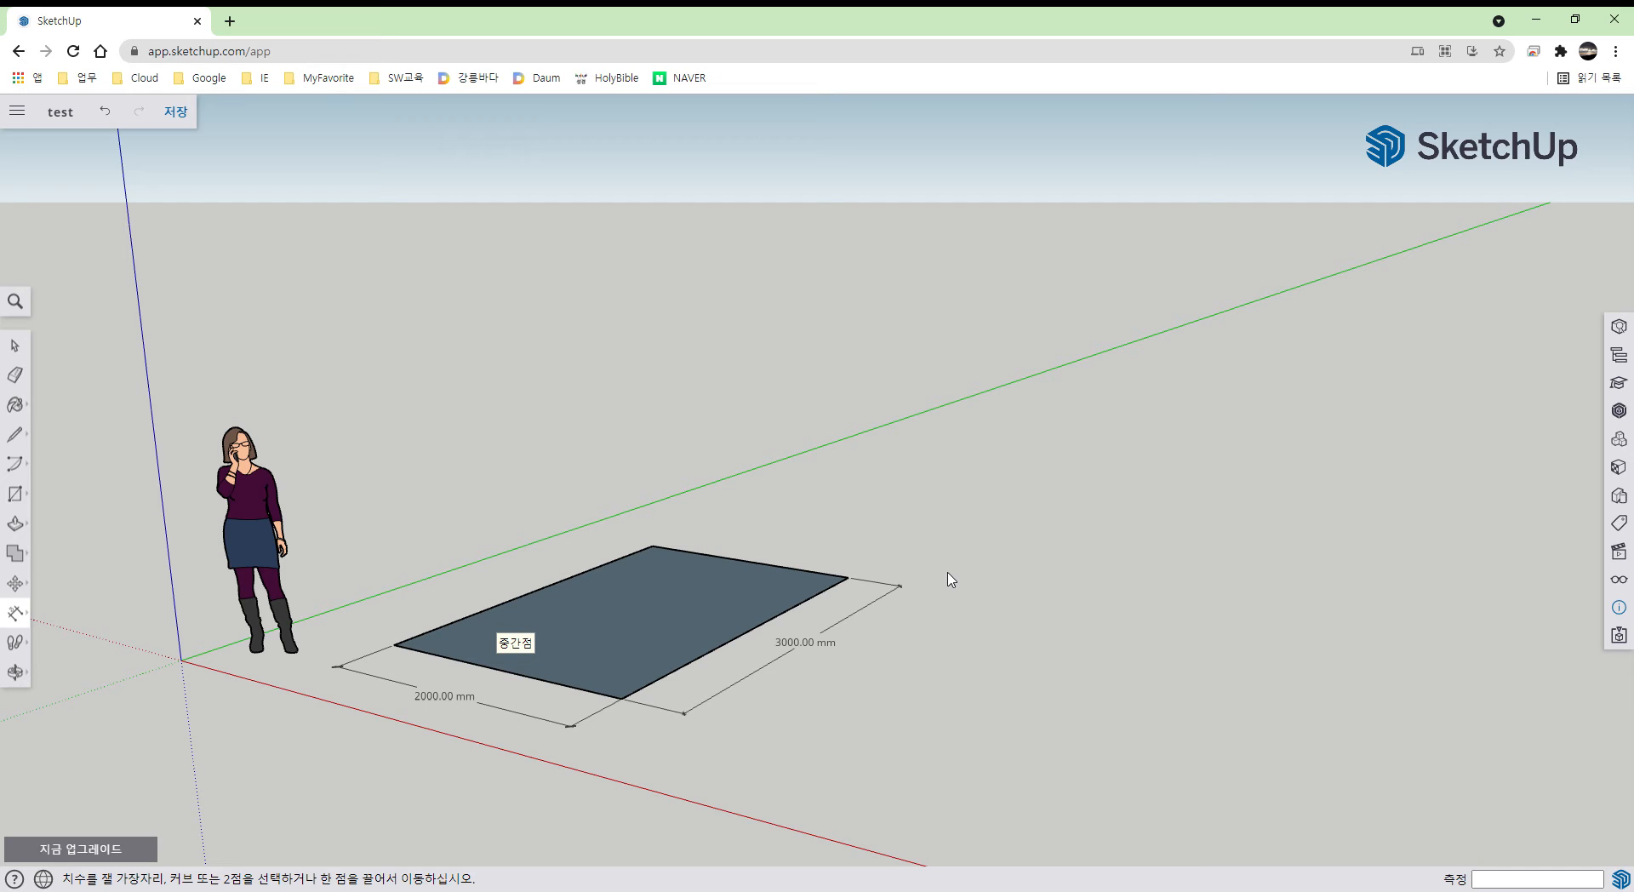
right_click(660, 602)
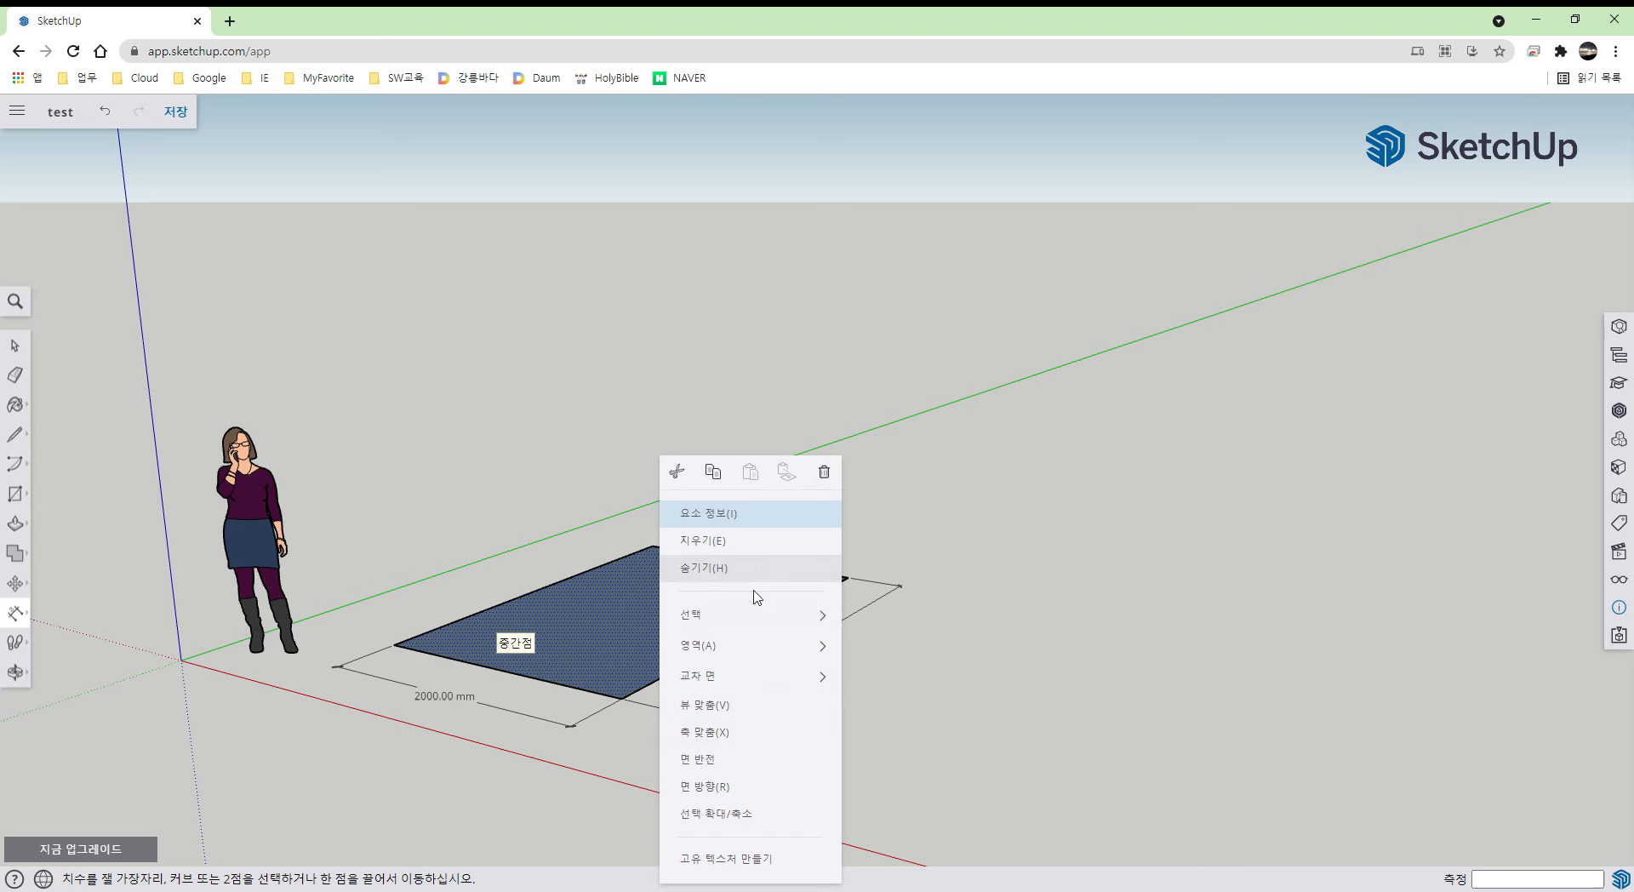
right_click(1060, 612)
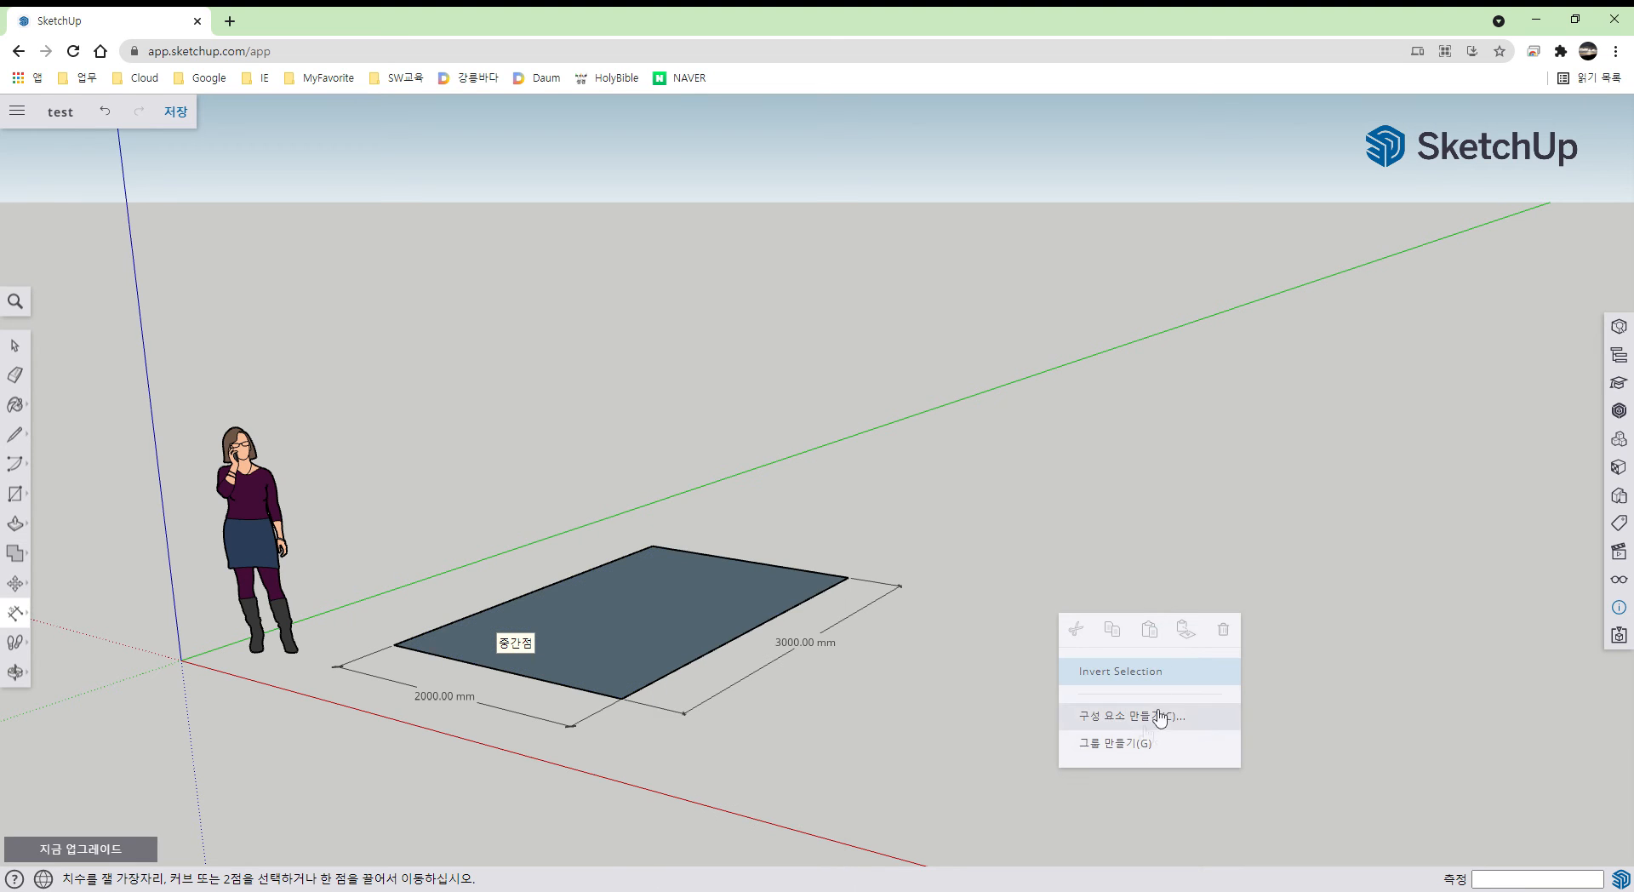
right_click(804, 651)
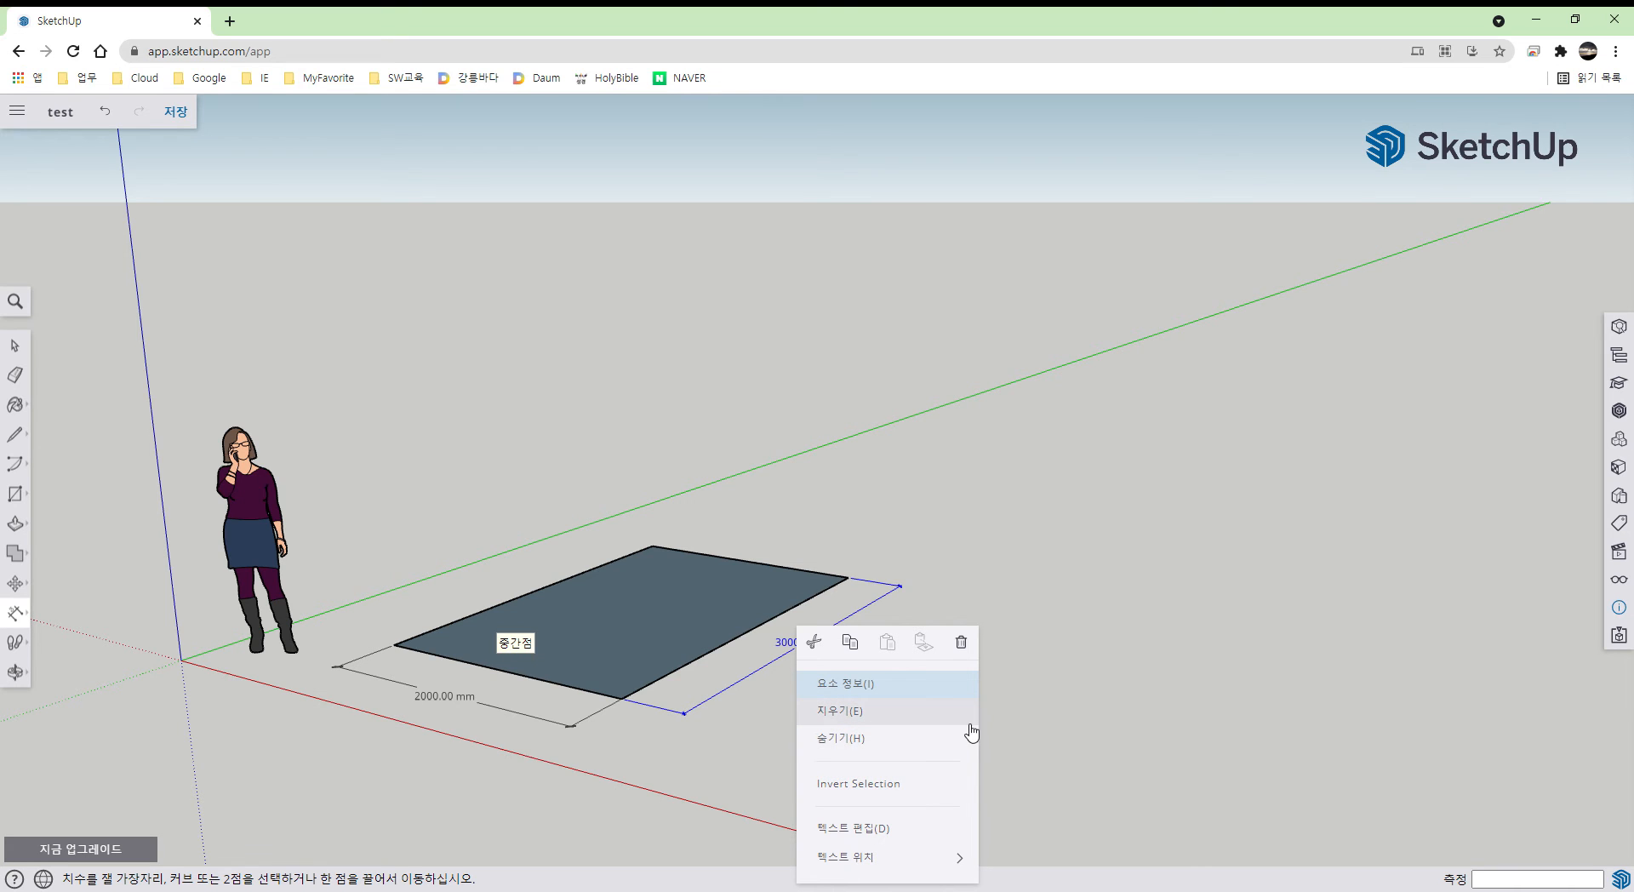
left_click(960, 664)
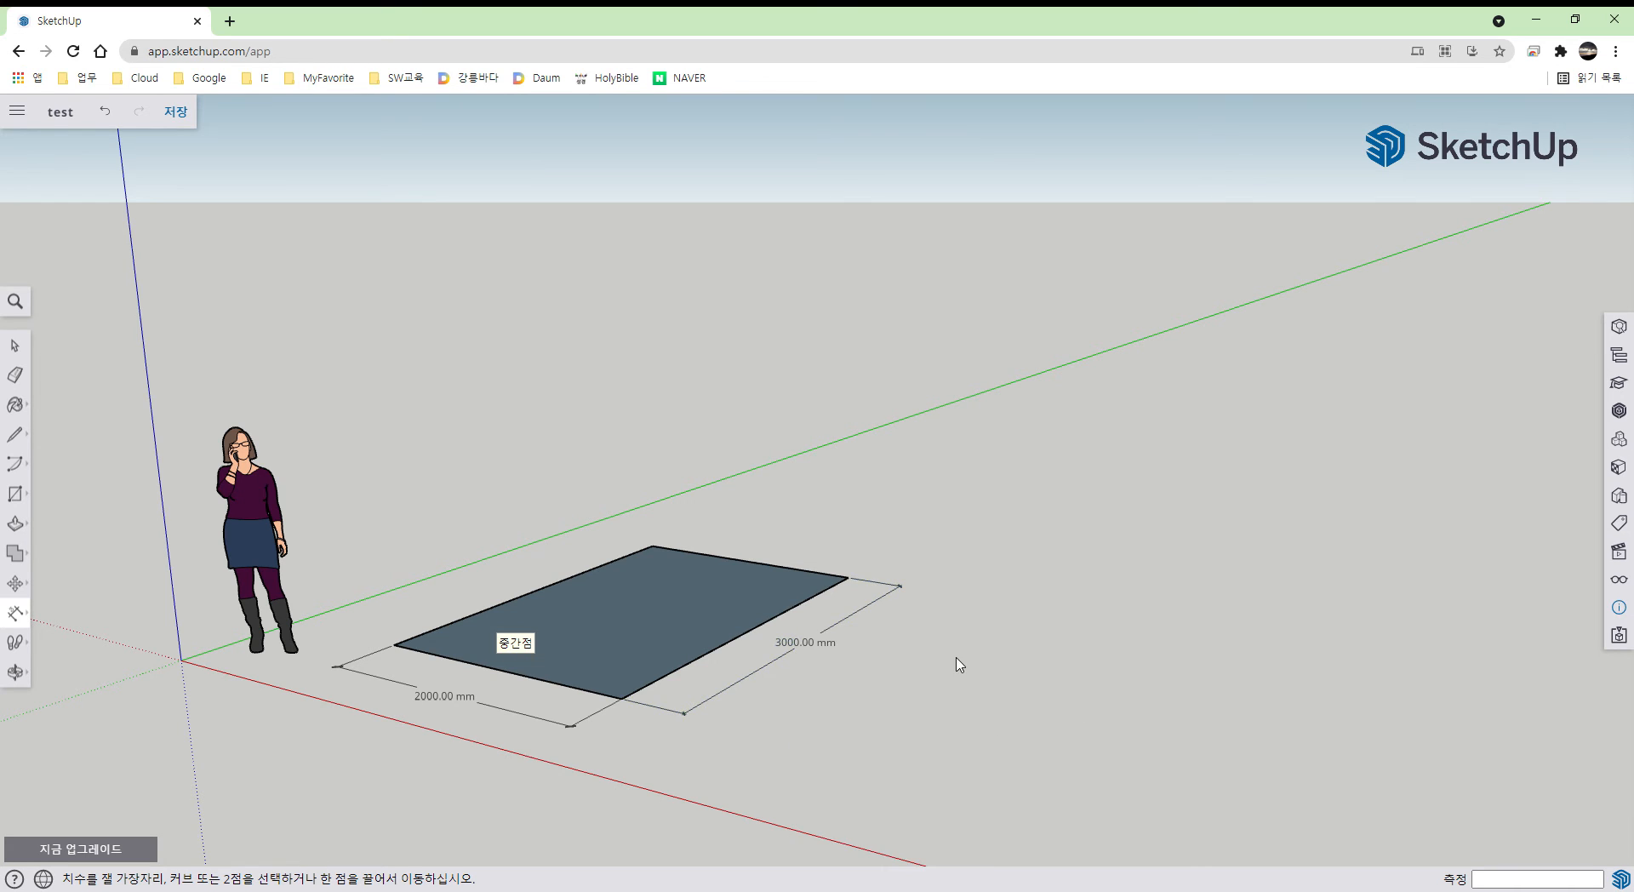
key("space")
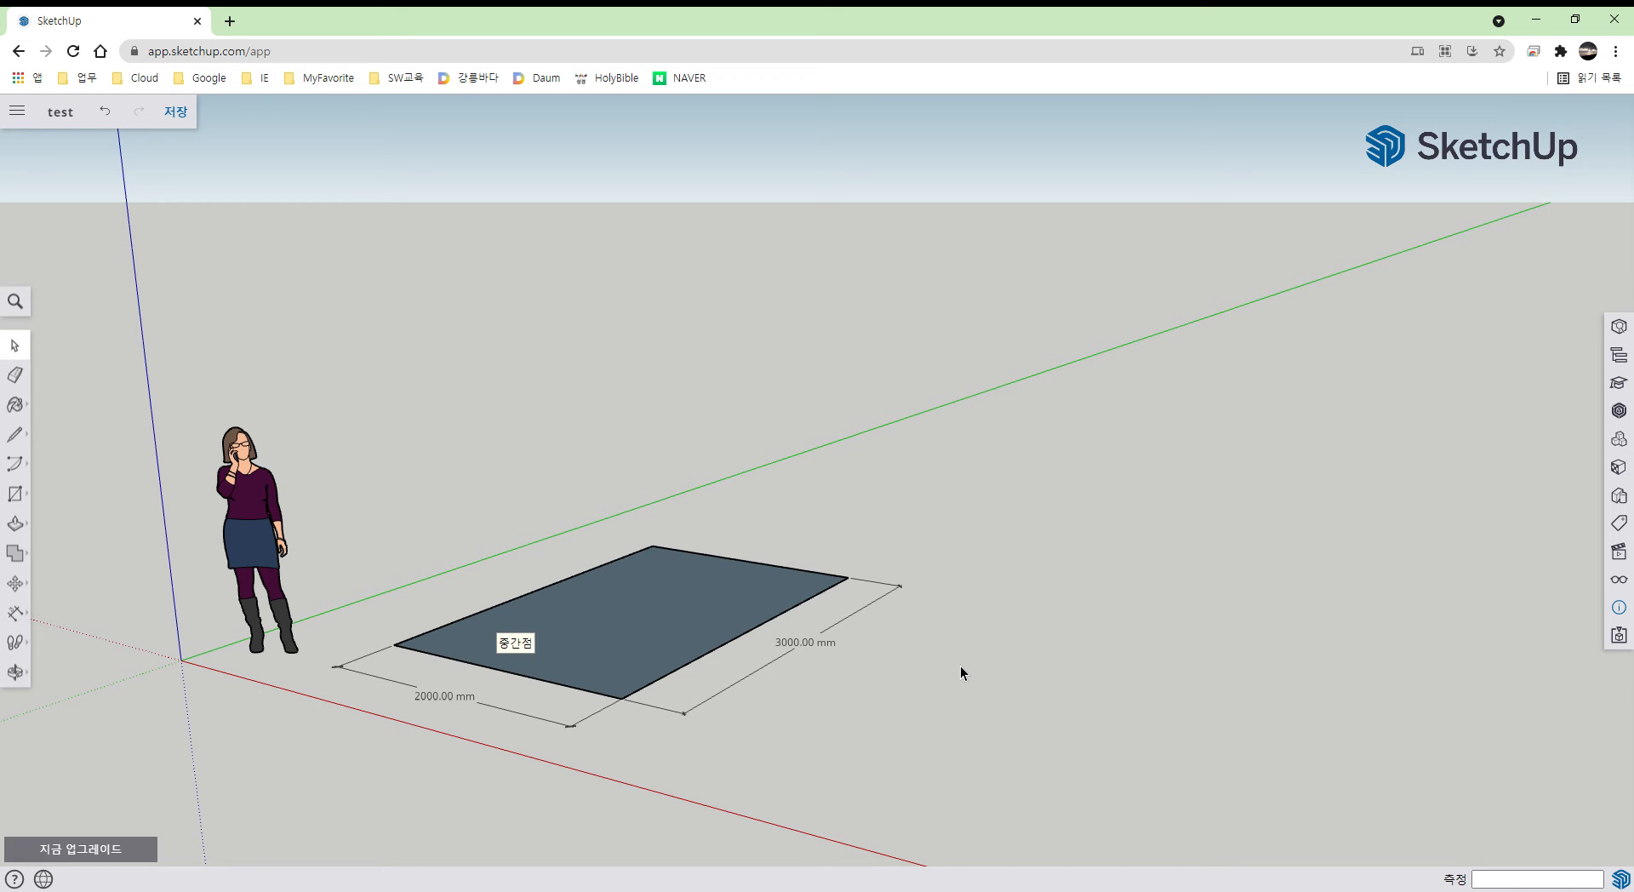
key("o")
left_click_drag(967, 668, 911, 701)
key("space")
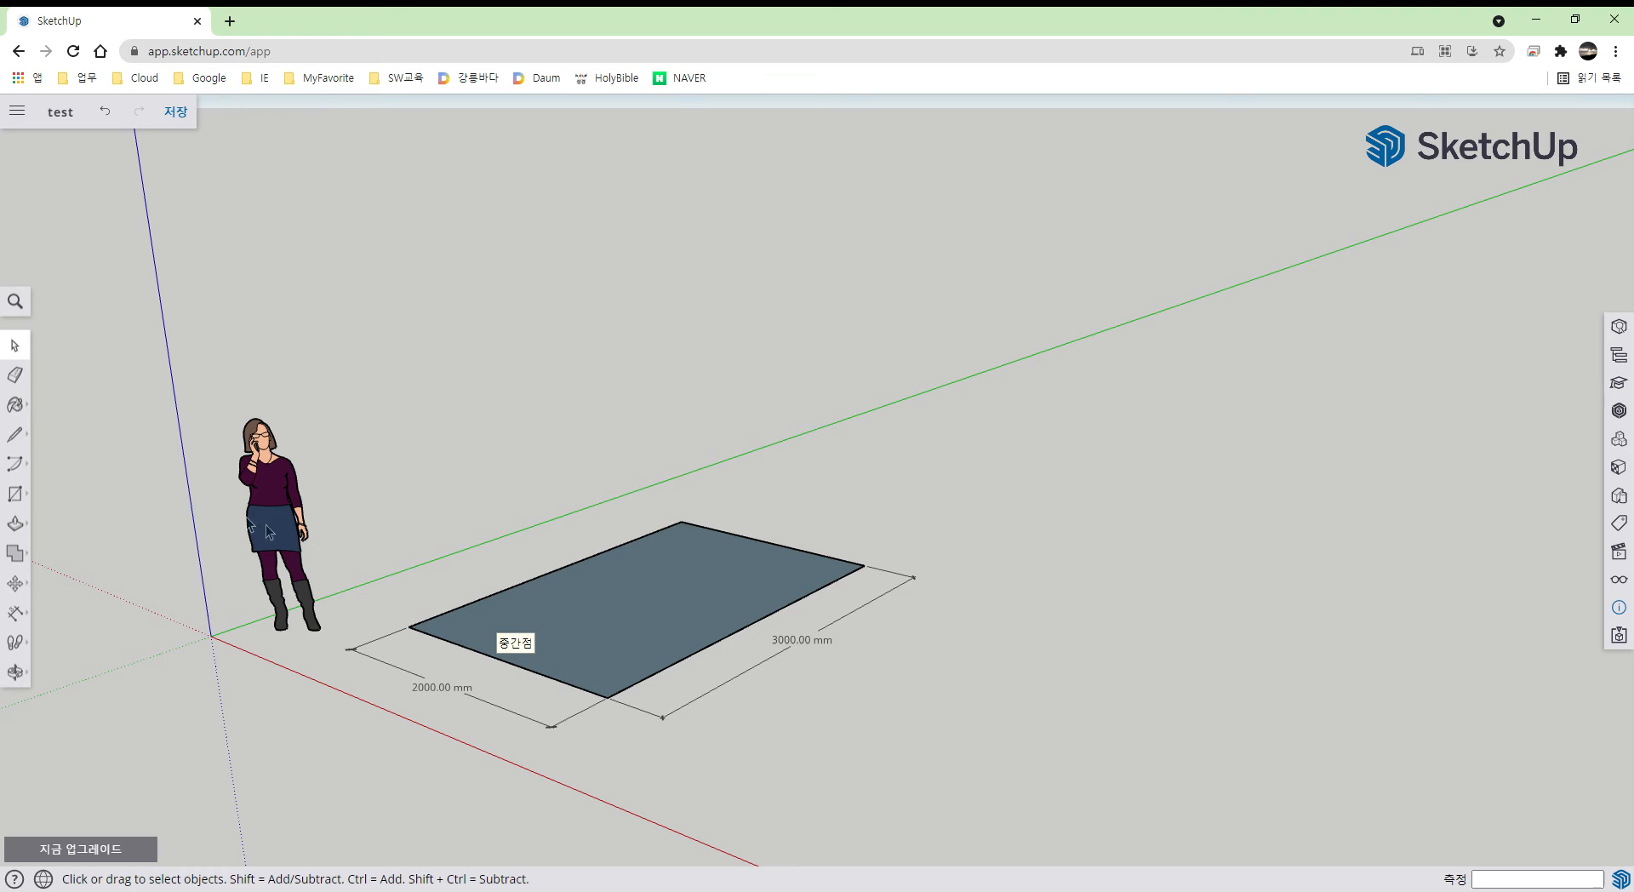
- Draw a 1000 mm radius circle centred on the ground right of the rectangle
left_click(14, 494)
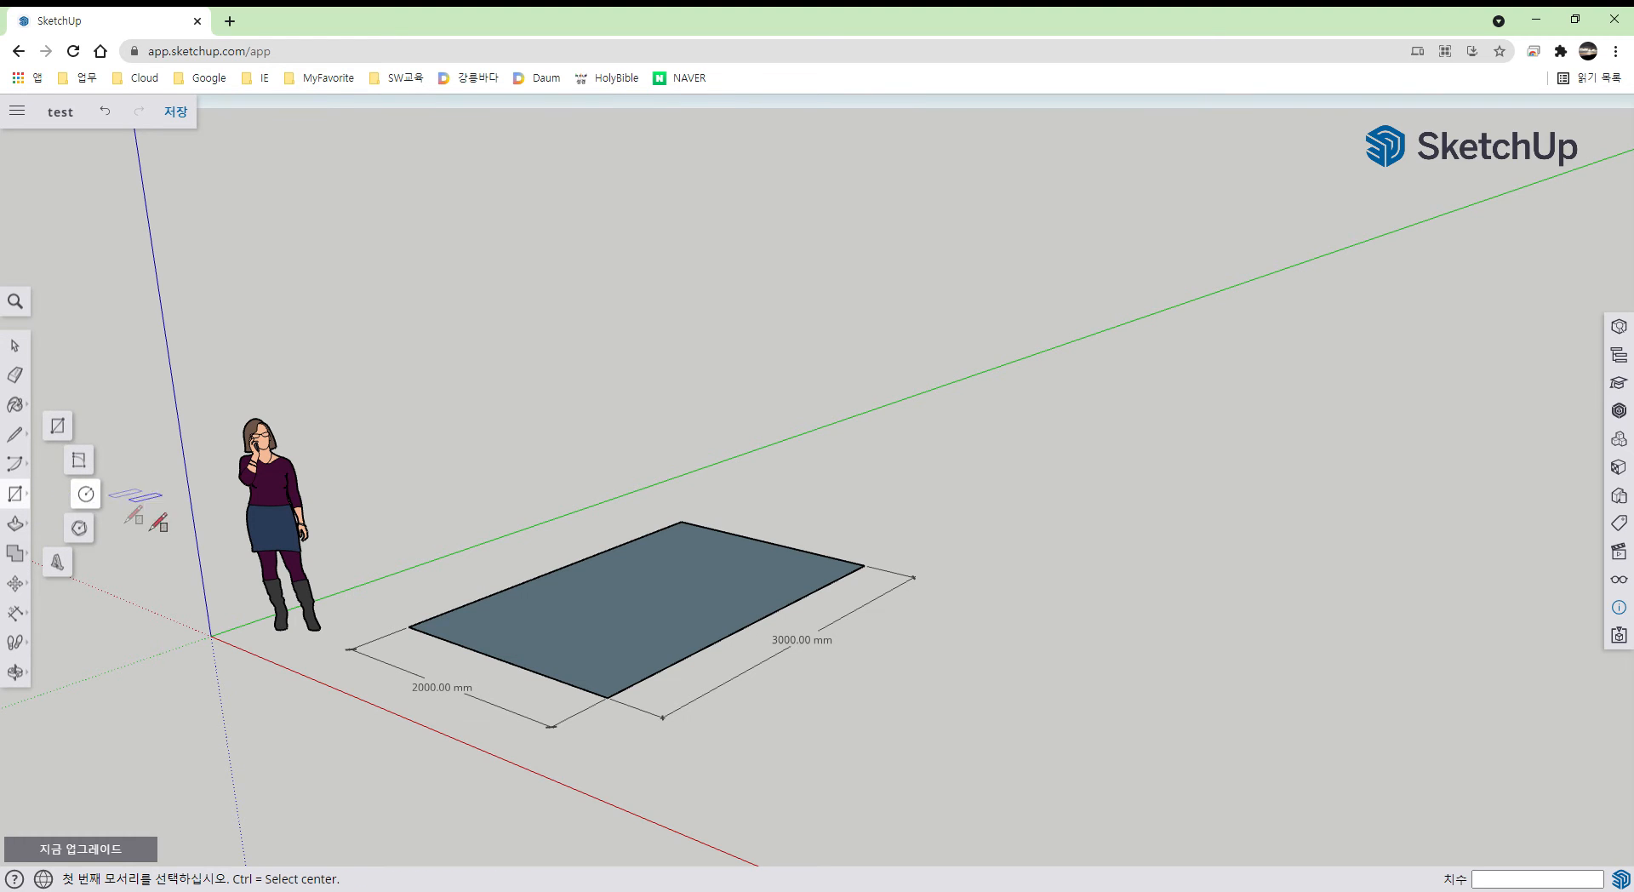
key("space")
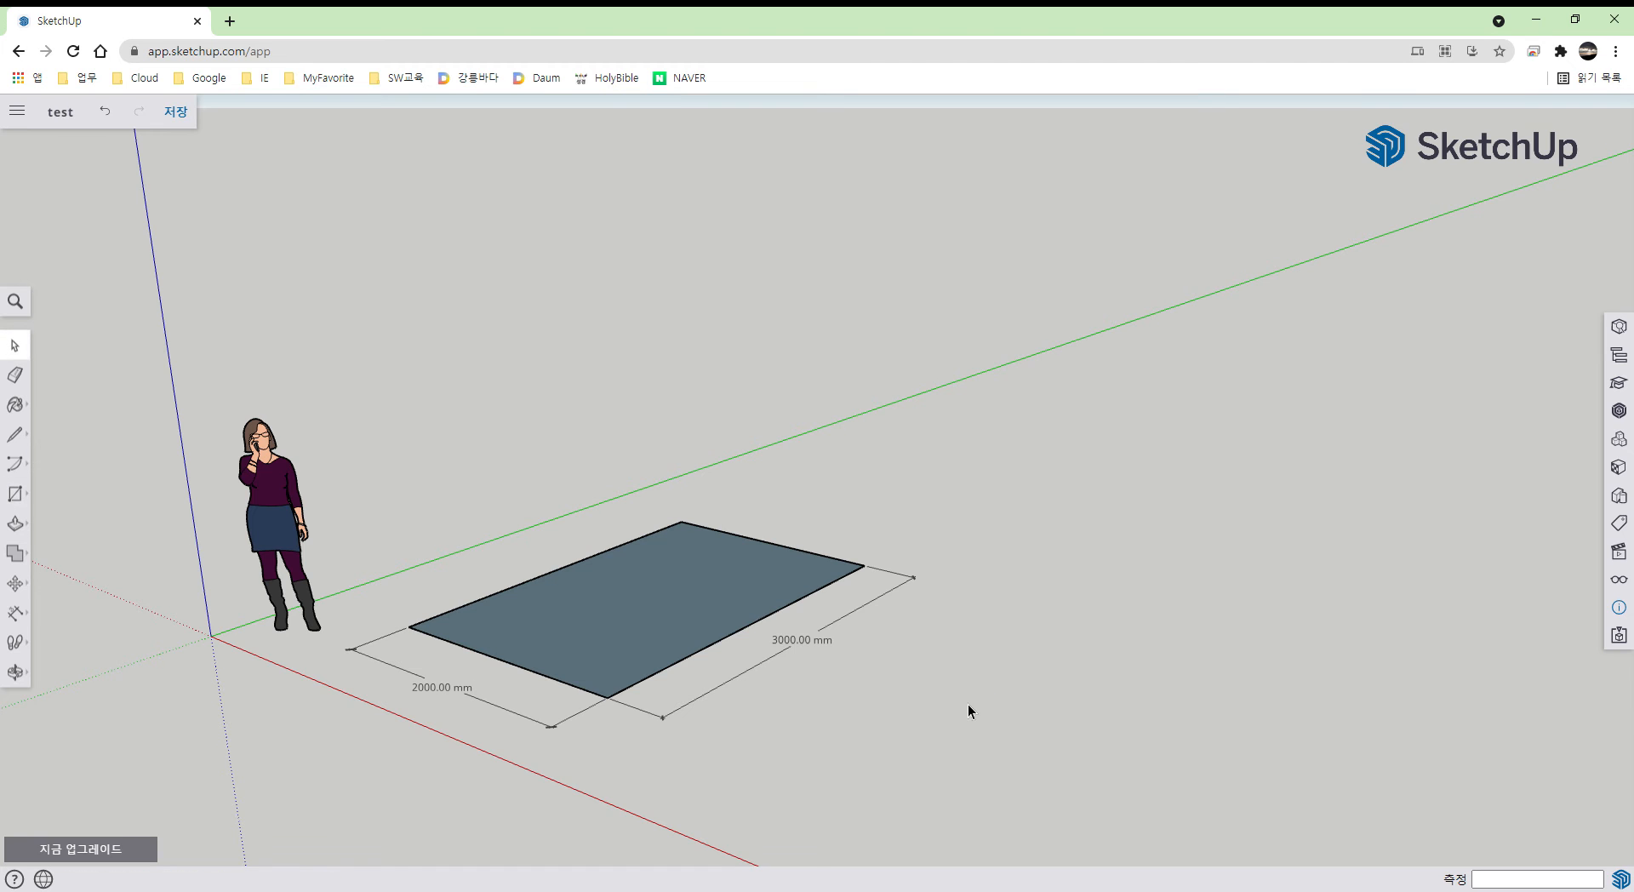
scroll(968, 703, "down", 1)
middle_click_drag(968, 703, 735, 558, "shift")
middle_click_drag(838, 590, 833, 646)
key("c")
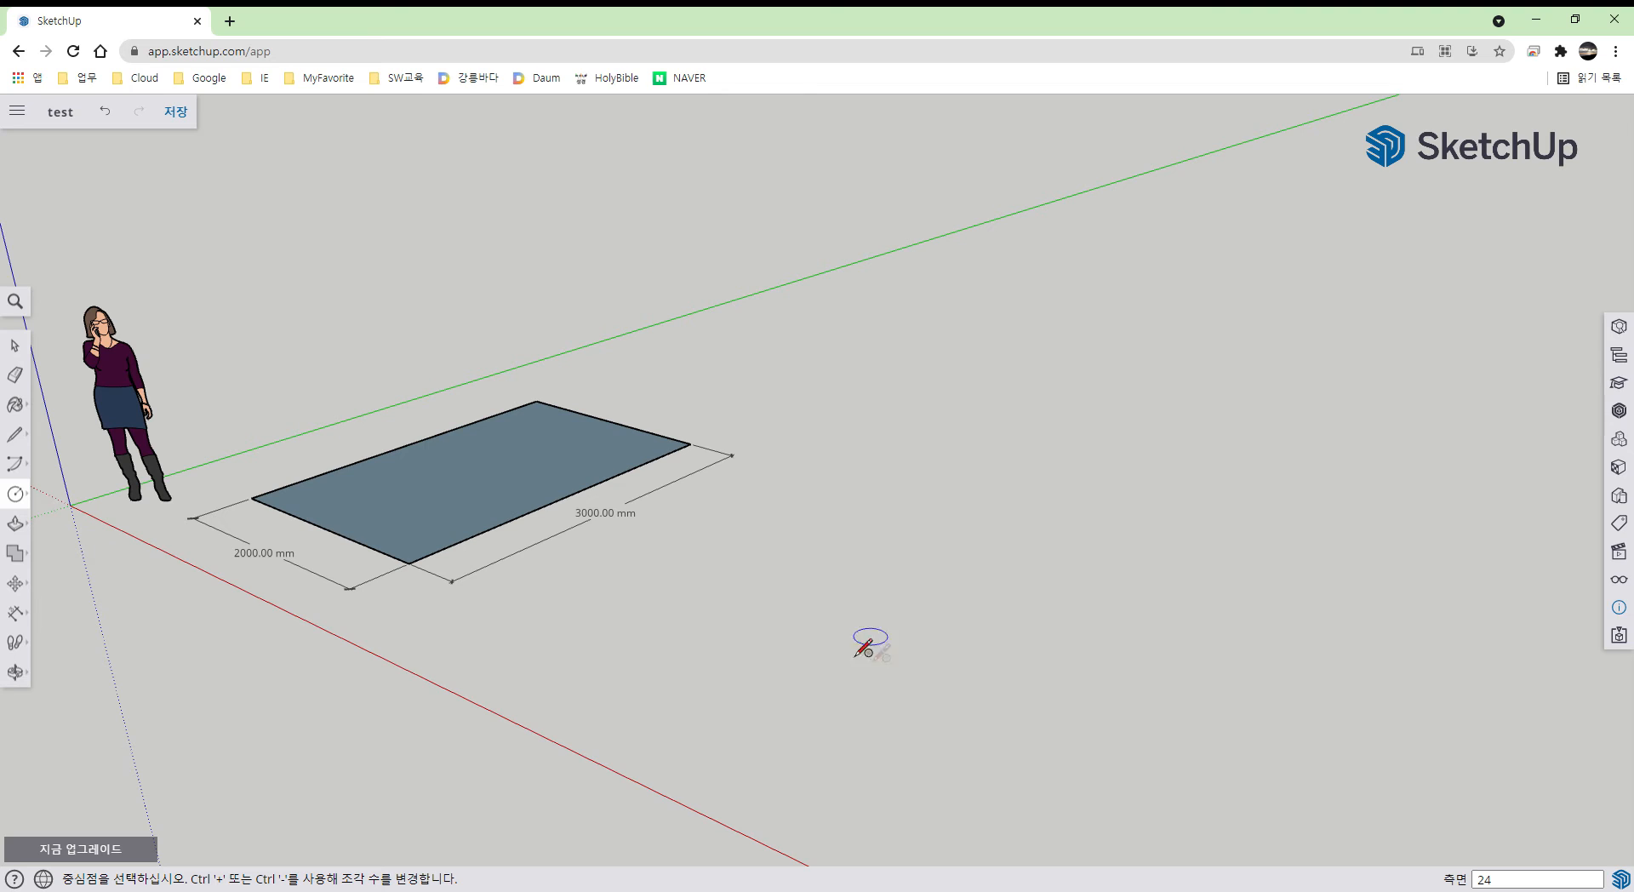
left_click(809, 622)
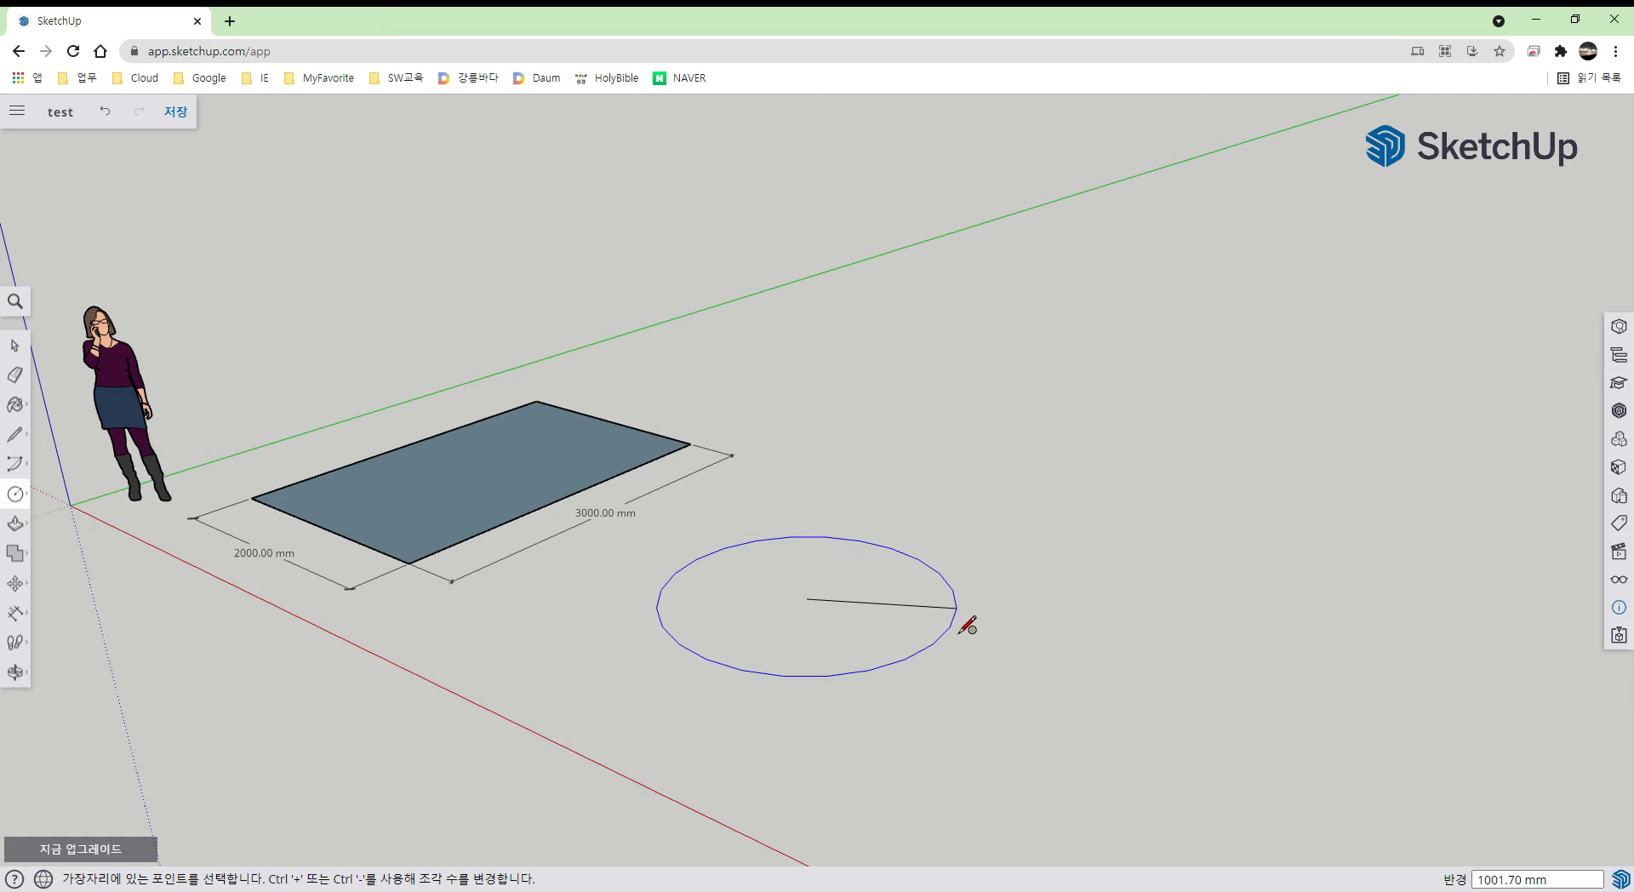
type("1000")
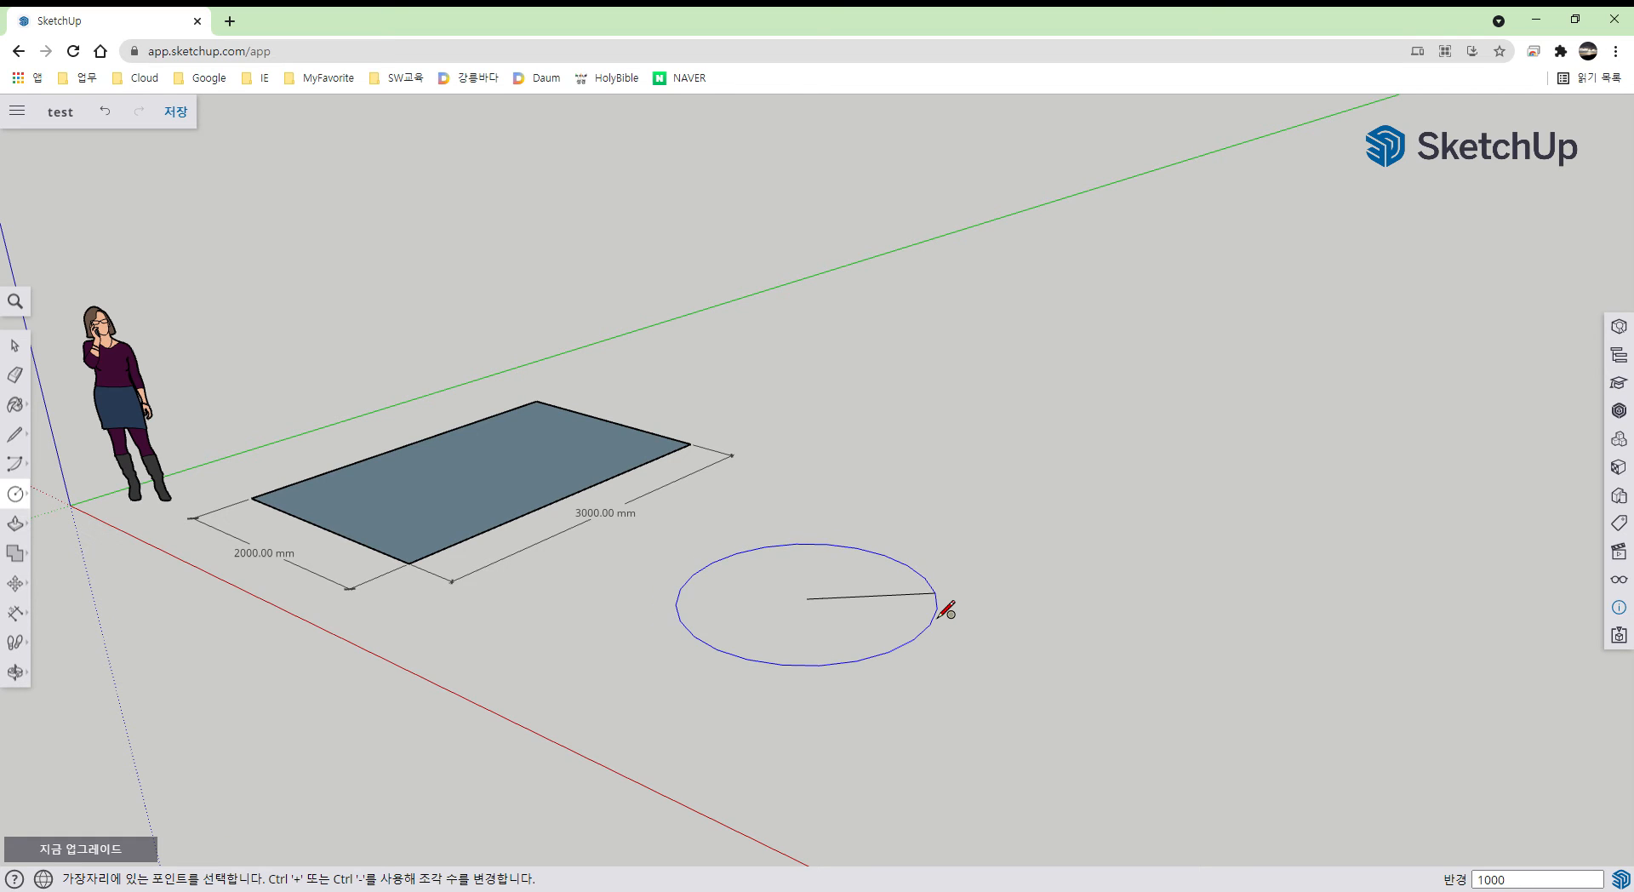
key("Return")
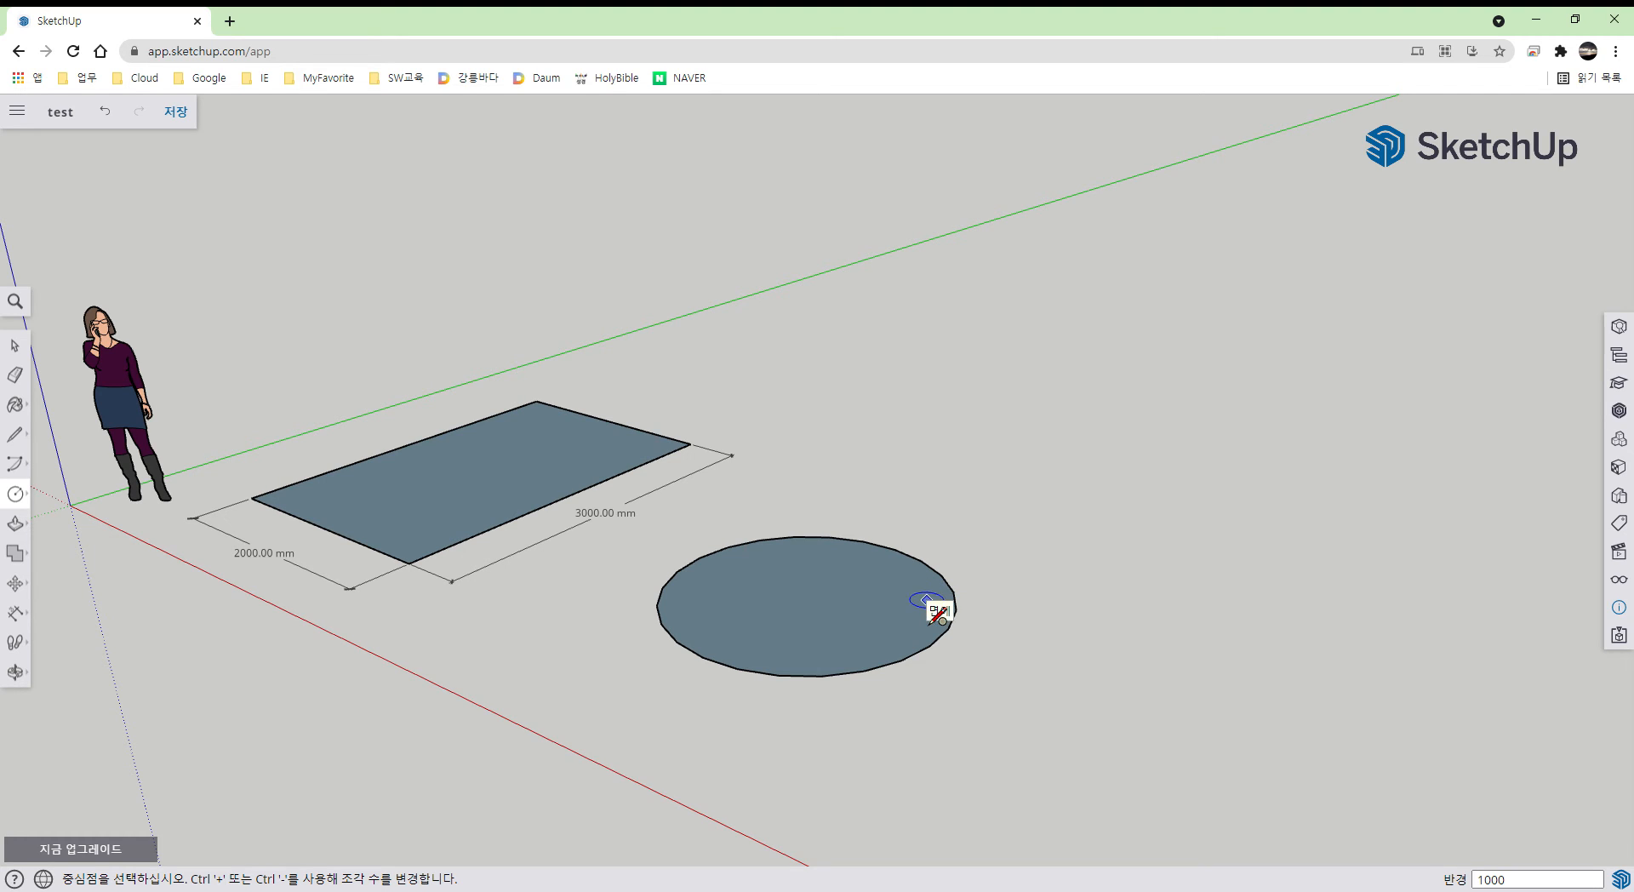
left_click(18, 614)
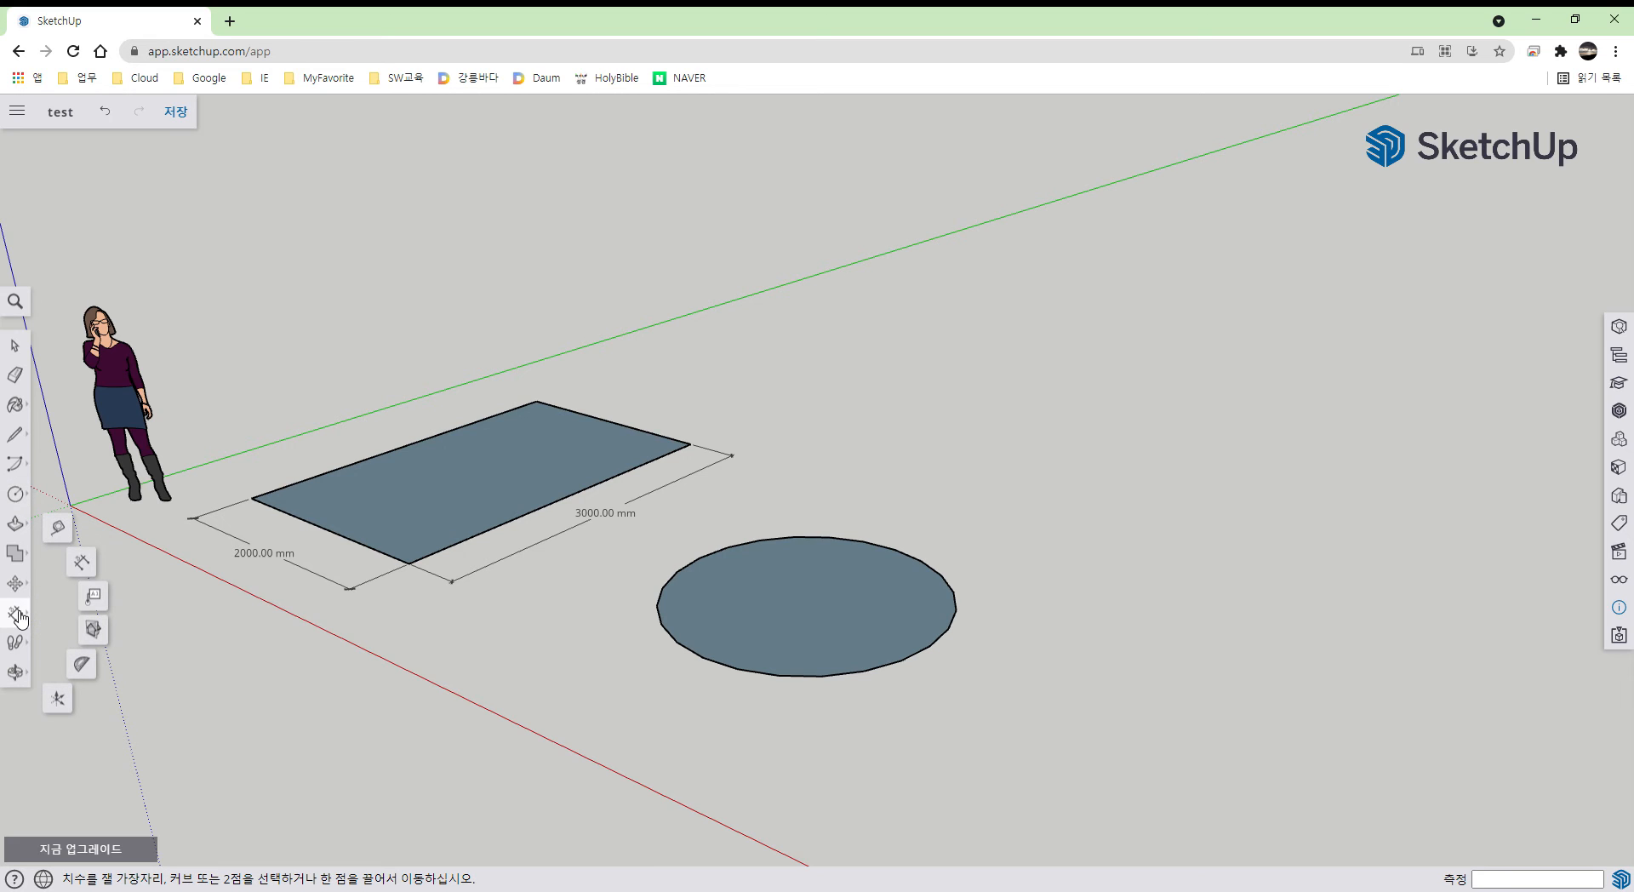
left_click(85, 566)
left_click(658, 609)
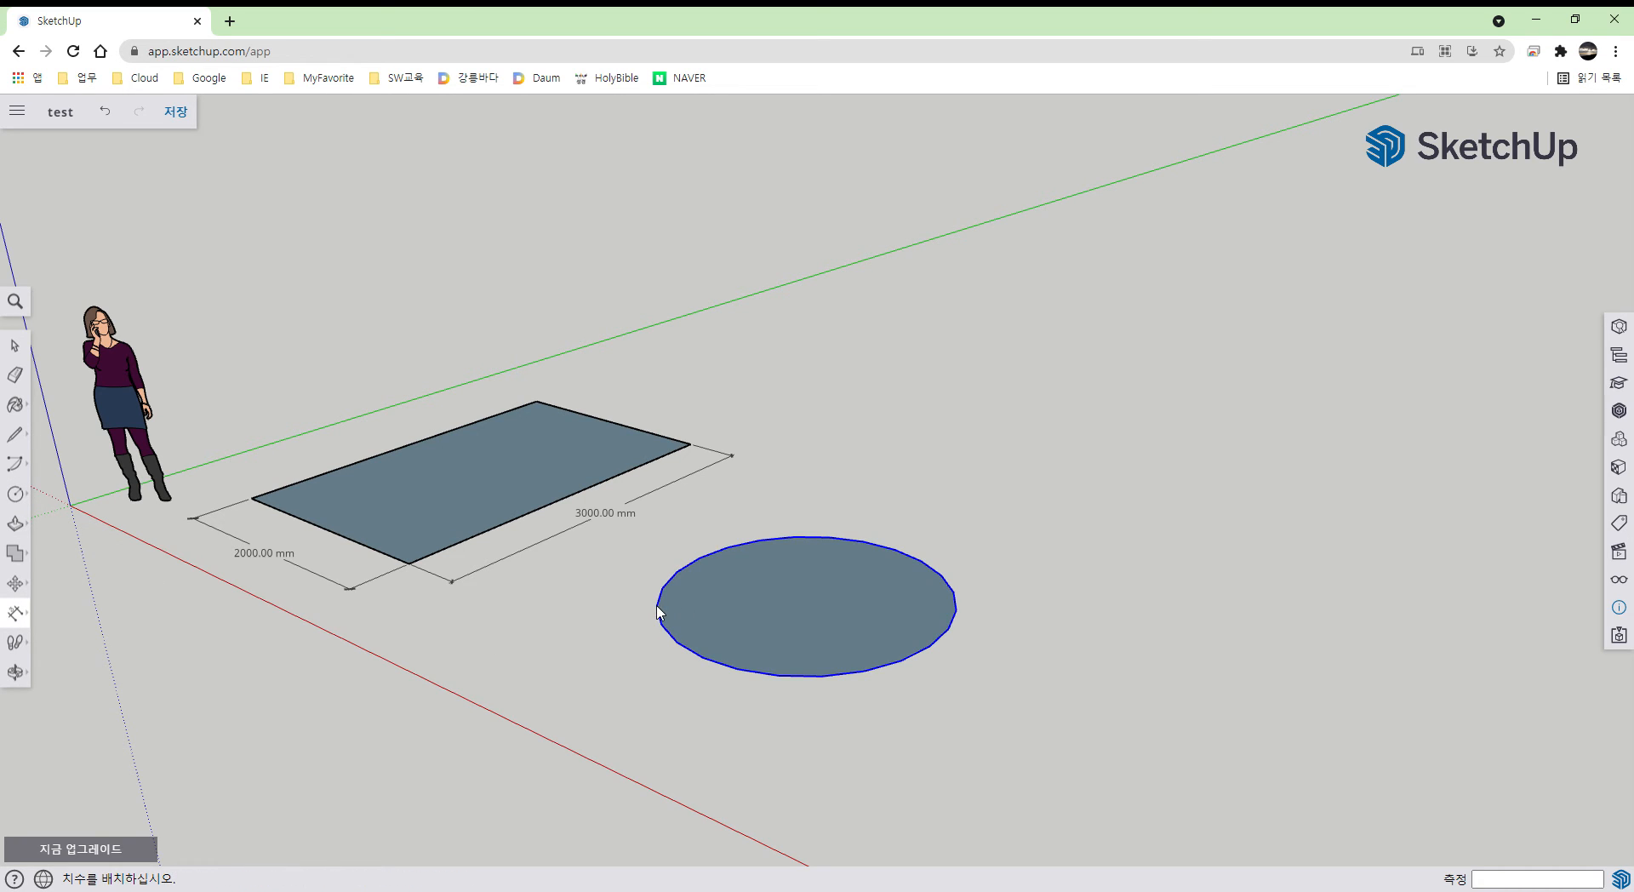
left_click(959, 610)
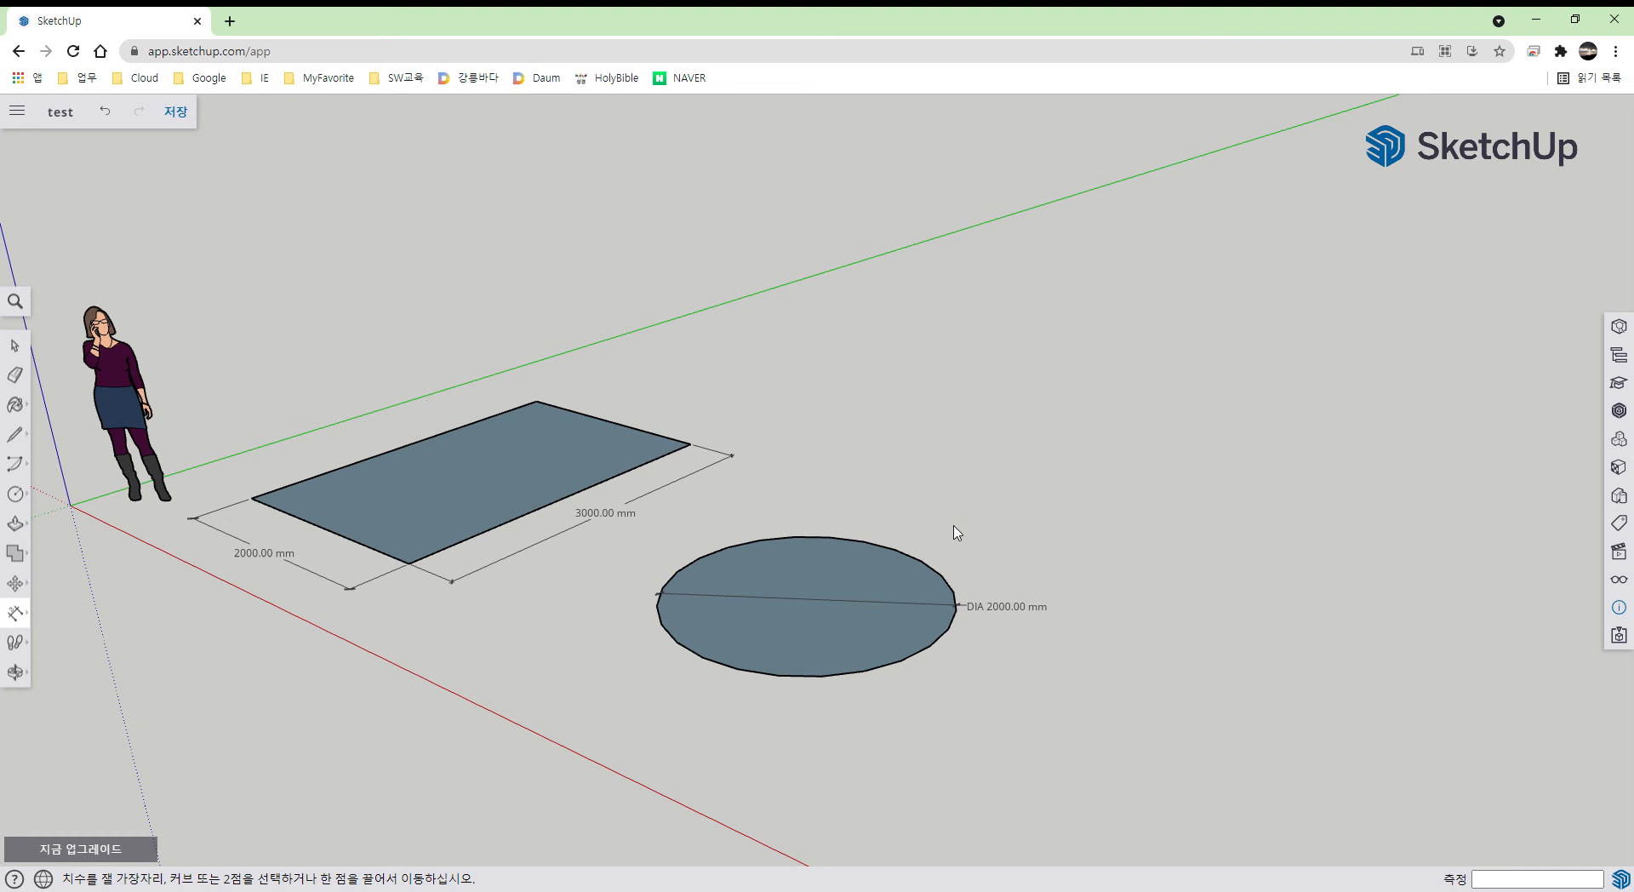
key("ctrl+z")
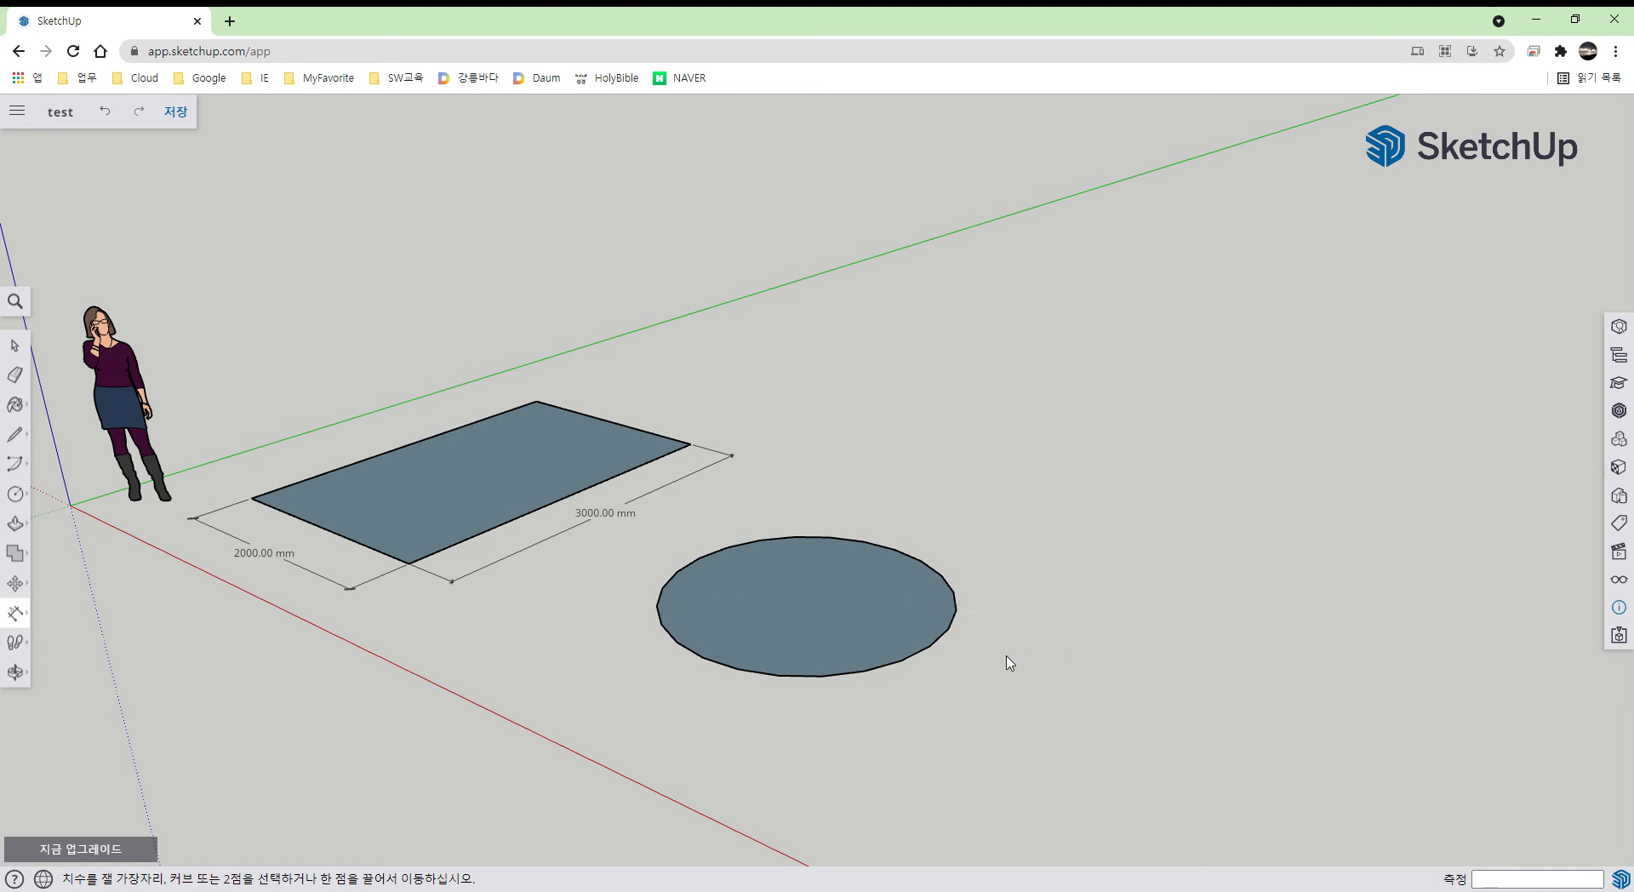
key("o")
left_click_drag(992, 632, 996, 750)
key("d")
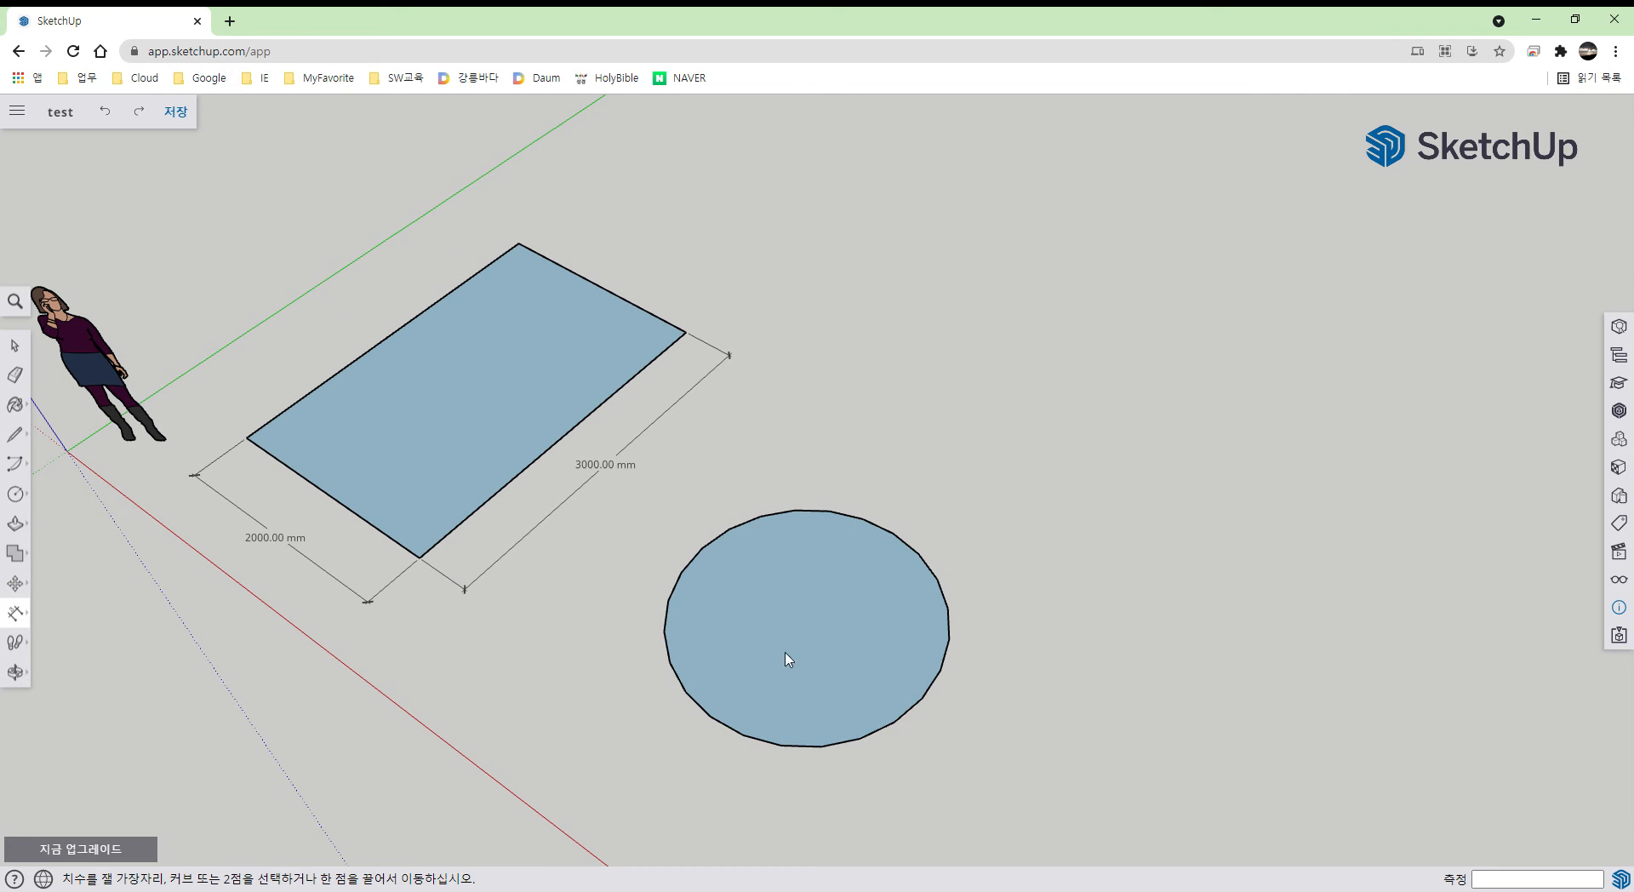
key("o")
left_click_drag(985, 716, 983, 461)
key("d")
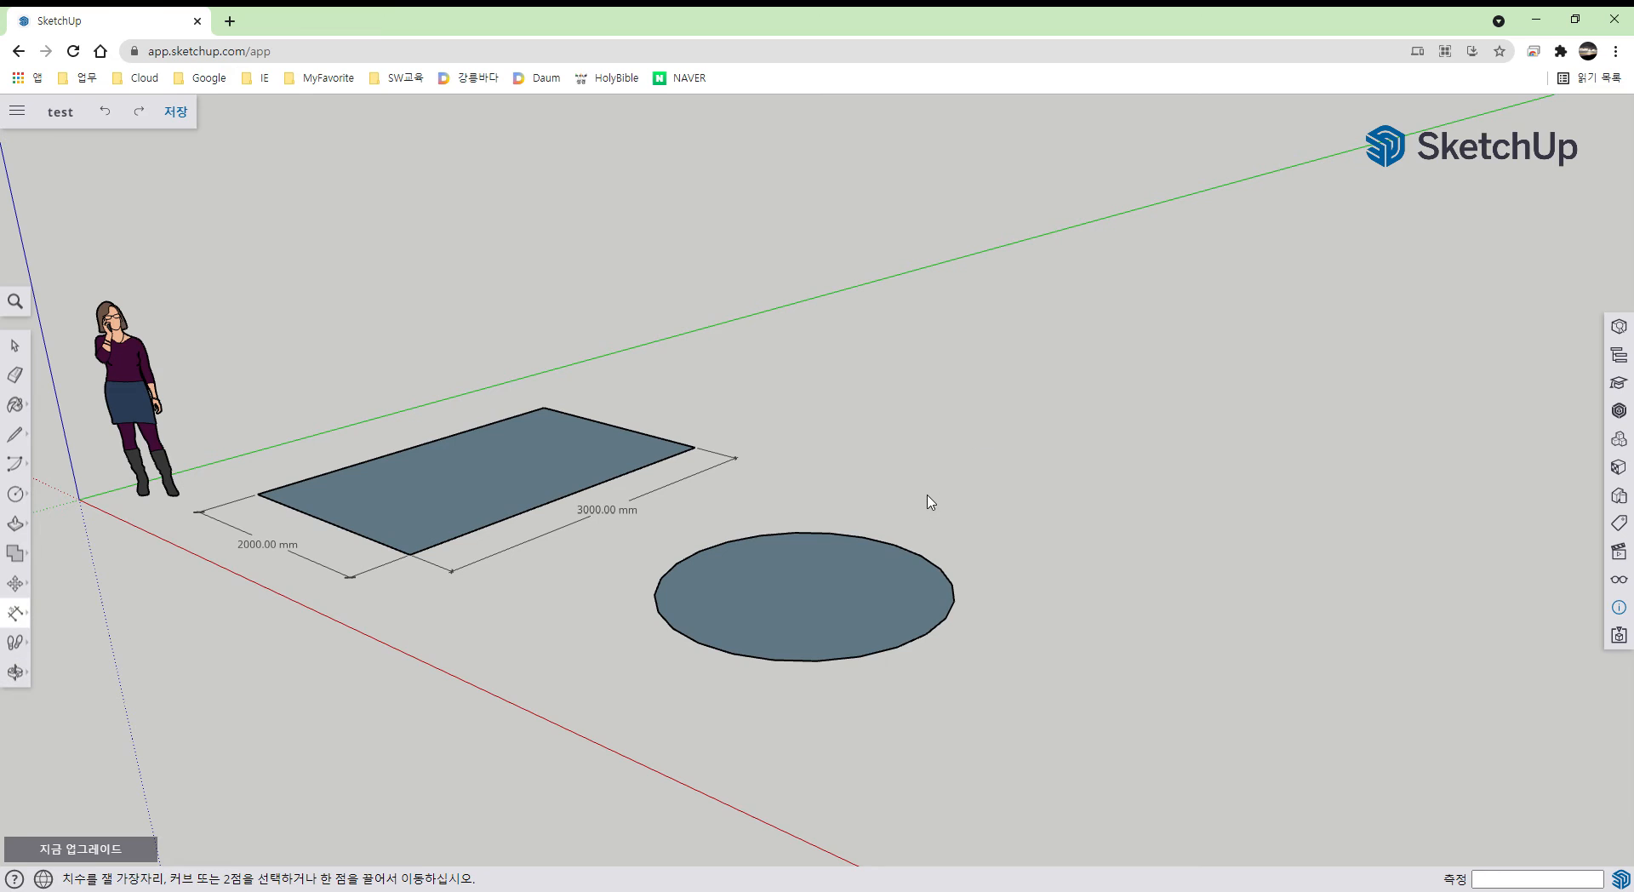
key("ctrl+z")
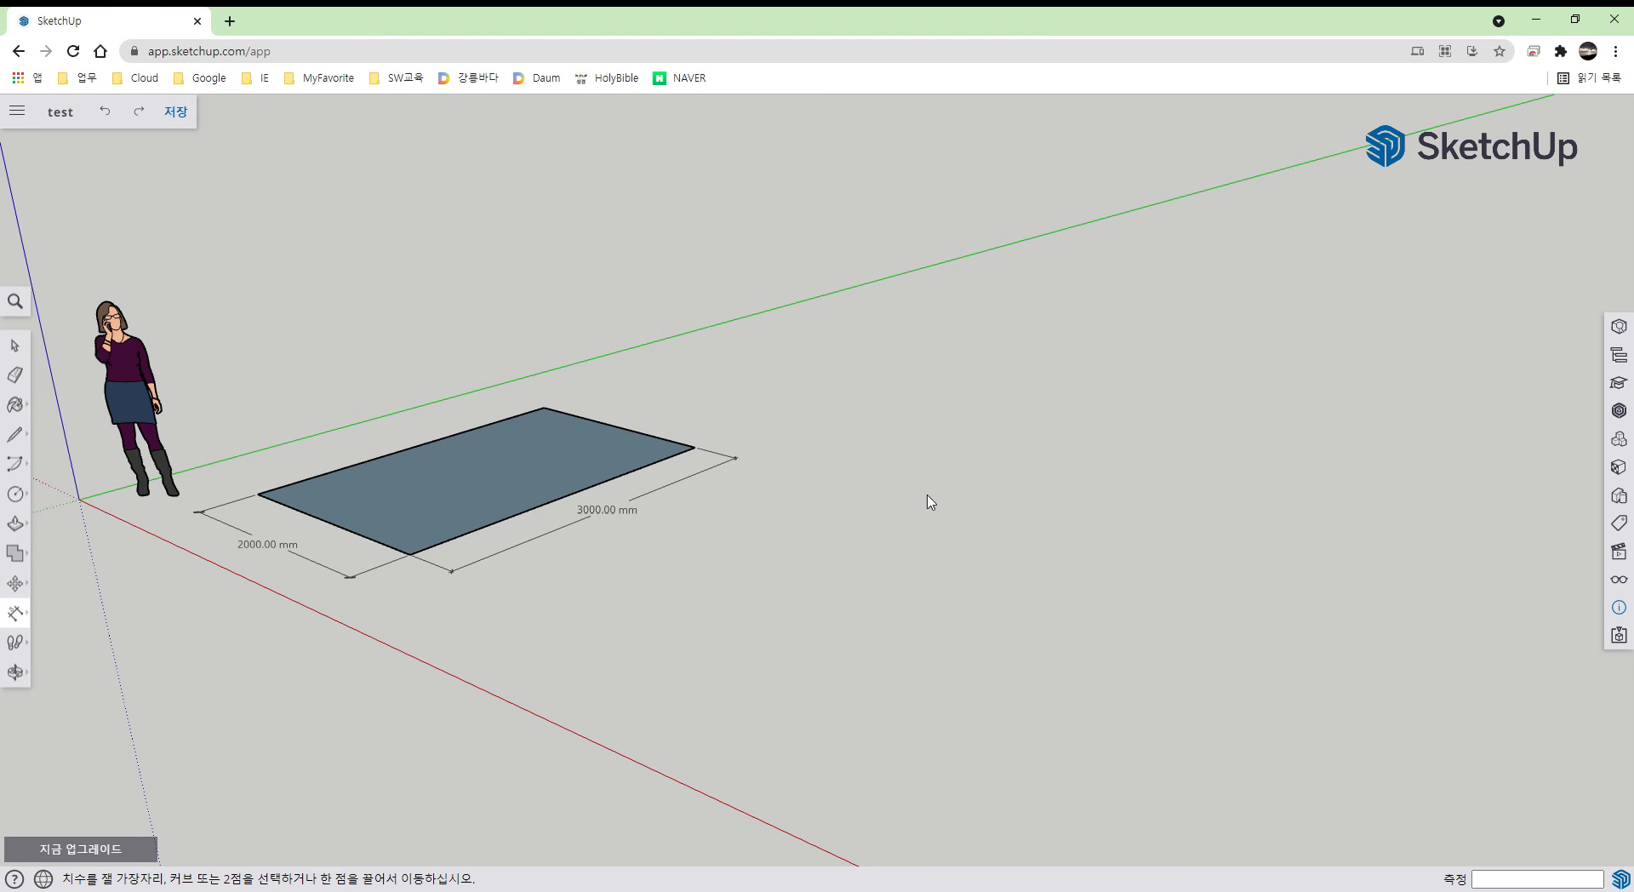
- Redraw the circle beside the rectangle with 50 sides and a 1000 mm radius
key("c")
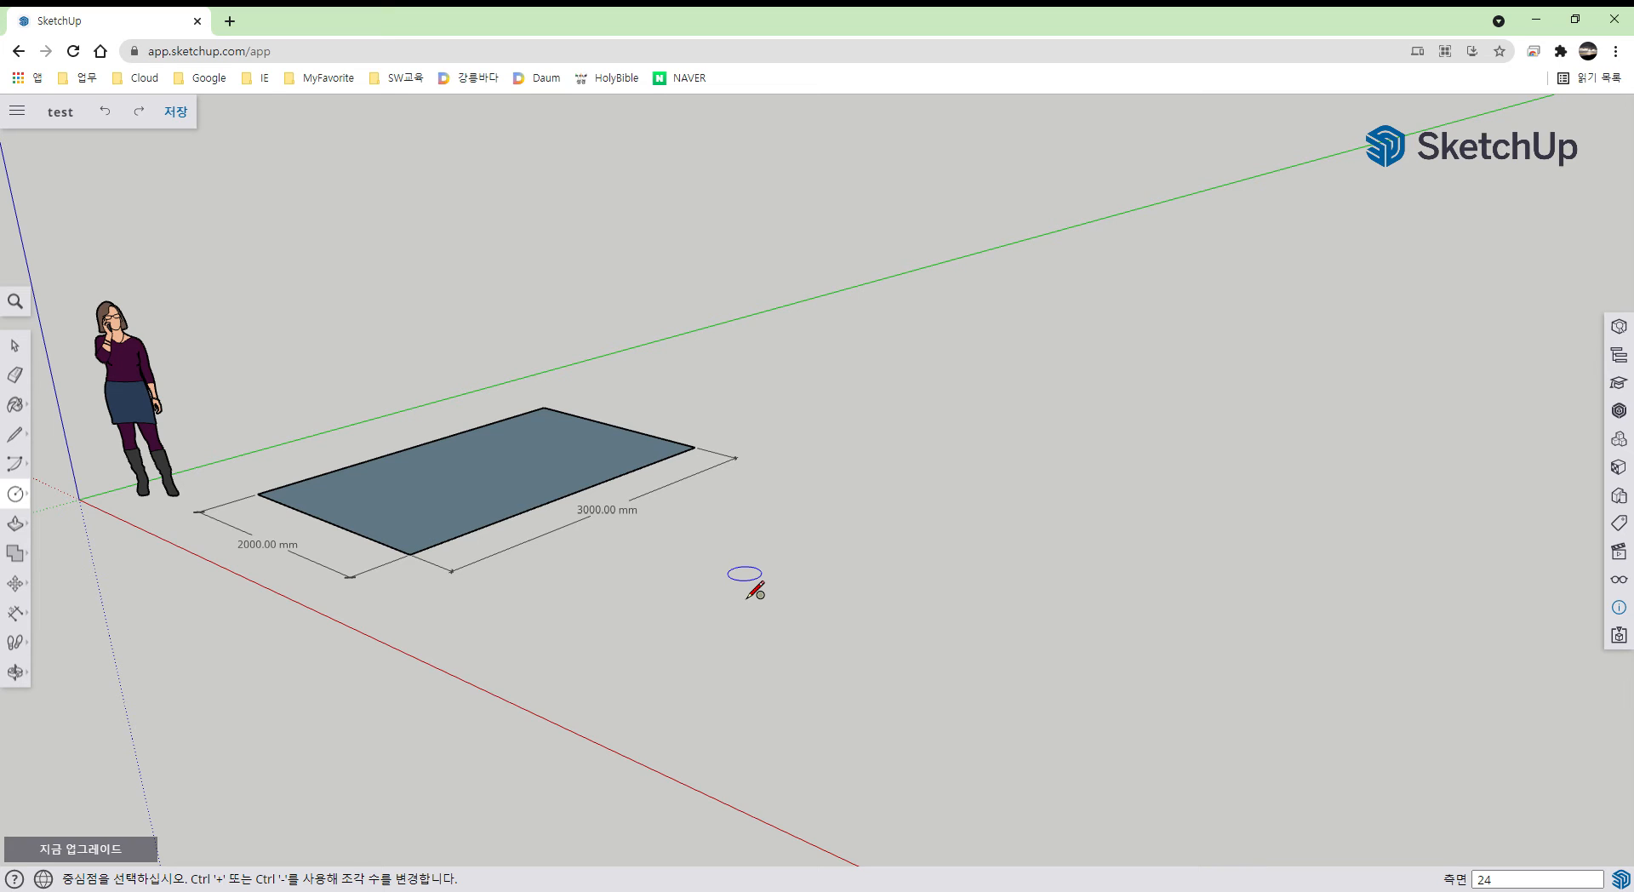
type("50")
left_click(817, 591)
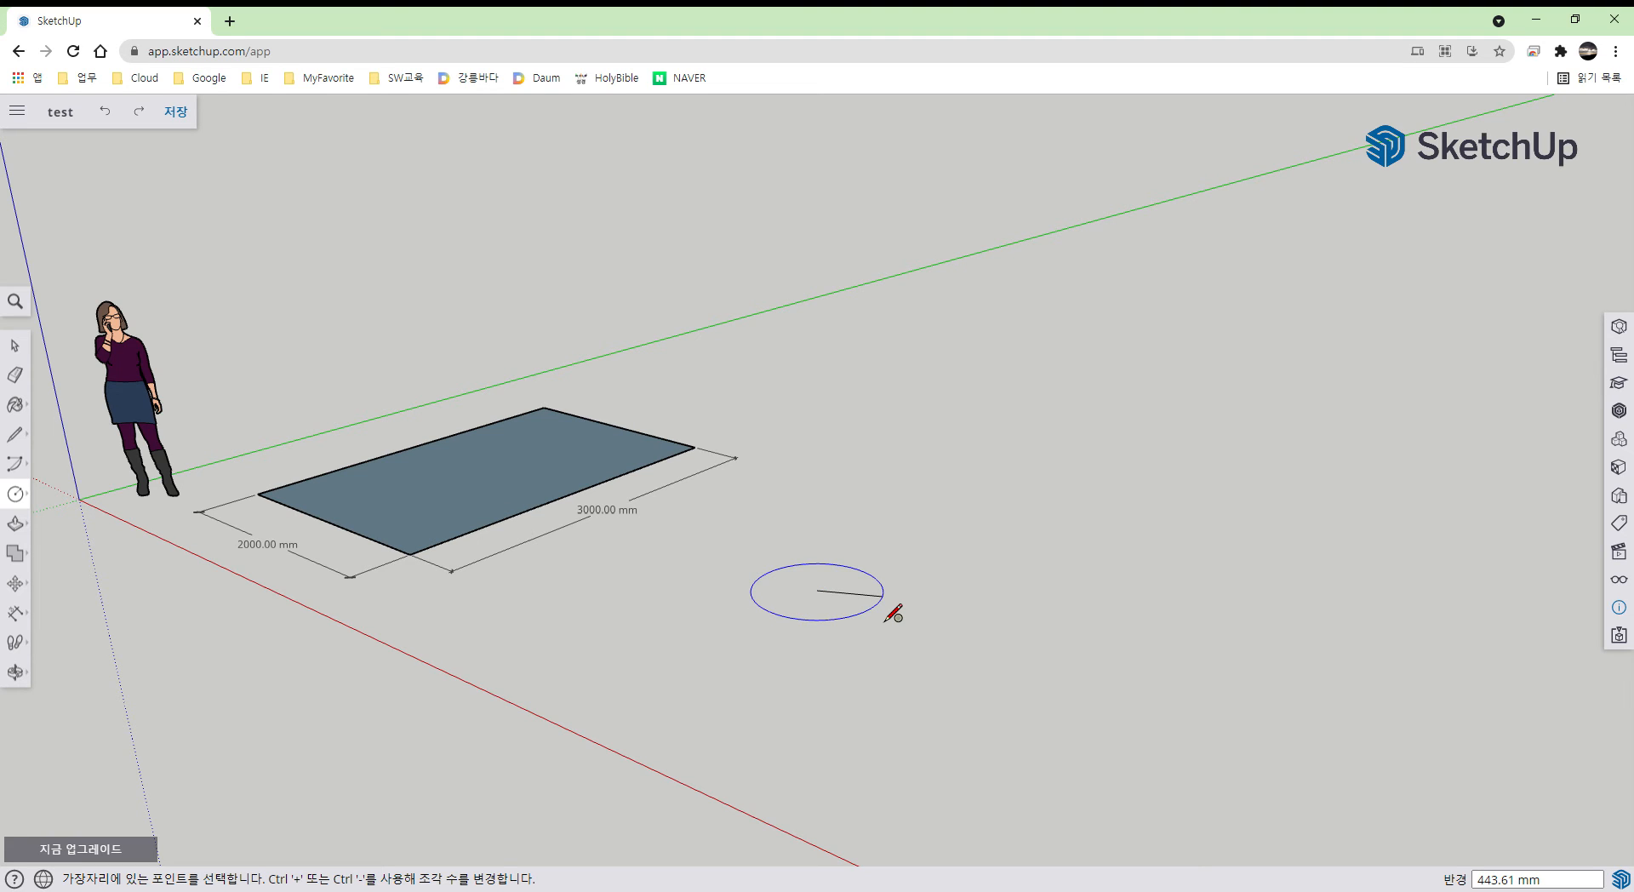
type("1000")
key("Return")
middle_click_drag(941, 584, 982, 835)
mouse_move(1066, 441)
middle_mouse_down()
mouse_move(1061, 637)
mouse_move(1050, 417)
middle_mouse_up()
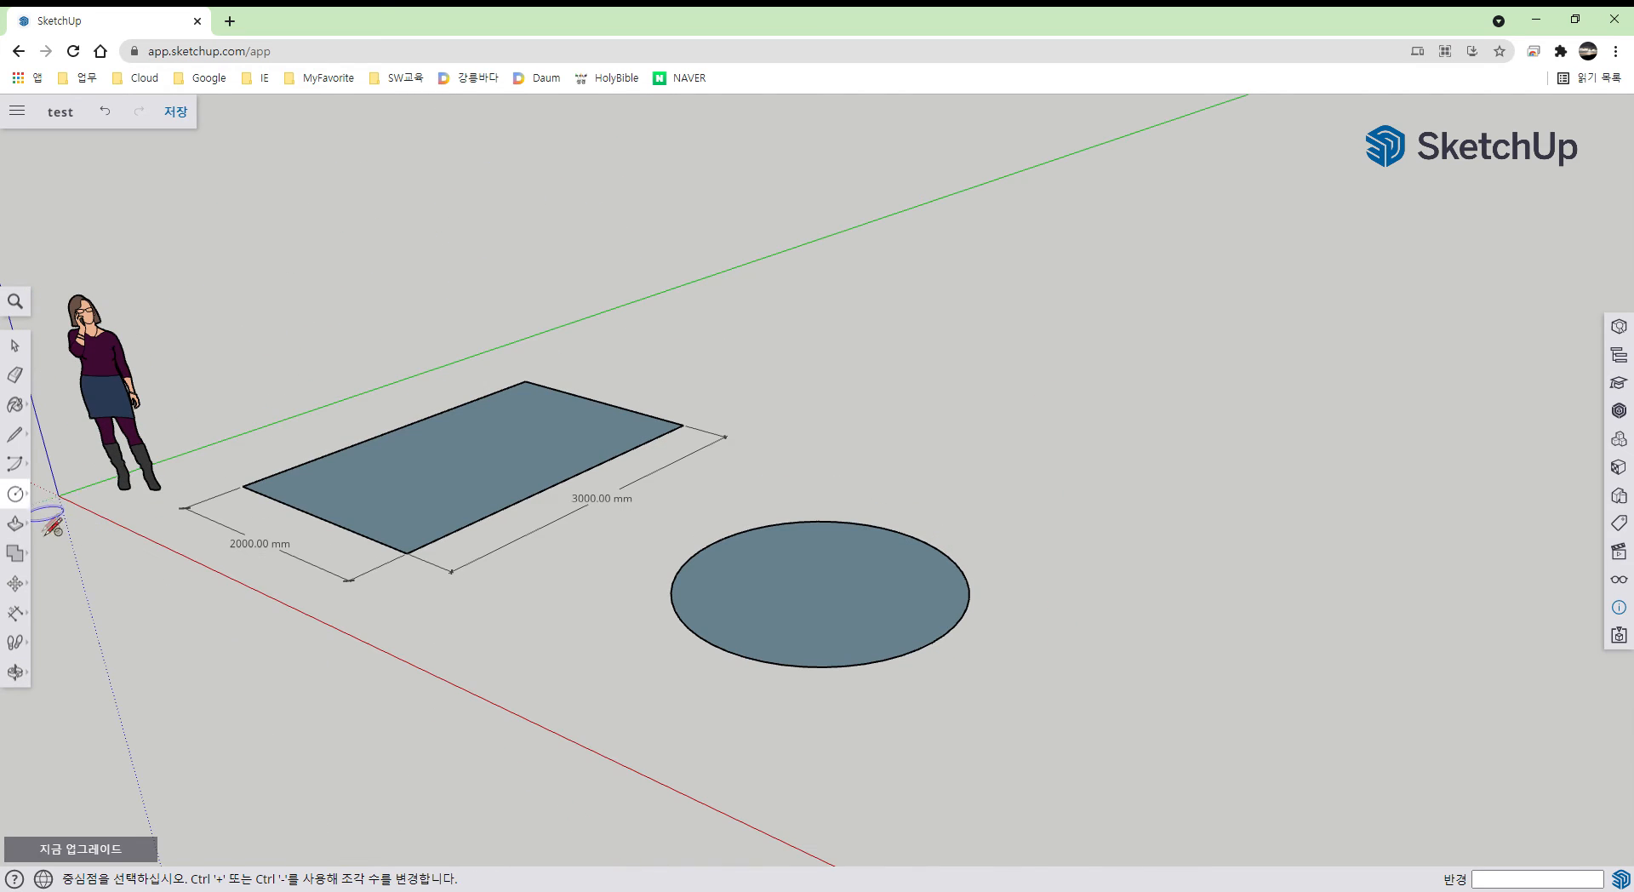
left_click(24, 501)
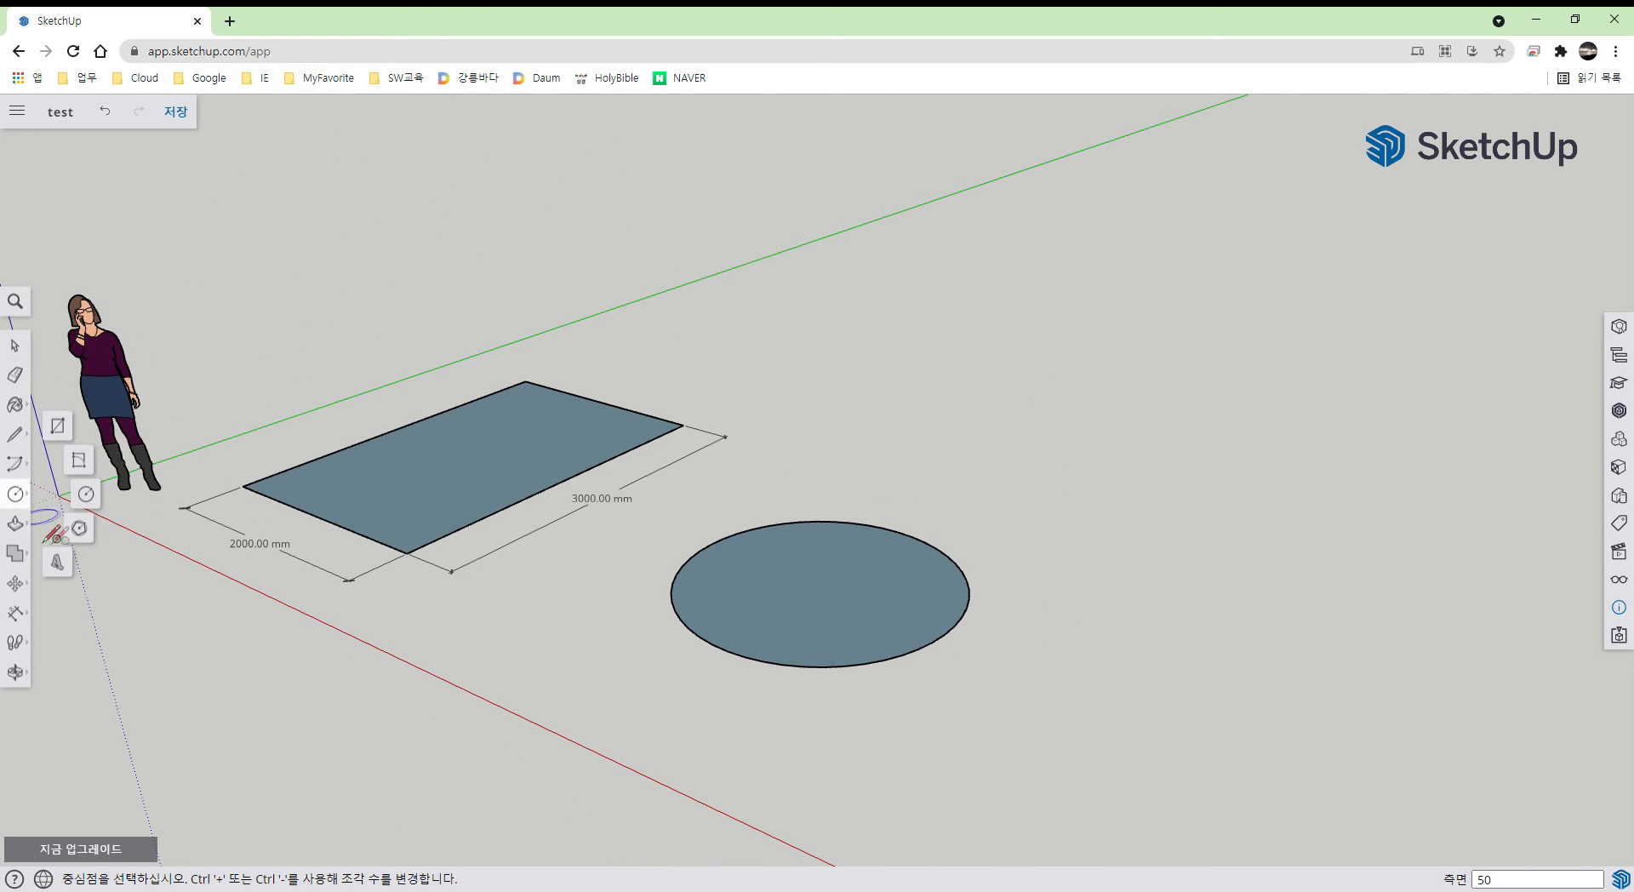
- Draw a 3-sided polygon of 1000 mm radius on open ground beyond the circle
left_click(87, 534)
middle_click_drag(1081, 715, 748, 566)
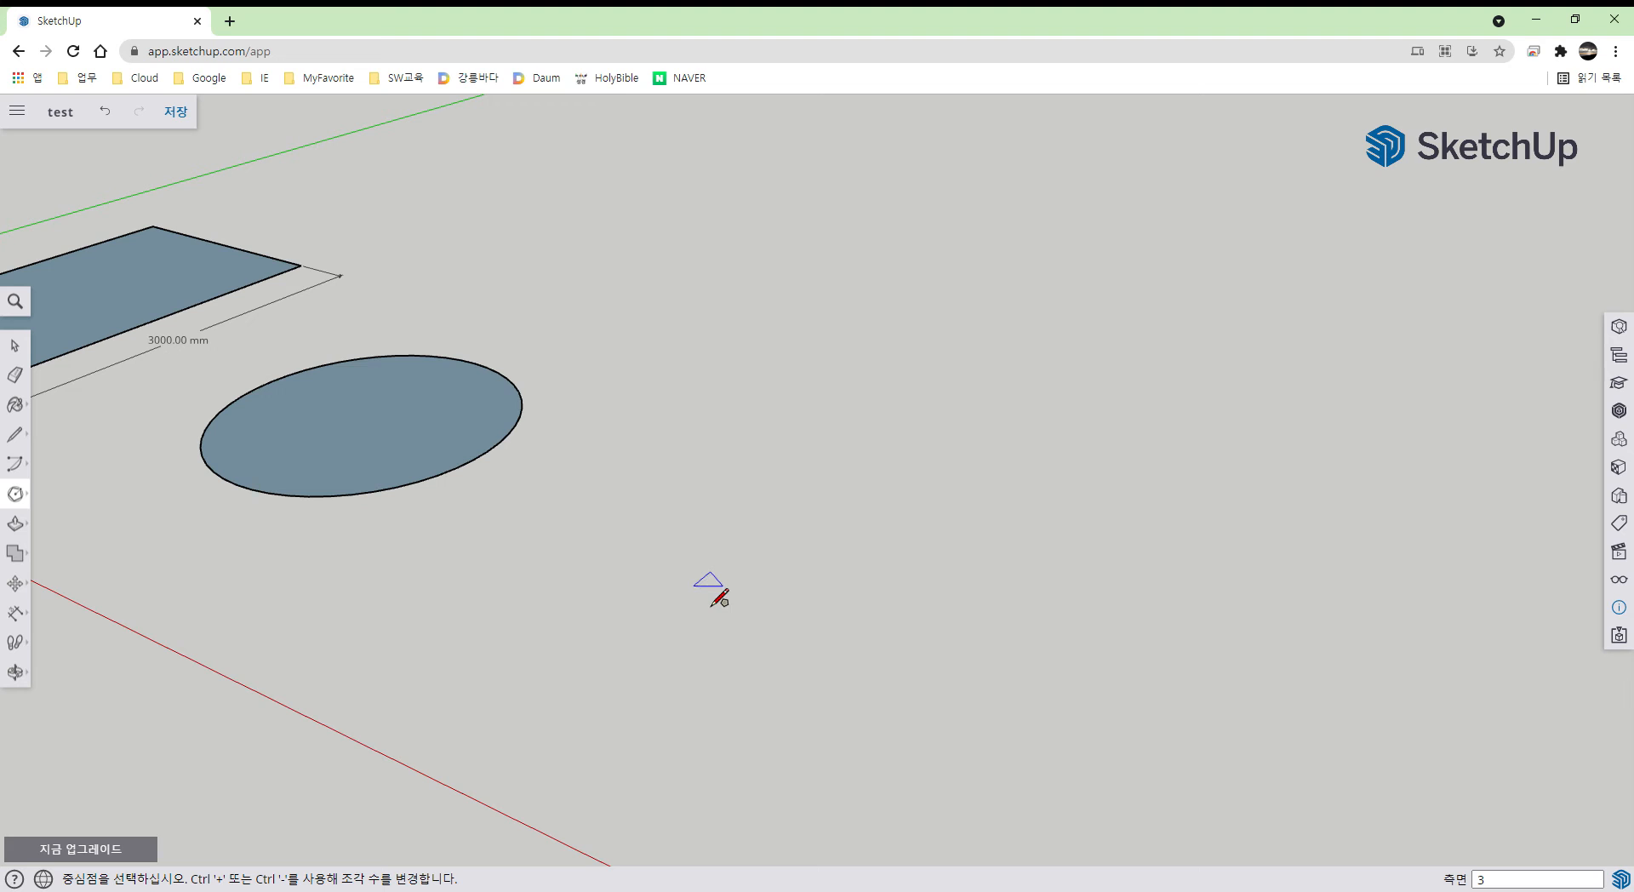
left_click(709, 581)
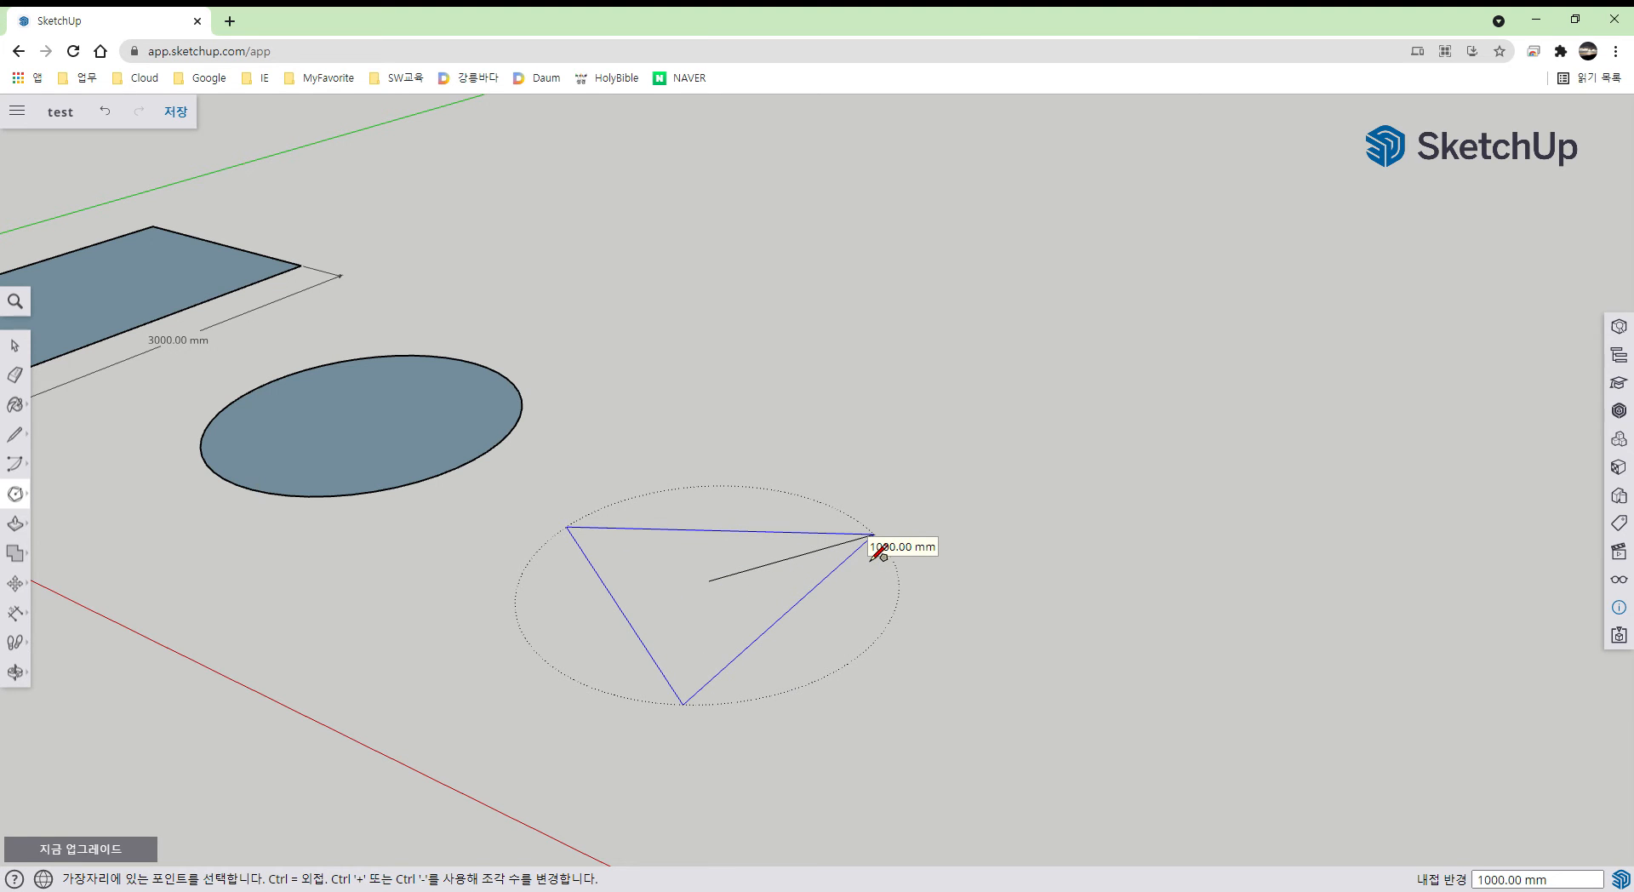
left_click(874, 557)
- Draw an 8-sided polygon of 1000 mm radius beyond the triangle
scroll(959, 705, "down", 1)
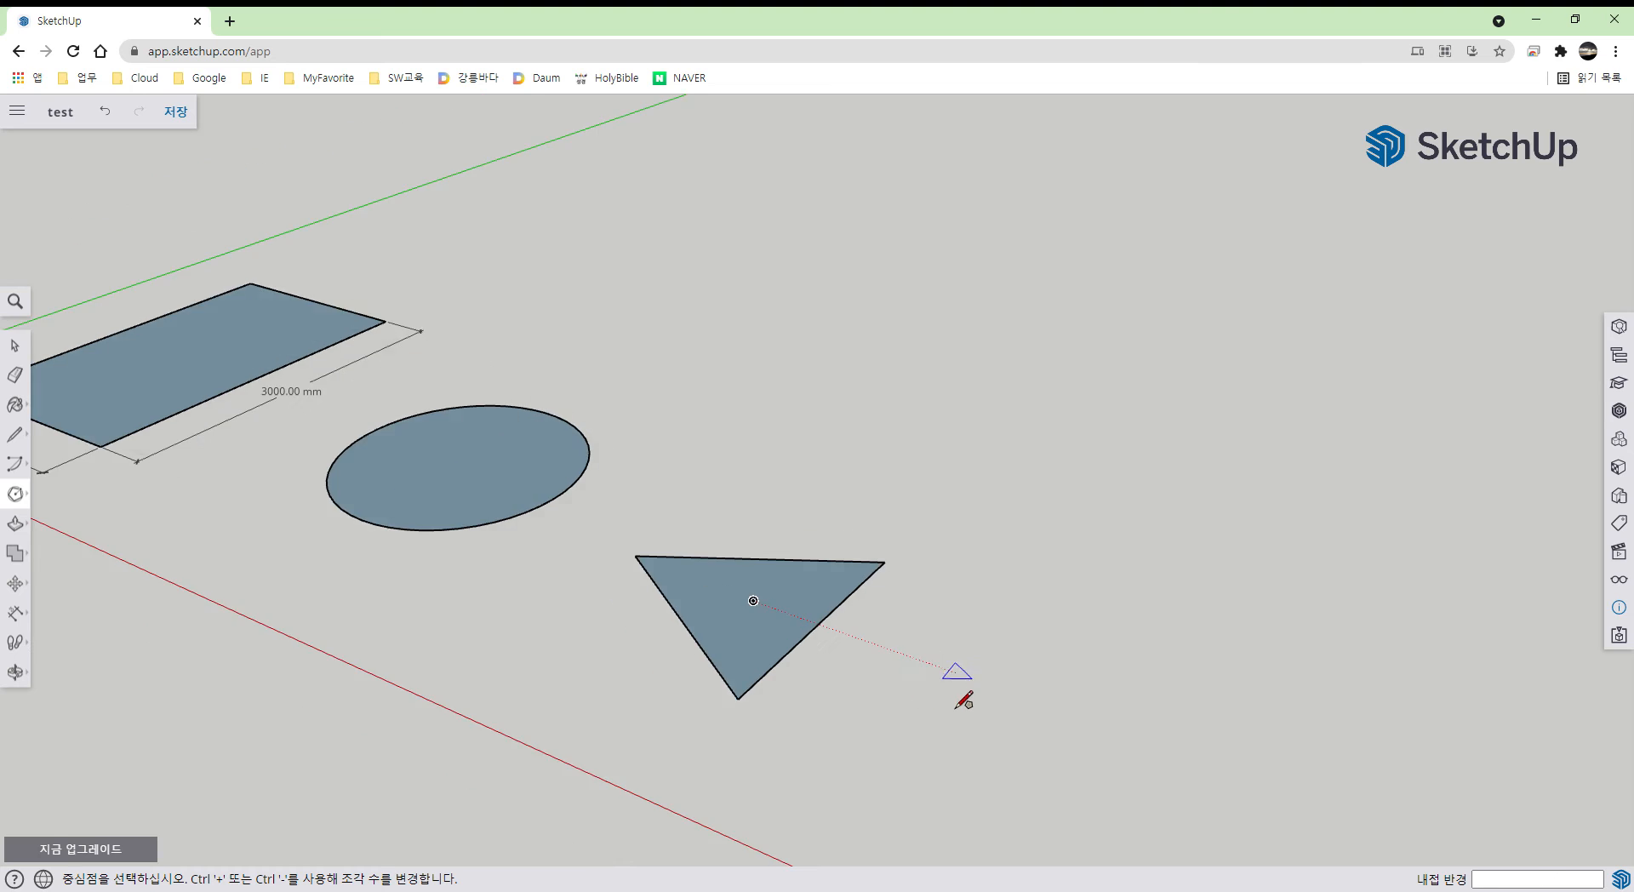
scroll(963, 699, "down", 2)
middle_click_drag(1062, 723, 630, 534)
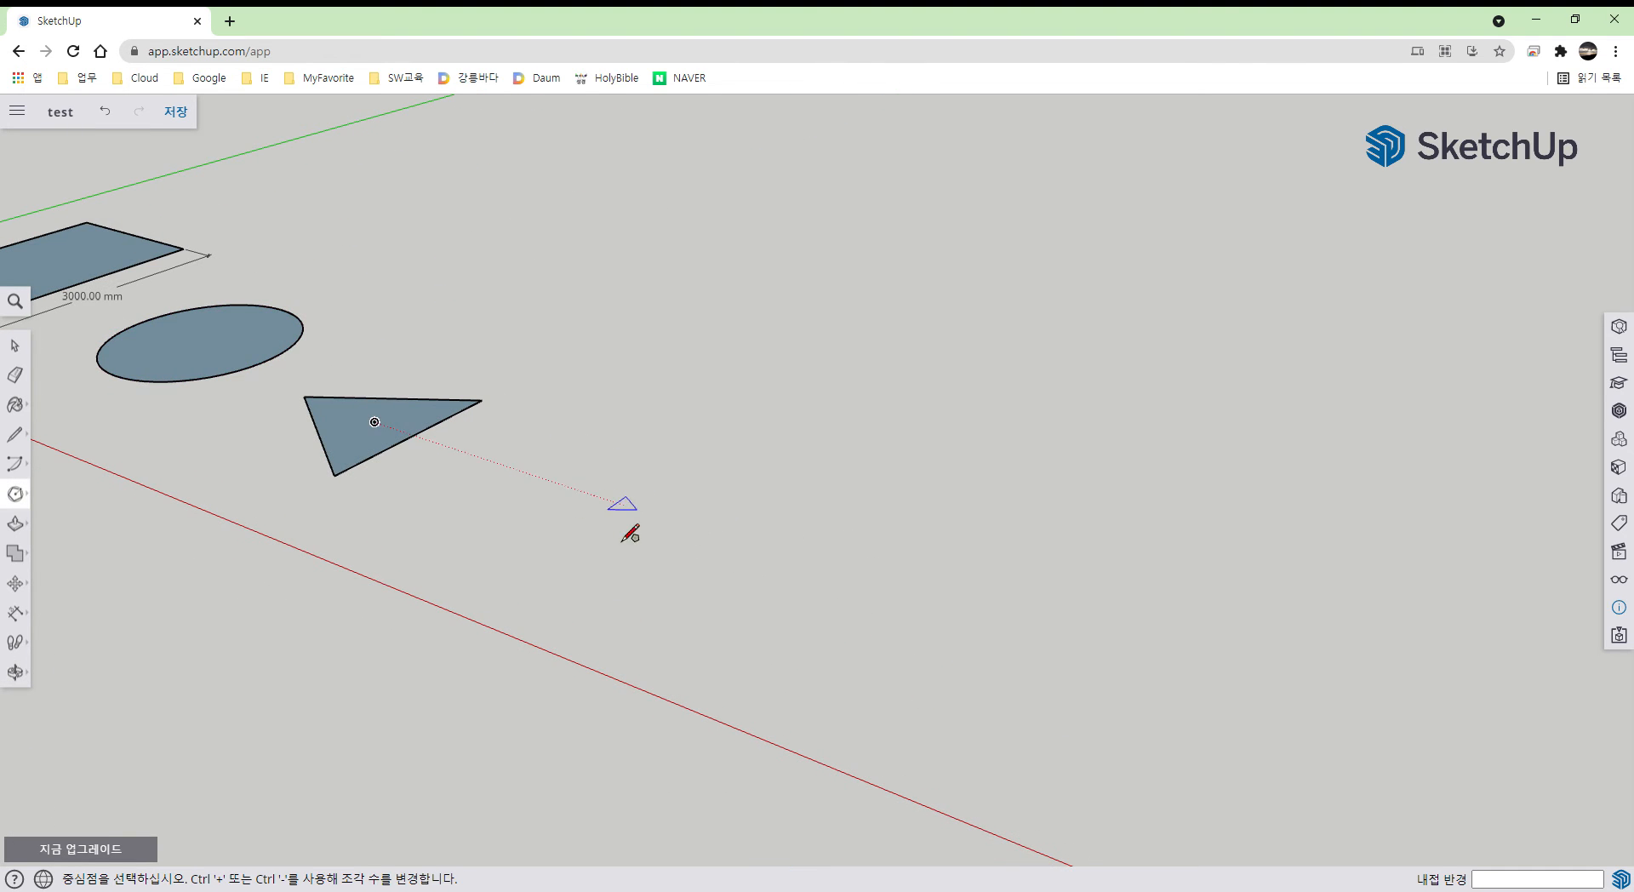
left_click(15, 494)
left_click(82, 532)
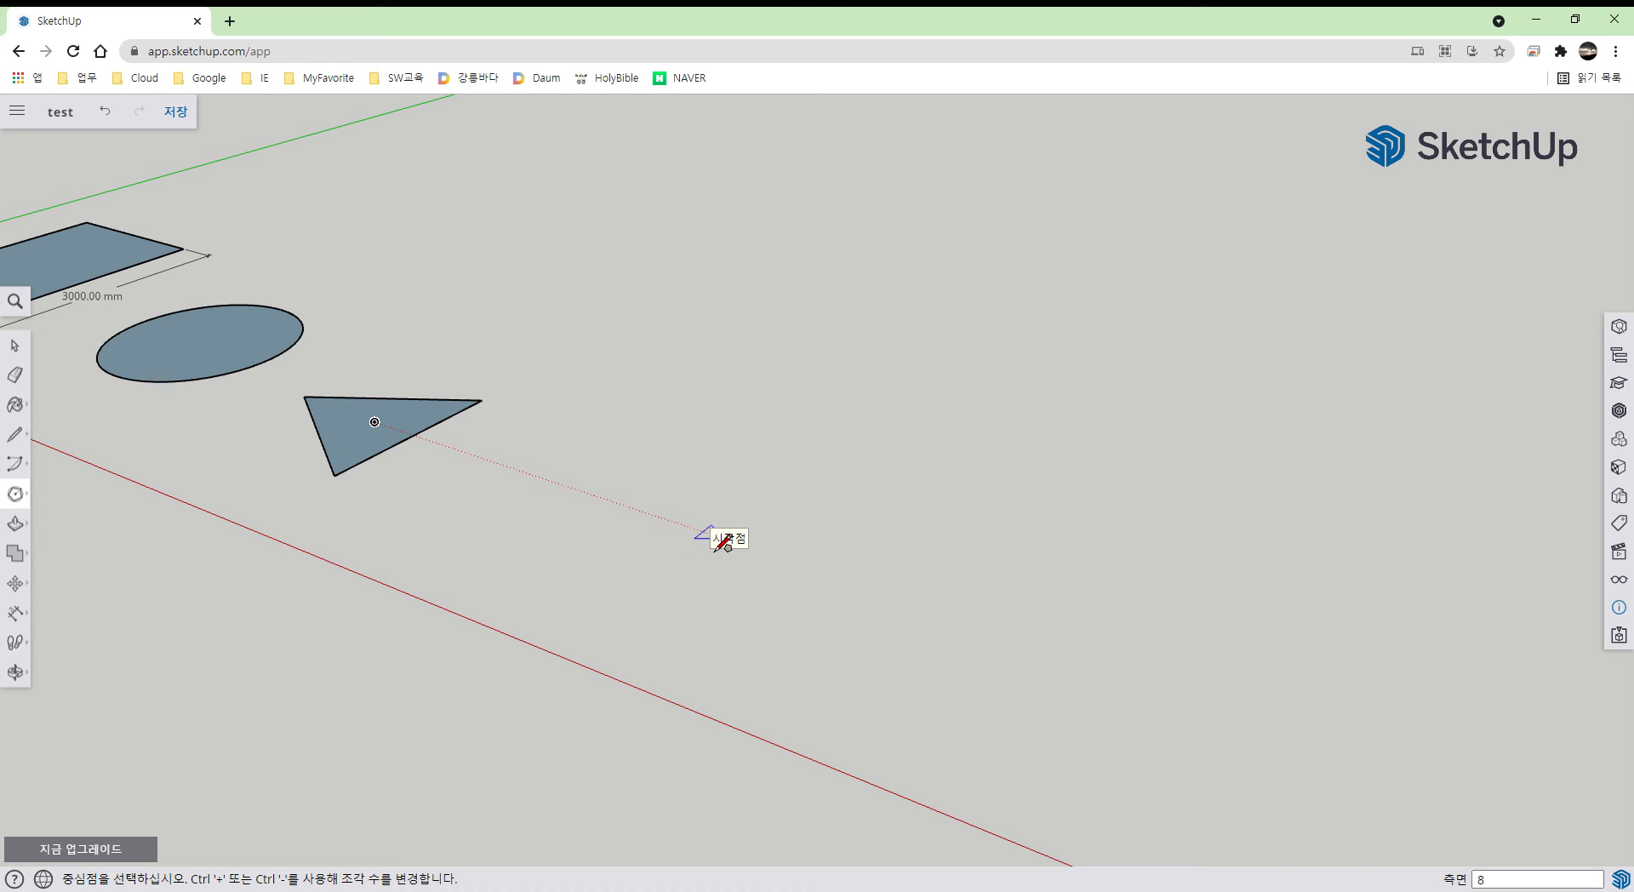
key("Return")
left_click(690, 527)
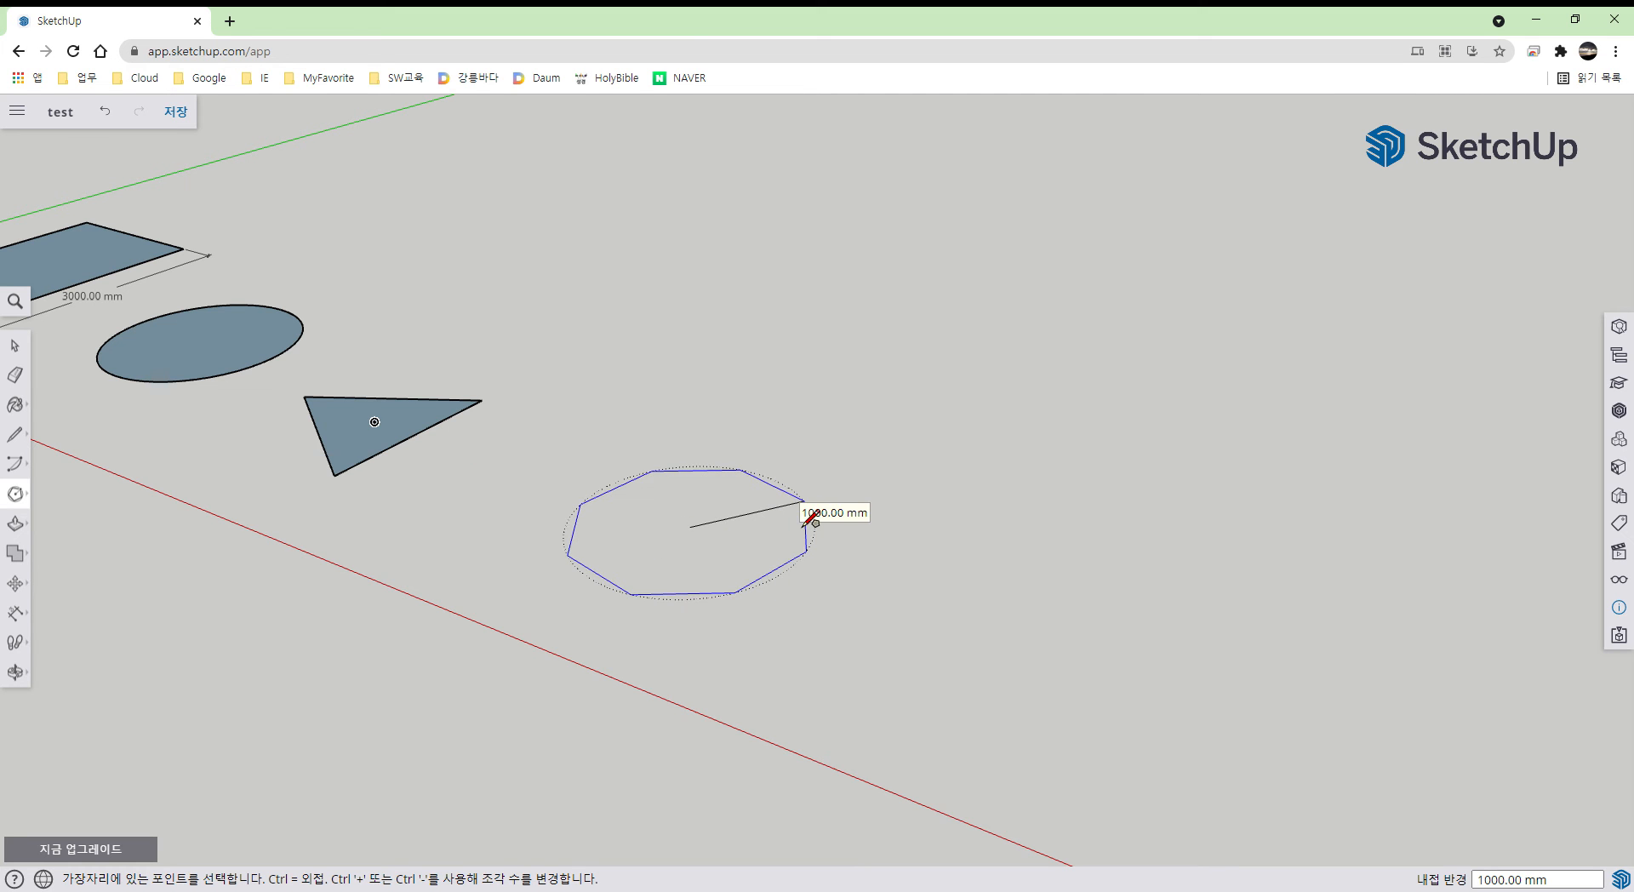
left_click(810, 520)
key("o")
left_click_drag(864, 550, 902, 577)
left_click(17, 496)
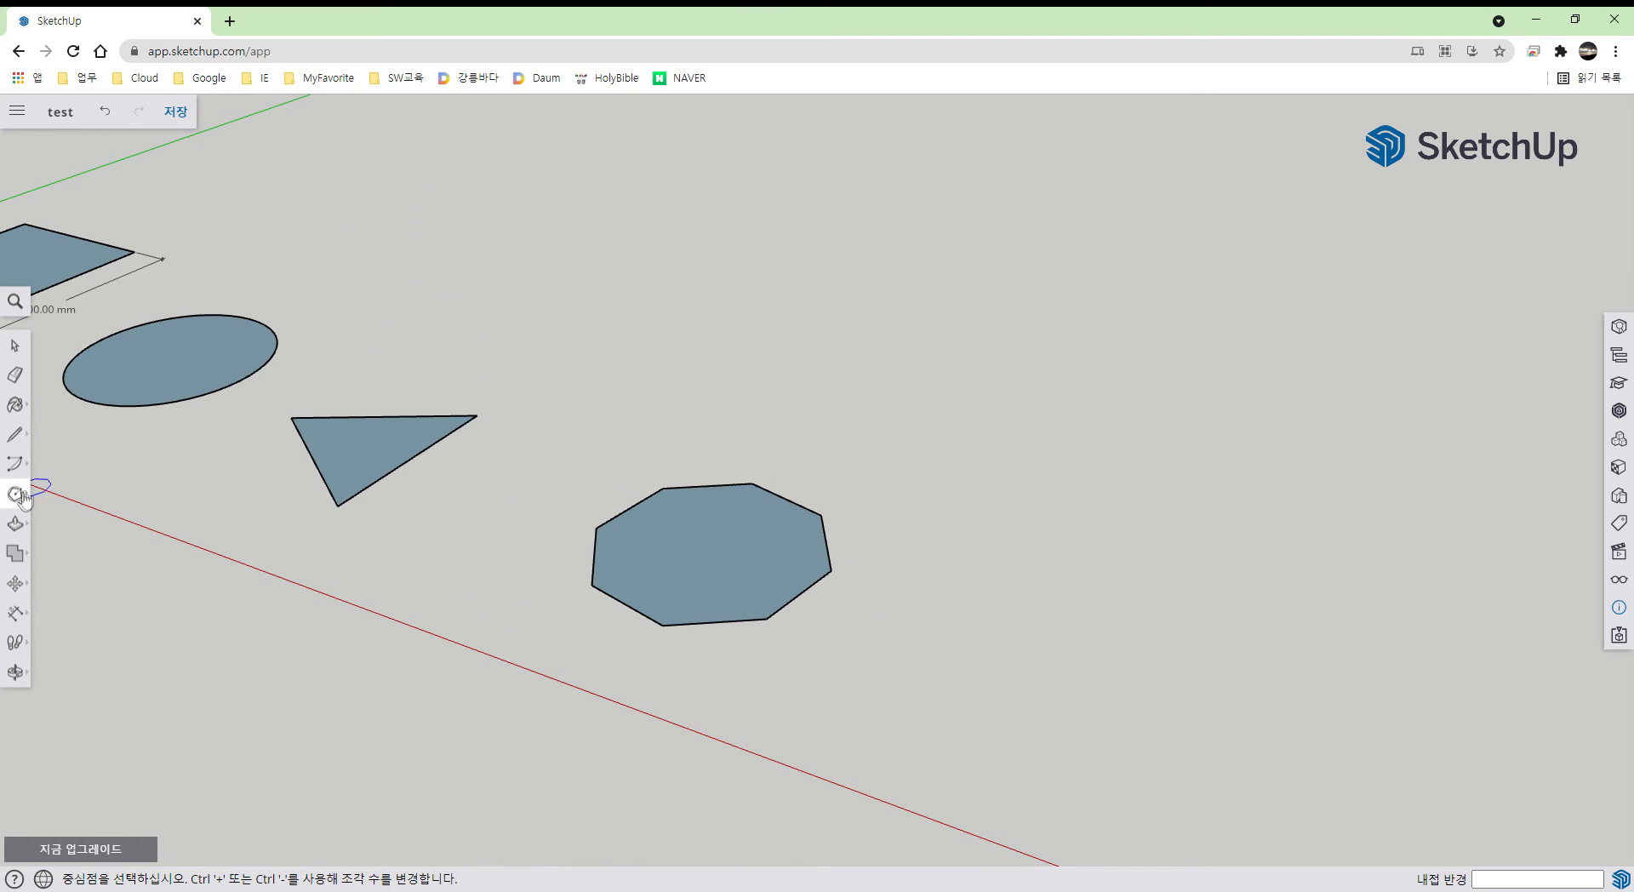
- Create 3D text reading 'Hello?' and place it on the ground beside the octagon
left_click(23, 502)
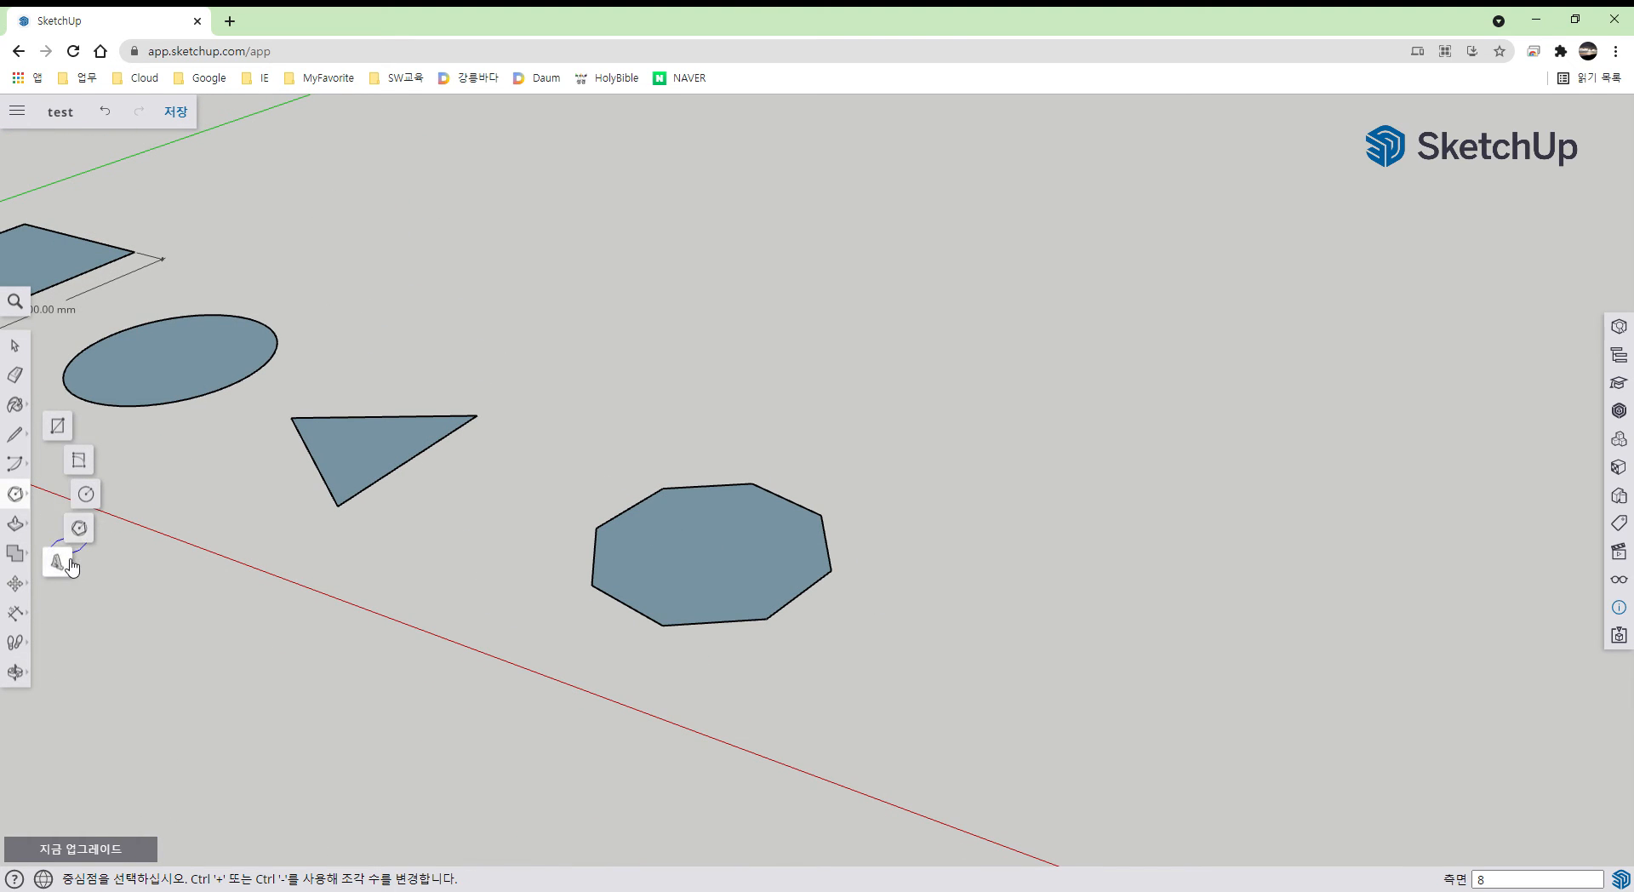
left_click(68, 562)
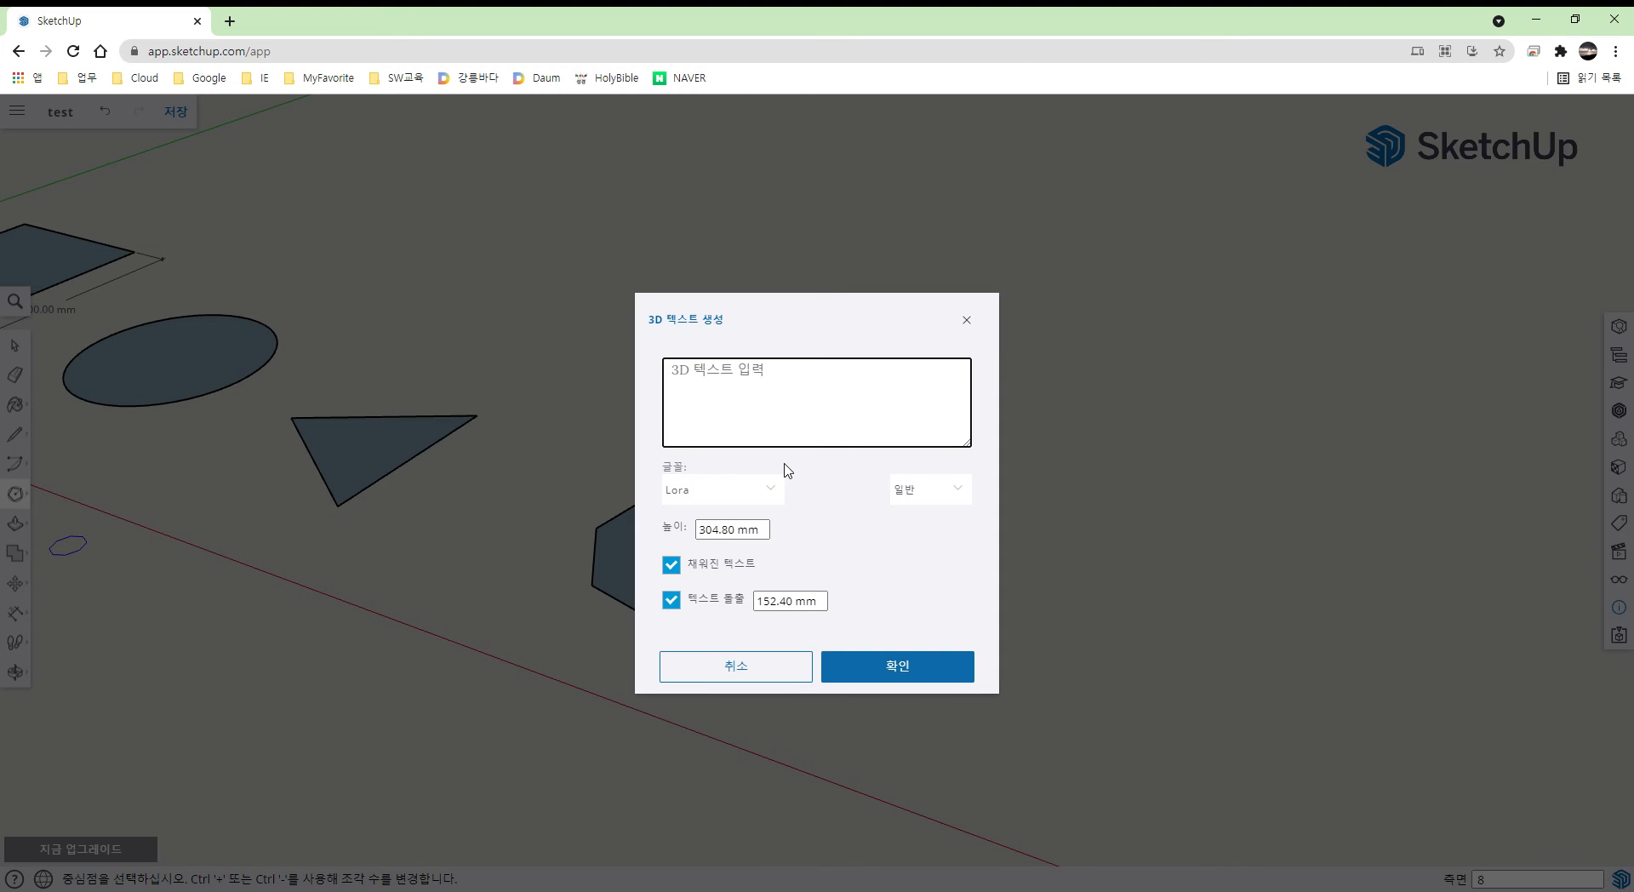
type("Hello?")
left_click(922, 670)
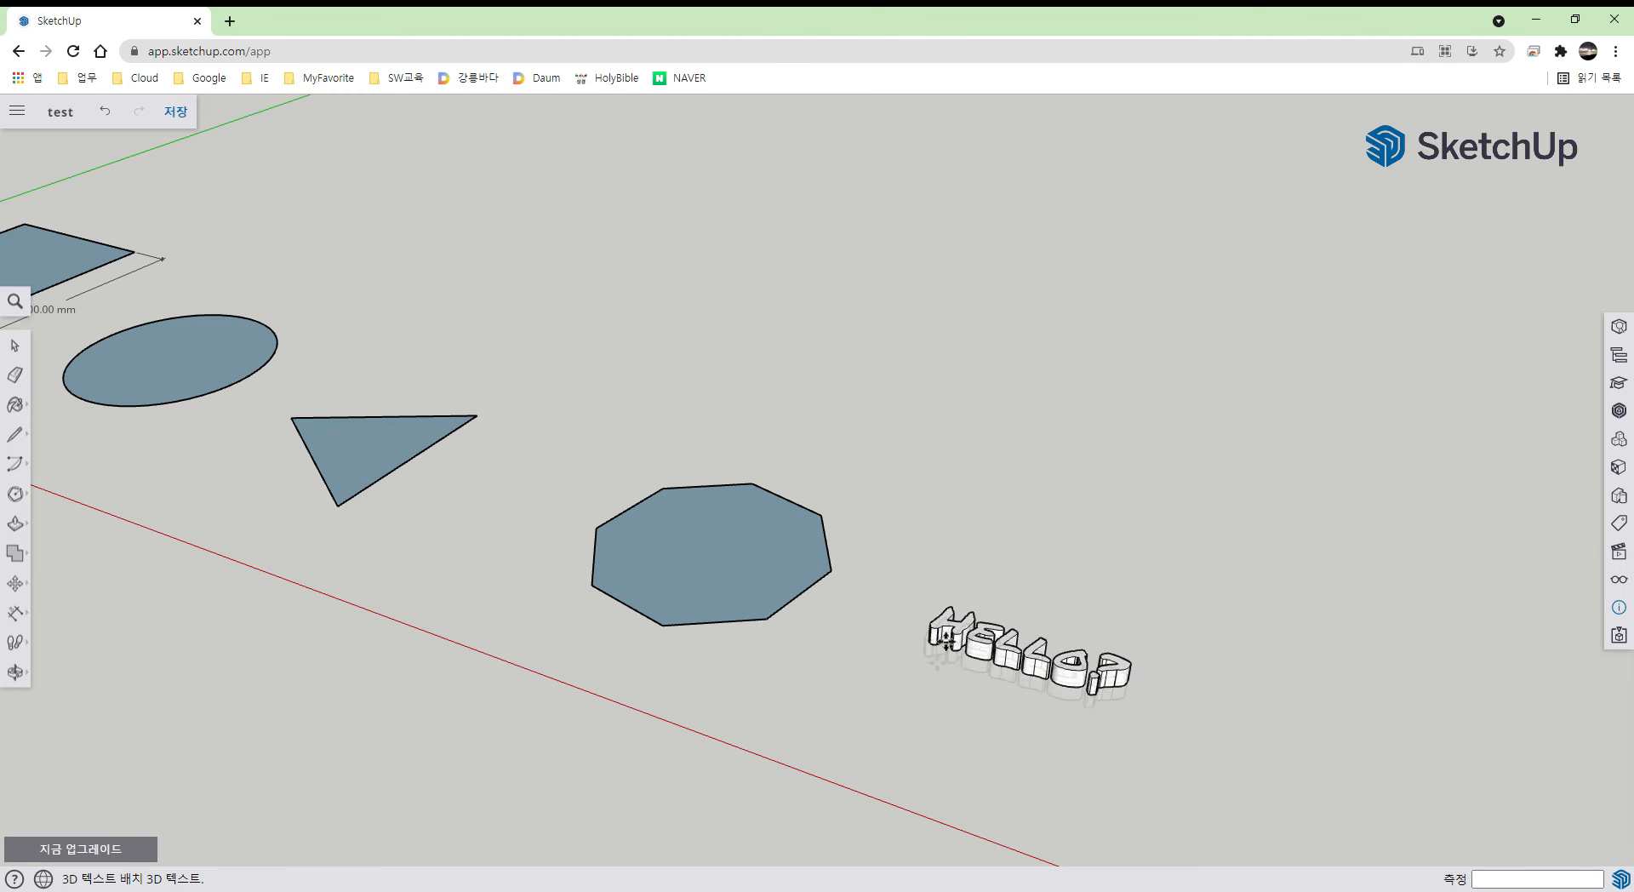
left_click(917, 542)
middle_click_drag(1050, 621, 914, 483)
key("space")
left_click(941, 732)
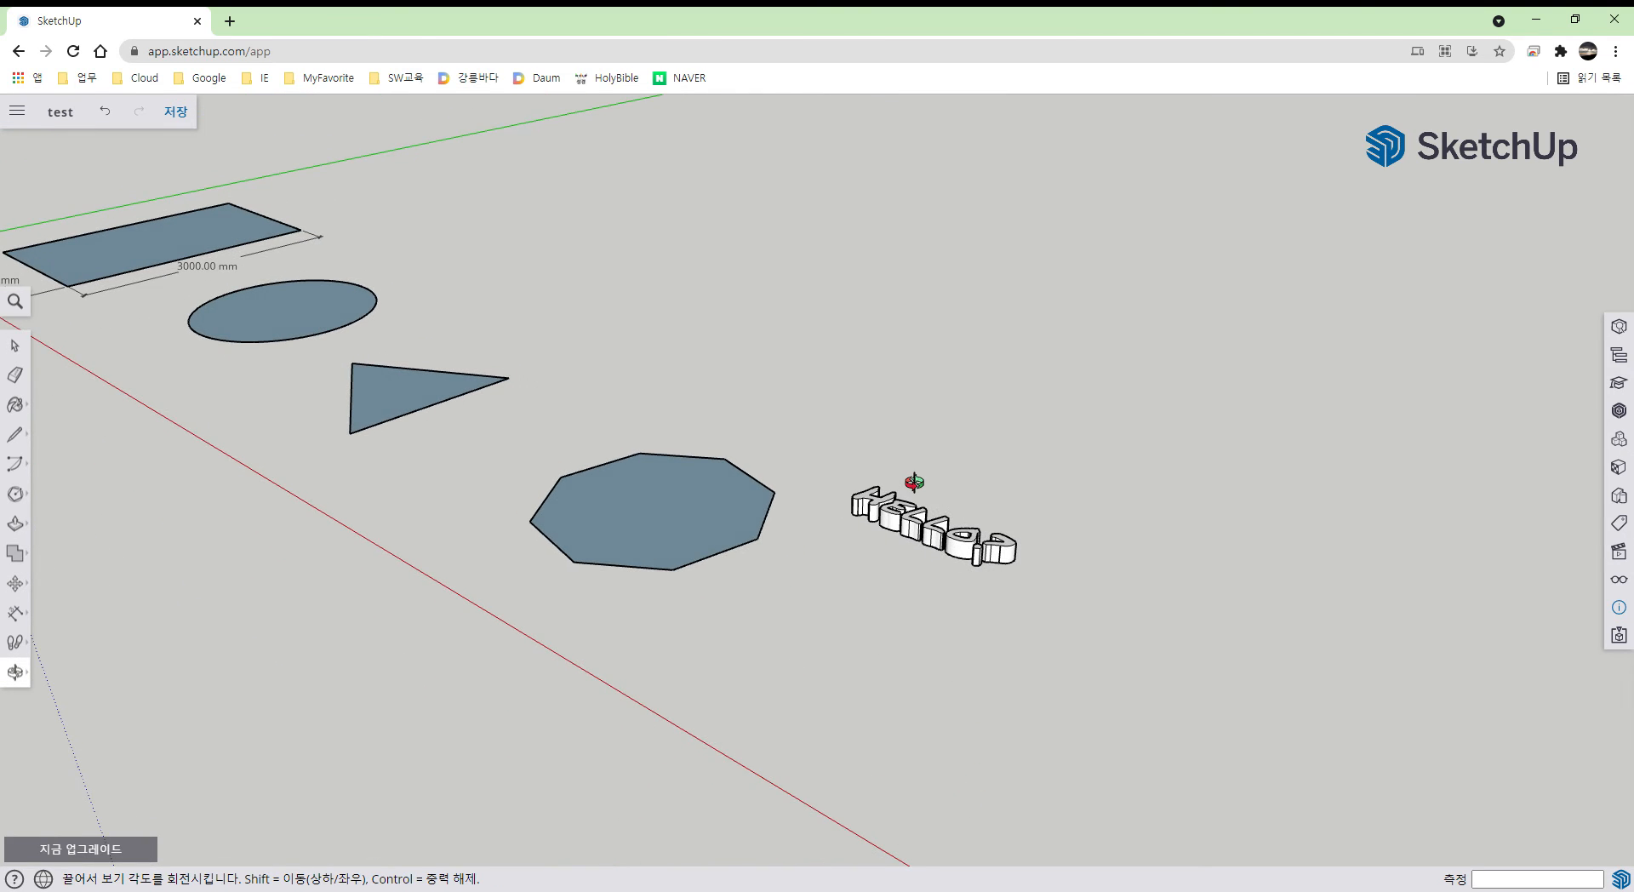
middle_click_drag(472, 313, 912, 536)
middle_click_drag(794, 508, 905, 515)
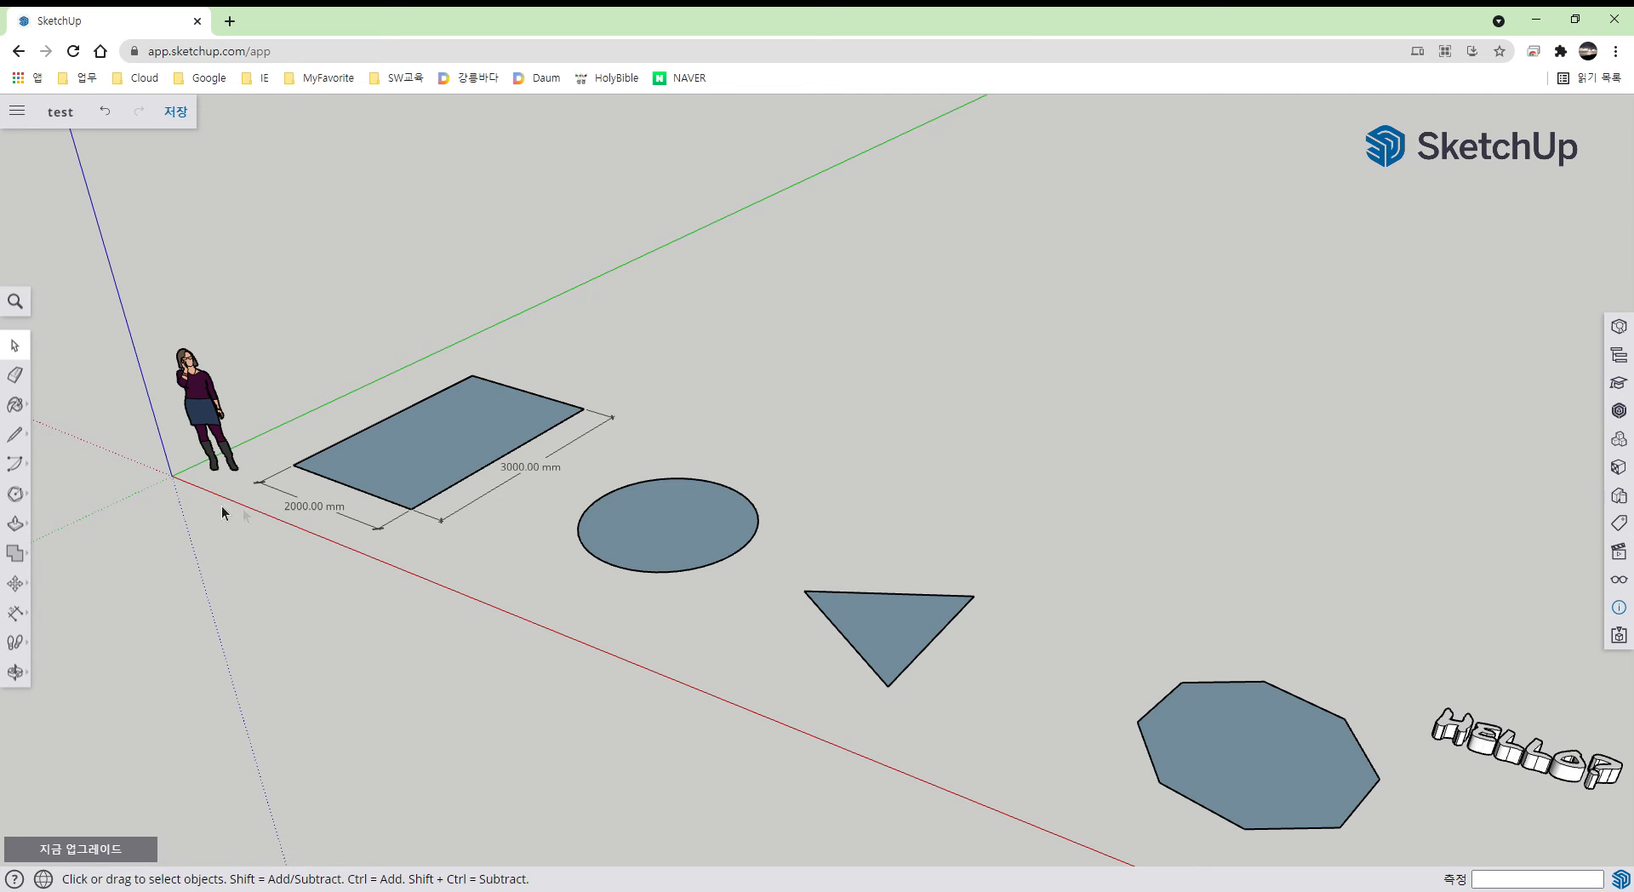
- Push/pull the 2000 × 3000 mm rectangle up exactly 2000 mm into a box
left_click(26, 526)
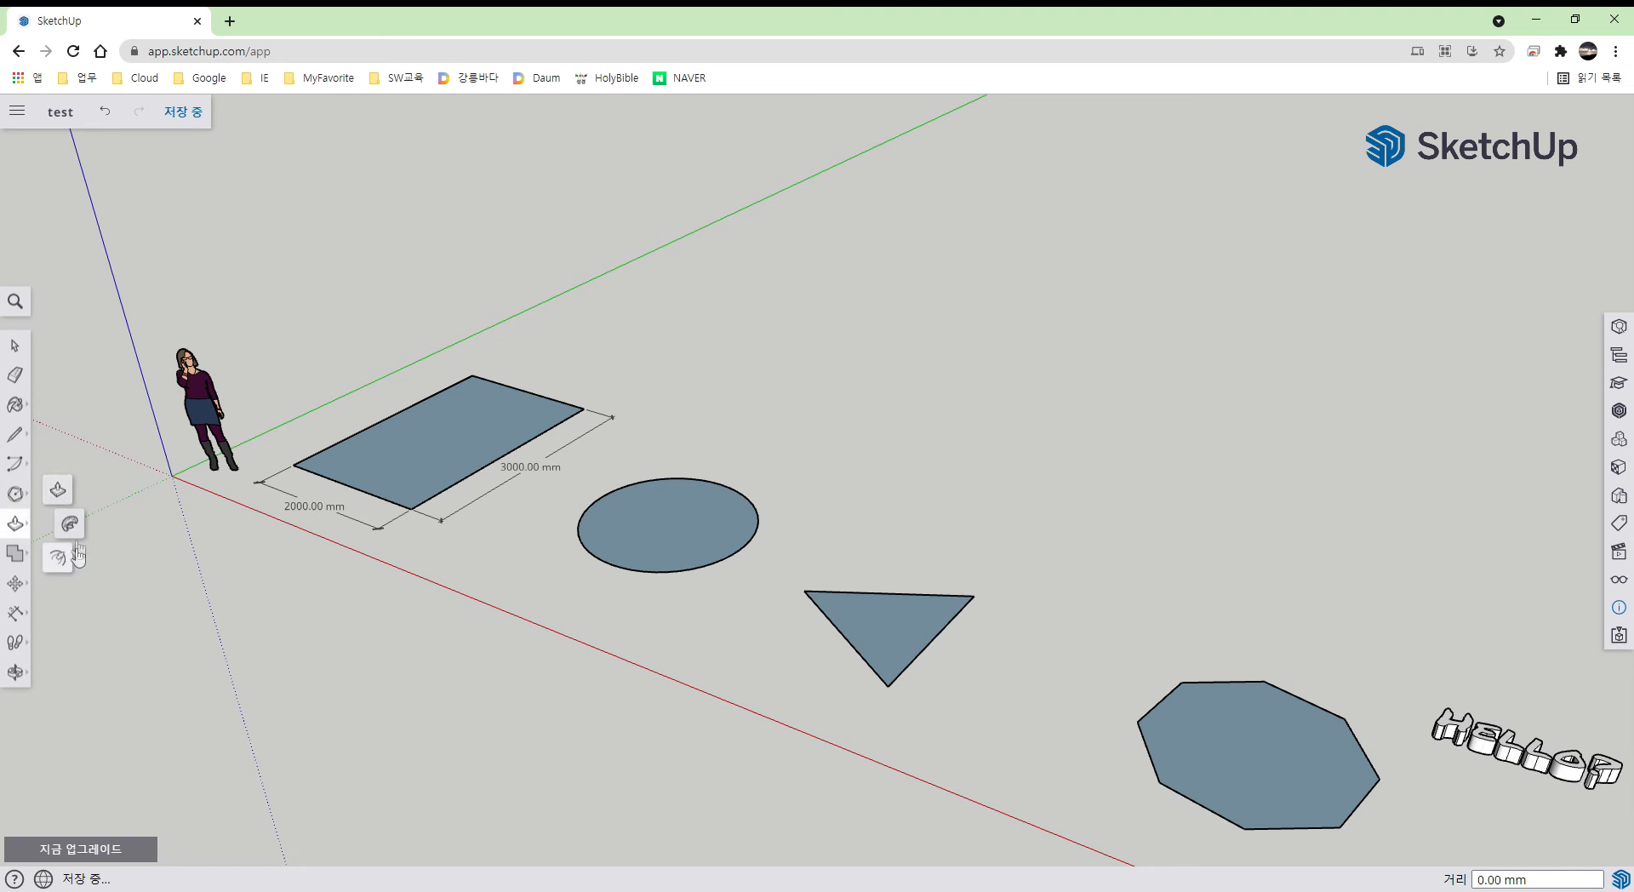
left_click(61, 494)
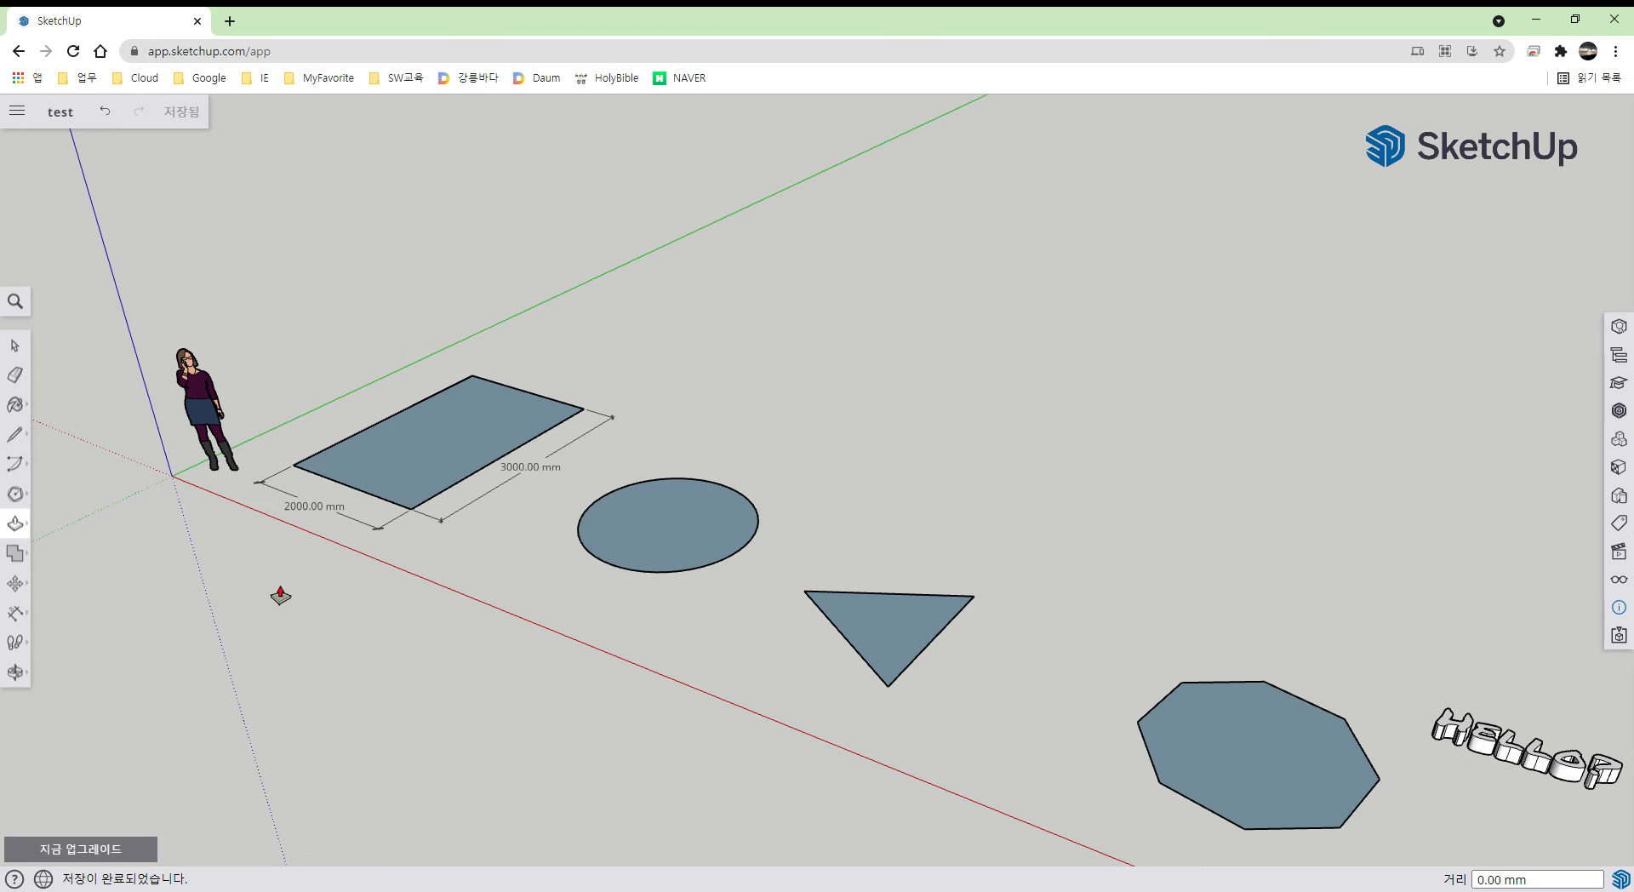
key("space")
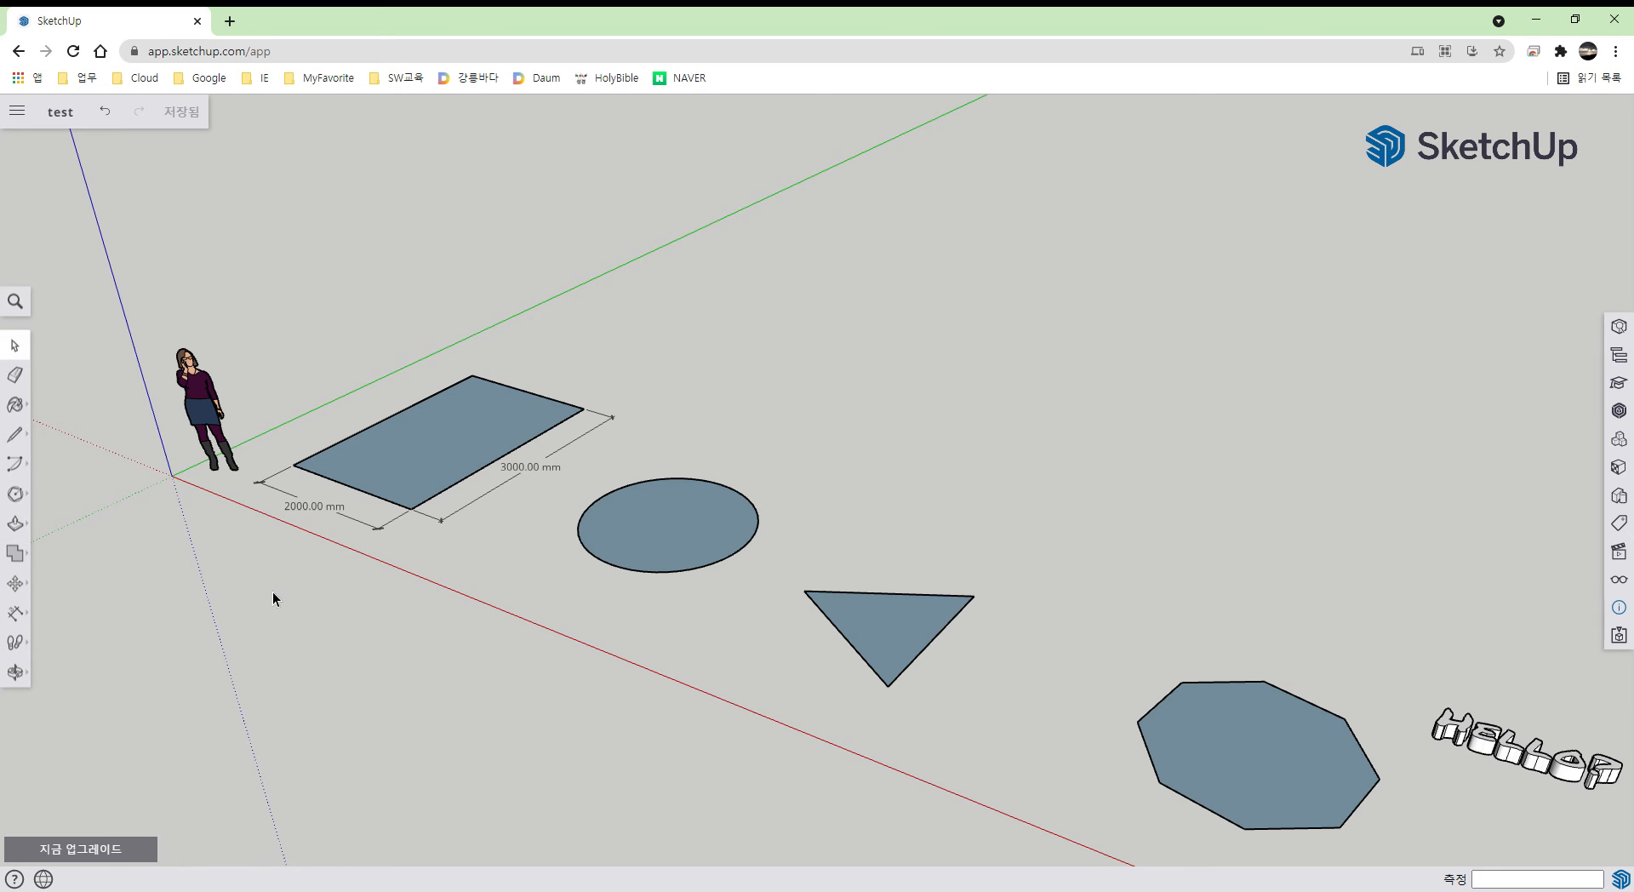
key("p")
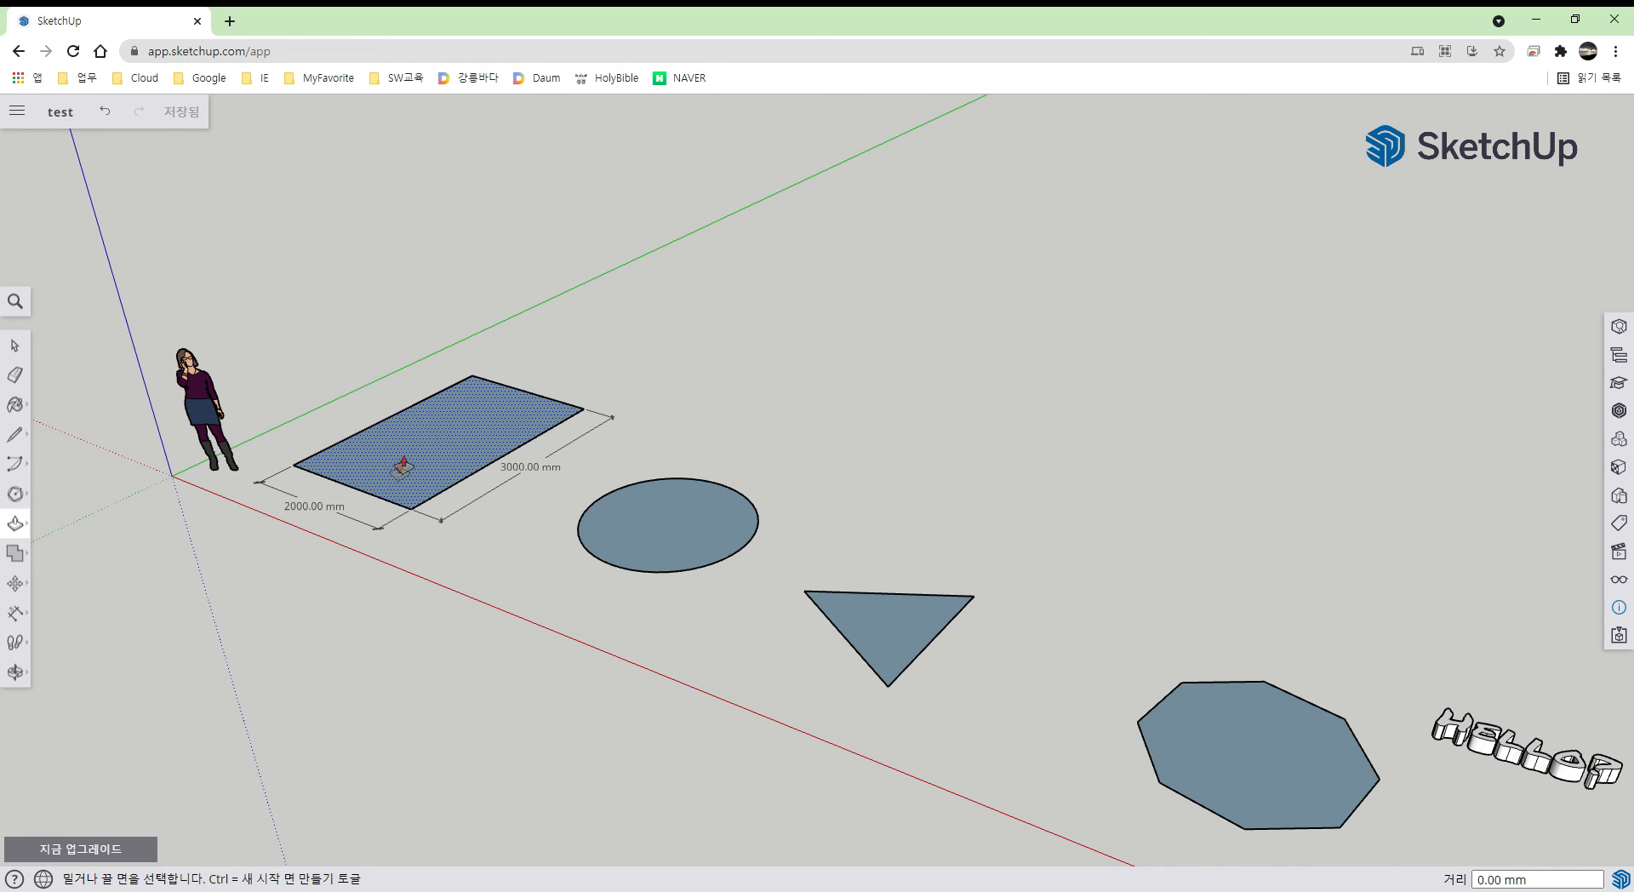
left_click(462, 454)
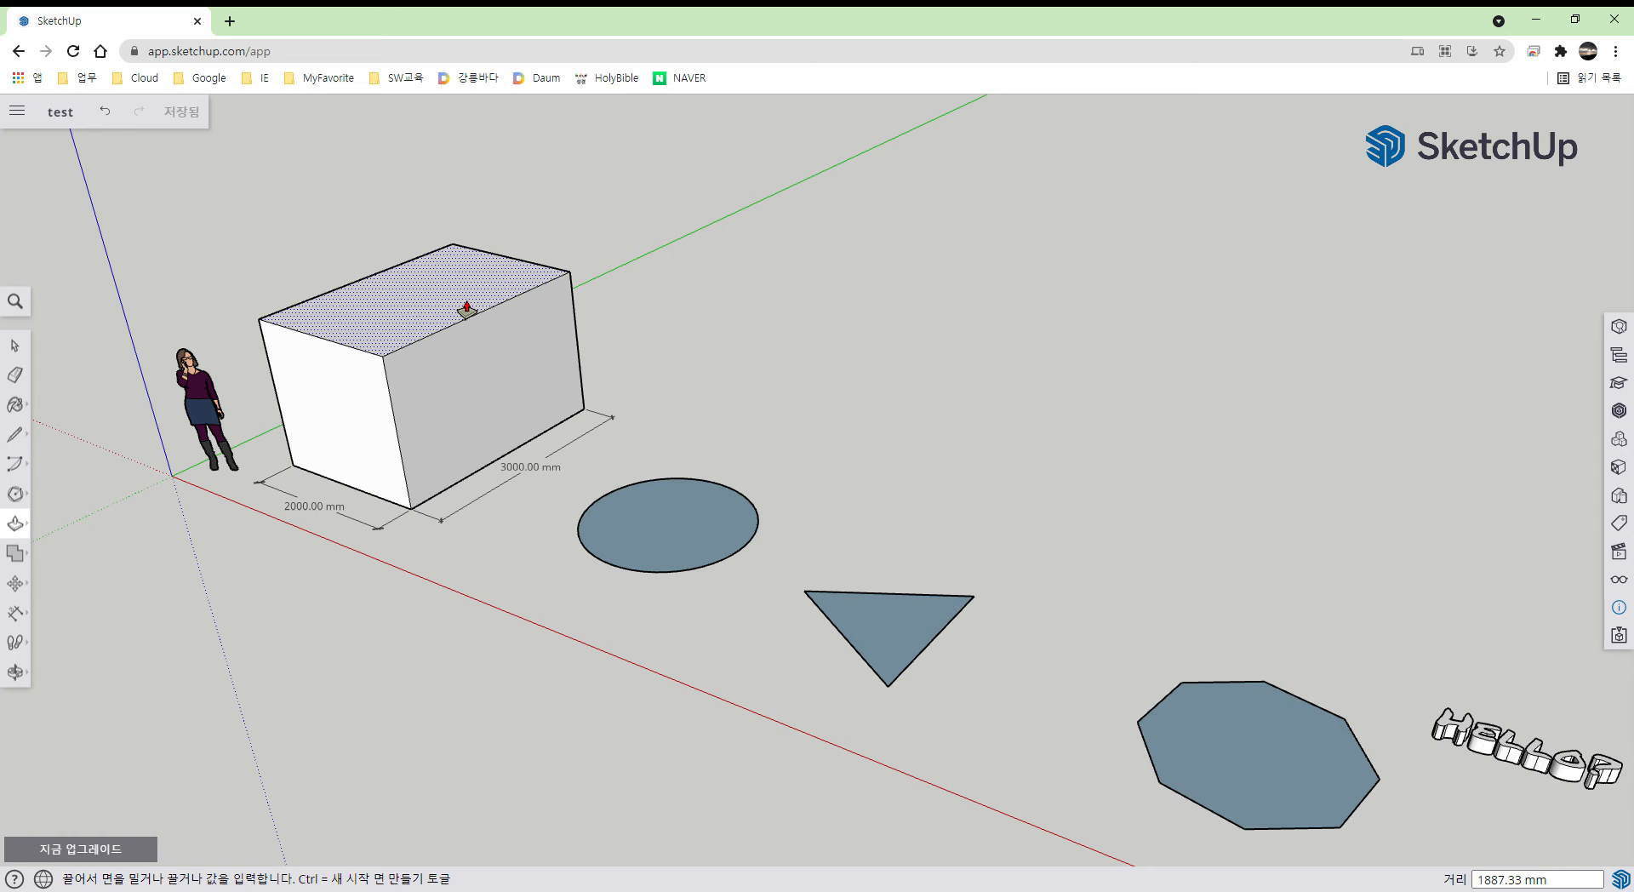
left_click(466, 308)
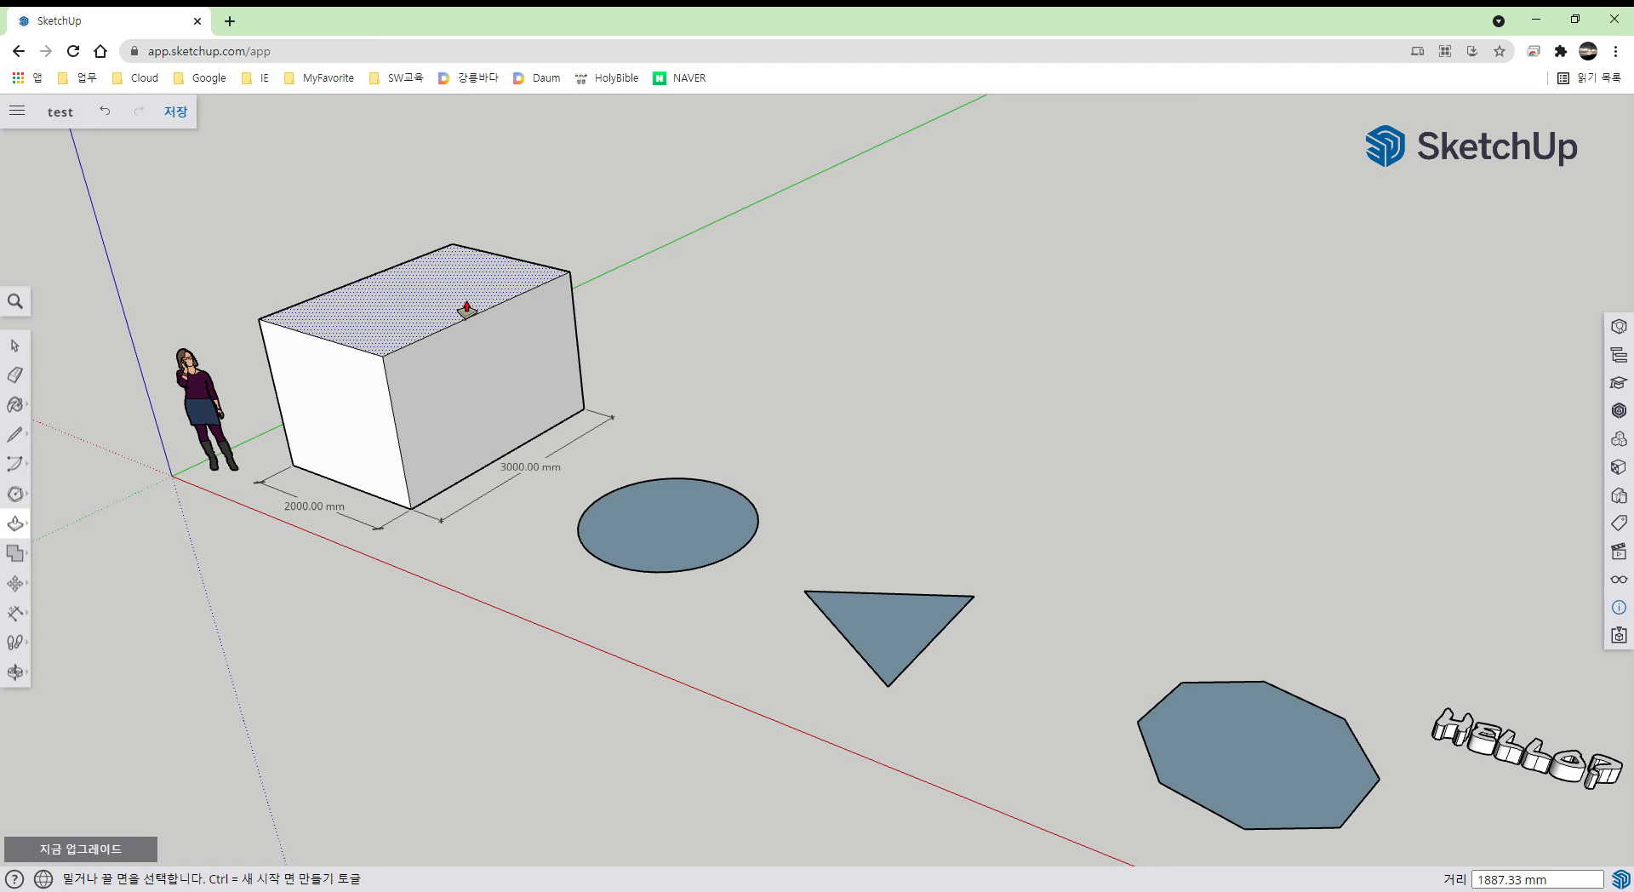
key("ctrl+z")
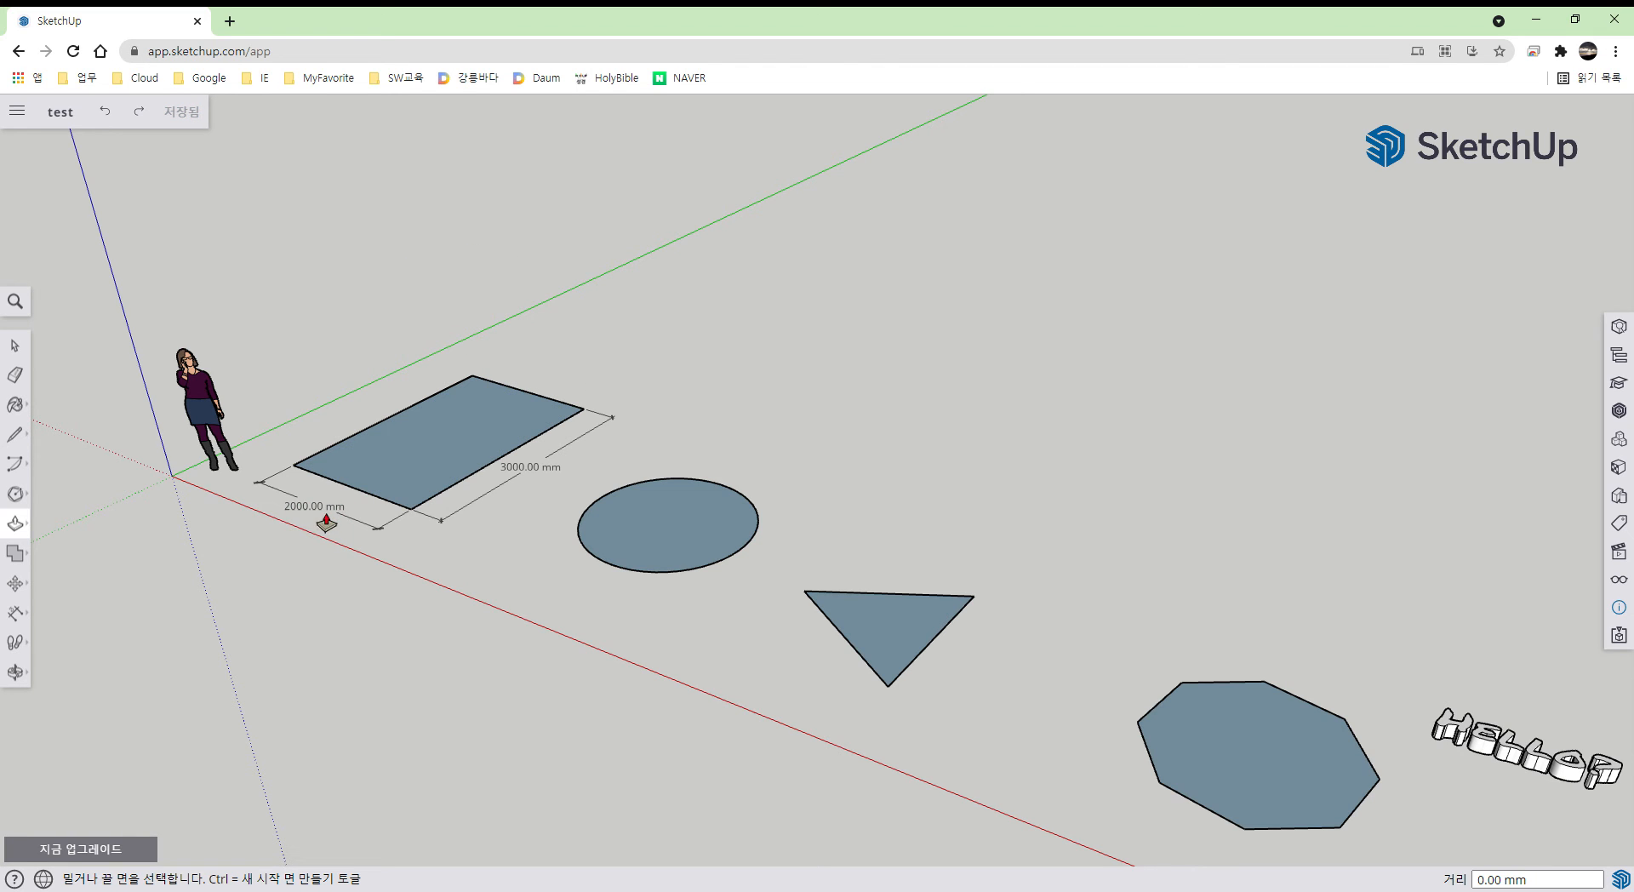
left_click(439, 467)
left_click(426, 375)
type("2")
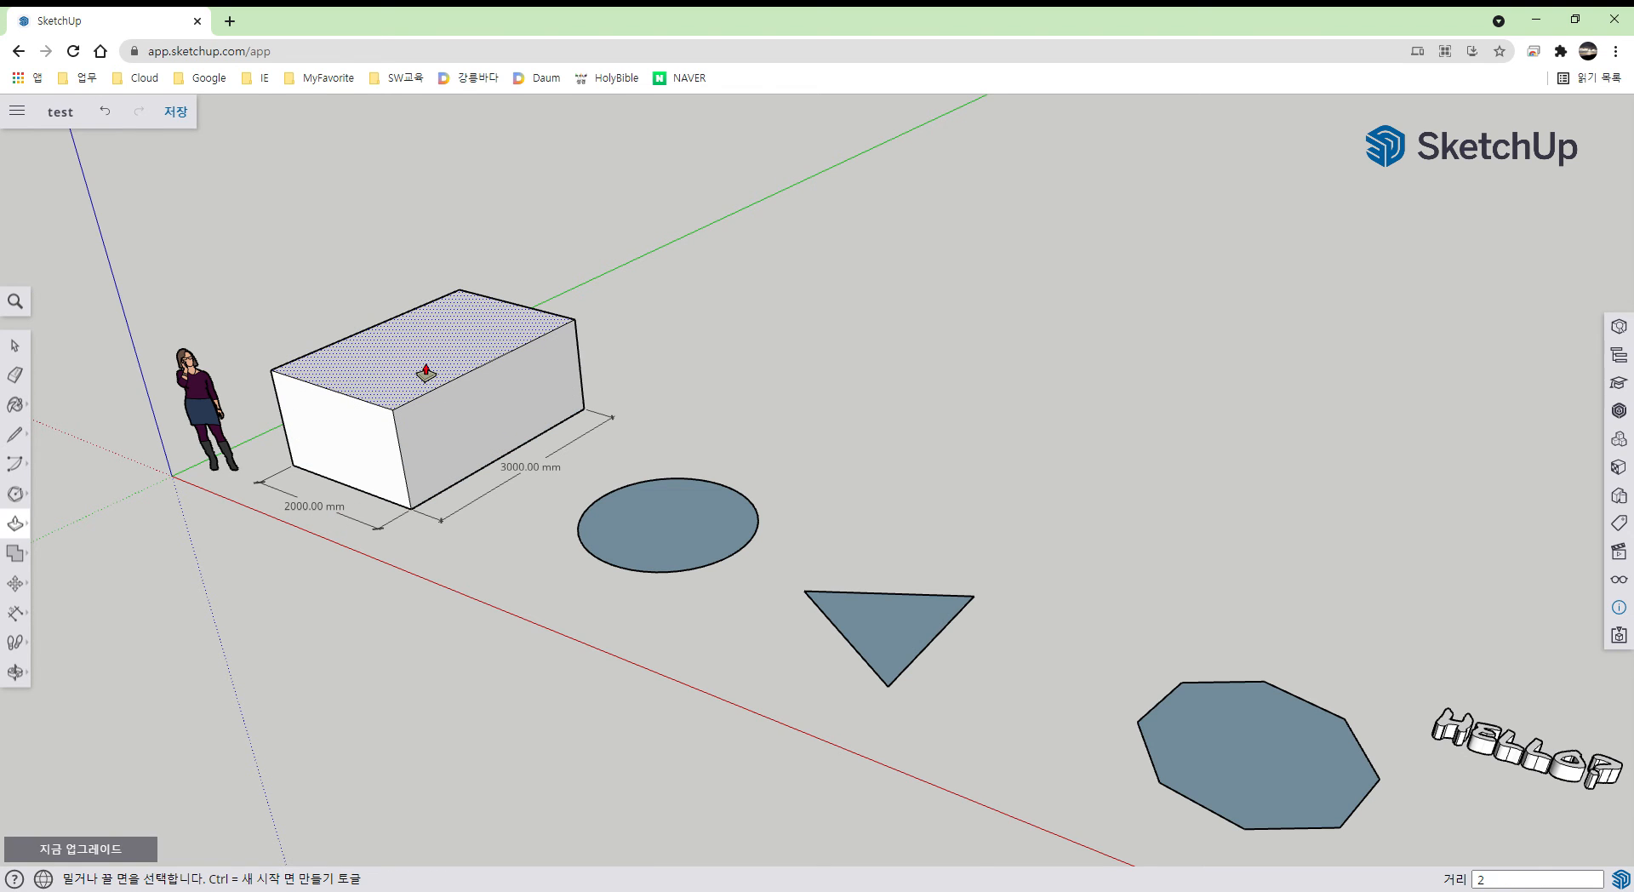
type("000")
key("Return")
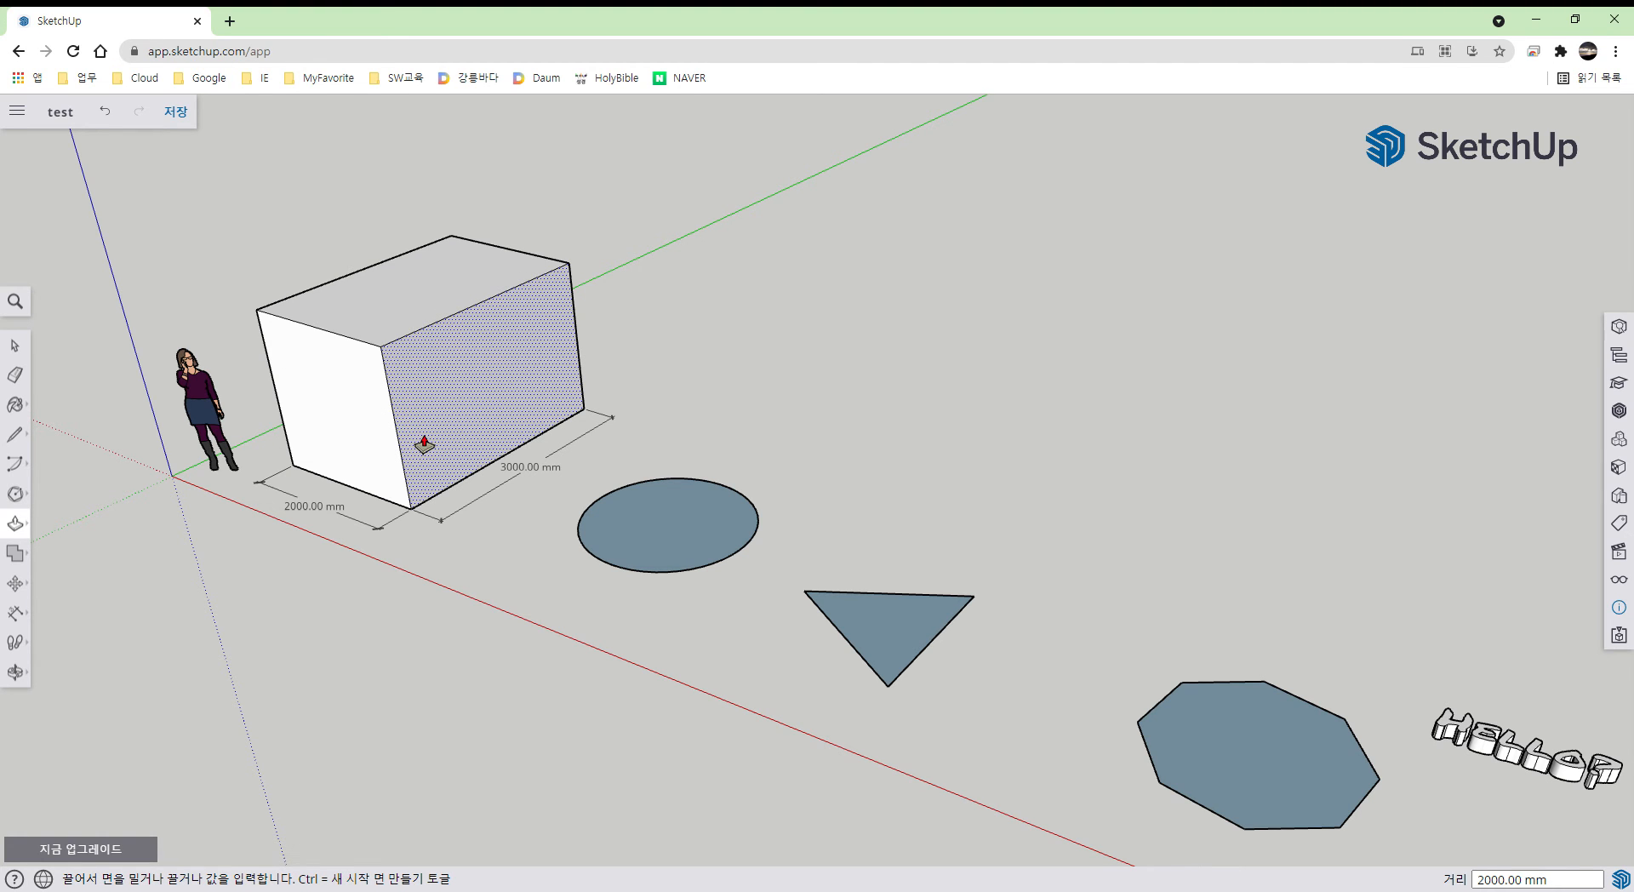
left_click(24, 617)
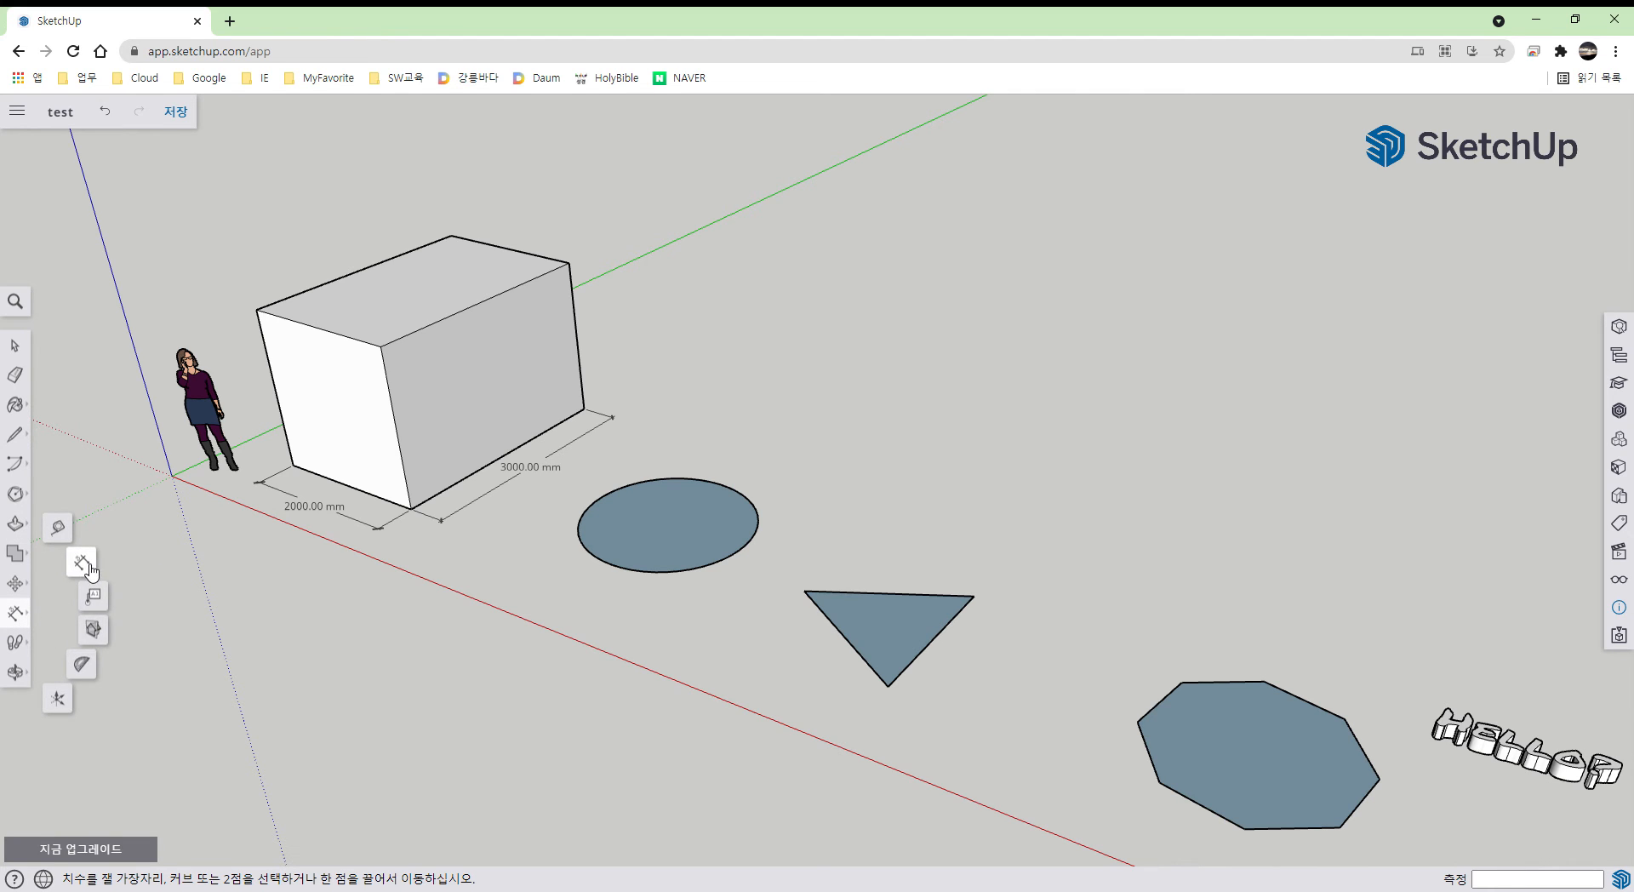
- Dimension the box's front vertical edge at 2000 mm, placing the label to its left
left_click(257, 310)
left_click(292, 465)
left_click(264, 482)
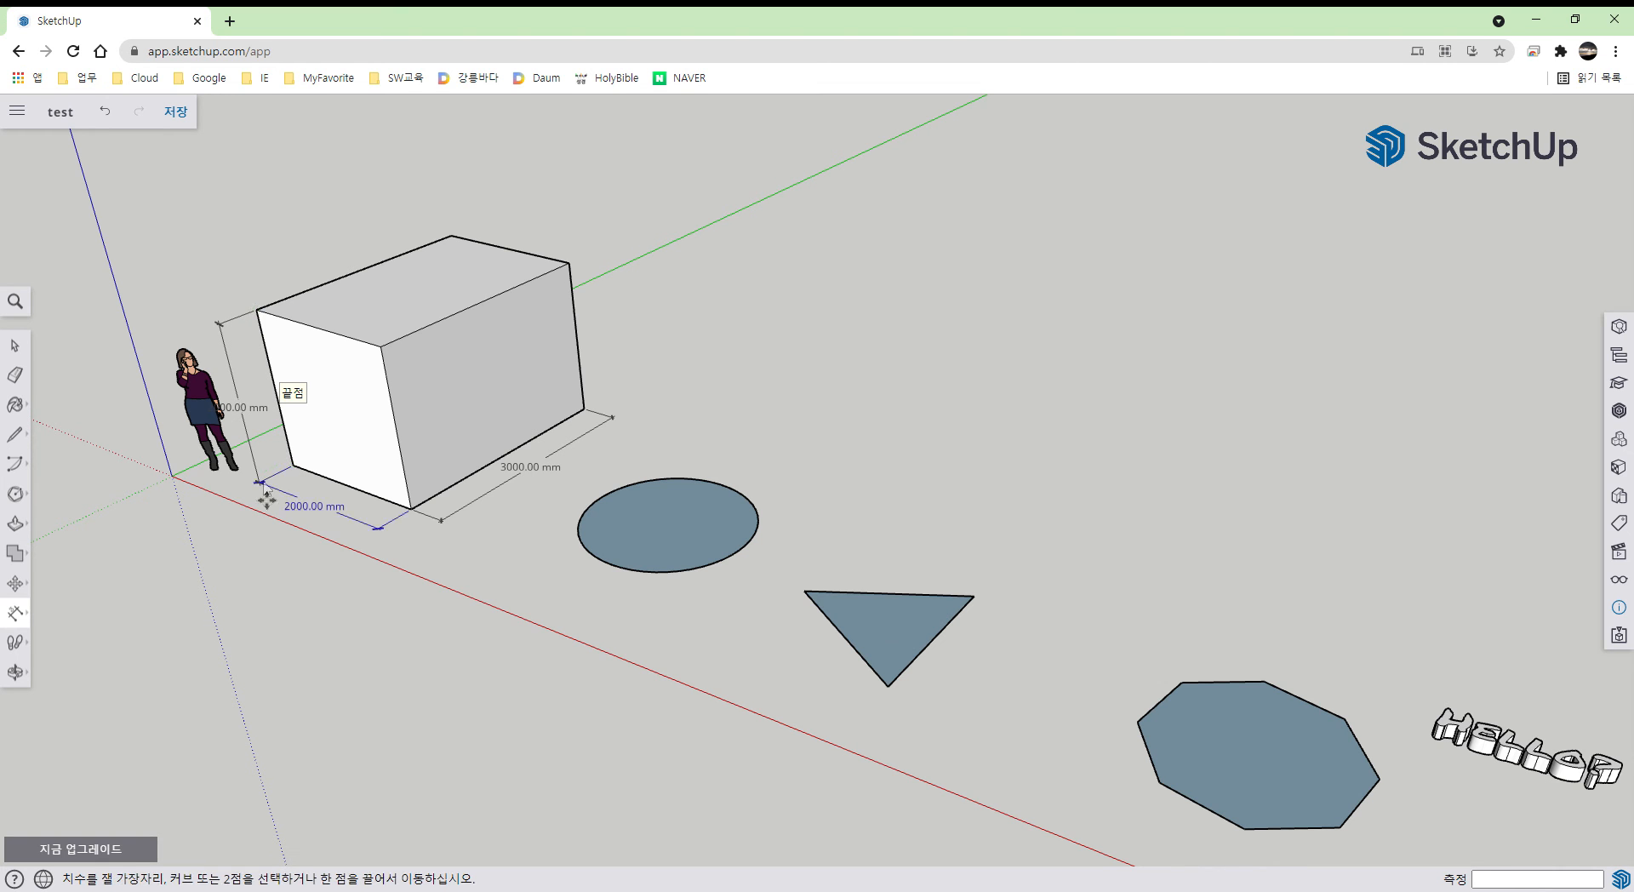
middle_click_drag(207, 519, 380, 461)
key("space")
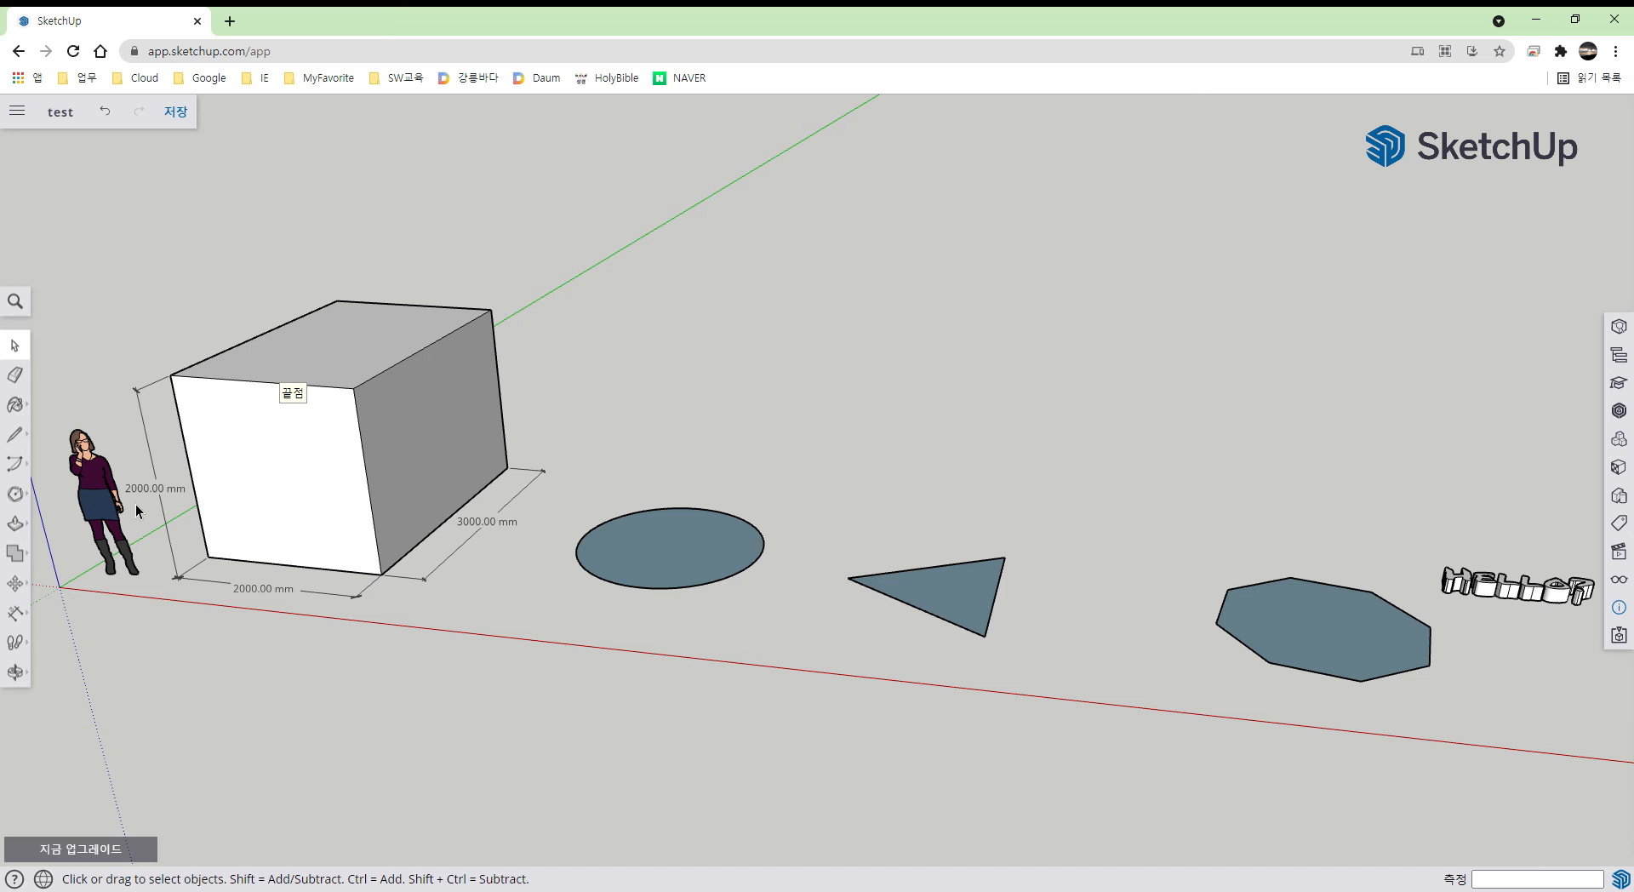
middle_click_drag(136, 504, 176, 557)
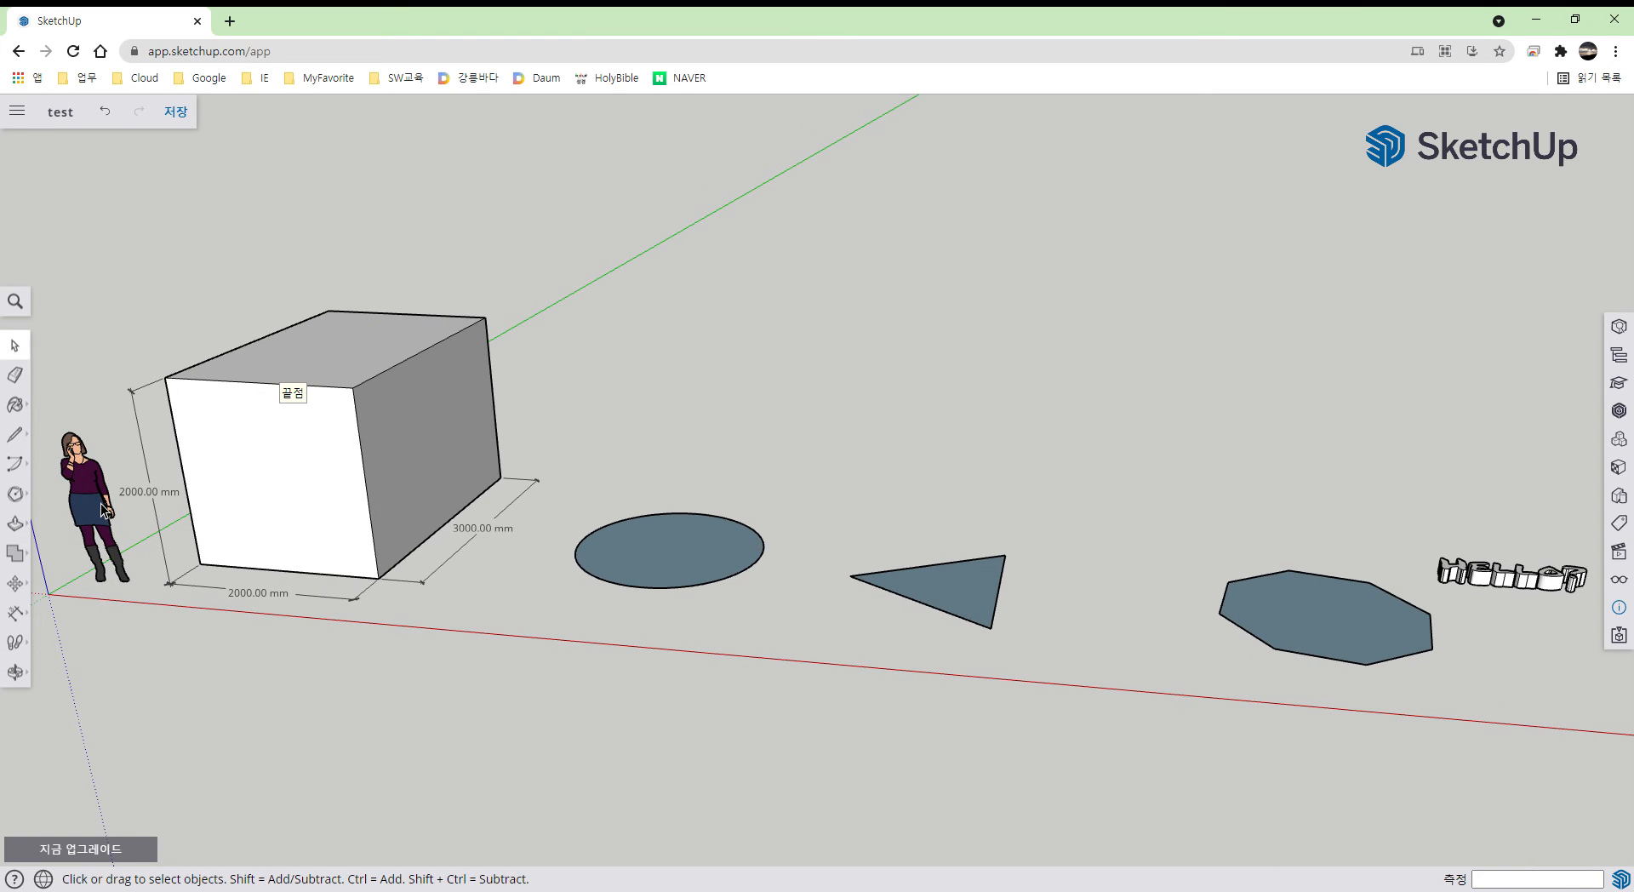
left_click_drag(100, 504, 372, 584)
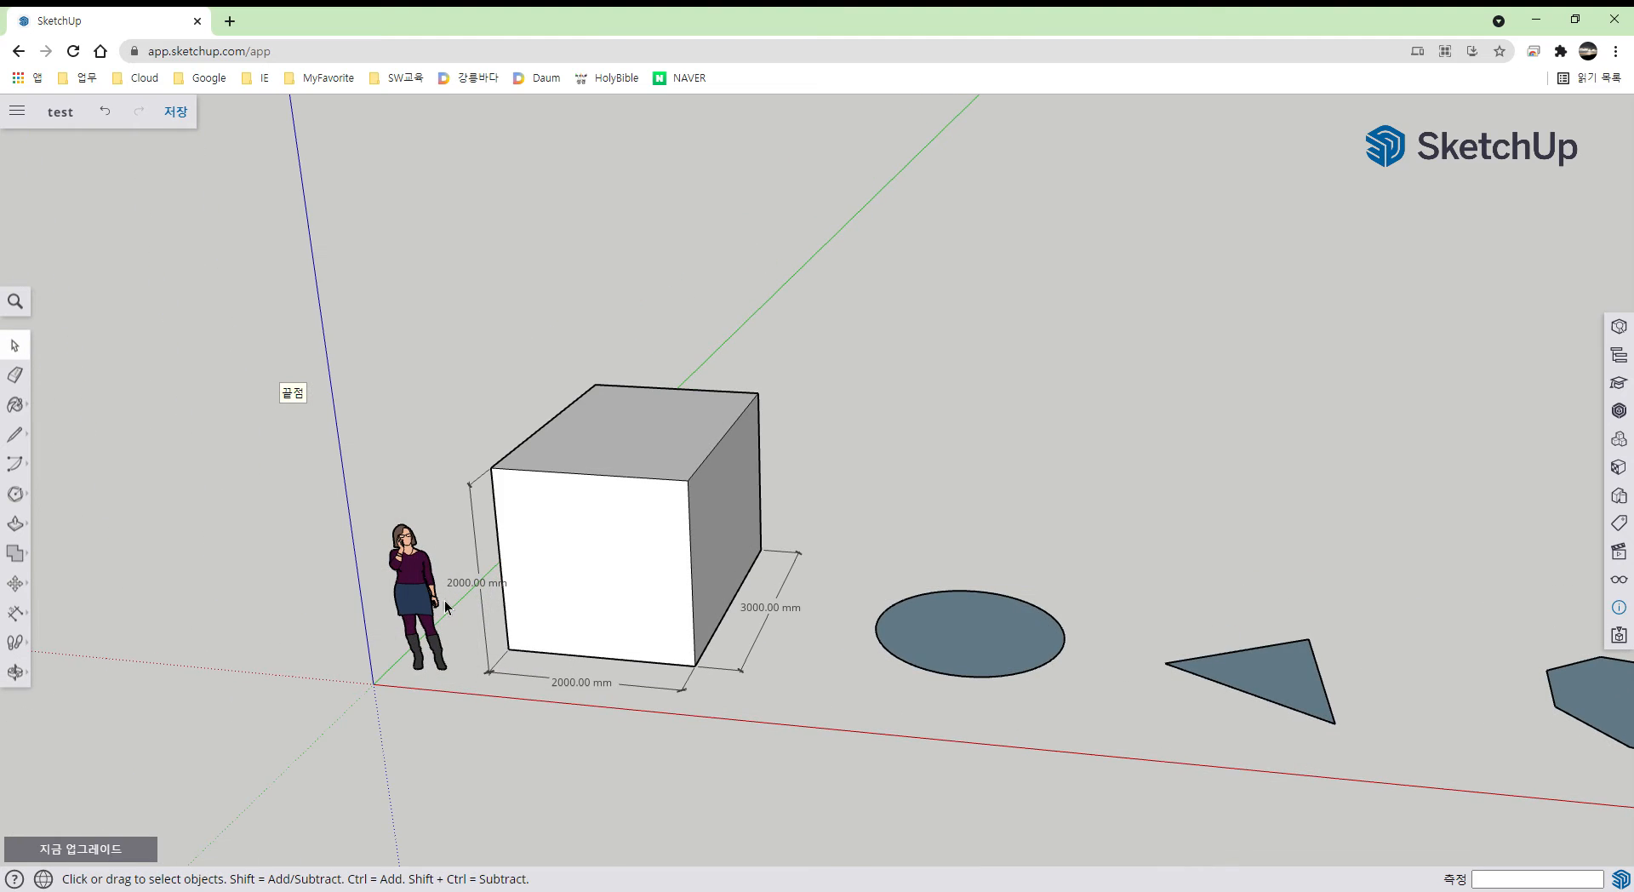
scroll(446, 600, "up", 1)
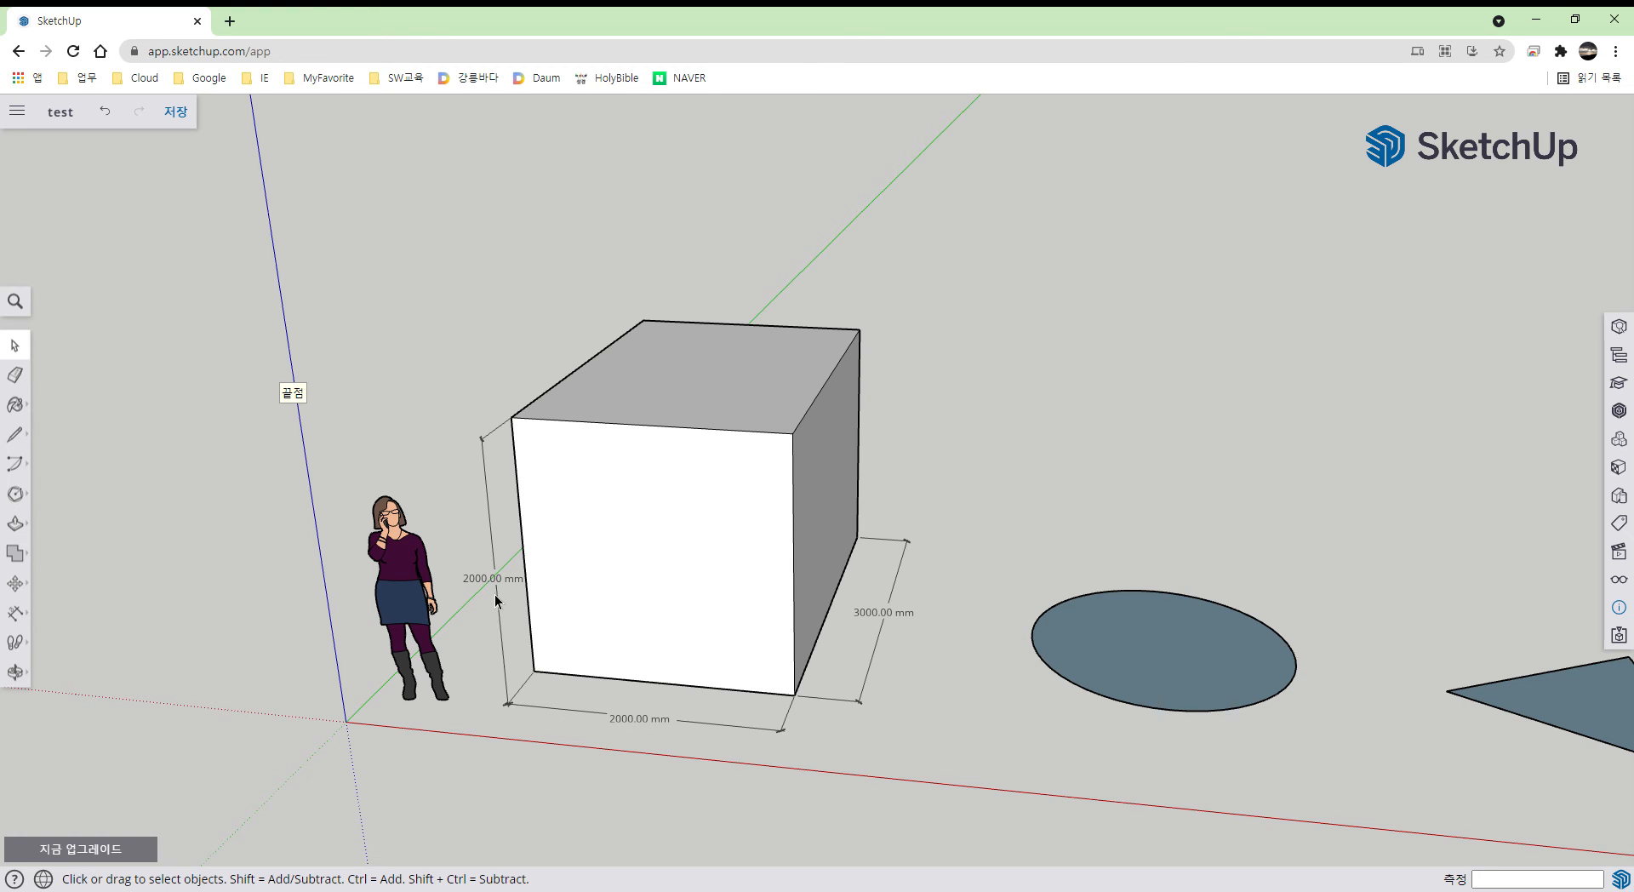
left_click(1620, 610)
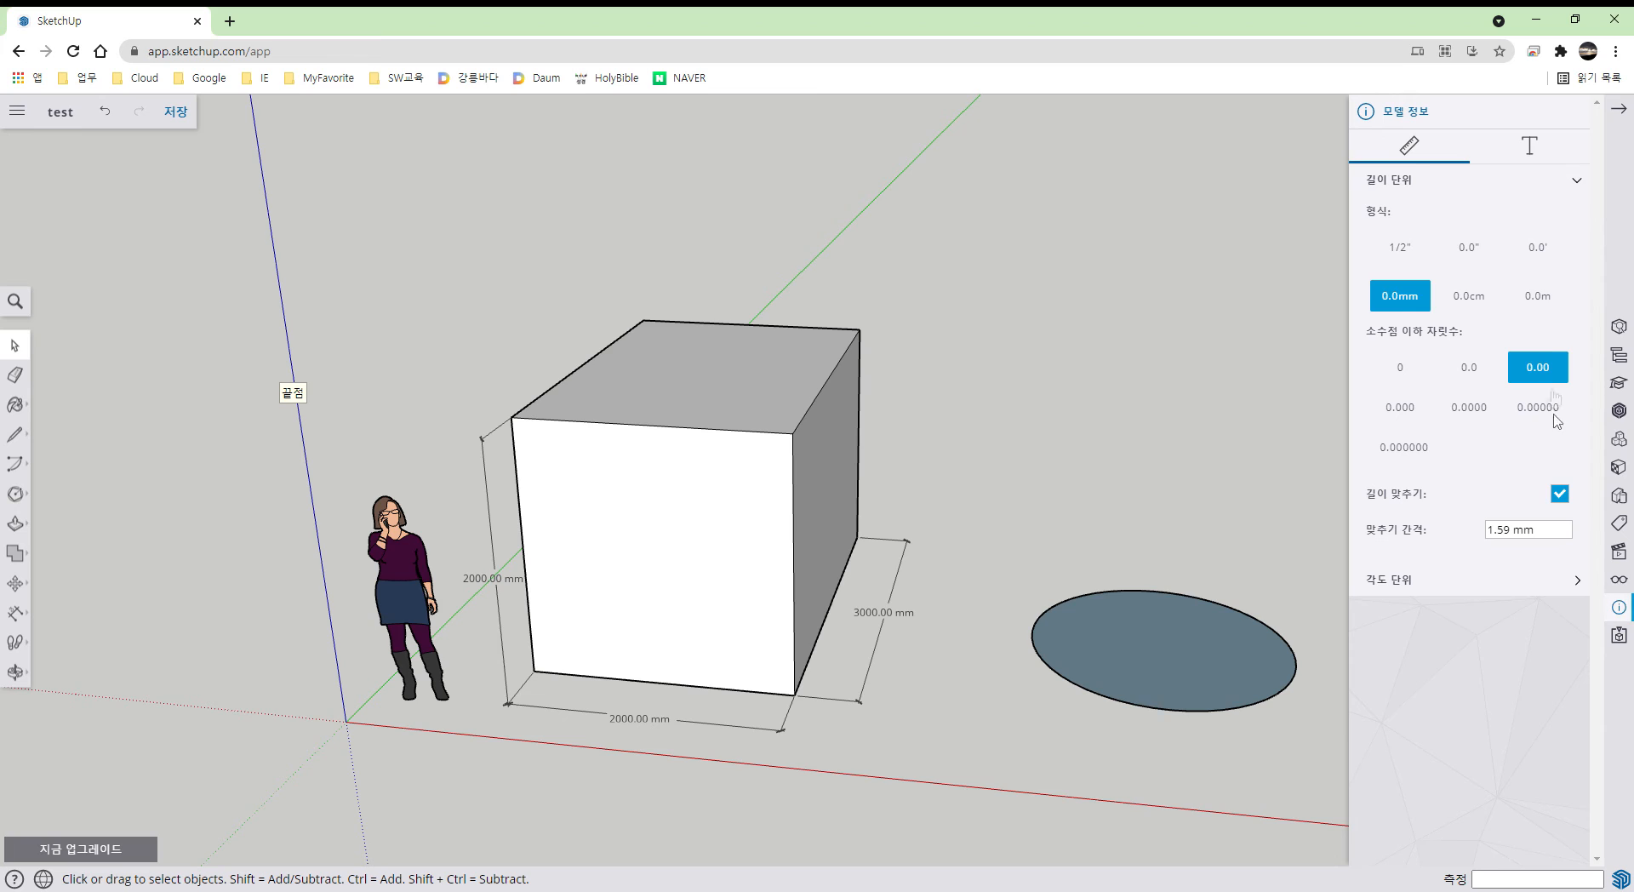
left_click(1491, 300)
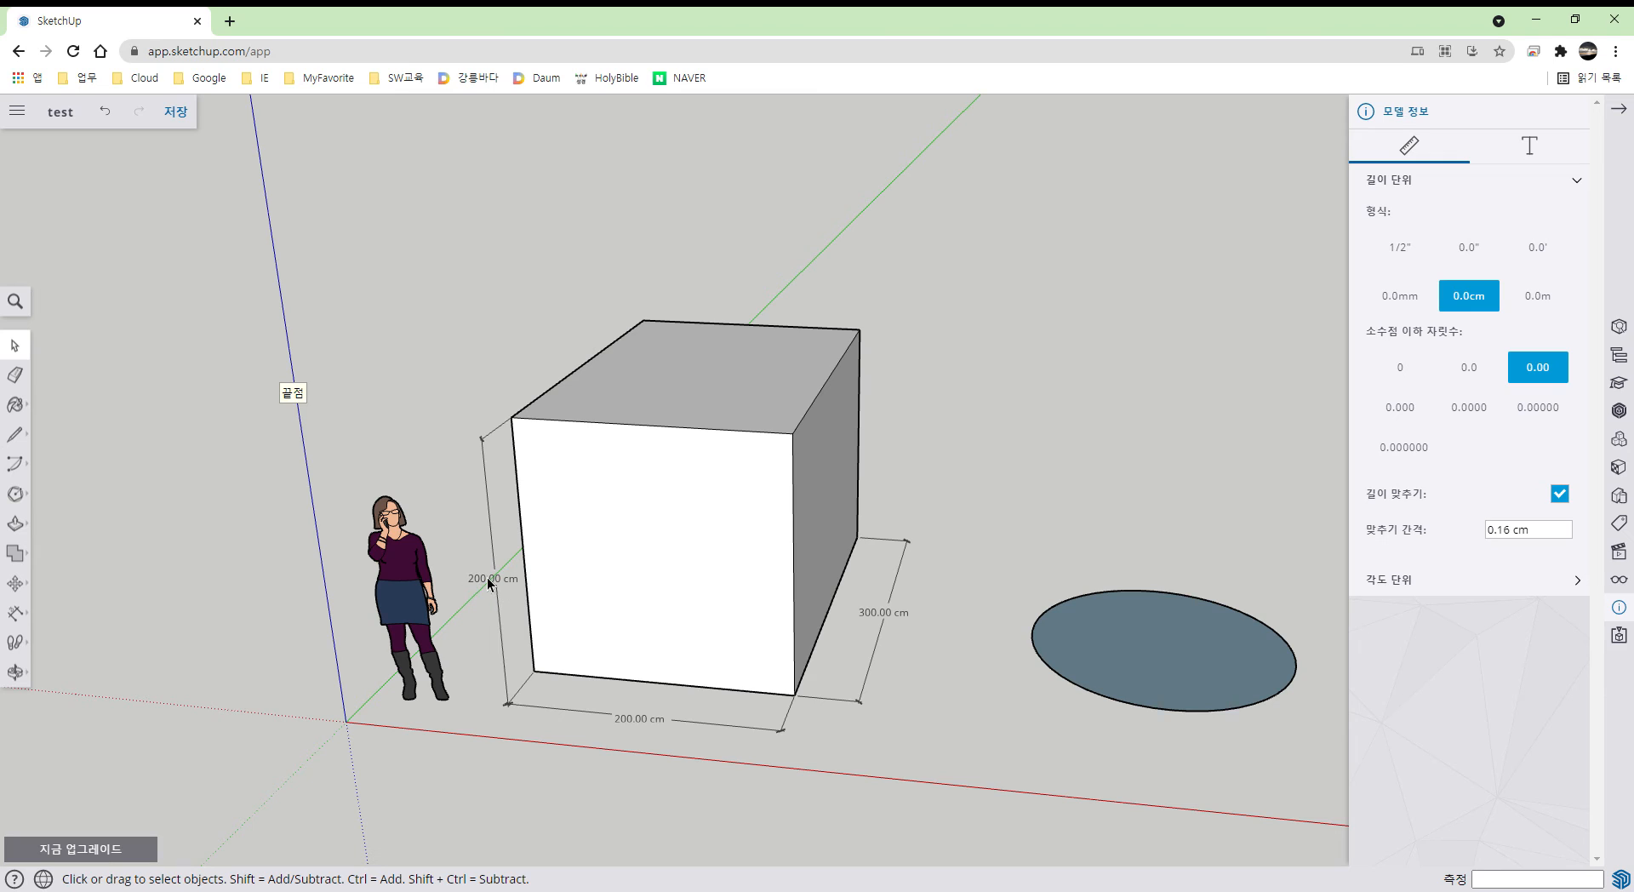
left_click(1545, 300)
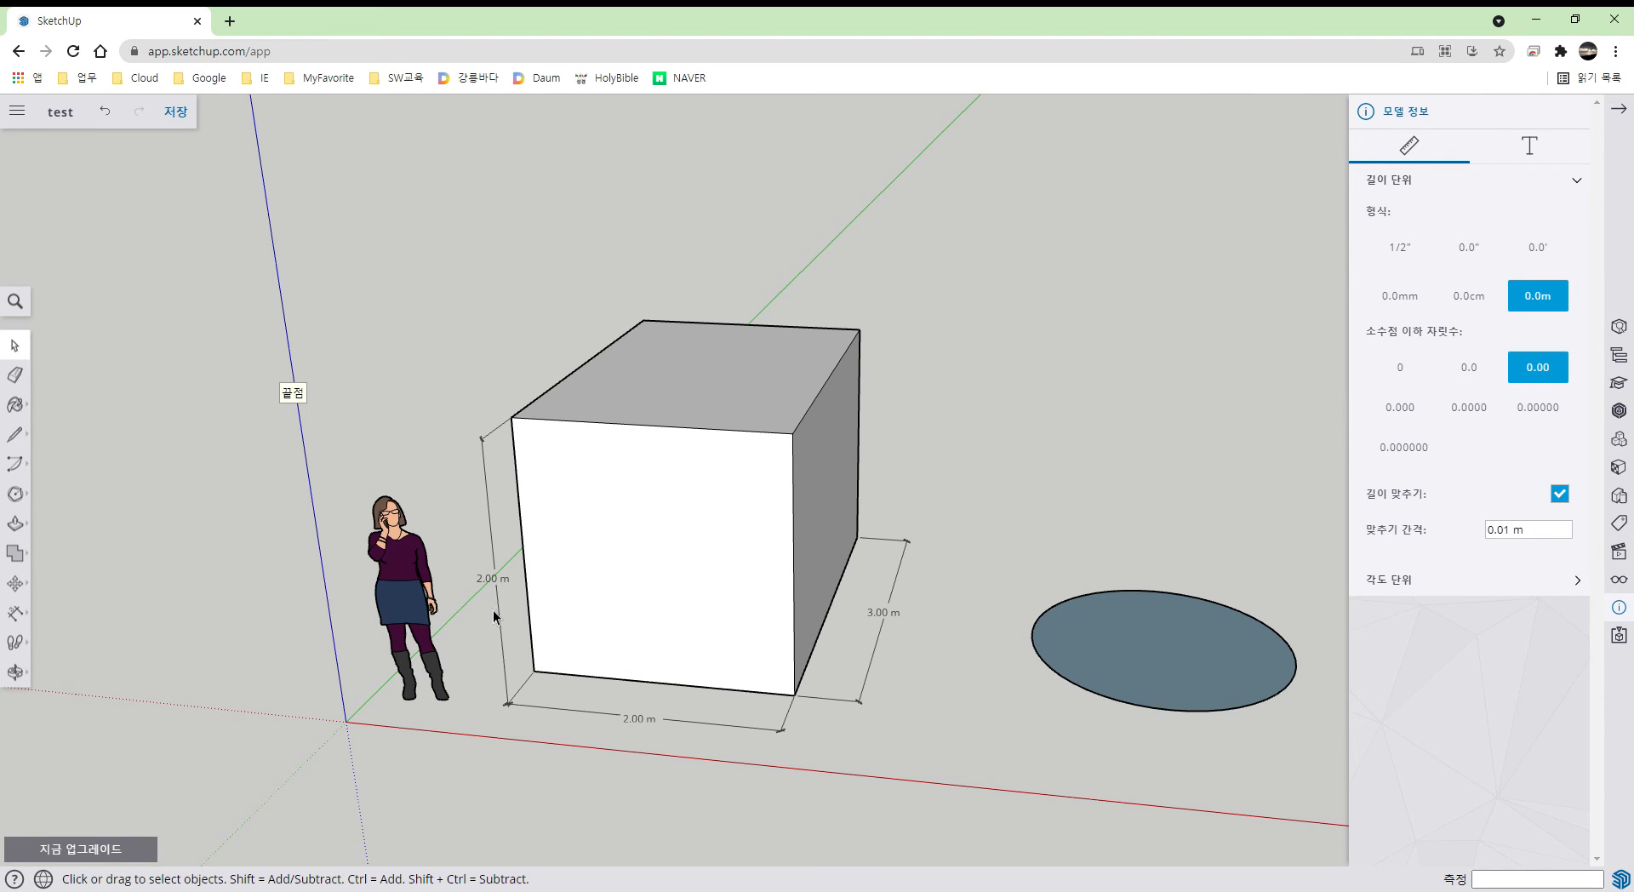
middle_click_drag(489, 606, 562, 460)
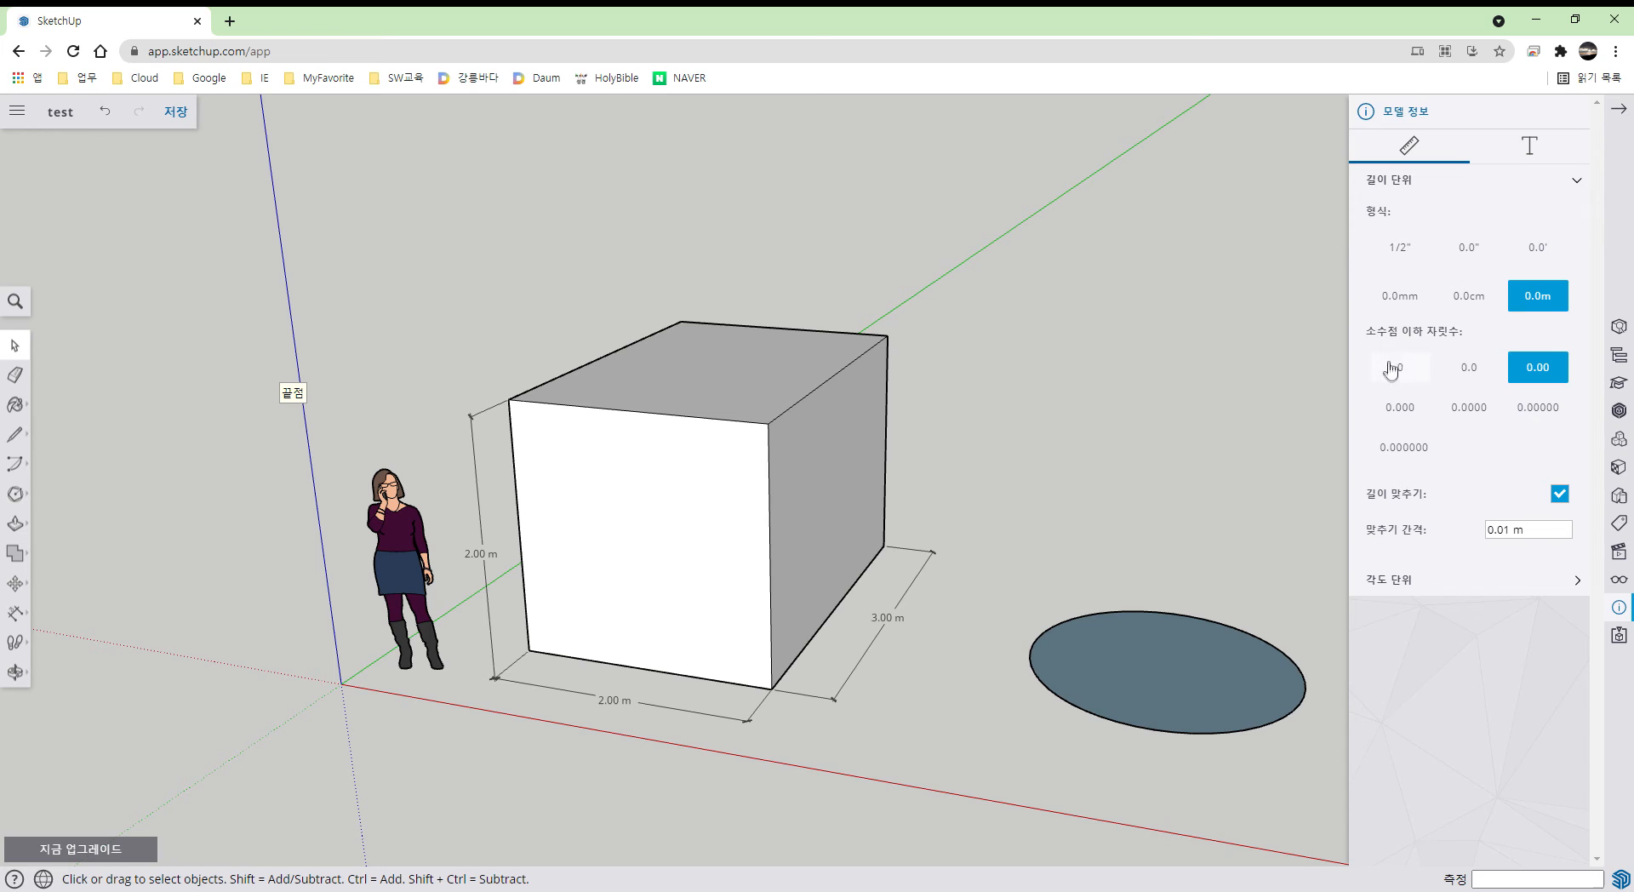
left_click(1398, 300)
left_click(1619, 108)
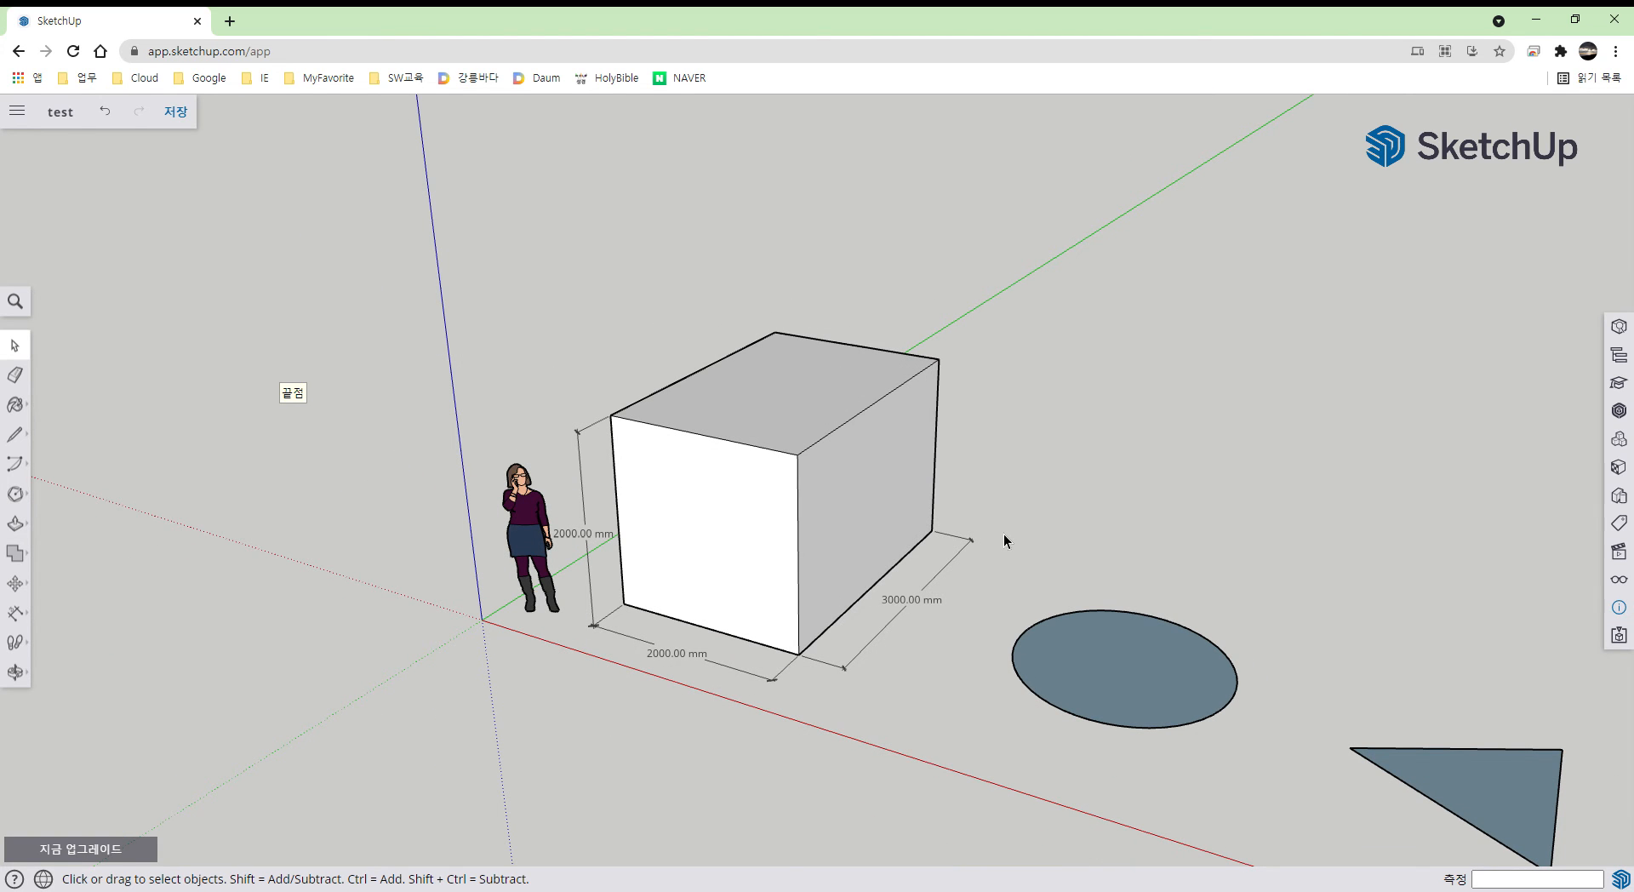
- Push/pull the circle up 3000 mm into a cylinder
scroll(1004, 534, "down", 1)
middle_click_drag(1007, 536, 693, 451, "shift")
key("p")
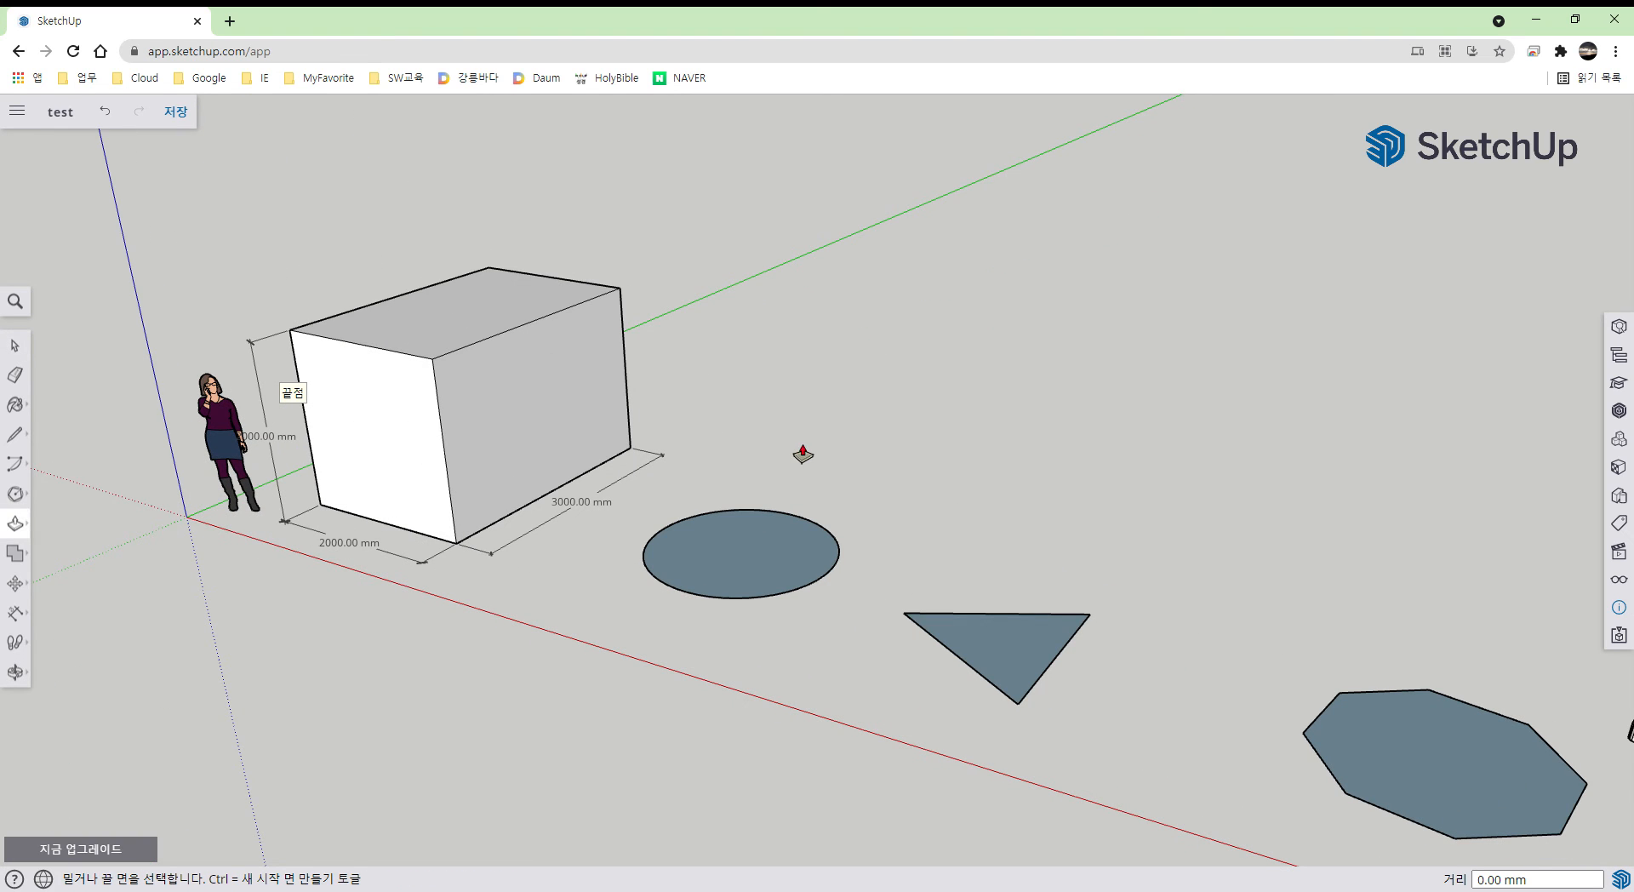
left_click(771, 565)
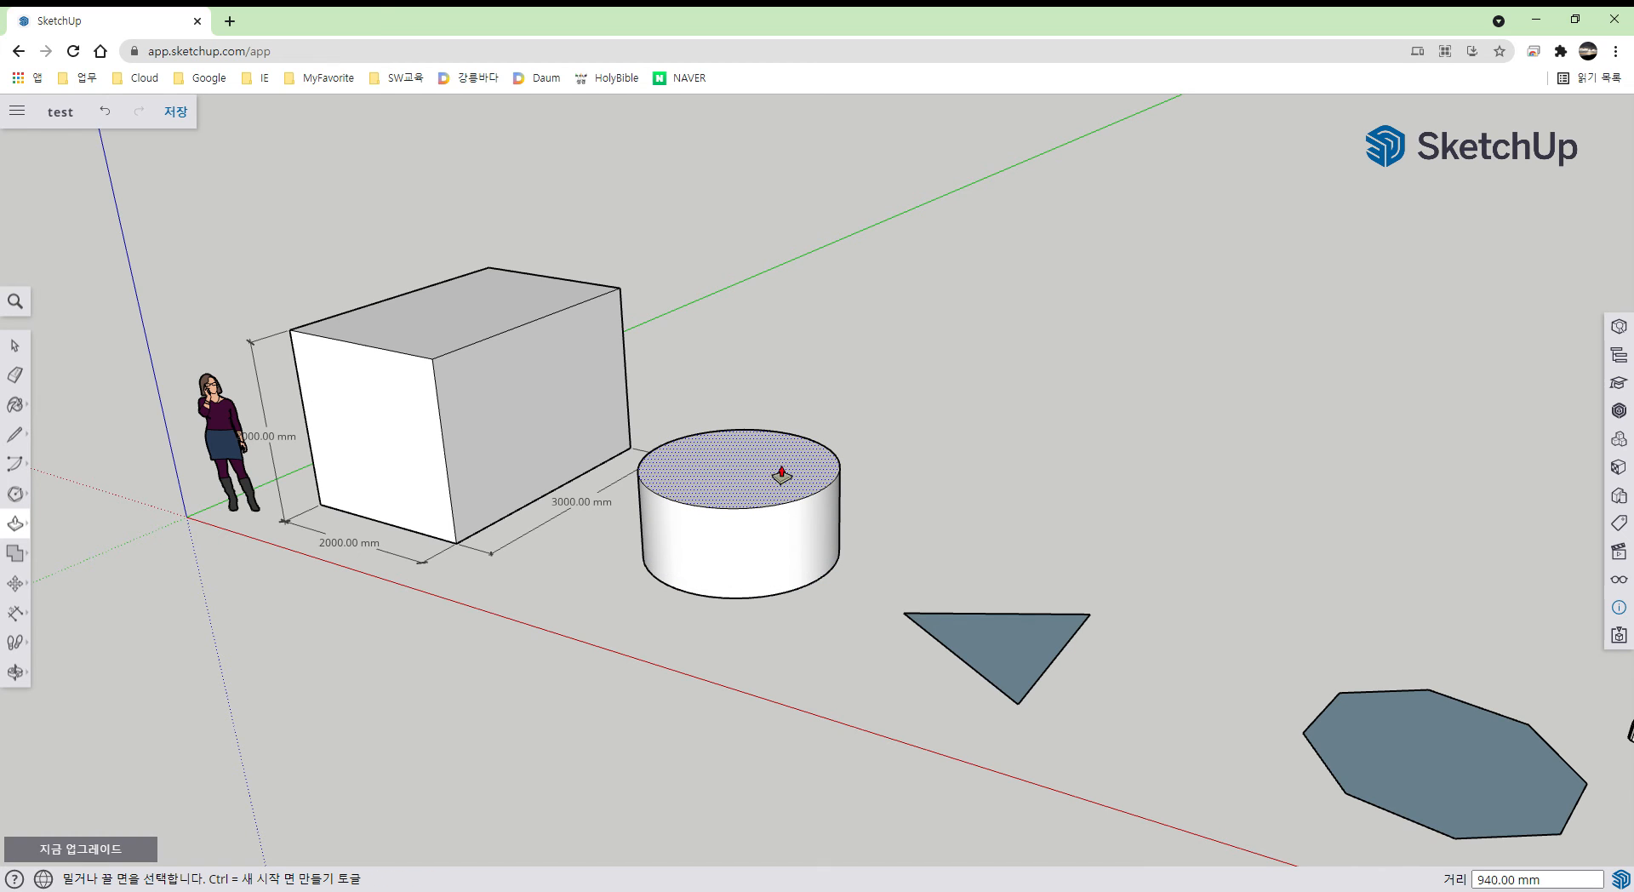
type("3")
key("Return")
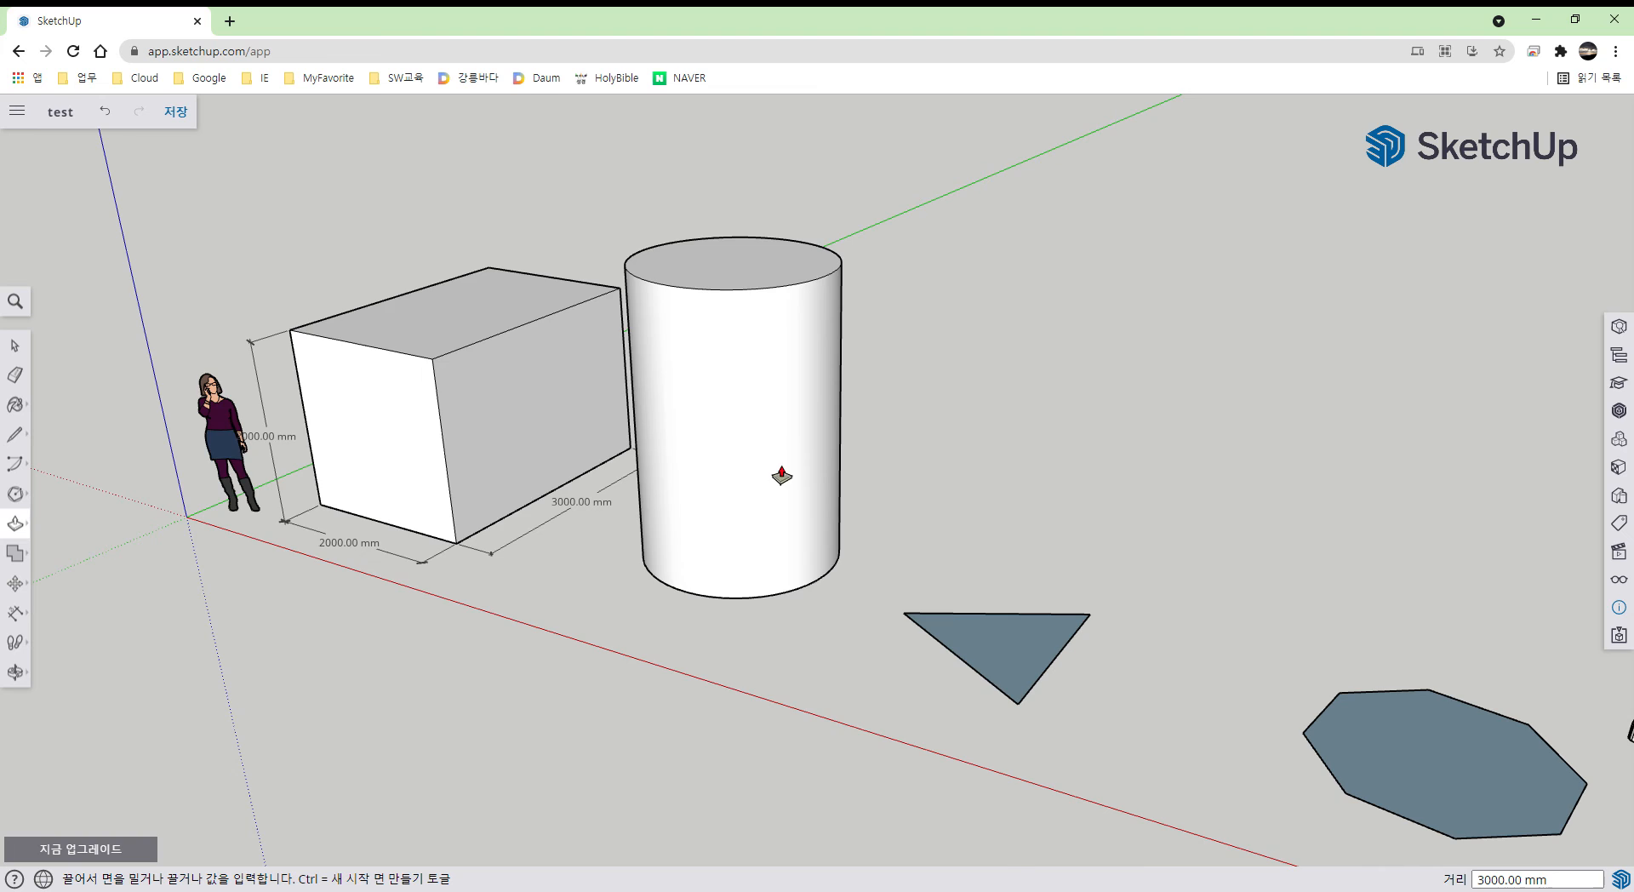
middle_click_drag(782, 475, 810, 766)
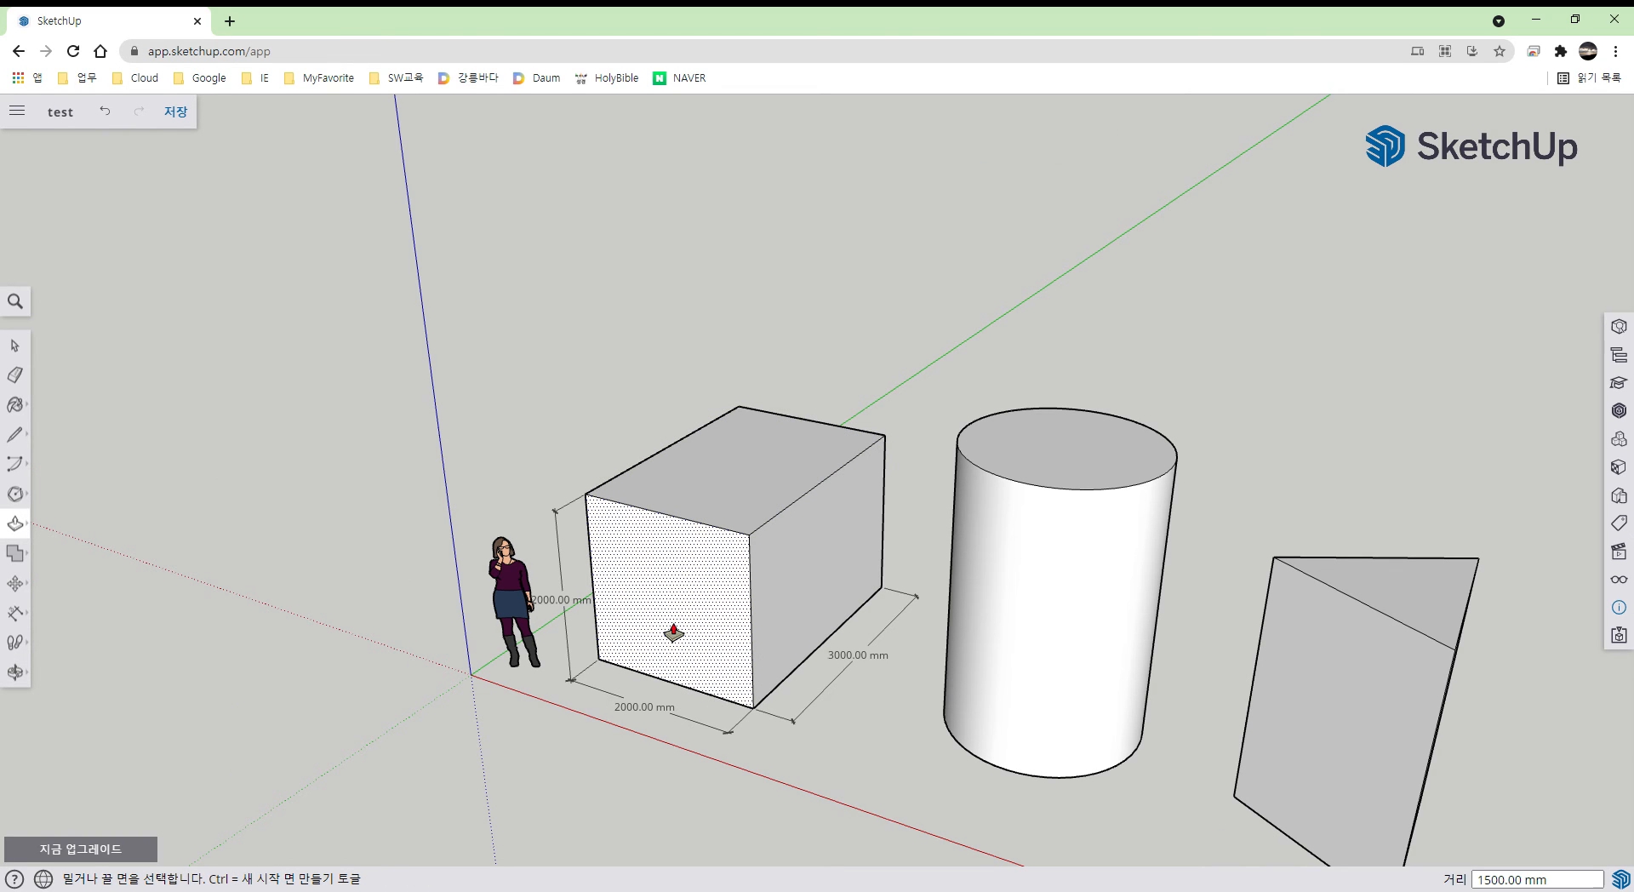
- Push the box's front face inward to shorten its depth
left_click_drag(673, 632, 720, 609)
key("ctrl+z")
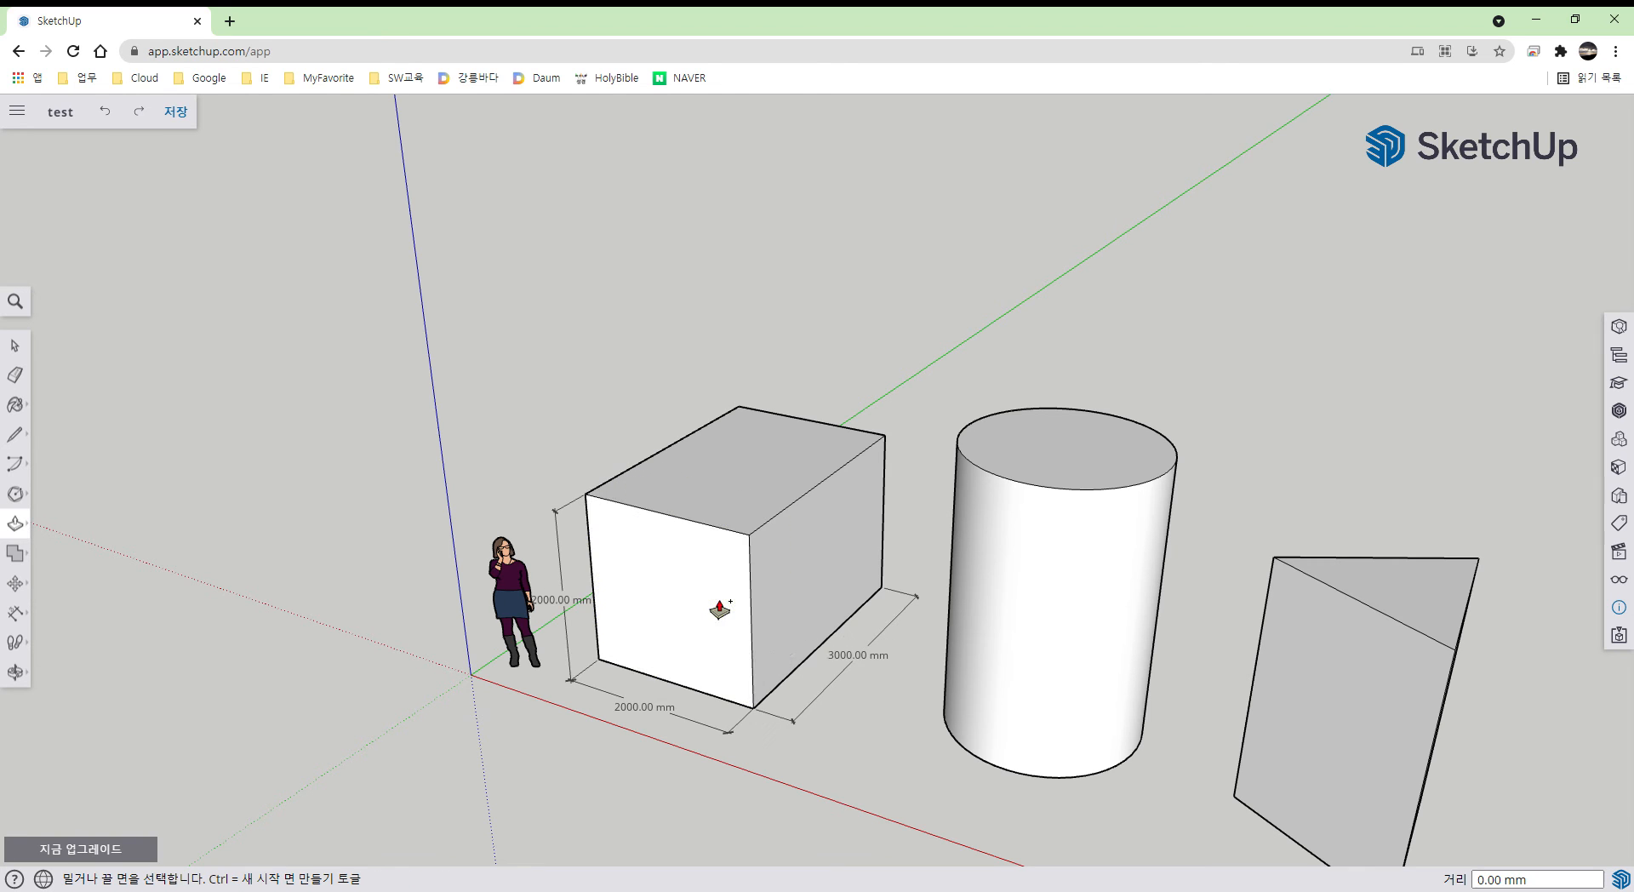
left_click_drag(656, 624, 682, 605)
- Push the box front in 1000 mm to 2000 mm depth, then lower its top to 1000 mm
type("100")
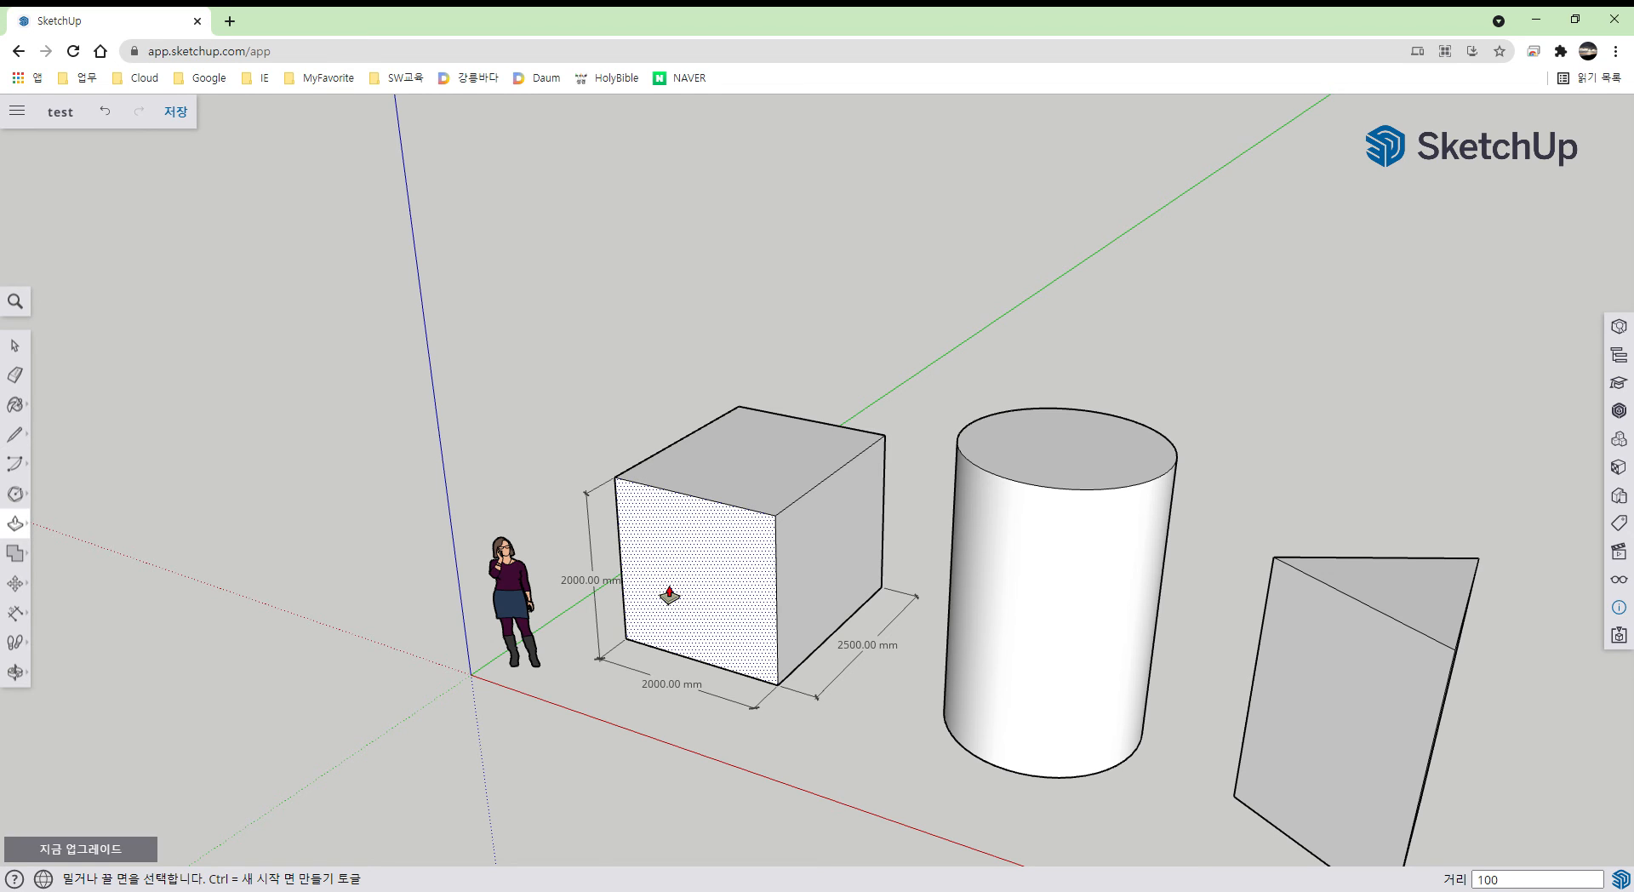
type("0")
key("Return")
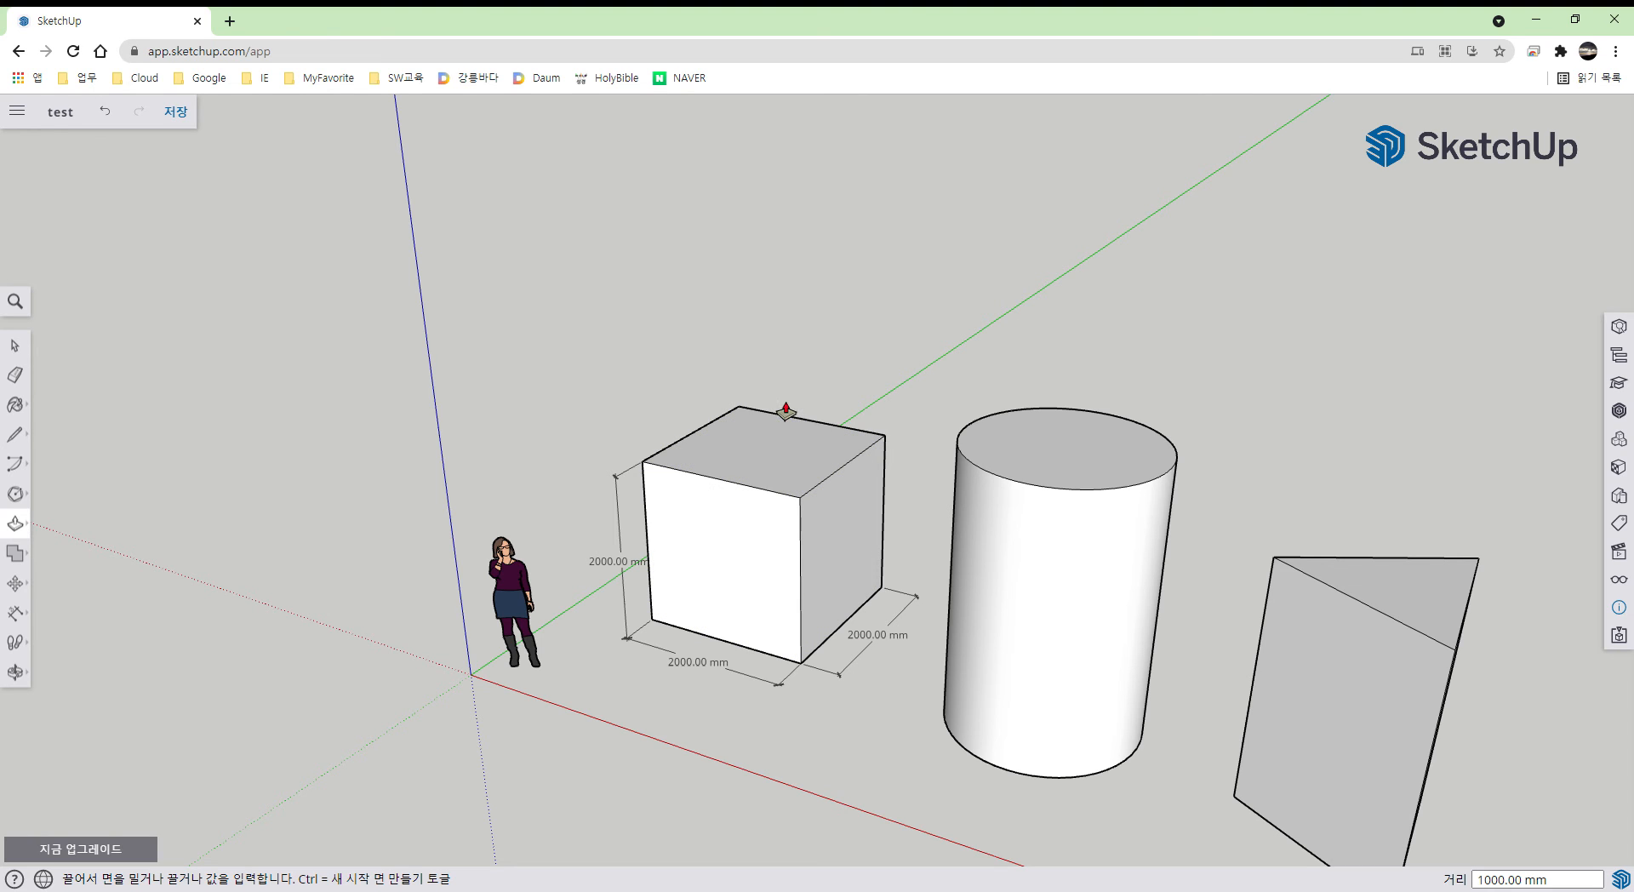
left_click_drag(783, 451, 780, 499)
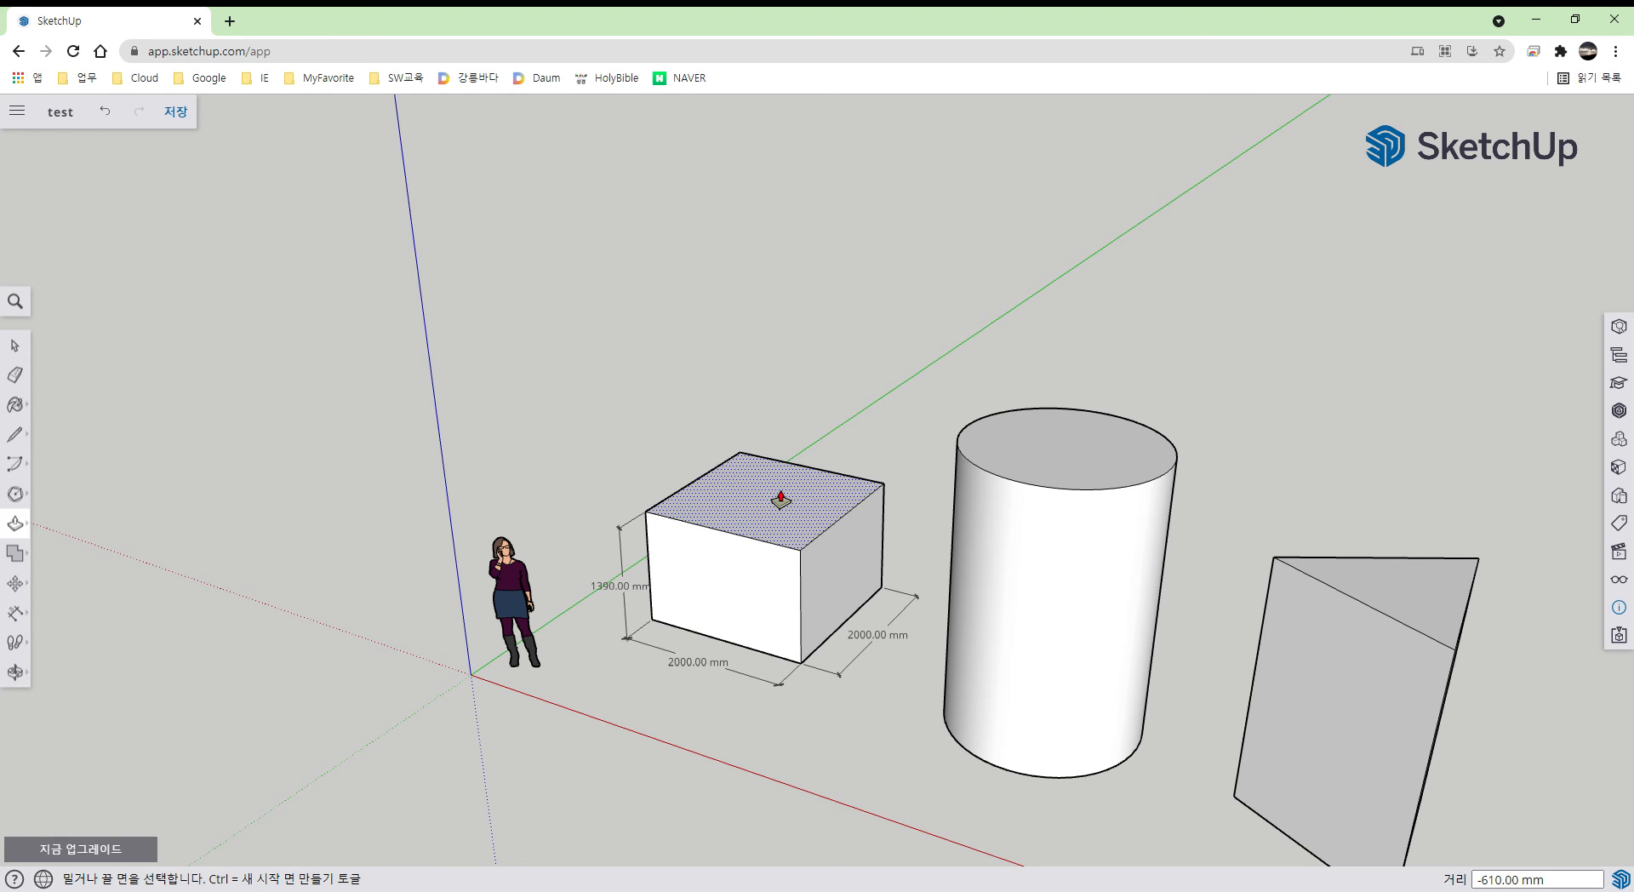
type("1000")
key("Return")
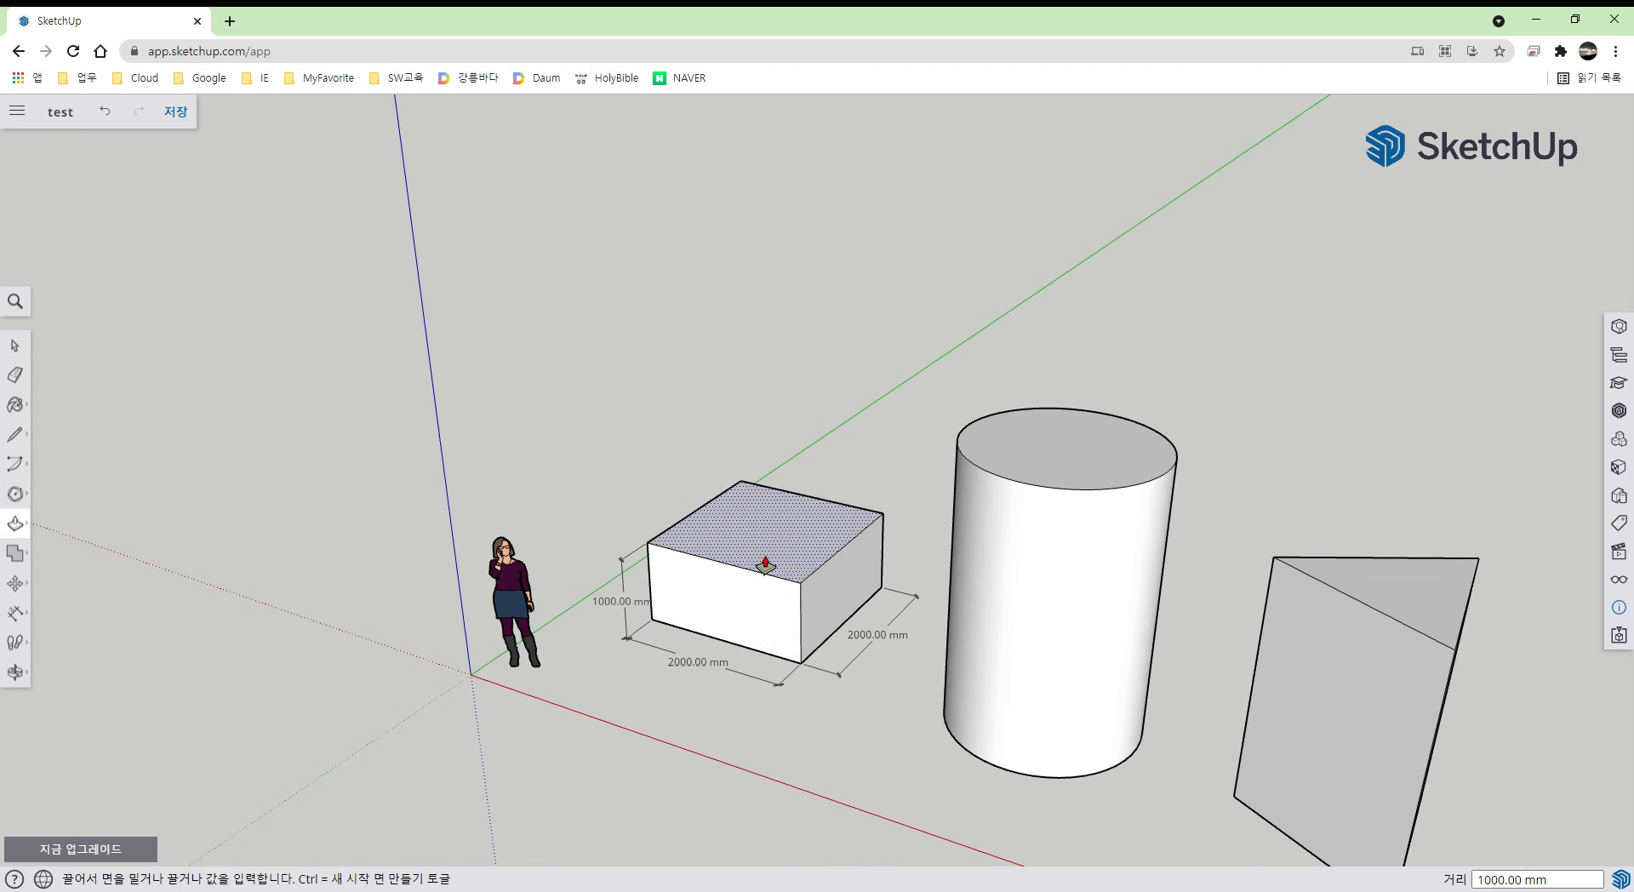
middle_click_drag(799, 602, 782, 550)
scroll(707, 587, "up", 4)
key("space")
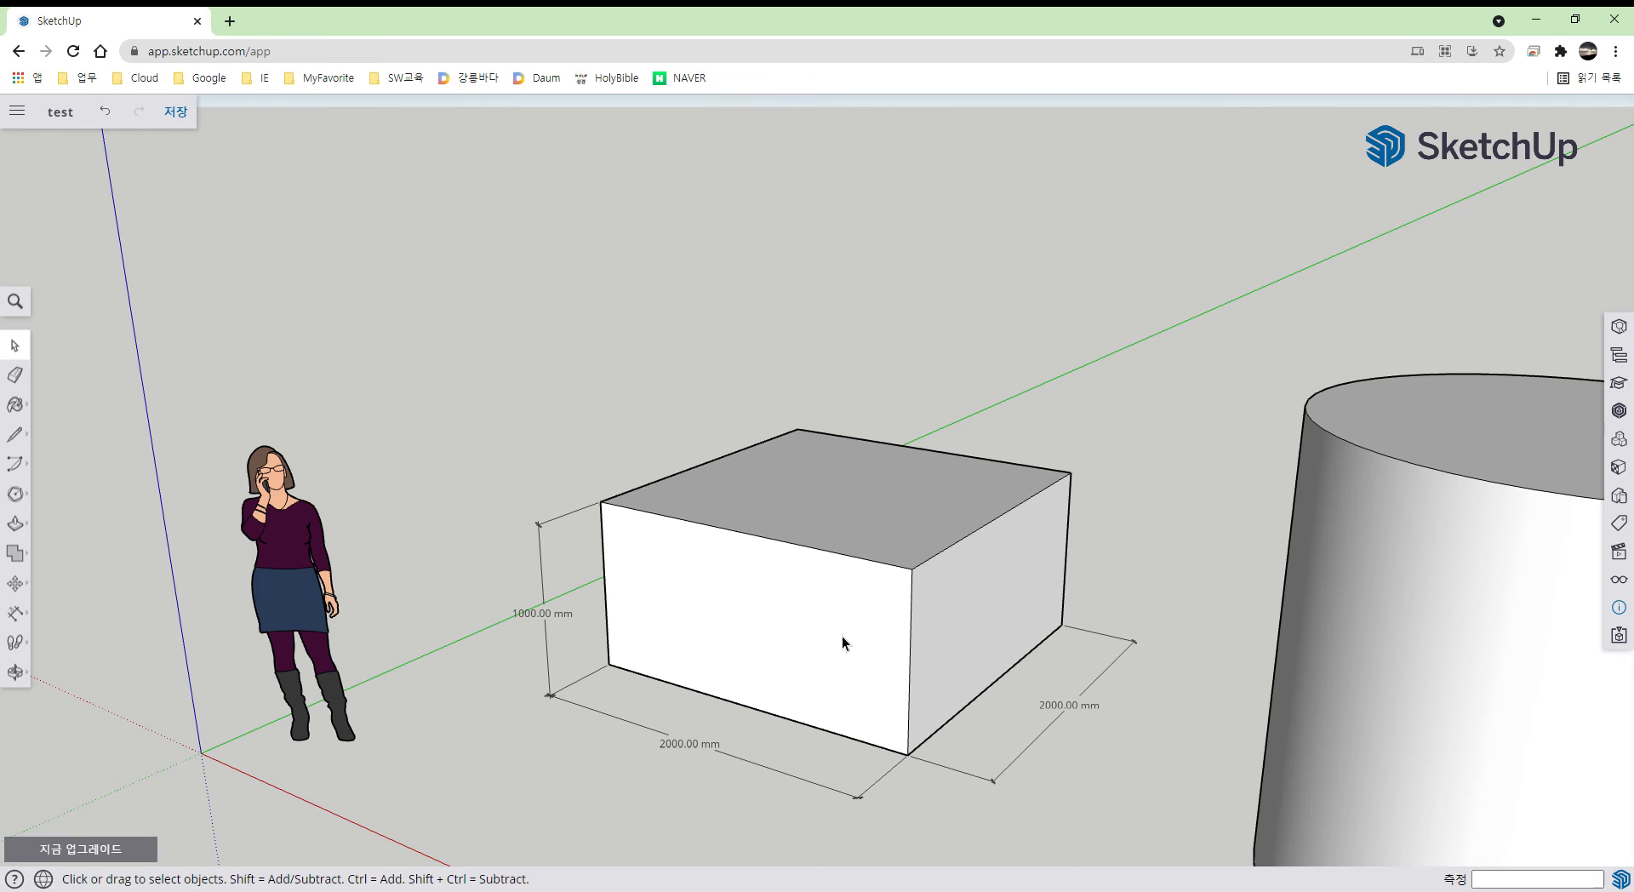
left_click(916, 576)
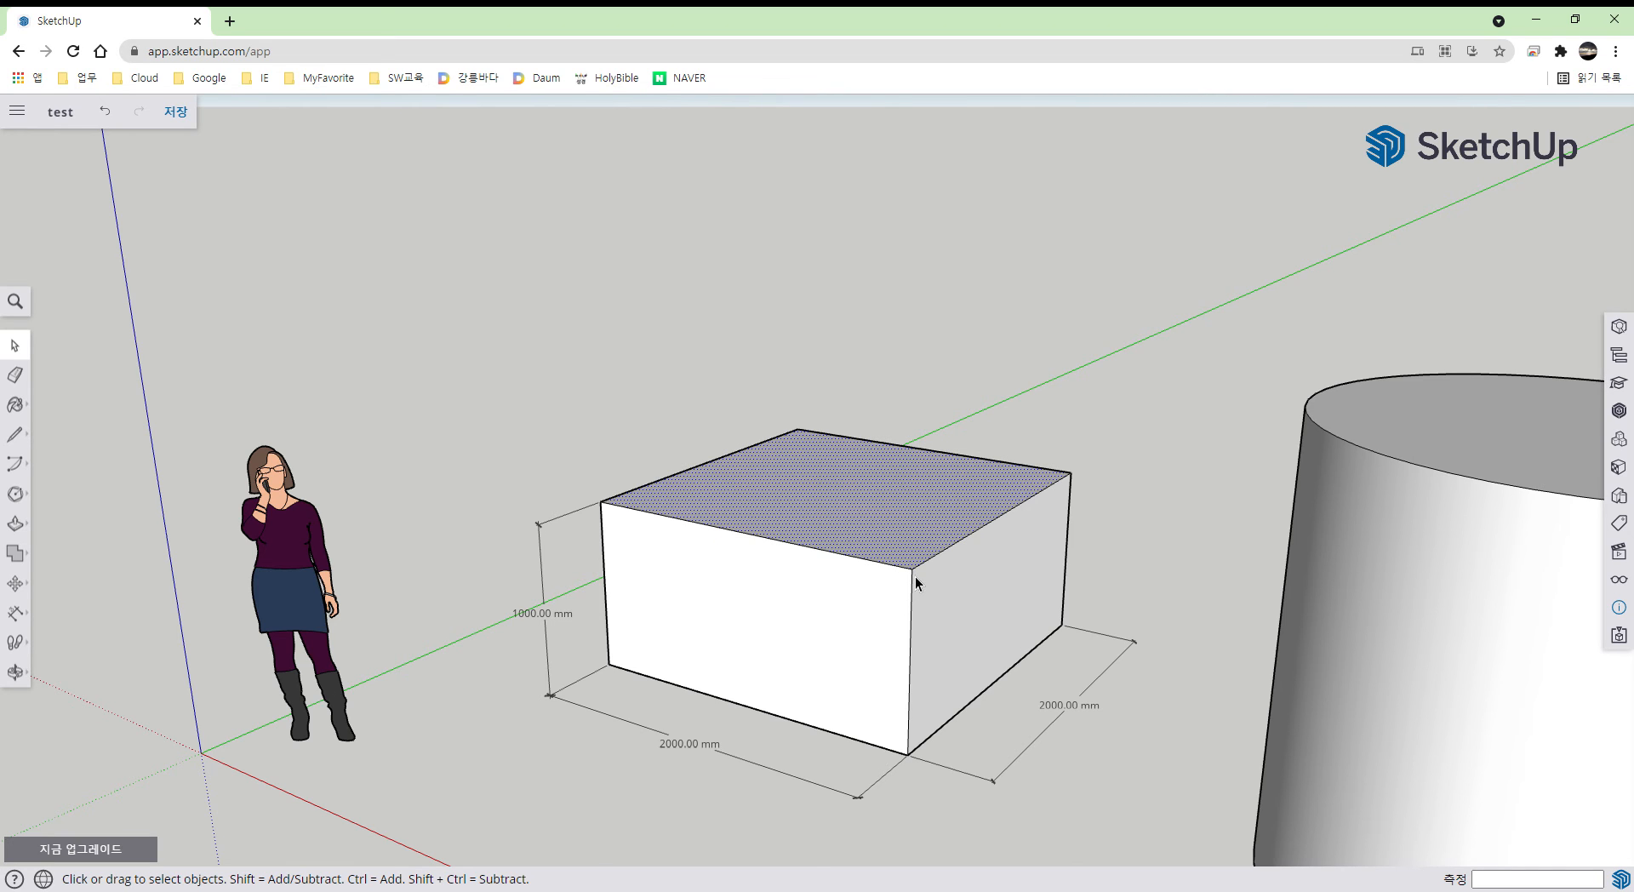
left_click(913, 594)
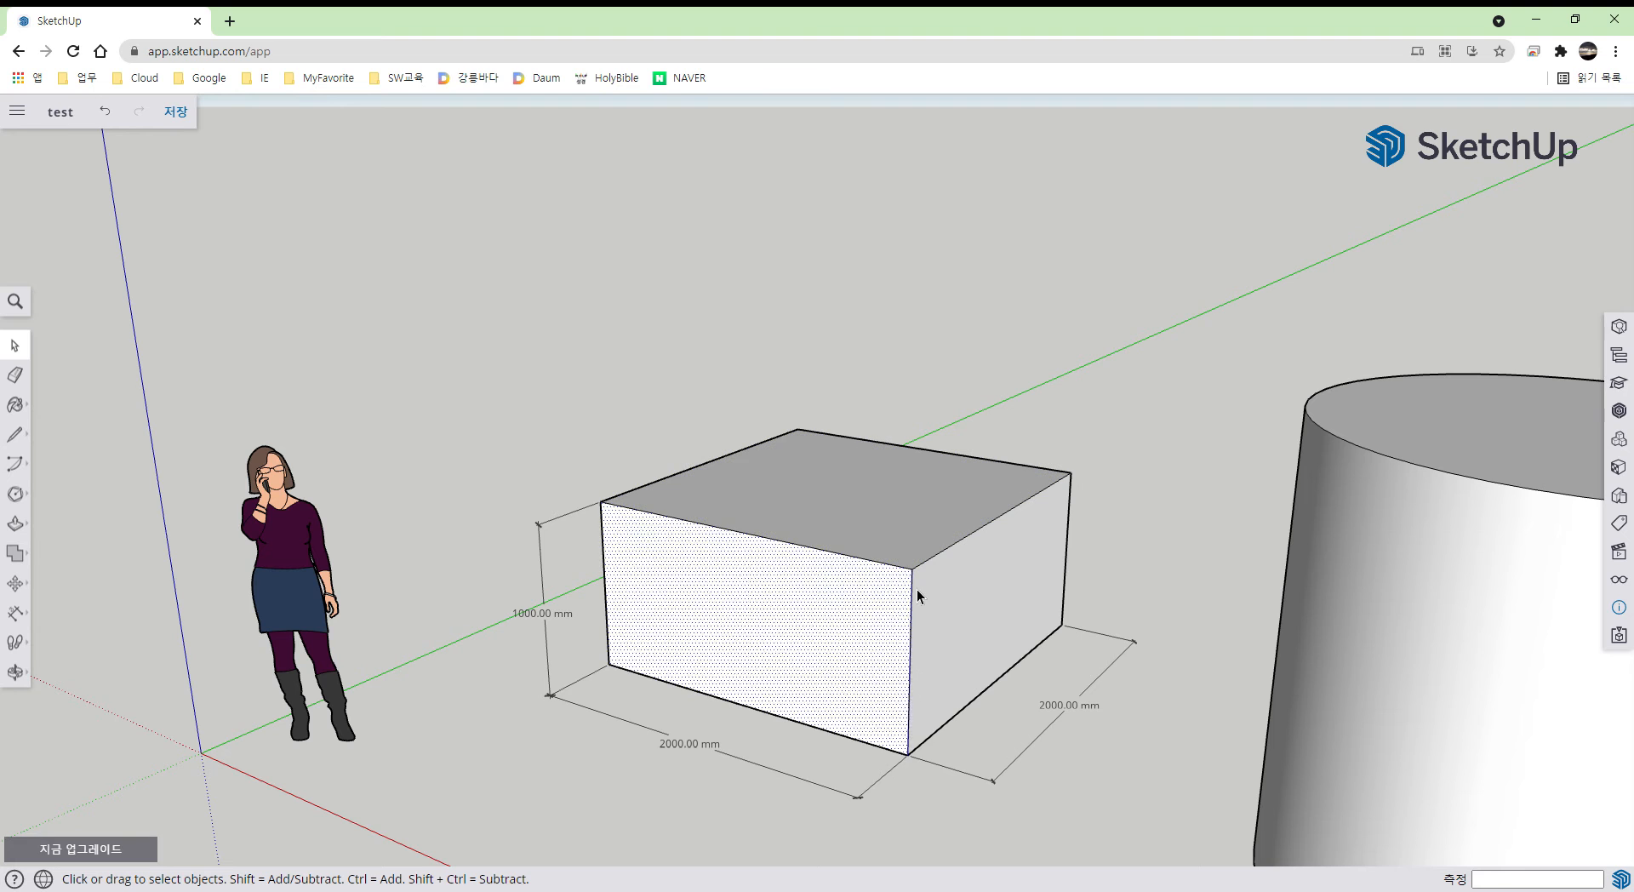
left_click(848, 634)
left_click(957, 628)
left_click(785, 627)
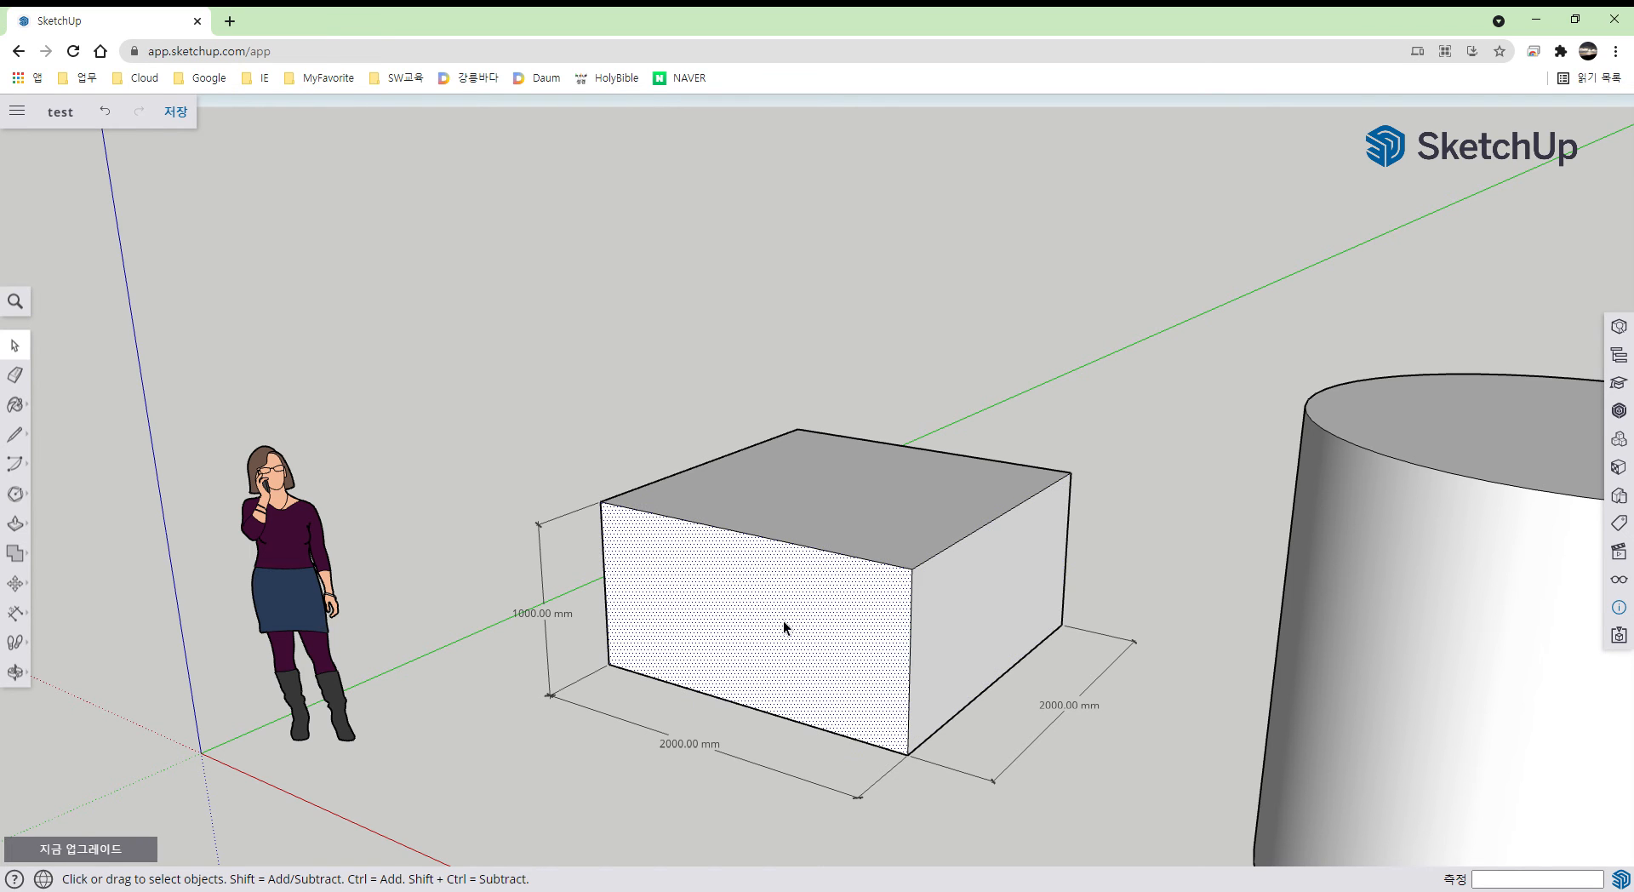
left_click(913, 608)
left_click(843, 611)
left_click(916, 604)
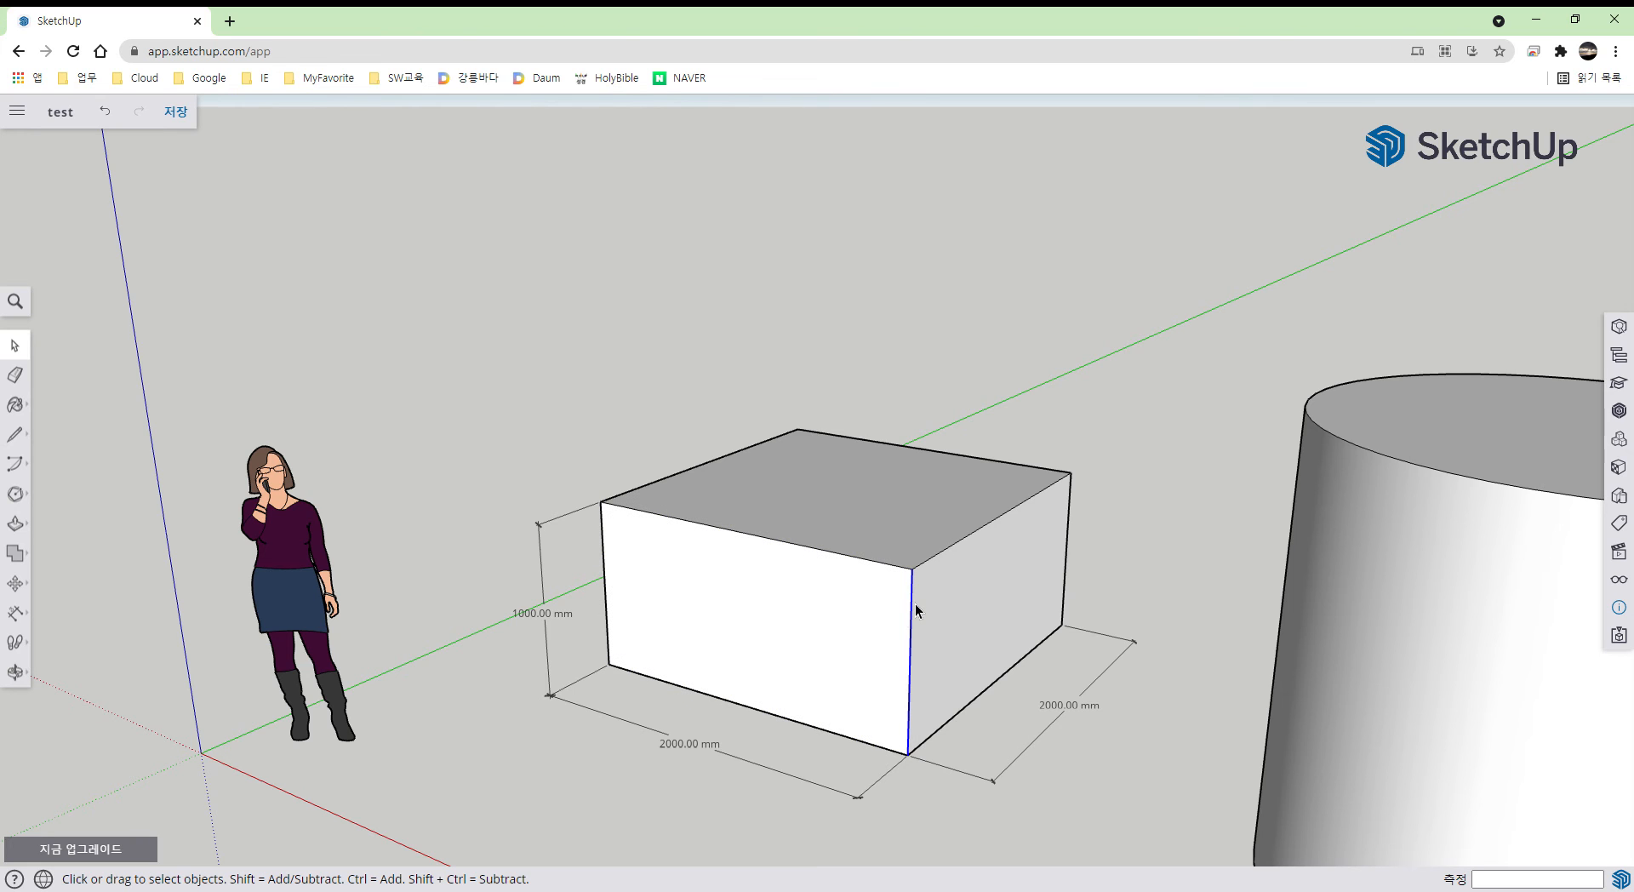
left_click(783, 627)
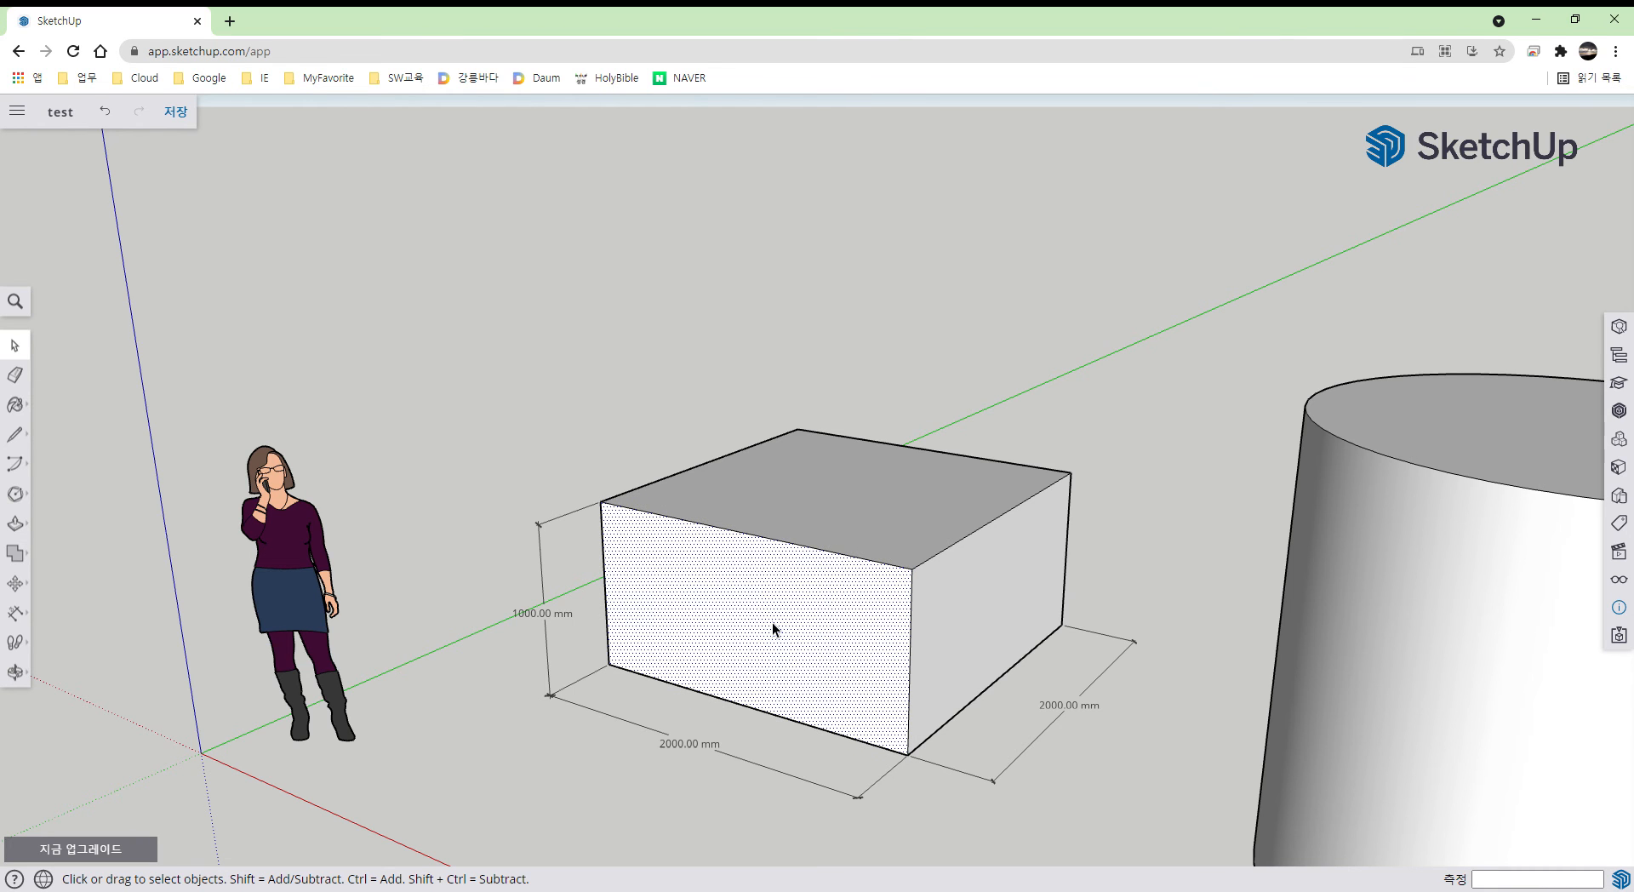
double_click(773, 624)
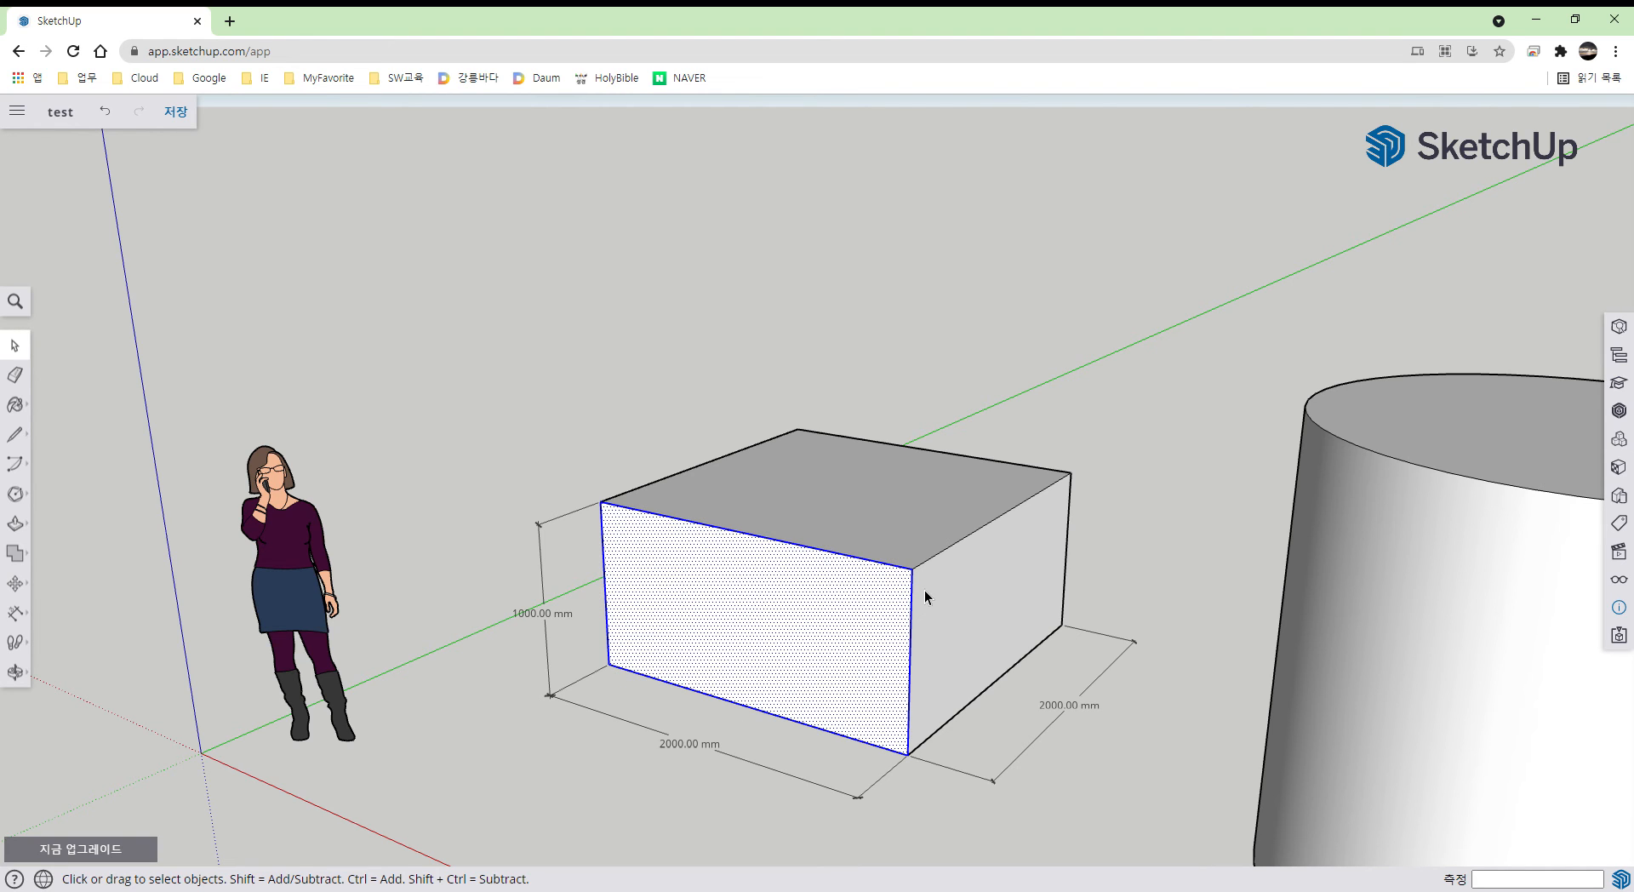
left_click(981, 606)
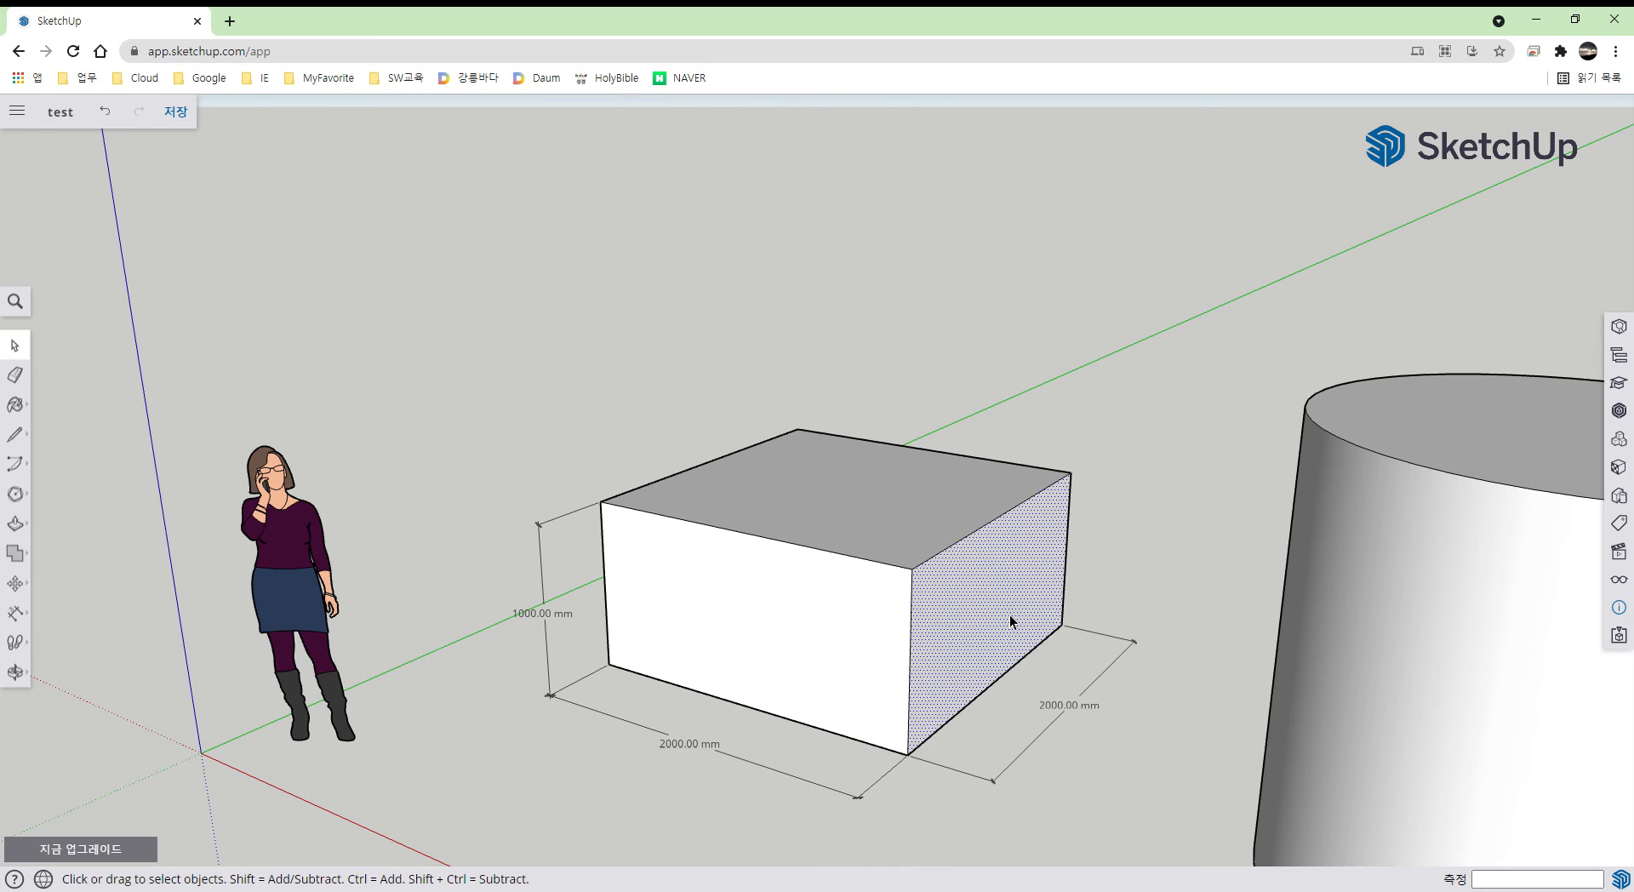
double_click(994, 606)
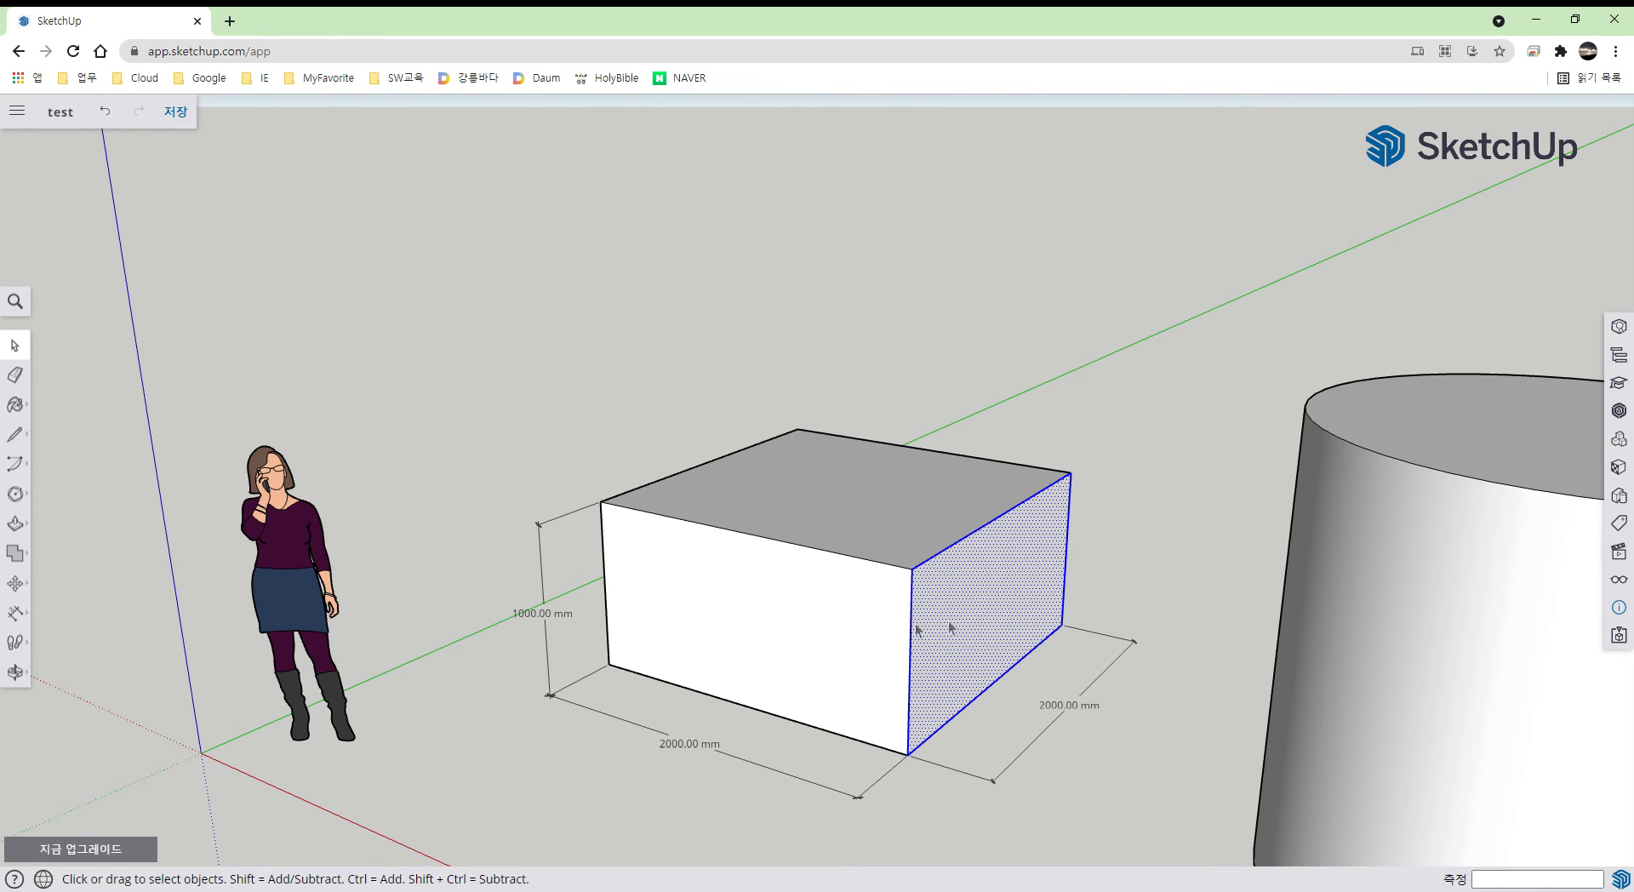
double_click(800, 626)
triple_click(800, 626)
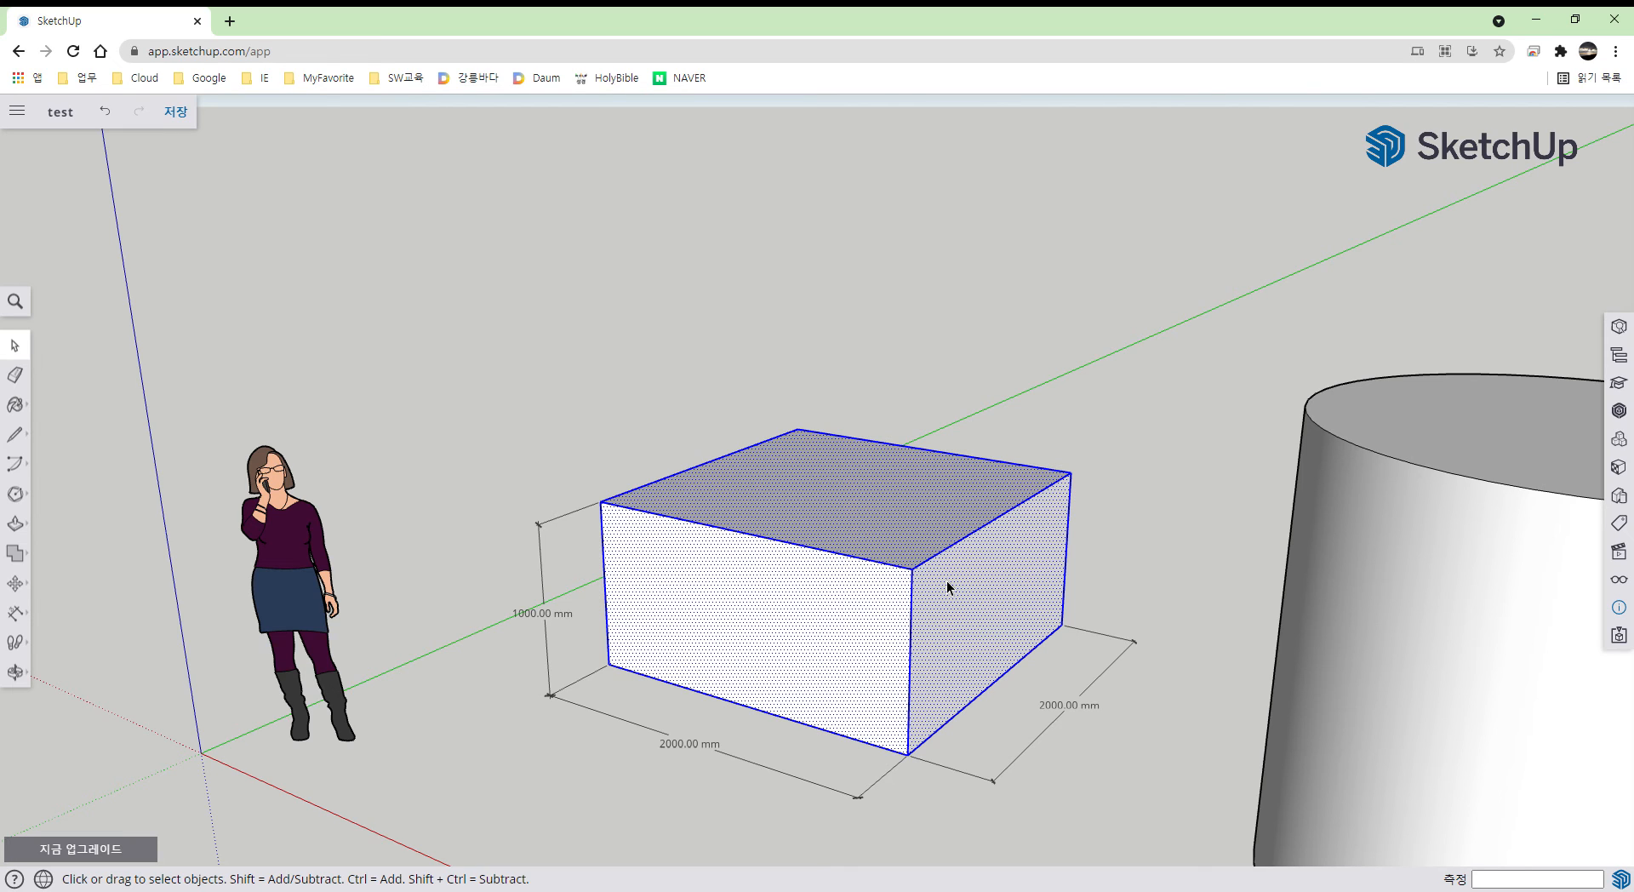
left_click(477, 655)
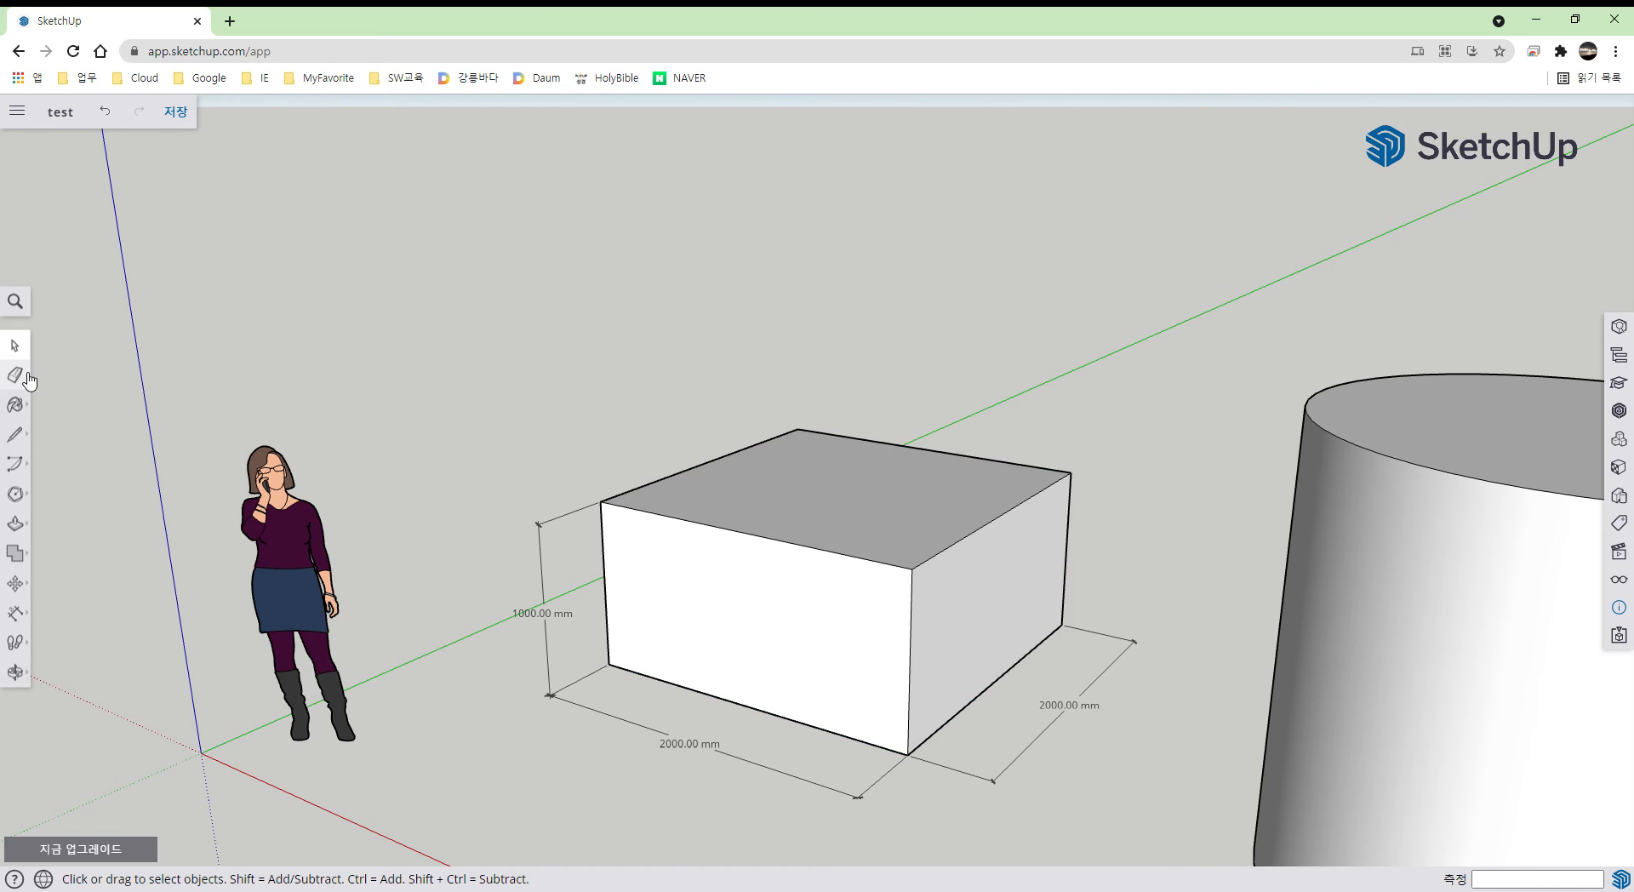
- Erase the box's front corner edge, then redraw it as a vertical line to restore the faces
left_click(26, 375)
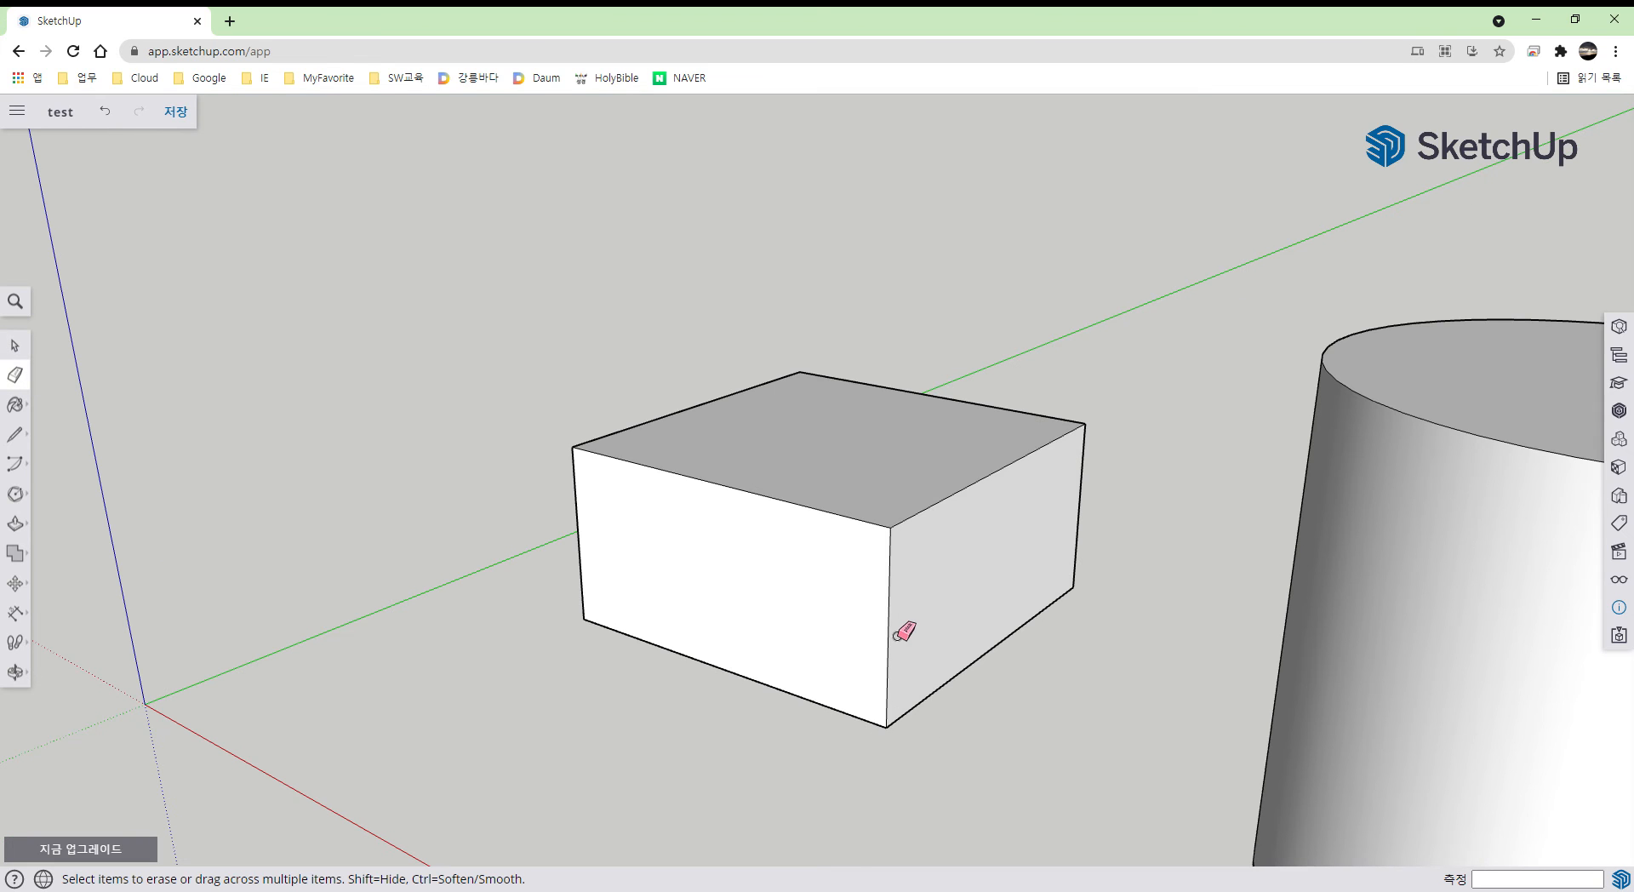
left_click(897, 634)
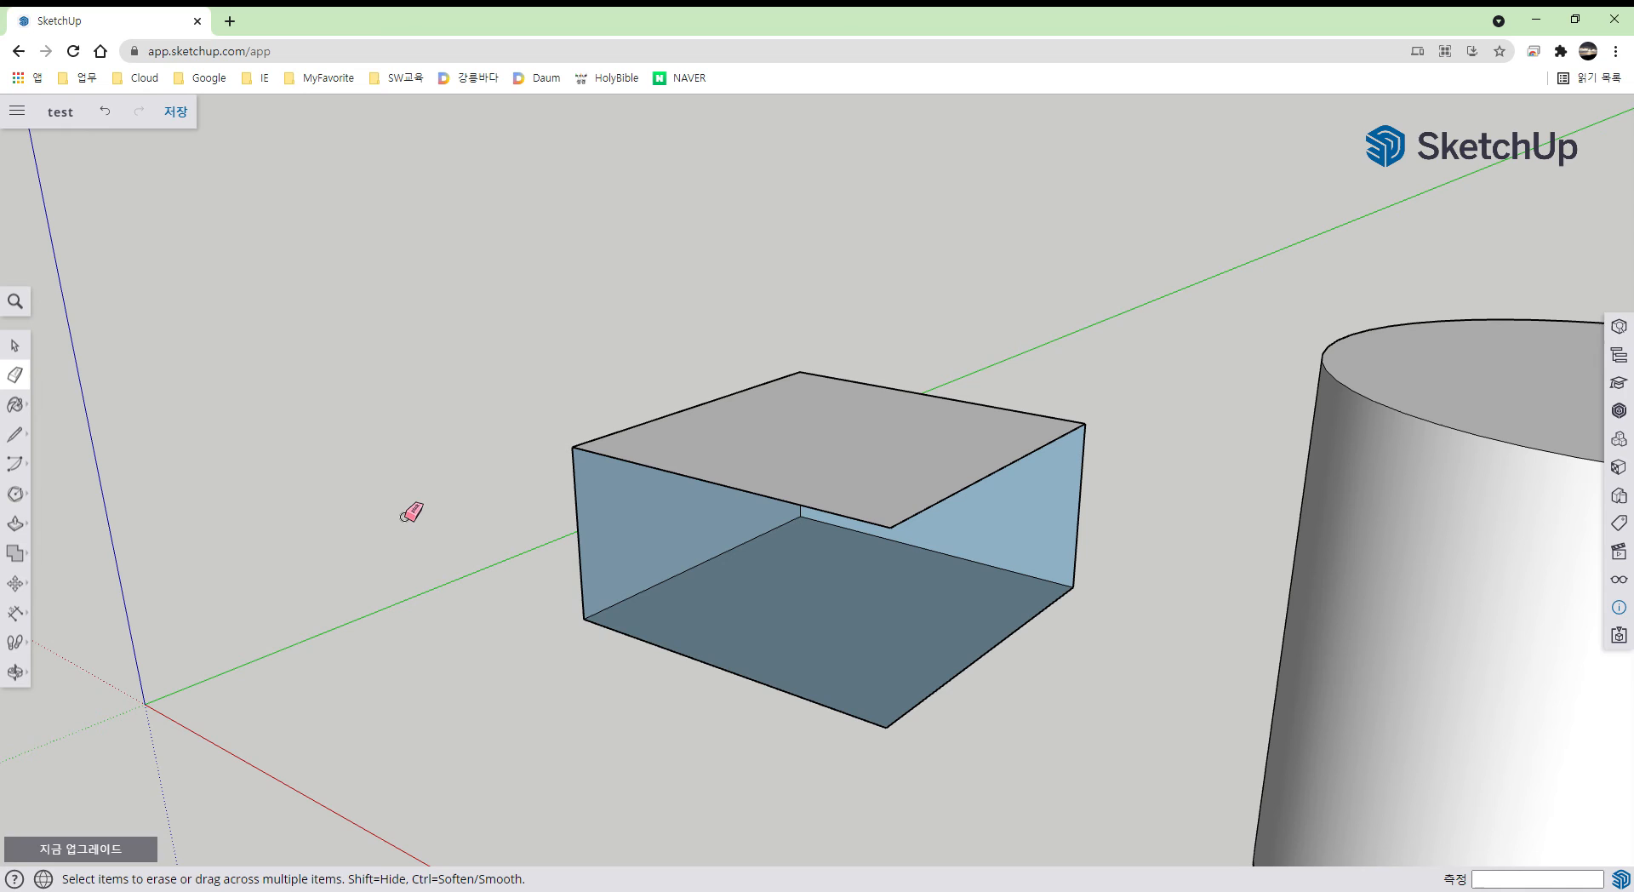
left_click(27, 437)
left_click(895, 551)
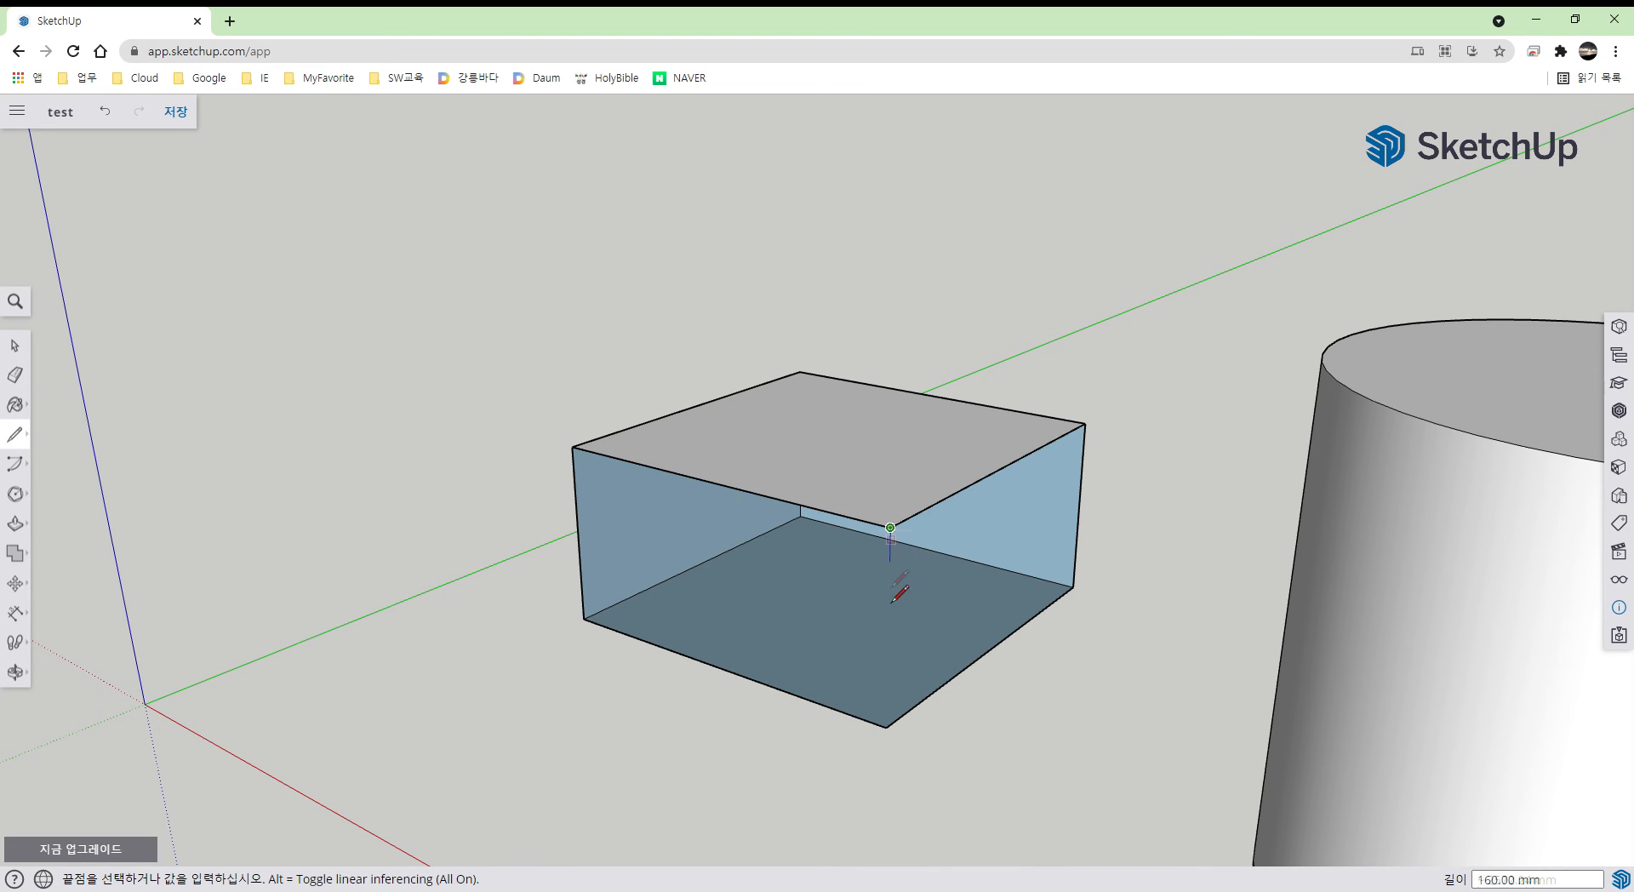
left_click(890, 748)
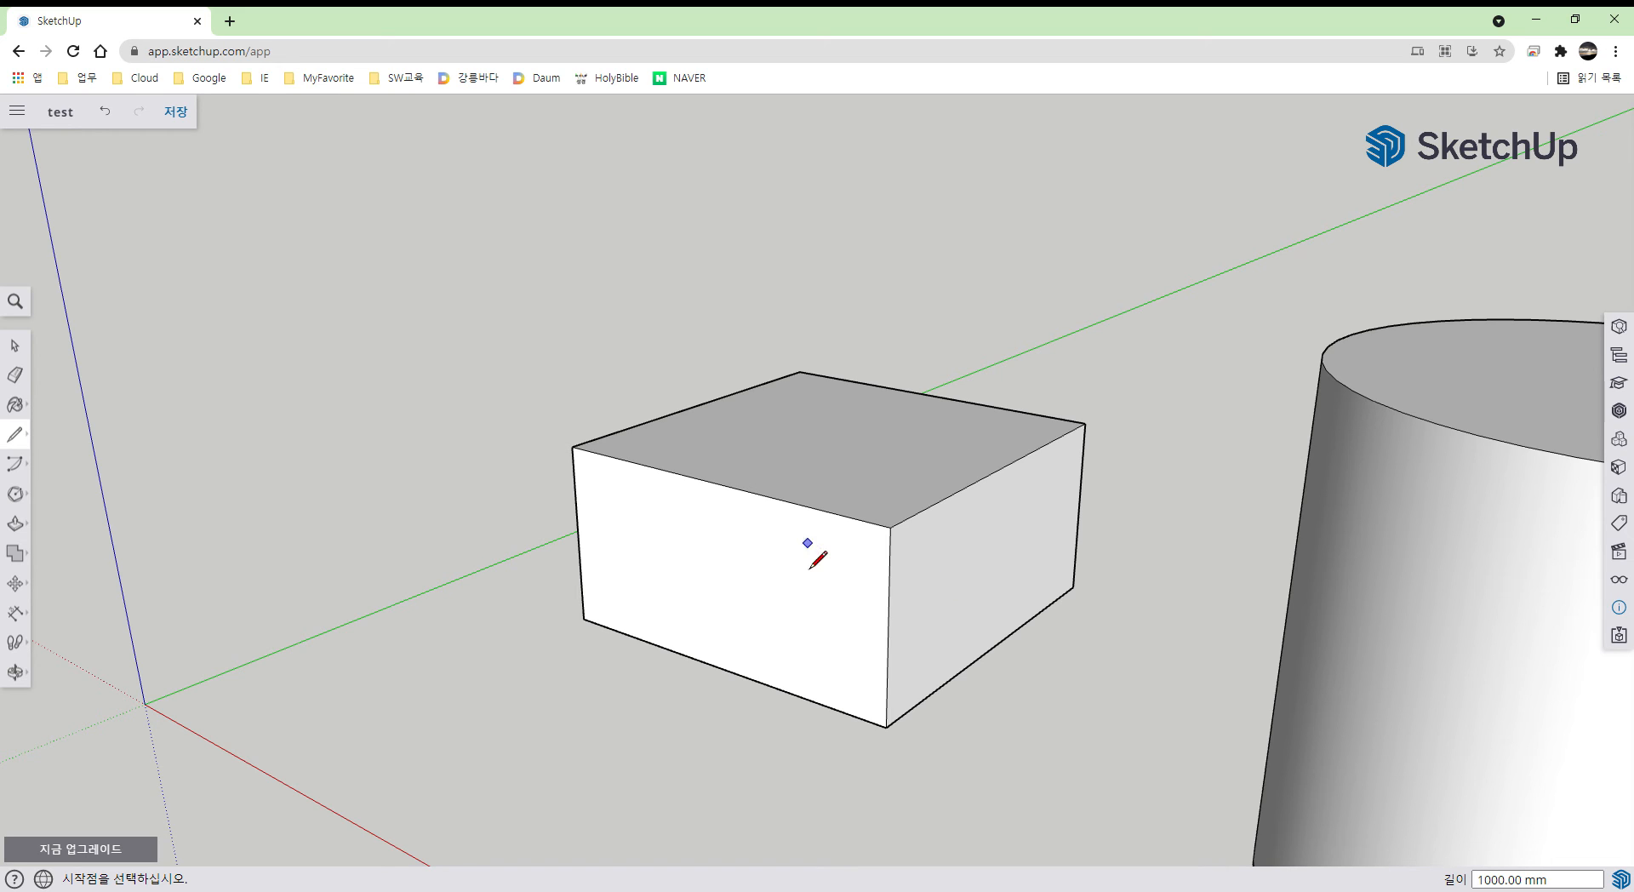
key("e")
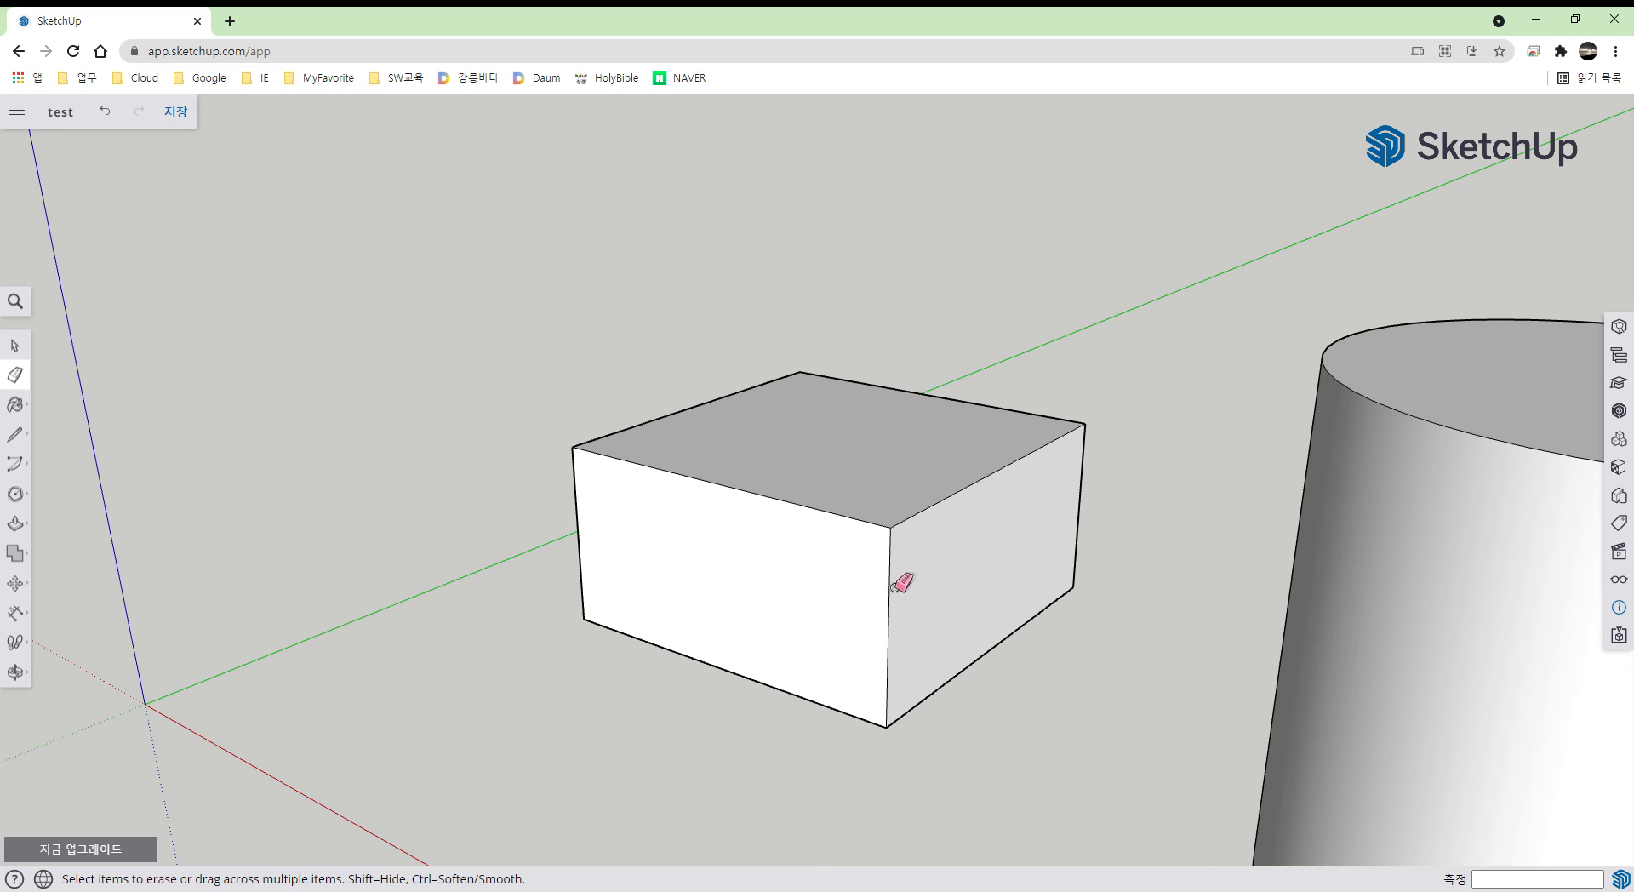
- Erase the box's top-front edge to look inside, then undo it to close the box again
left_click(772, 515)
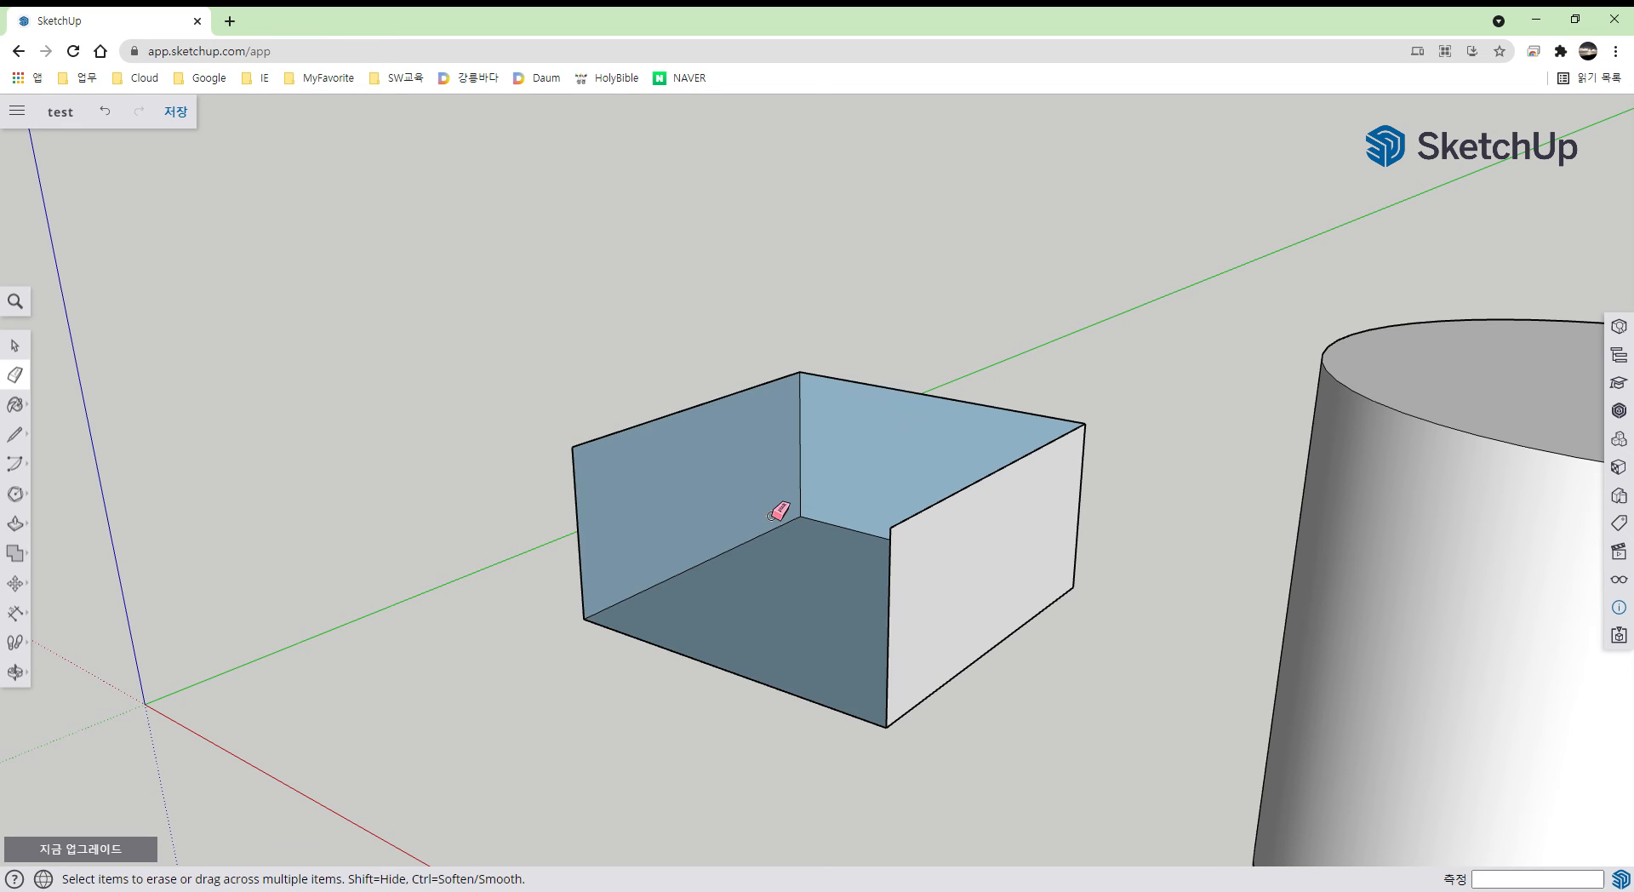
mouse_move(772, 515)
middle_mouse_down()
mouse_move(777, 537)
mouse_move(922, 621)
middle_mouse_up()
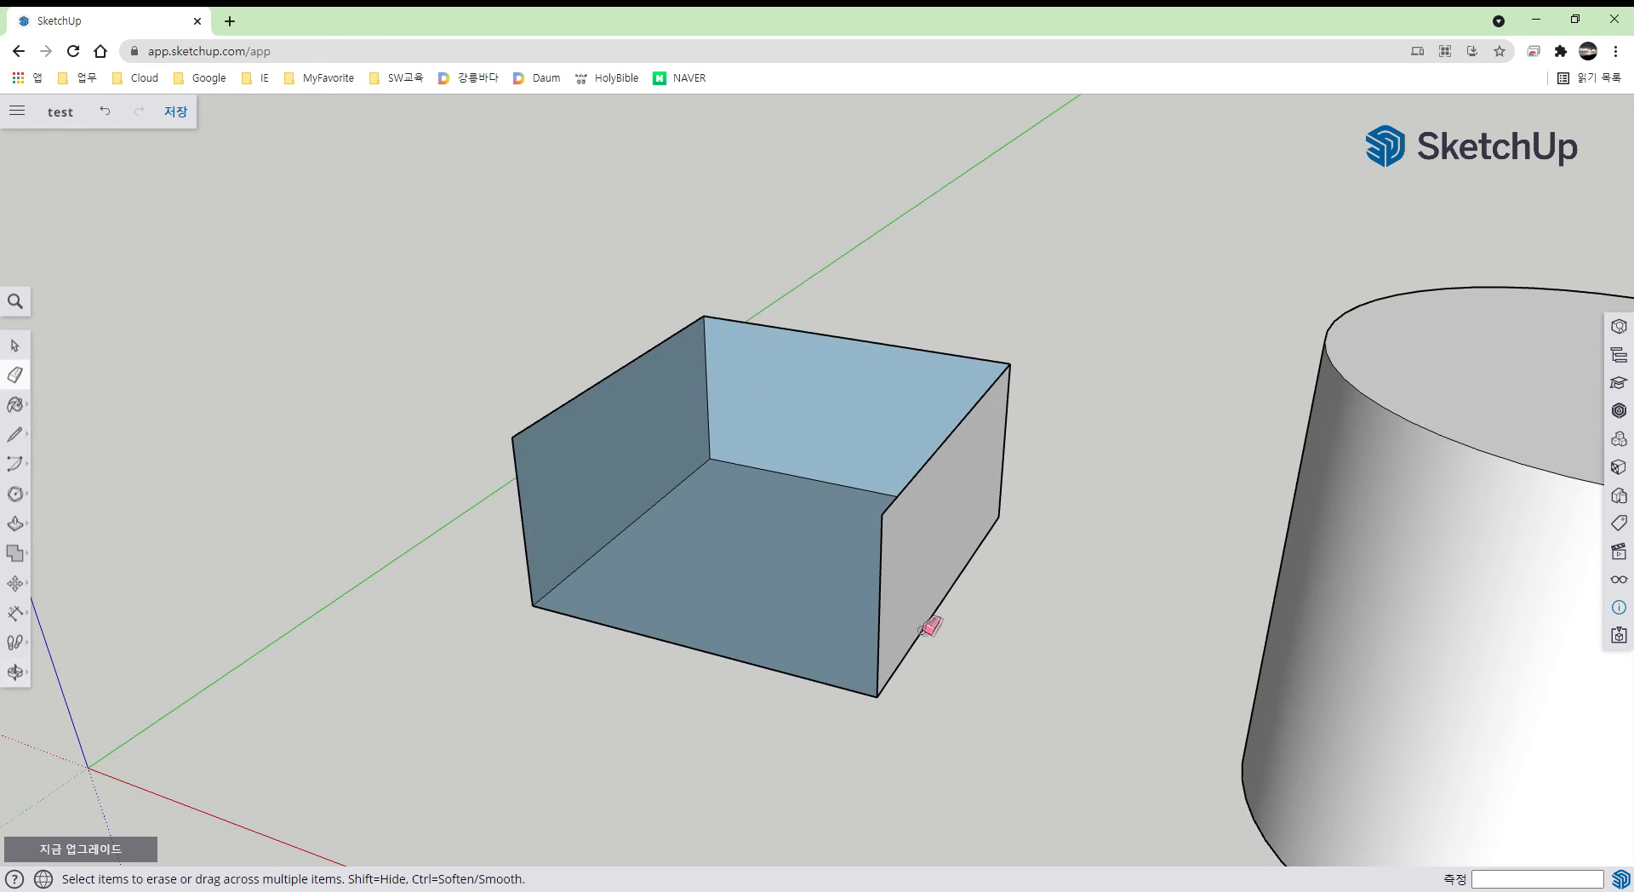
scroll(929, 630, "down", 3)
mouse_move(1011, 655)
middle_mouse_down()
mouse_move(704, 564)
mouse_move(741, 485)
mouse_move(755, 602)
middle_mouse_up()
key("ctrl+z")
middle_click_drag(737, 656, 777, 602)
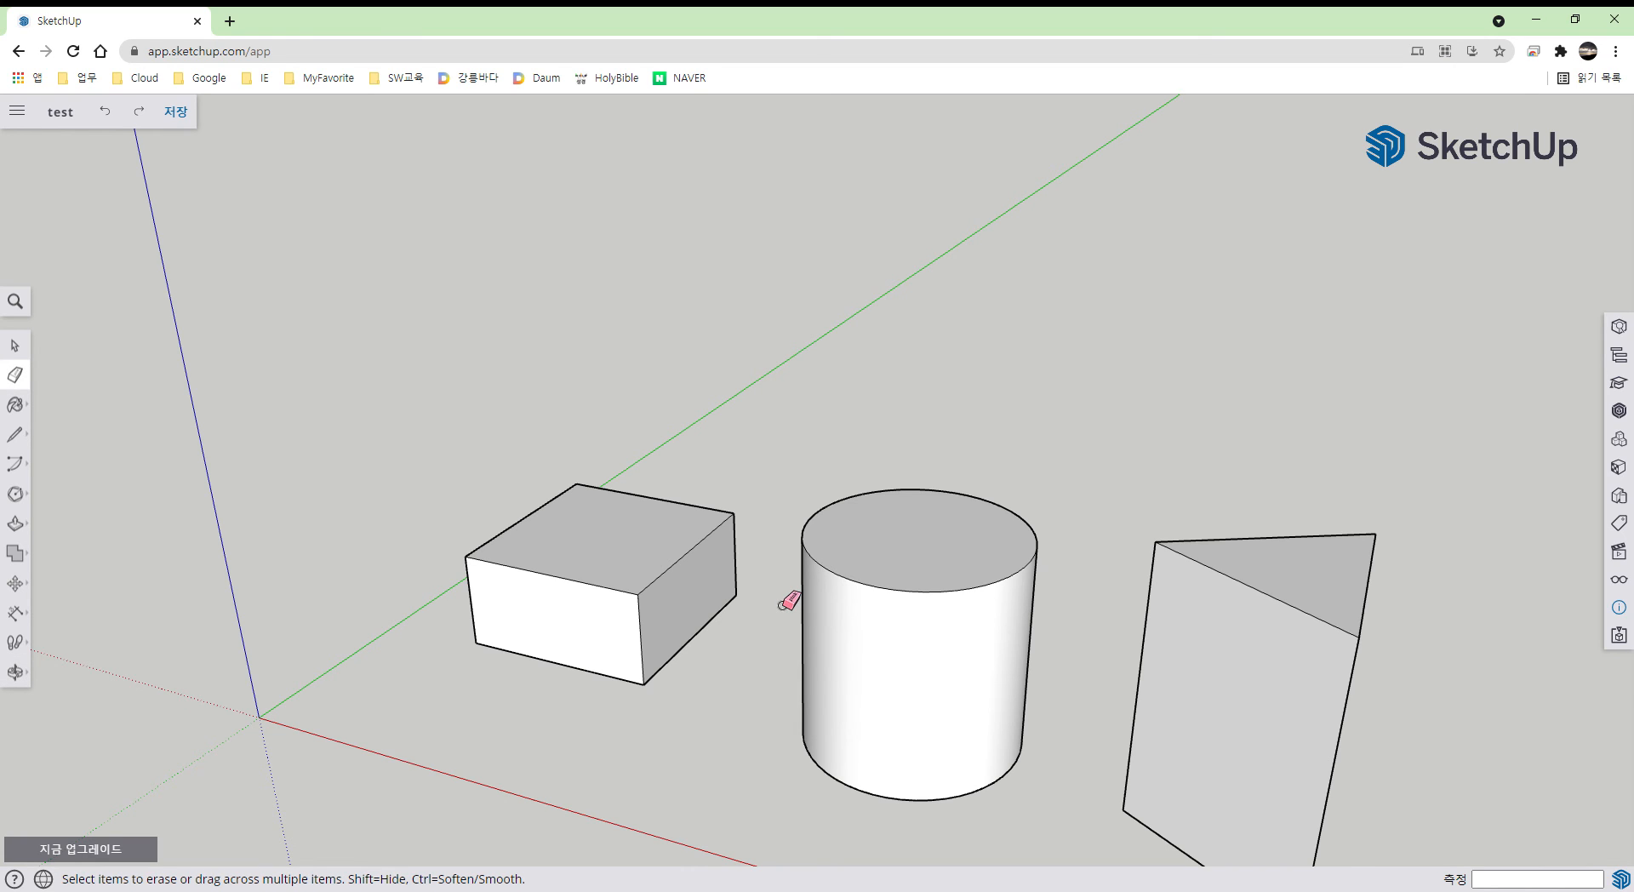
- Soften the box's top-front, top-right and vertical front-right edges with the Eraser
left_click(619, 604, "ctrl")
scroll(619, 604, "up", 3)
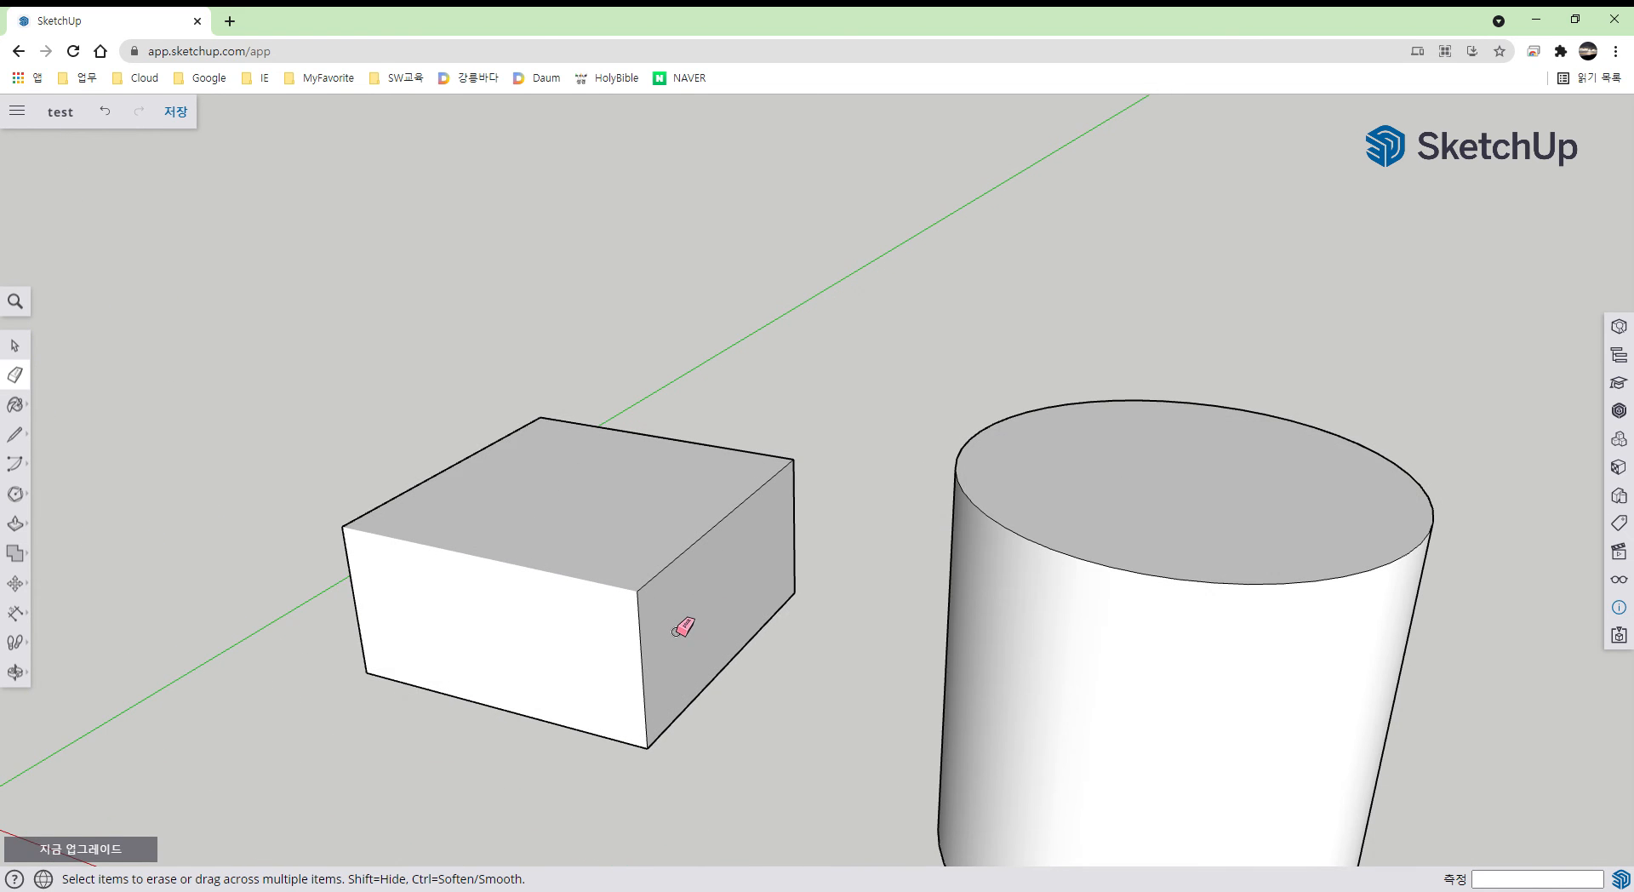
scroll(681, 628, "up", 1)
key("o")
left_click_drag(584, 619, 518, 632)
key("e")
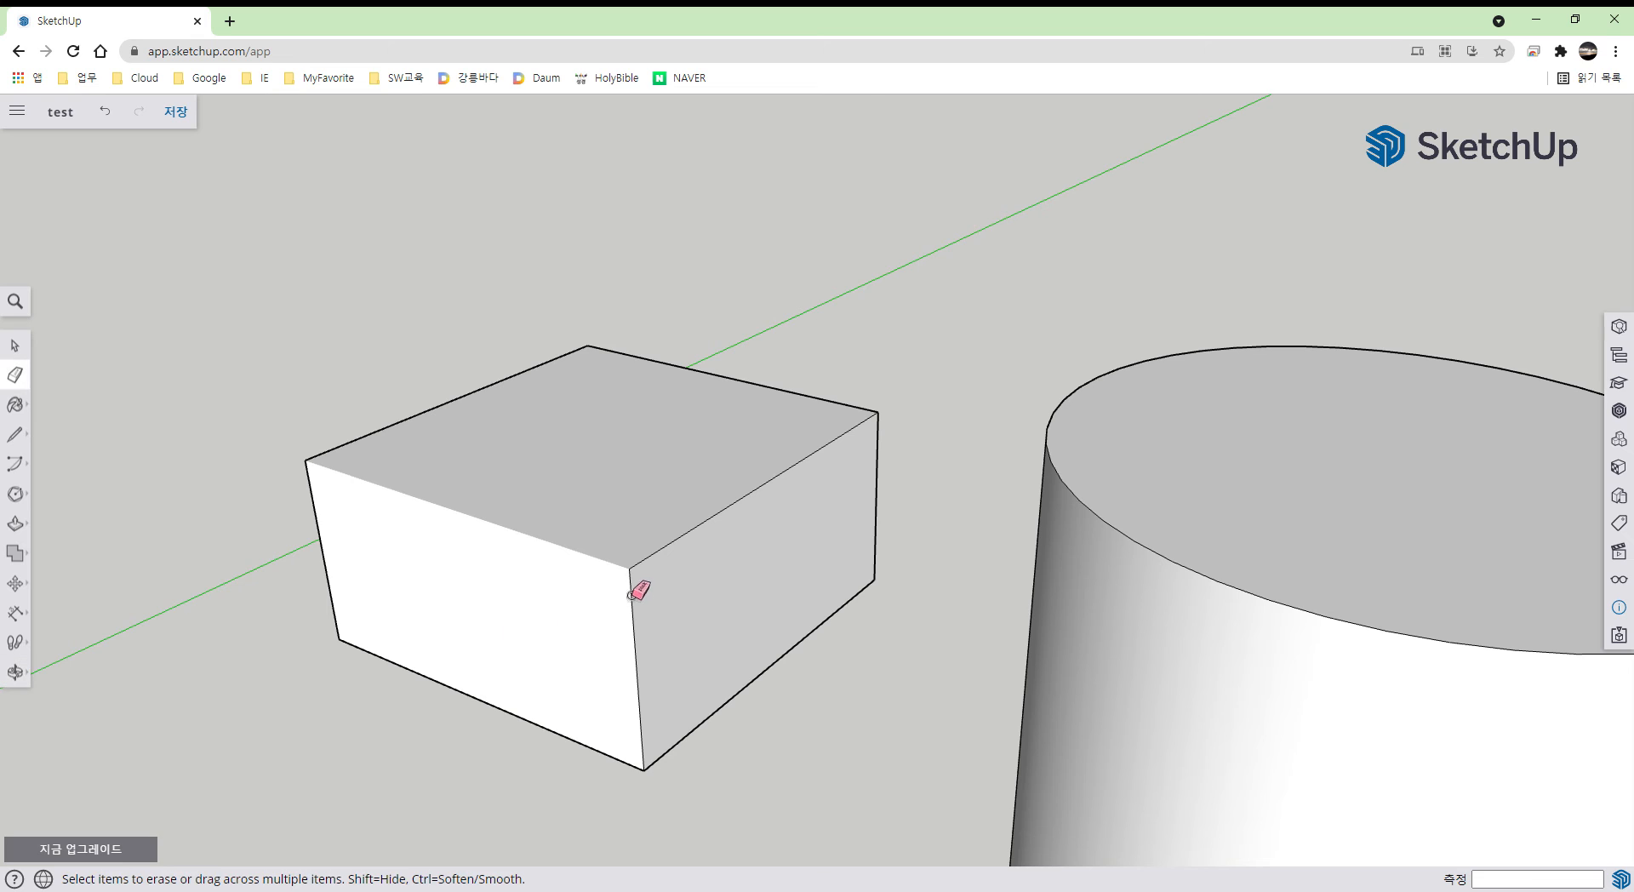
left_click(671, 564, "ctrl")
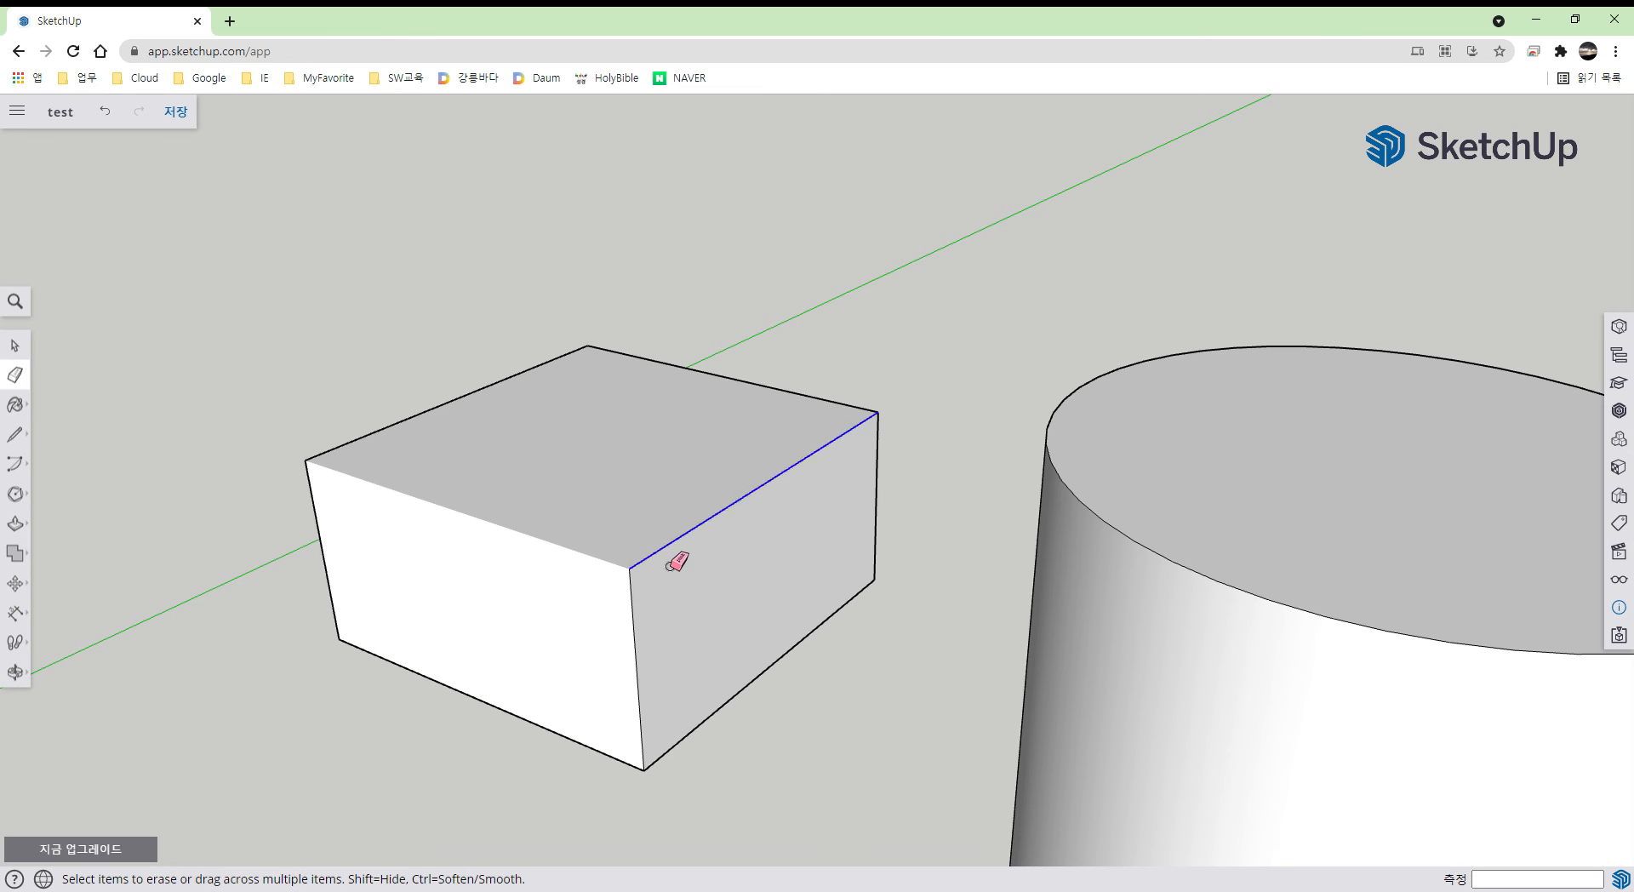
left_click(636, 611, "ctrl")
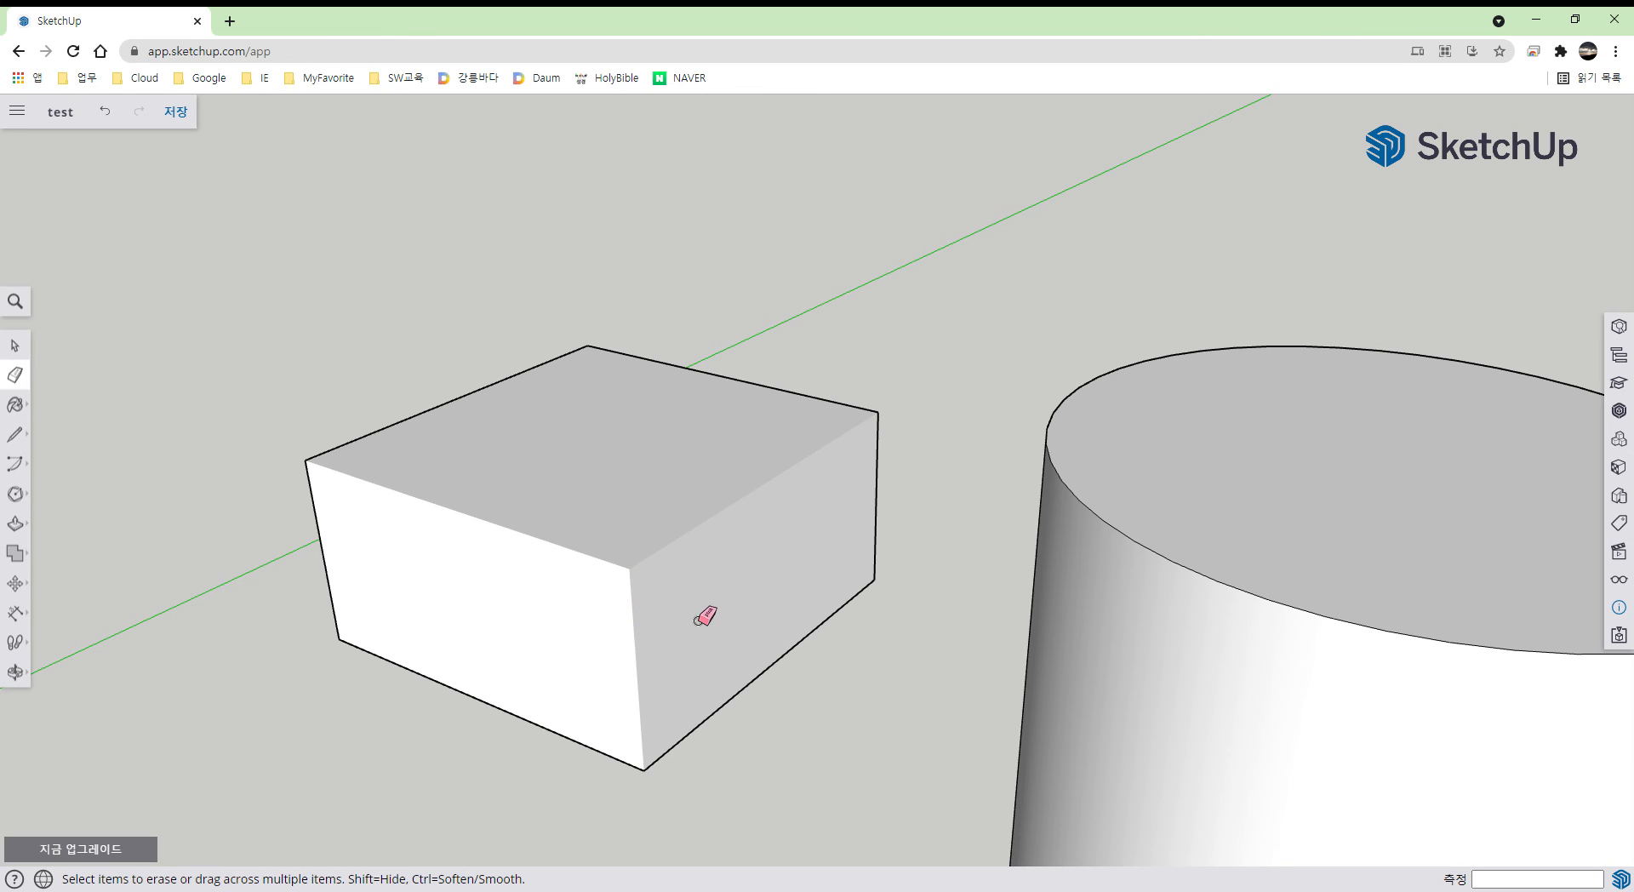
mouse_move(673, 621)
middle_mouse_down()
mouse_move(864, 550)
mouse_move(776, 606)
mouse_move(750, 600)
middle_mouse_up()
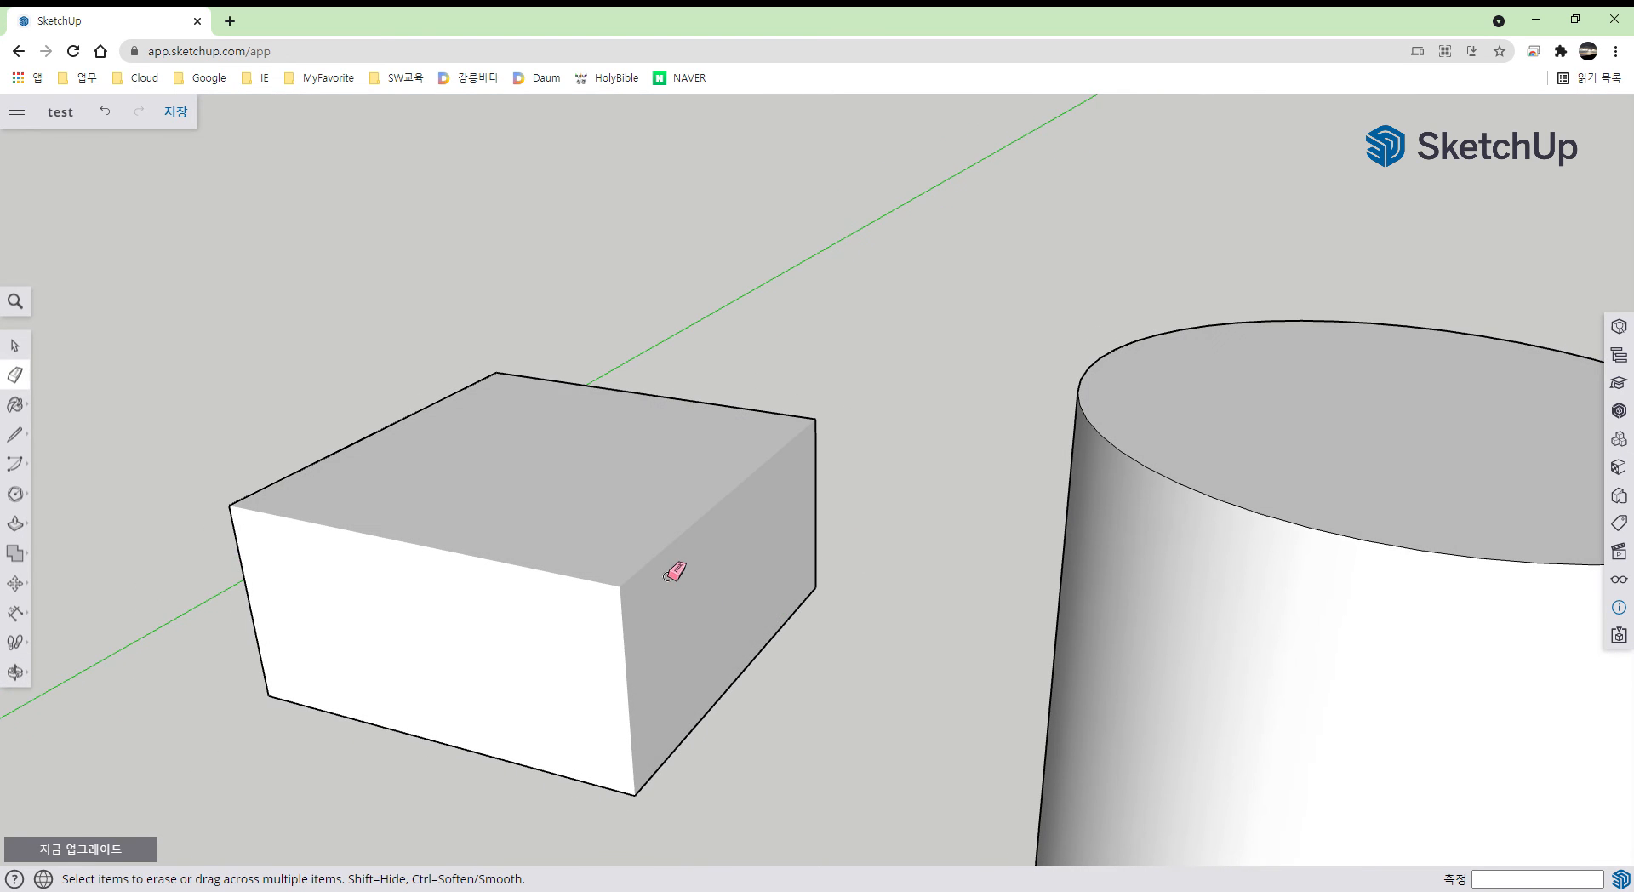
- Select the whole box and apply Unhide All from the Display panel to restore its edges
middle_click_drag(675, 565, 707, 588)
key("space")
left_click(722, 594)
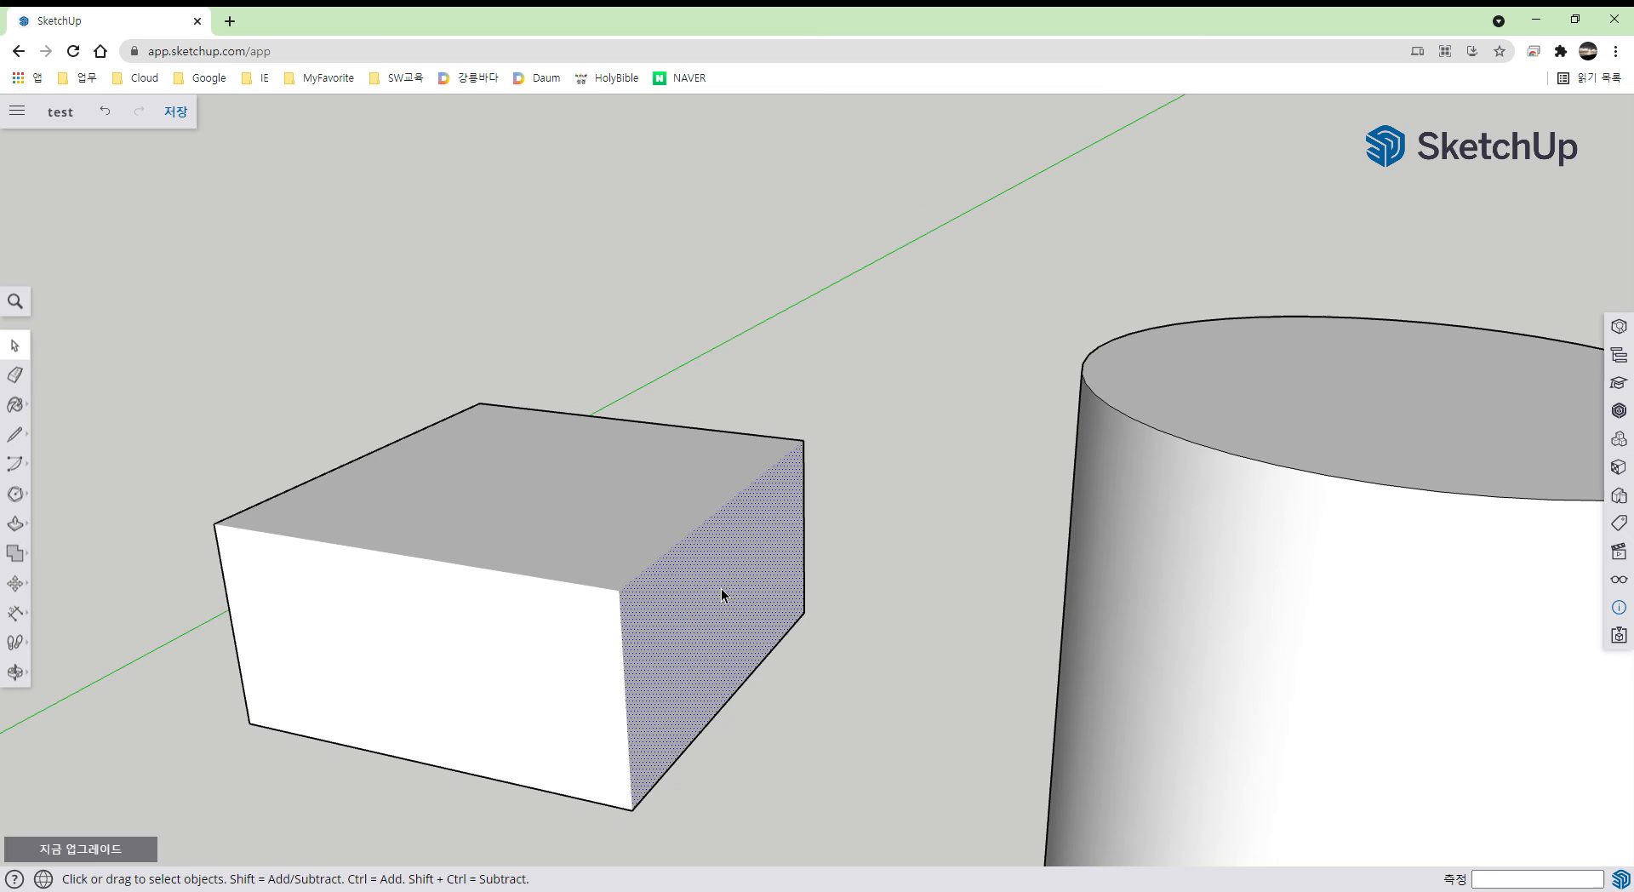
triple_click(722, 590)
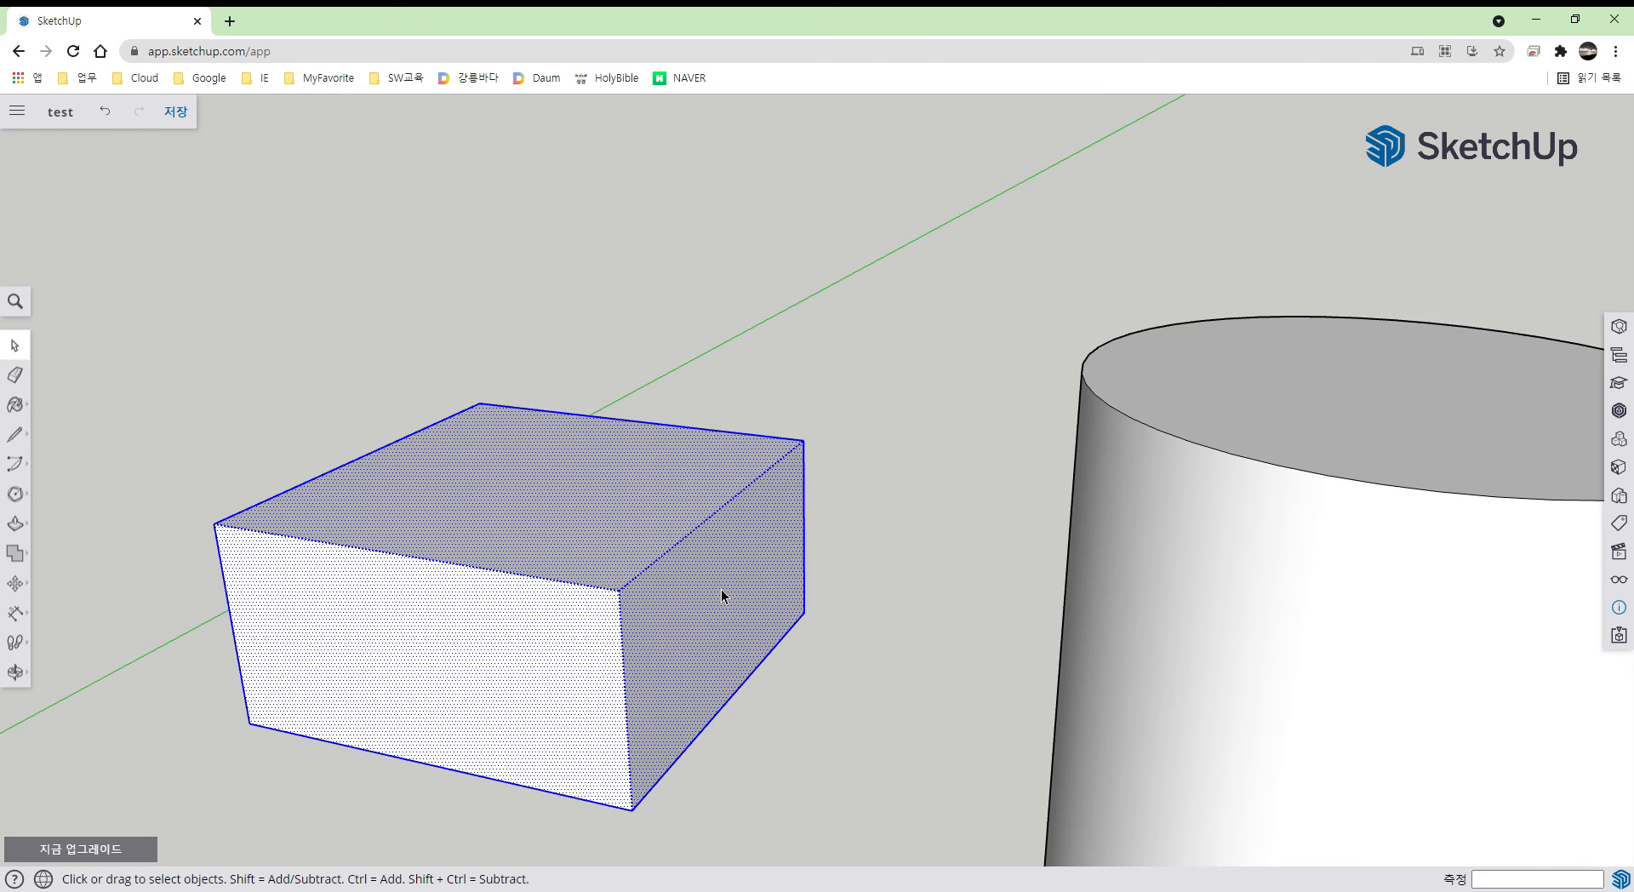
left_click(1621, 582)
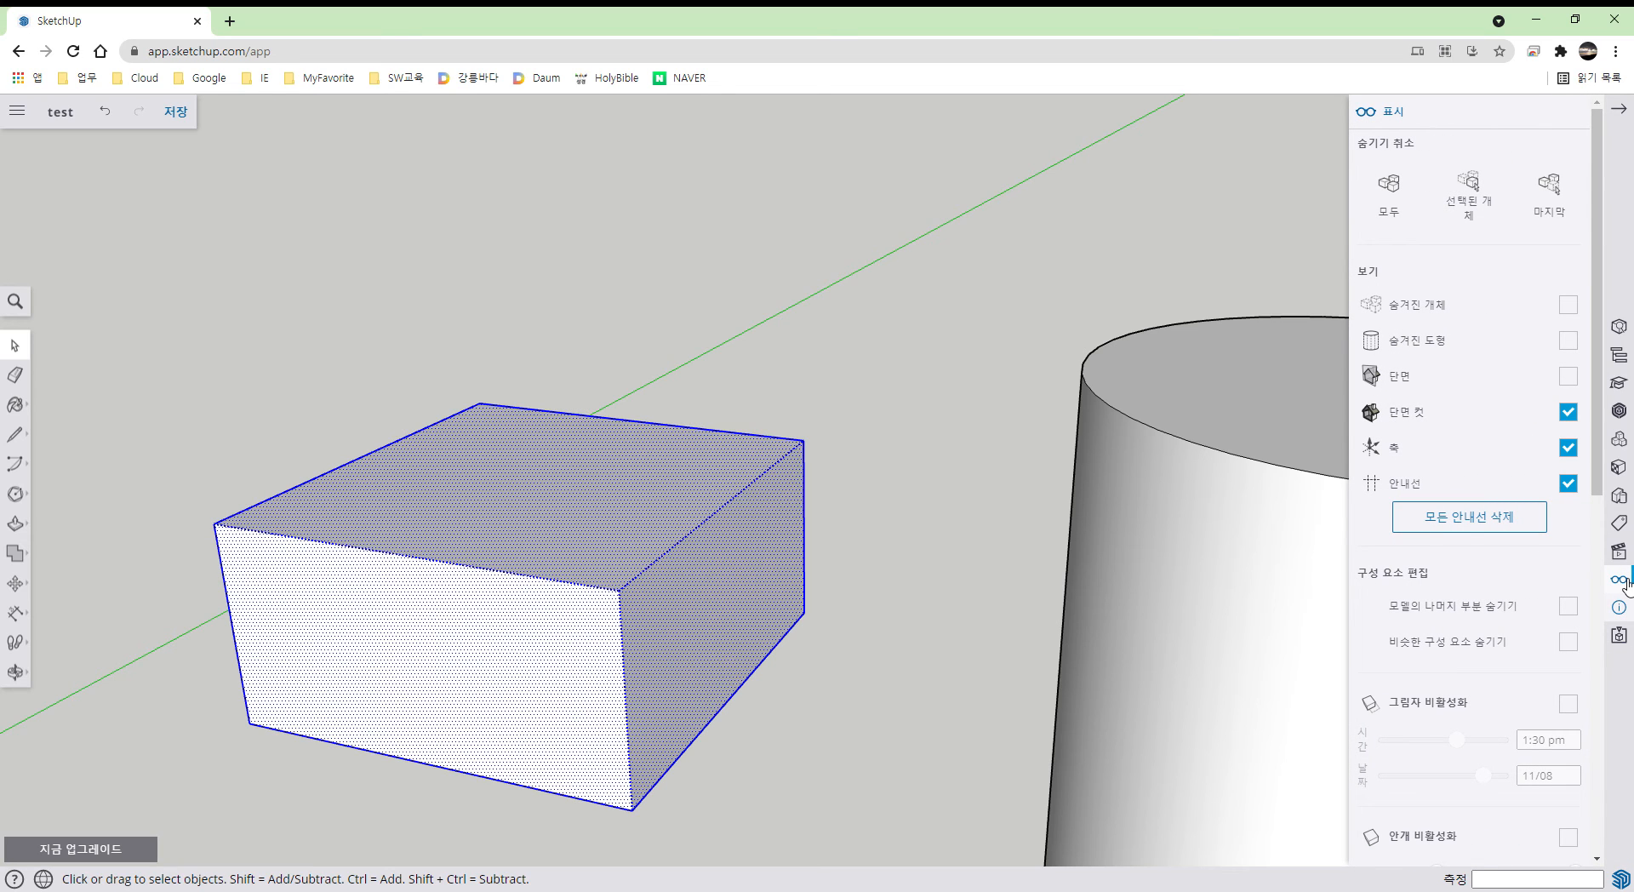
left_click(1402, 209)
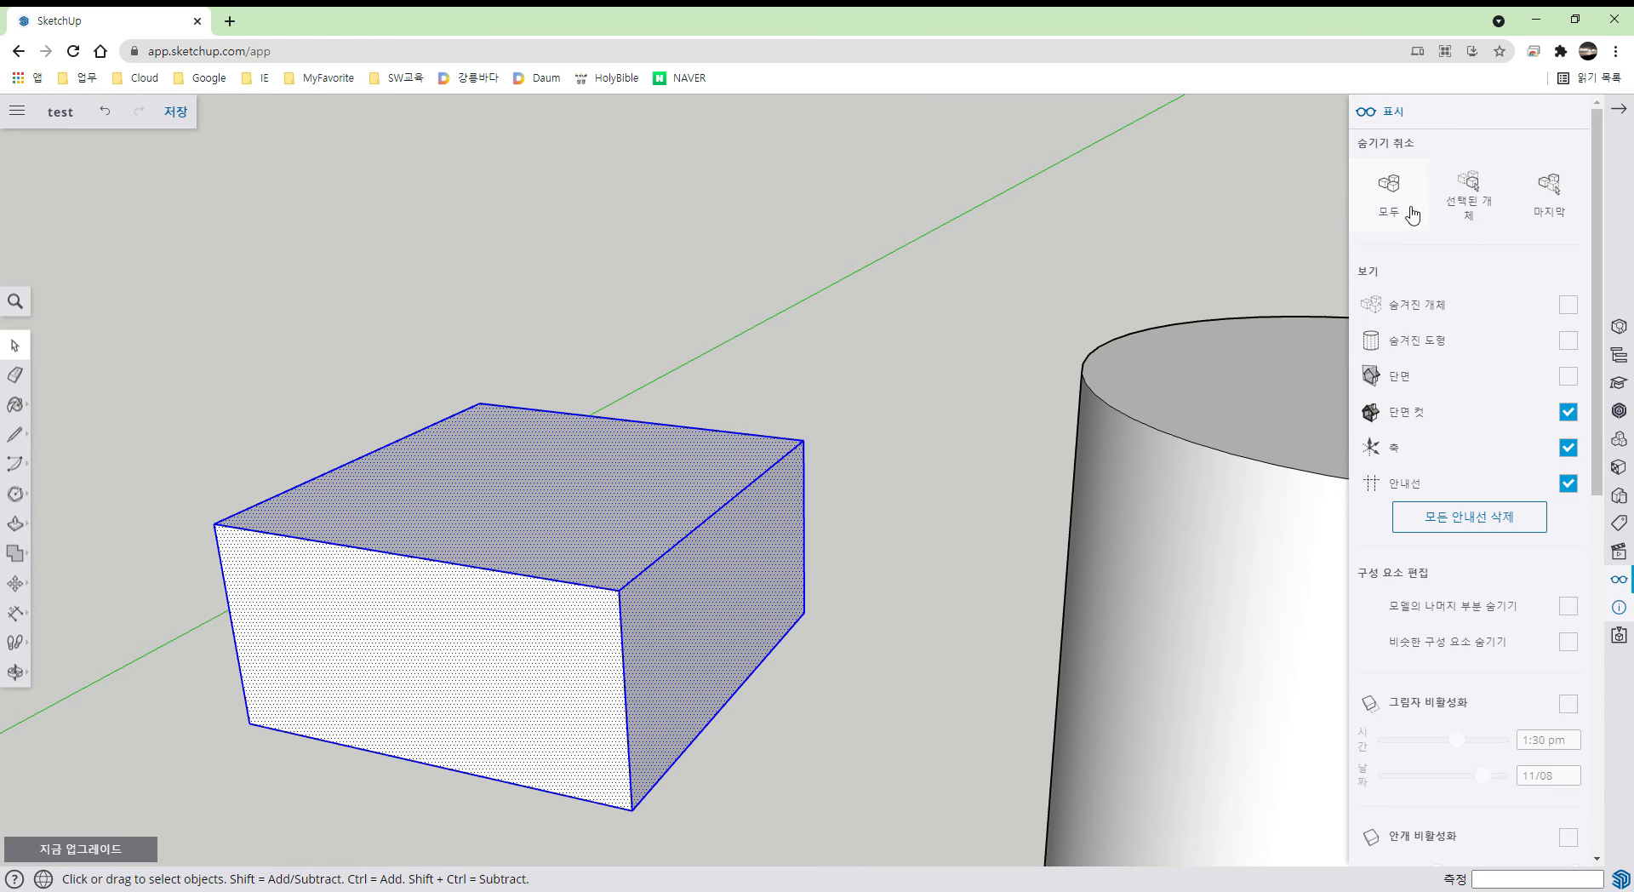
left_click(881, 619)
middle_click_drag(877, 640, 839, 687)
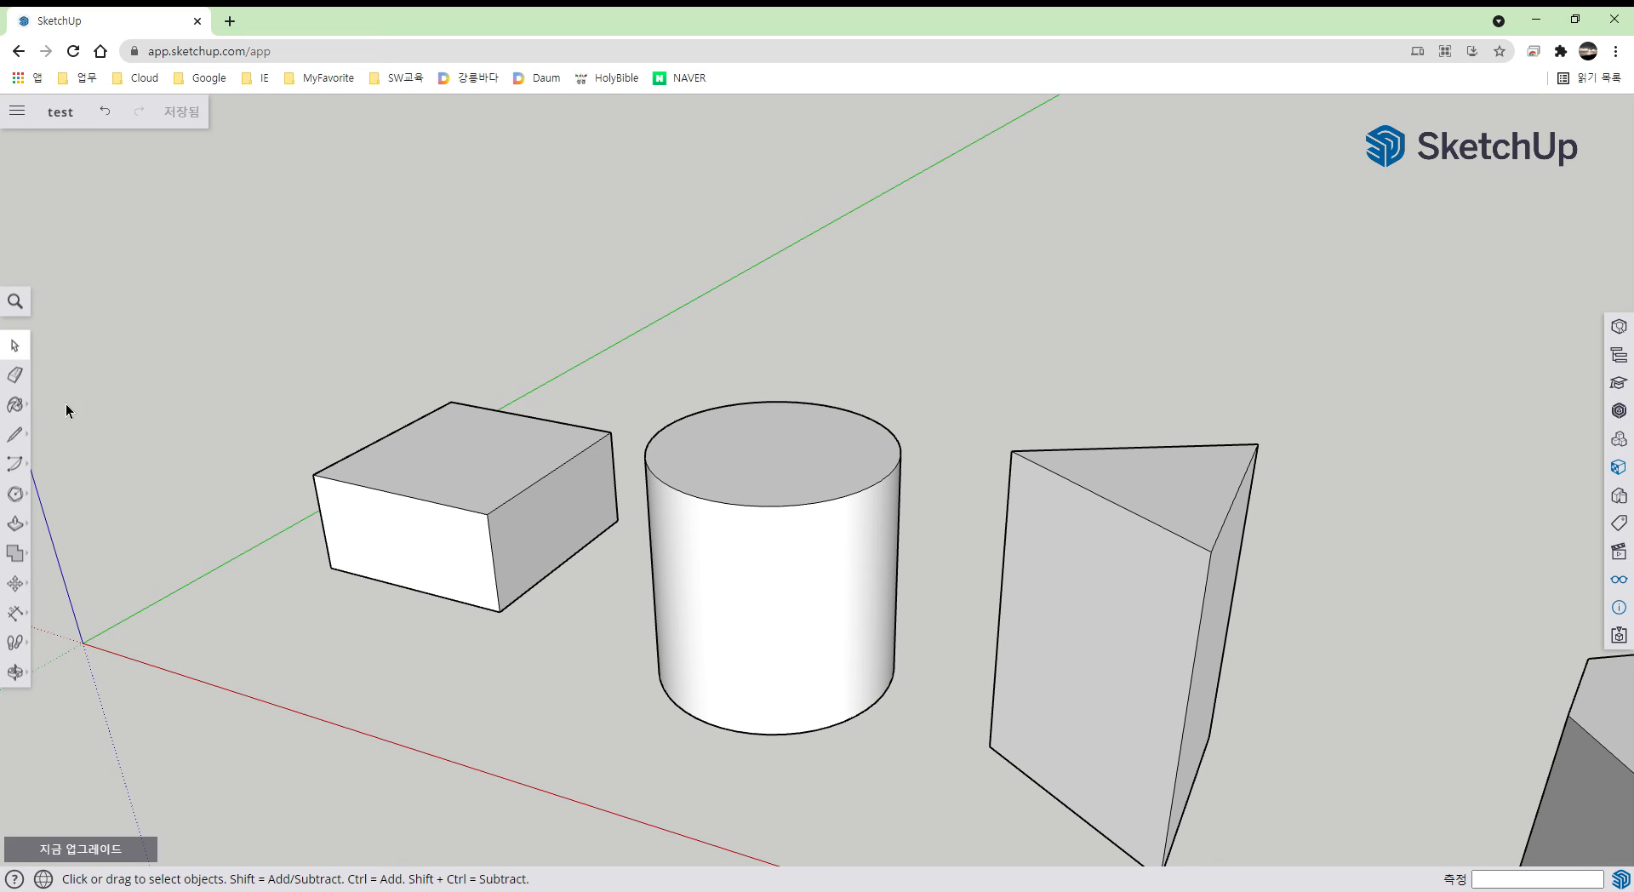
- Paint the box's front face with the tan Helen_Skin material
left_click(31, 411)
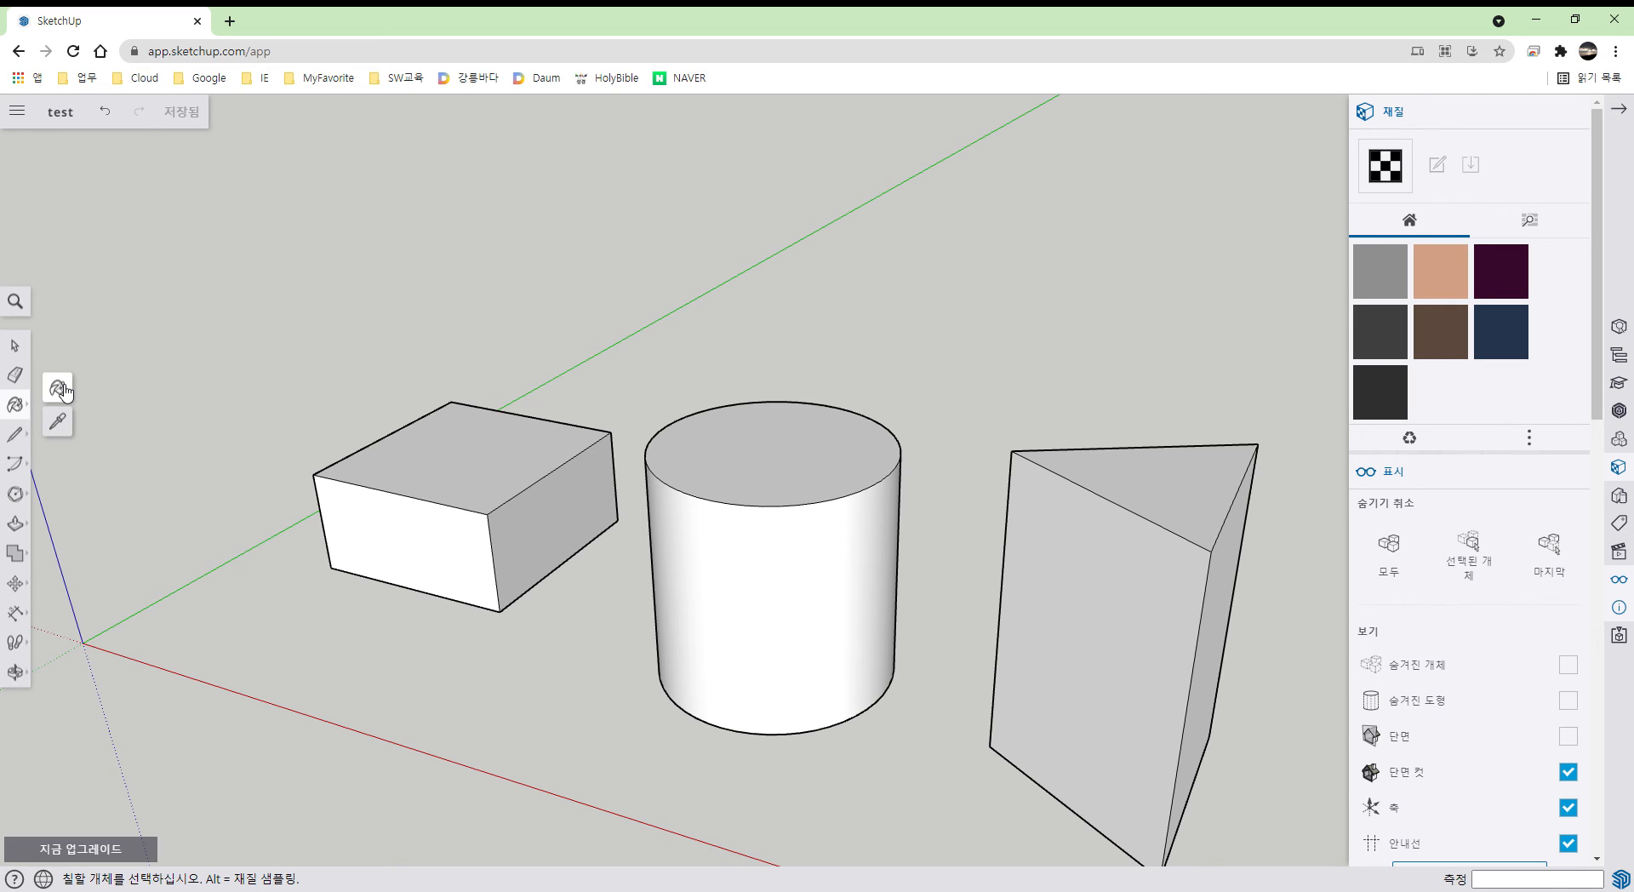
left_click(59, 389)
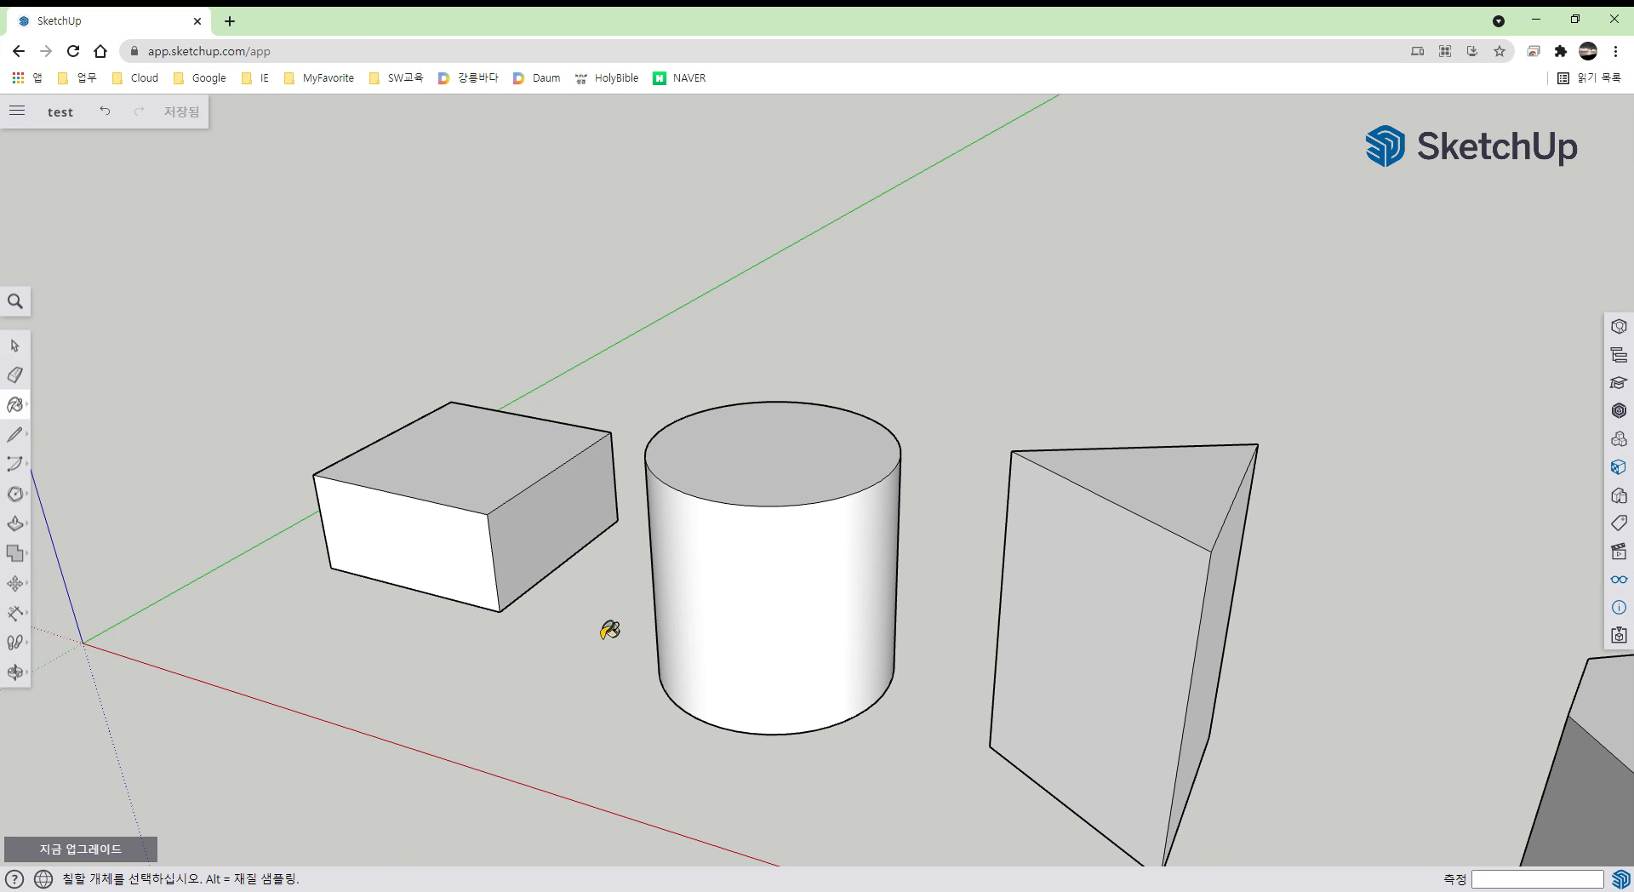
key("space")
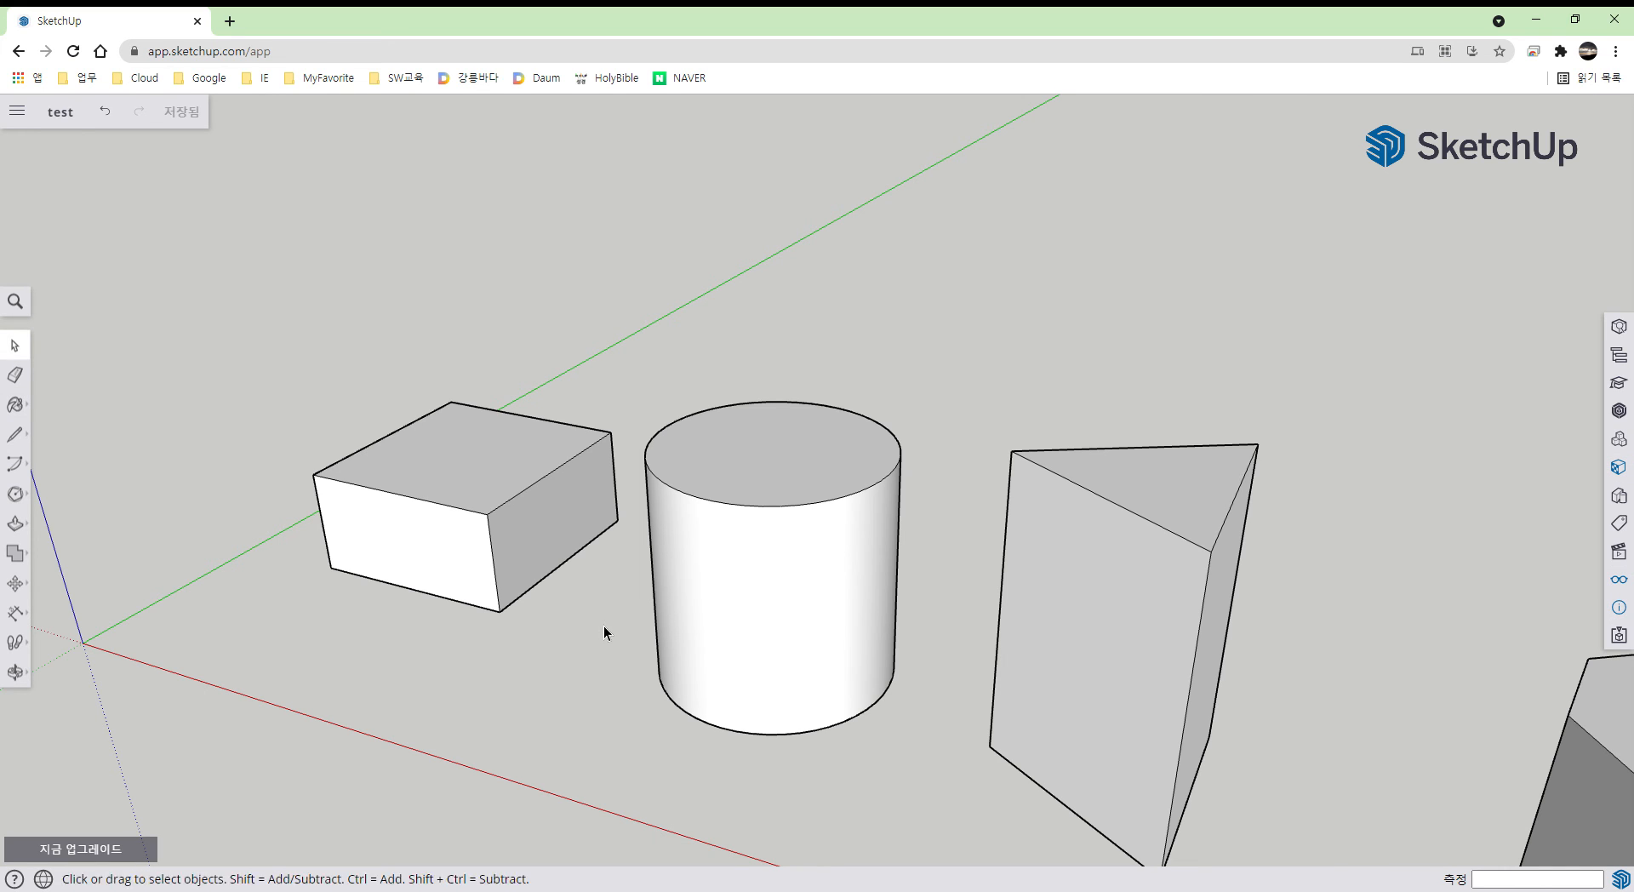
key("b")
left_click(1433, 292)
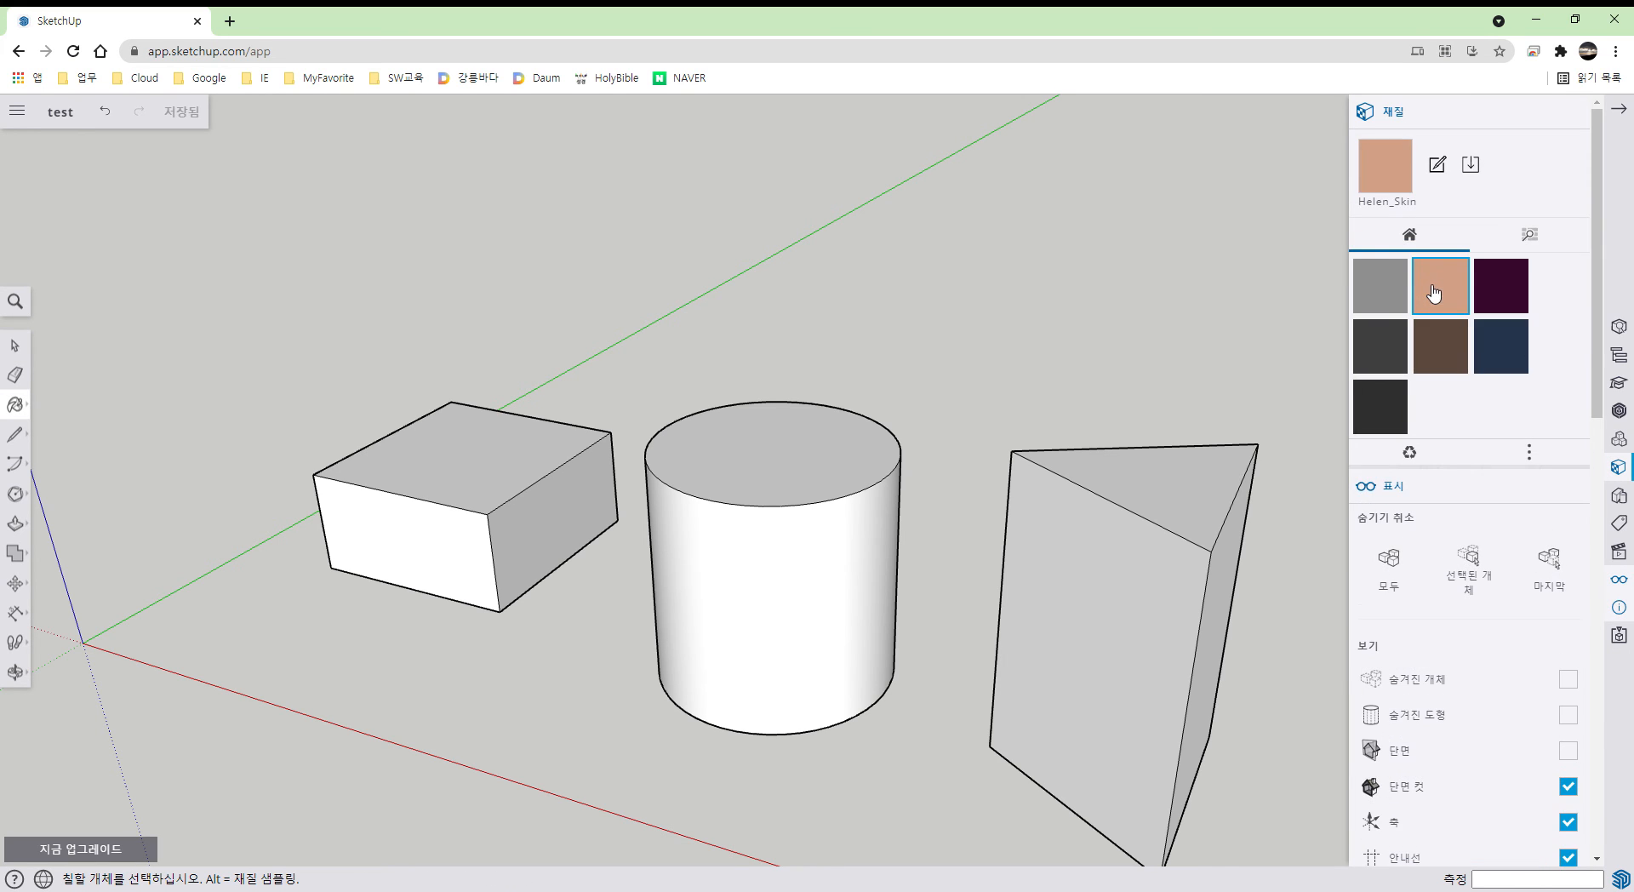
left_click(1397, 300)
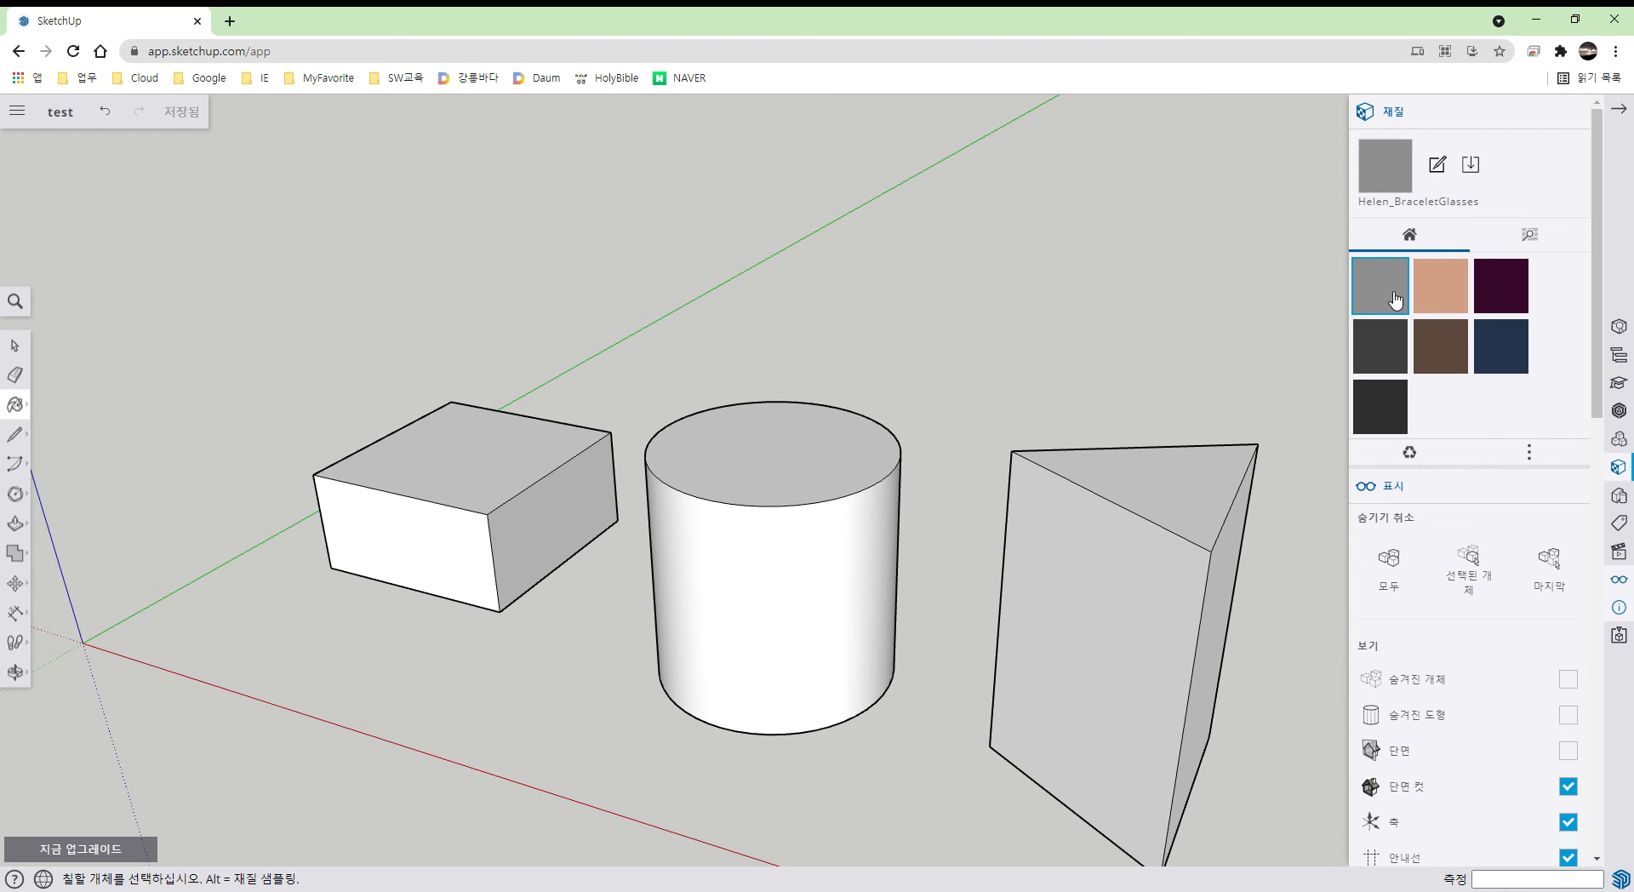
left_click(1447, 302)
left_click(452, 566)
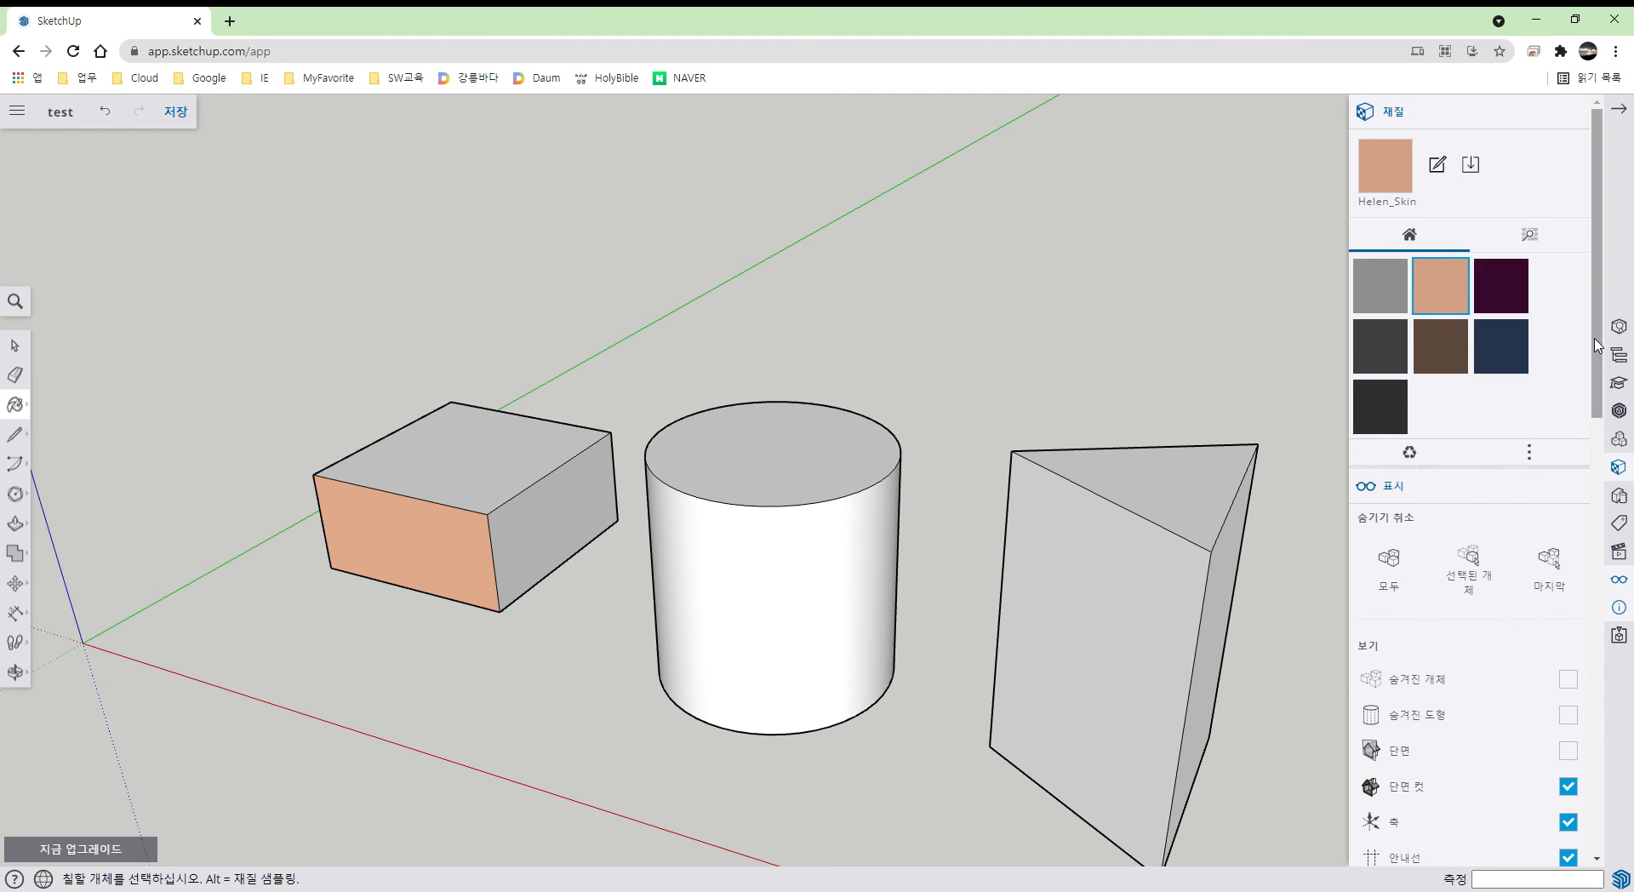
- Paint the box's top face with translucent sky reflective glass
scroll(1597, 347, "down", 1)
scroll(1597, 347, "up", 1)
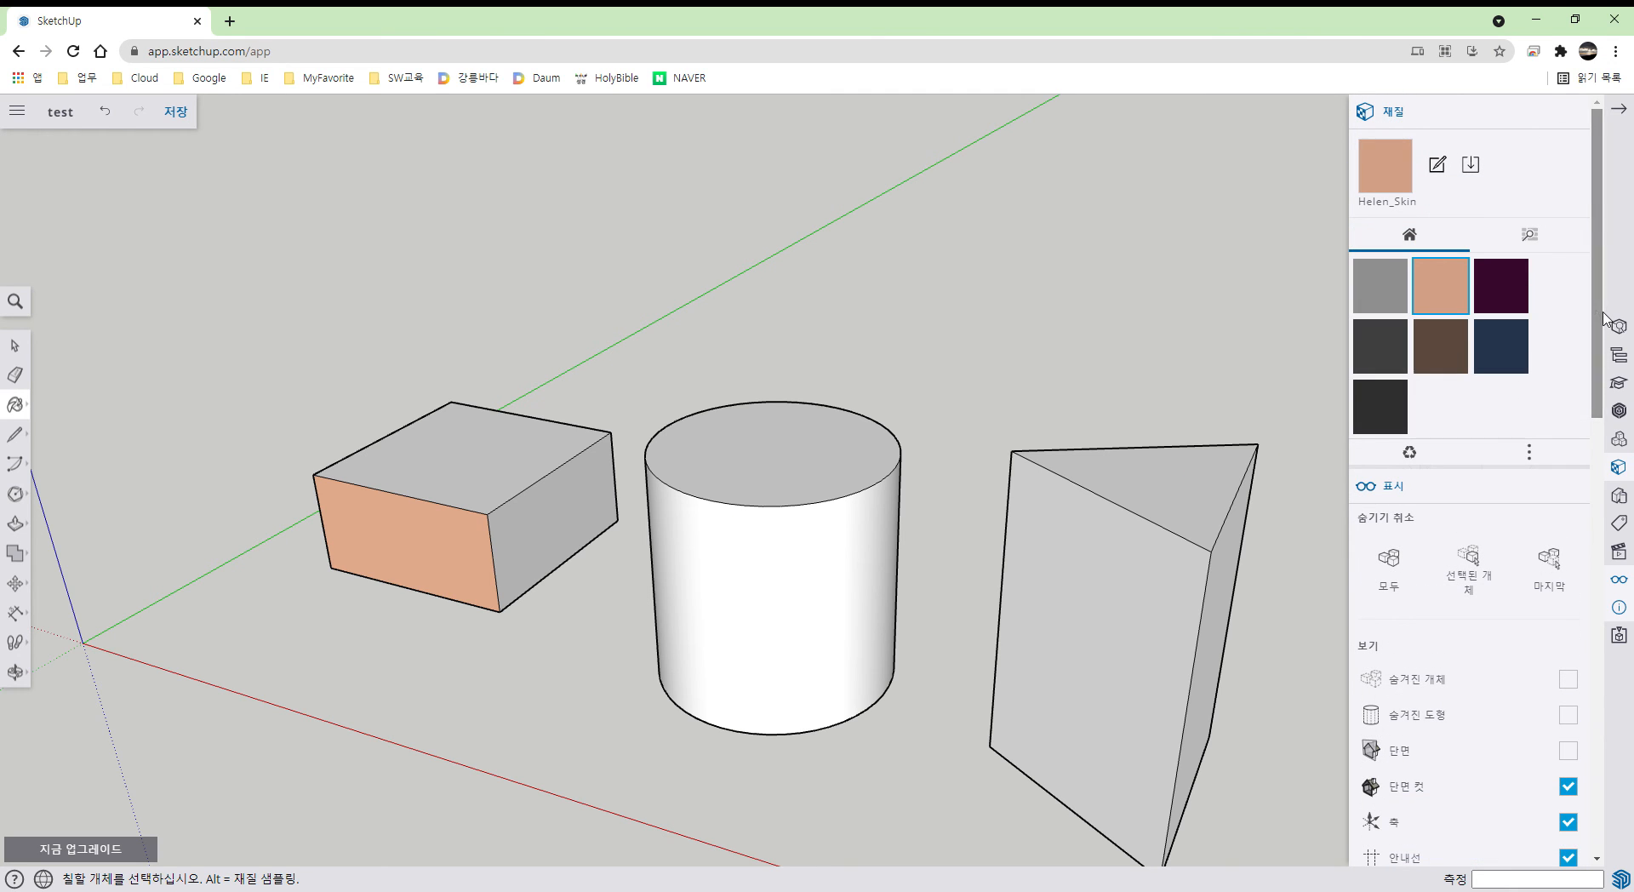
left_click(1539, 243)
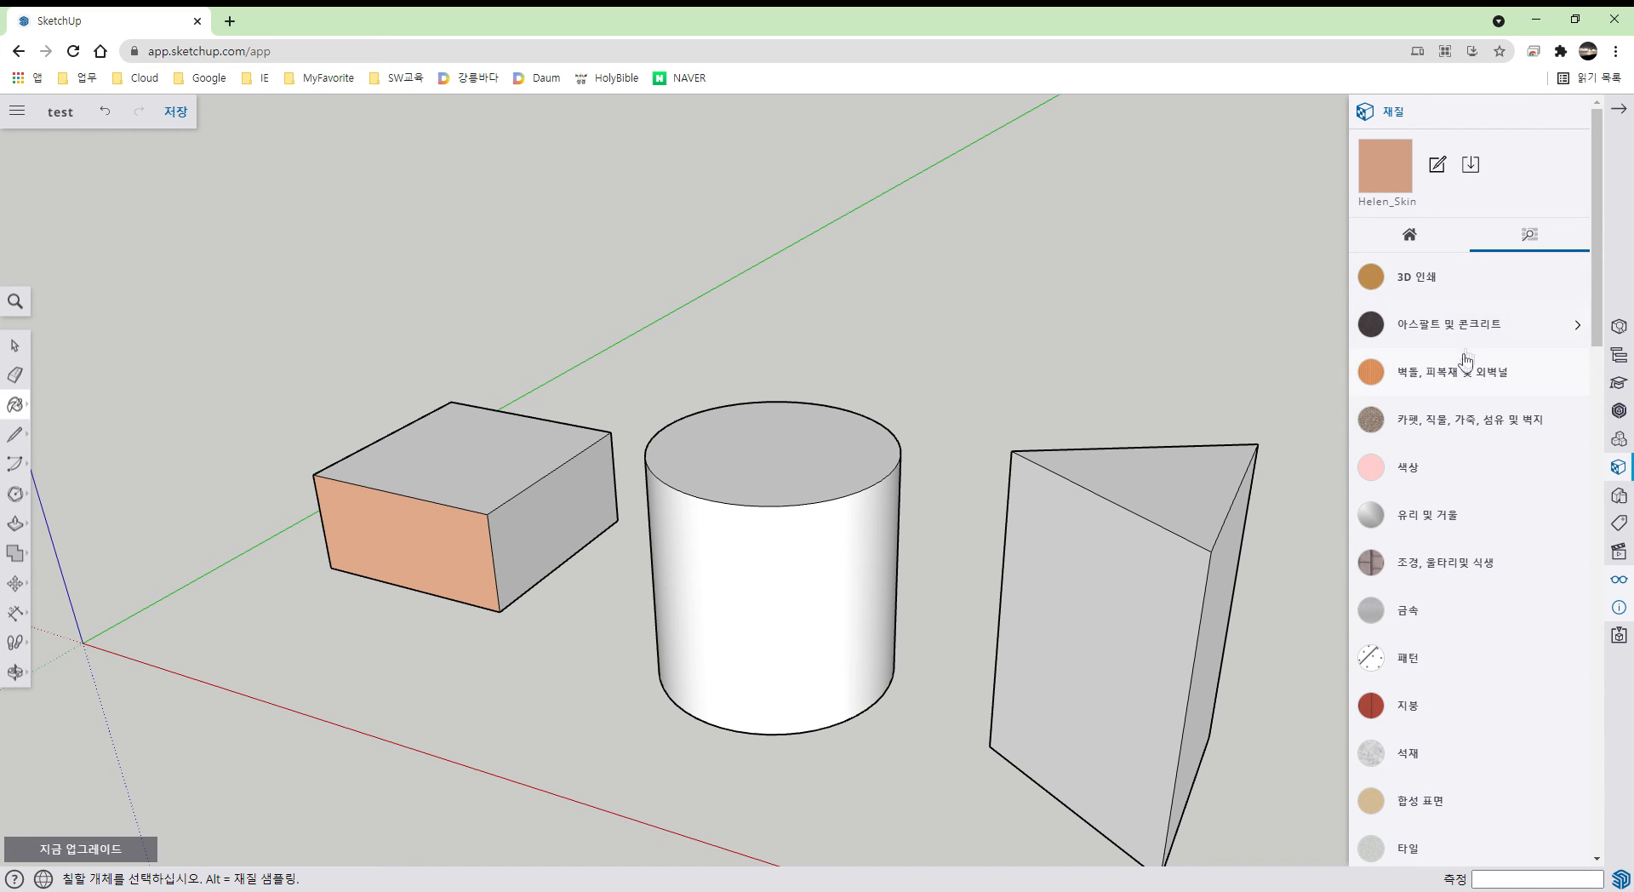
left_click(1444, 516)
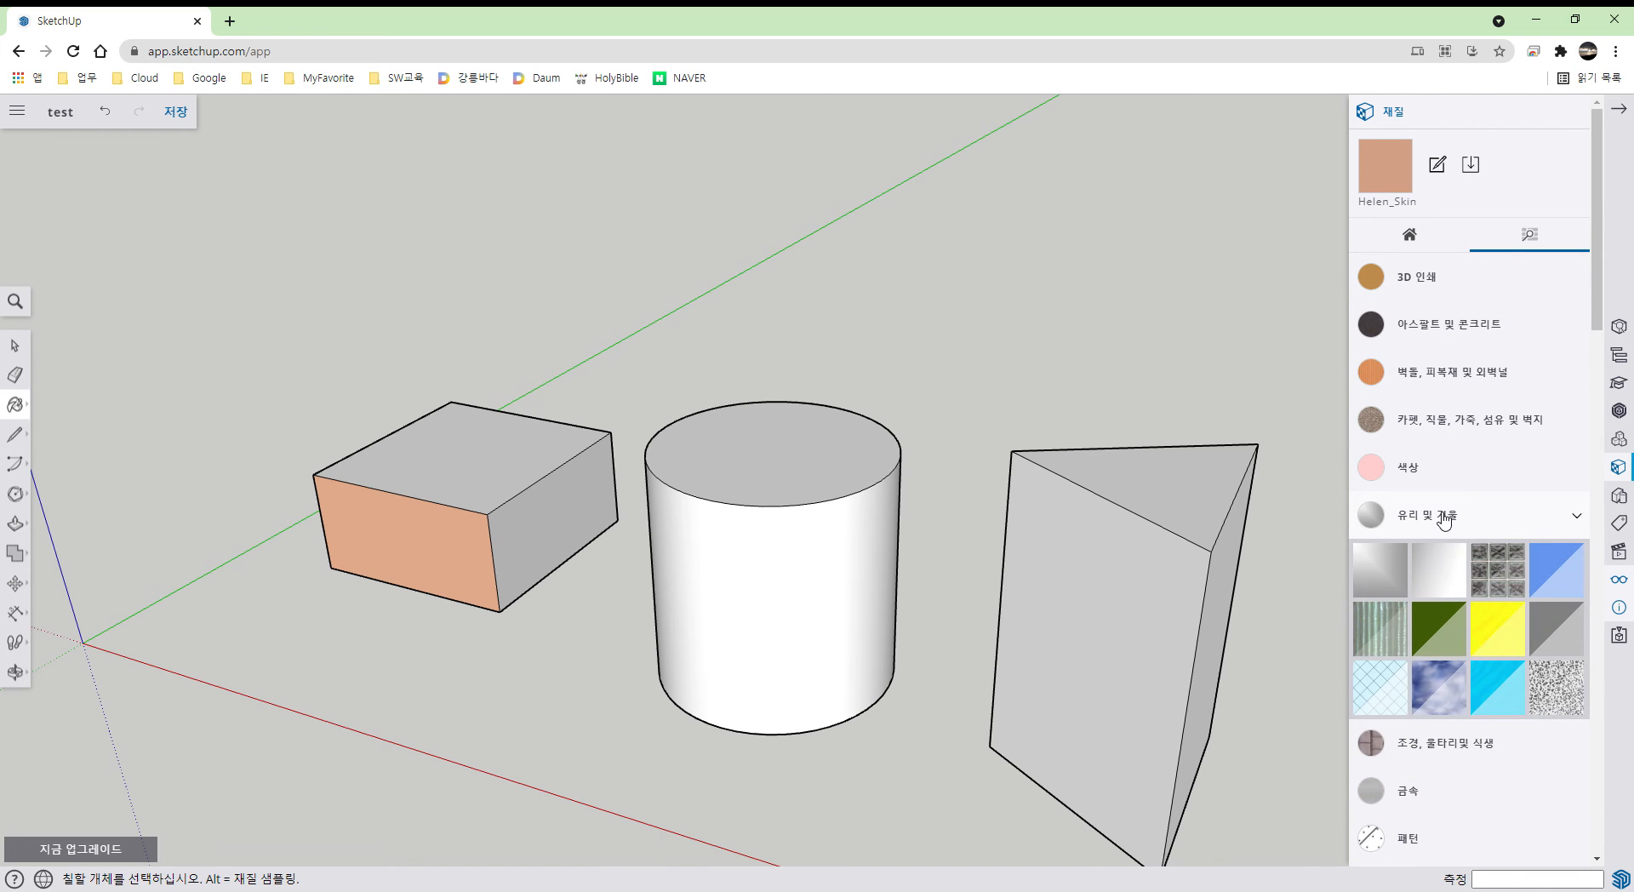
left_click(1459, 681)
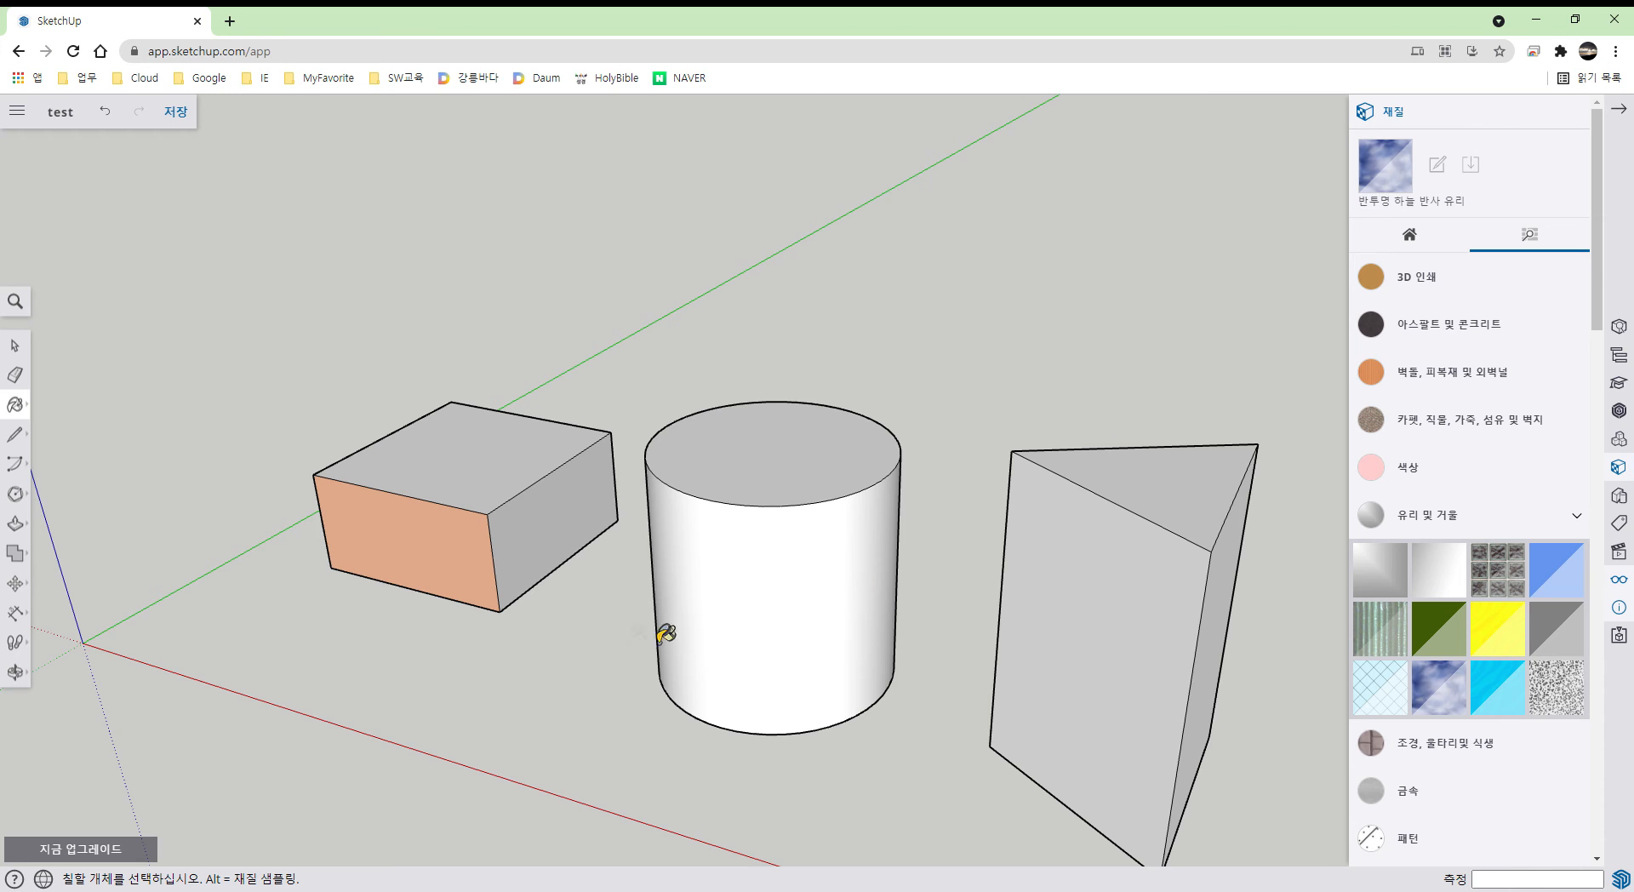
left_click(479, 501)
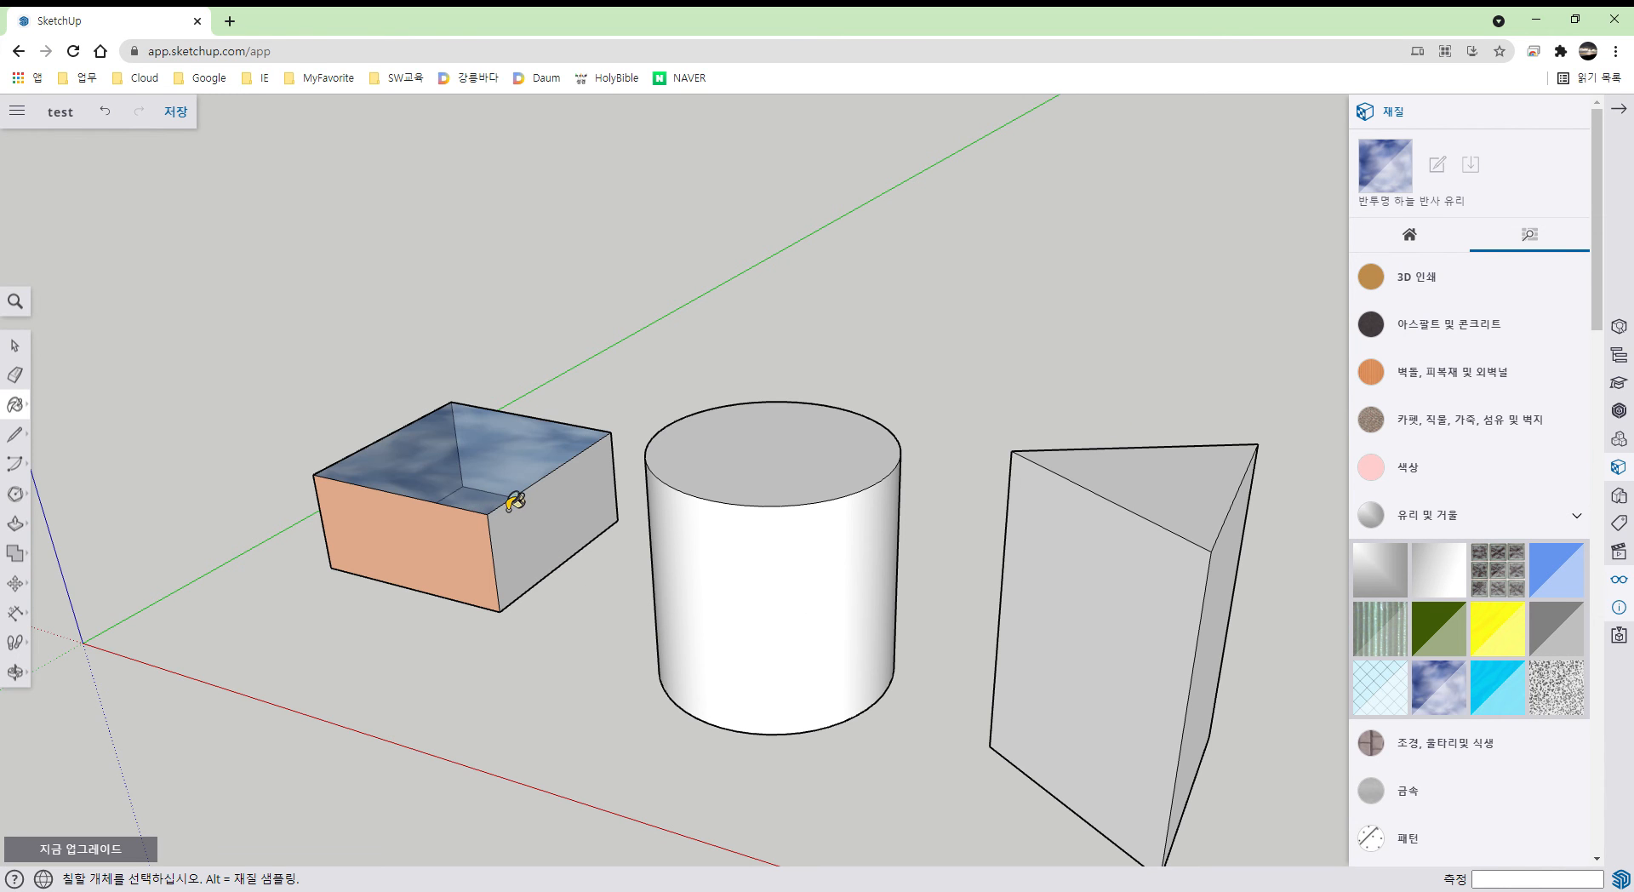
mouse_move(511, 500)
middle_mouse_down()
mouse_move(493, 601)
mouse_move(595, 637)
mouse_move(566, 658)
mouse_move(533, 619)
mouse_move(565, 659)
mouse_move(524, 634)
middle_mouse_up()
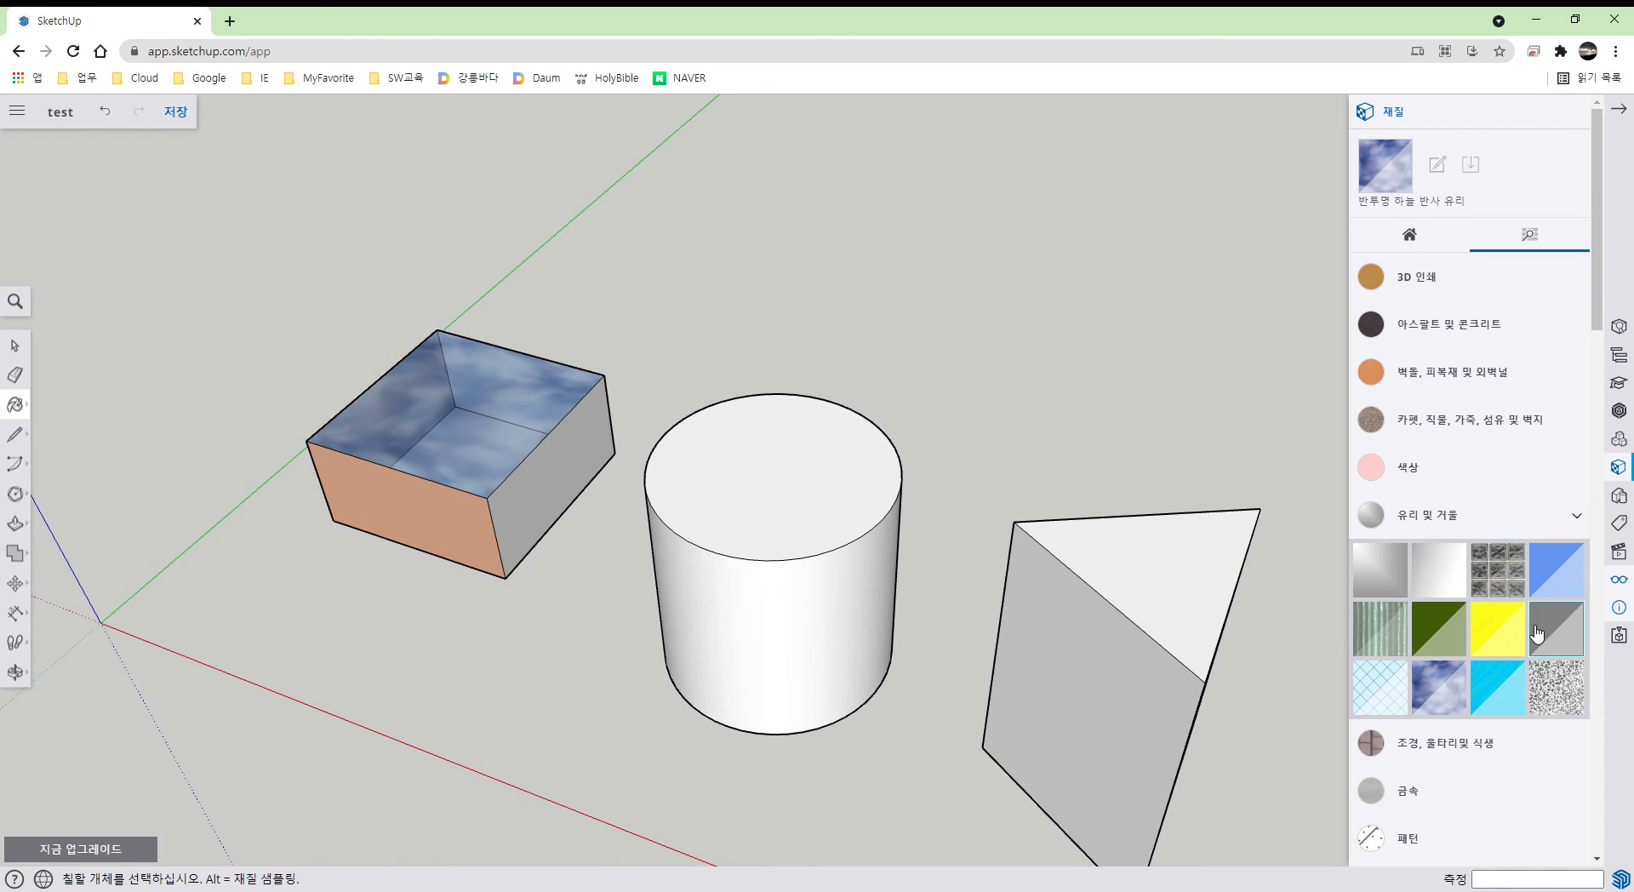
- Paint the box's bottom face with Carpet Pattern Leaf Squares Tan
left_click(1436, 432)
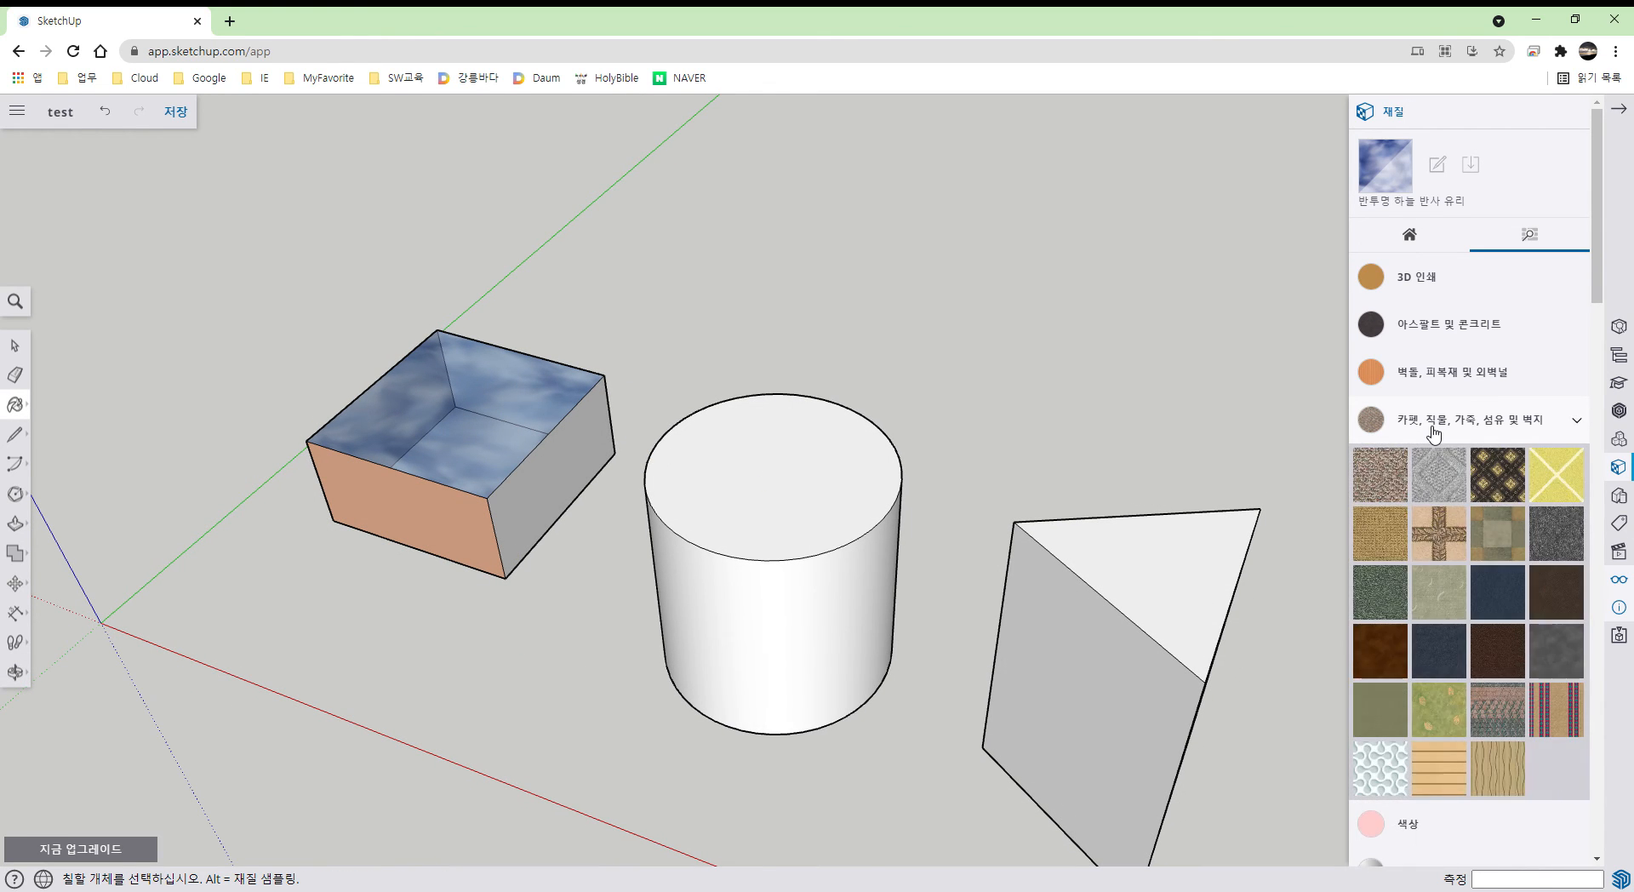
left_click(1439, 534)
mouse_move(536, 707)
middle_mouse_down()
mouse_move(584, 165)
mouse_move(555, 518)
mouse_move(566, 394)
mouse_move(489, 566)
mouse_move(573, 658)
middle_mouse_up()
left_click(402, 745)
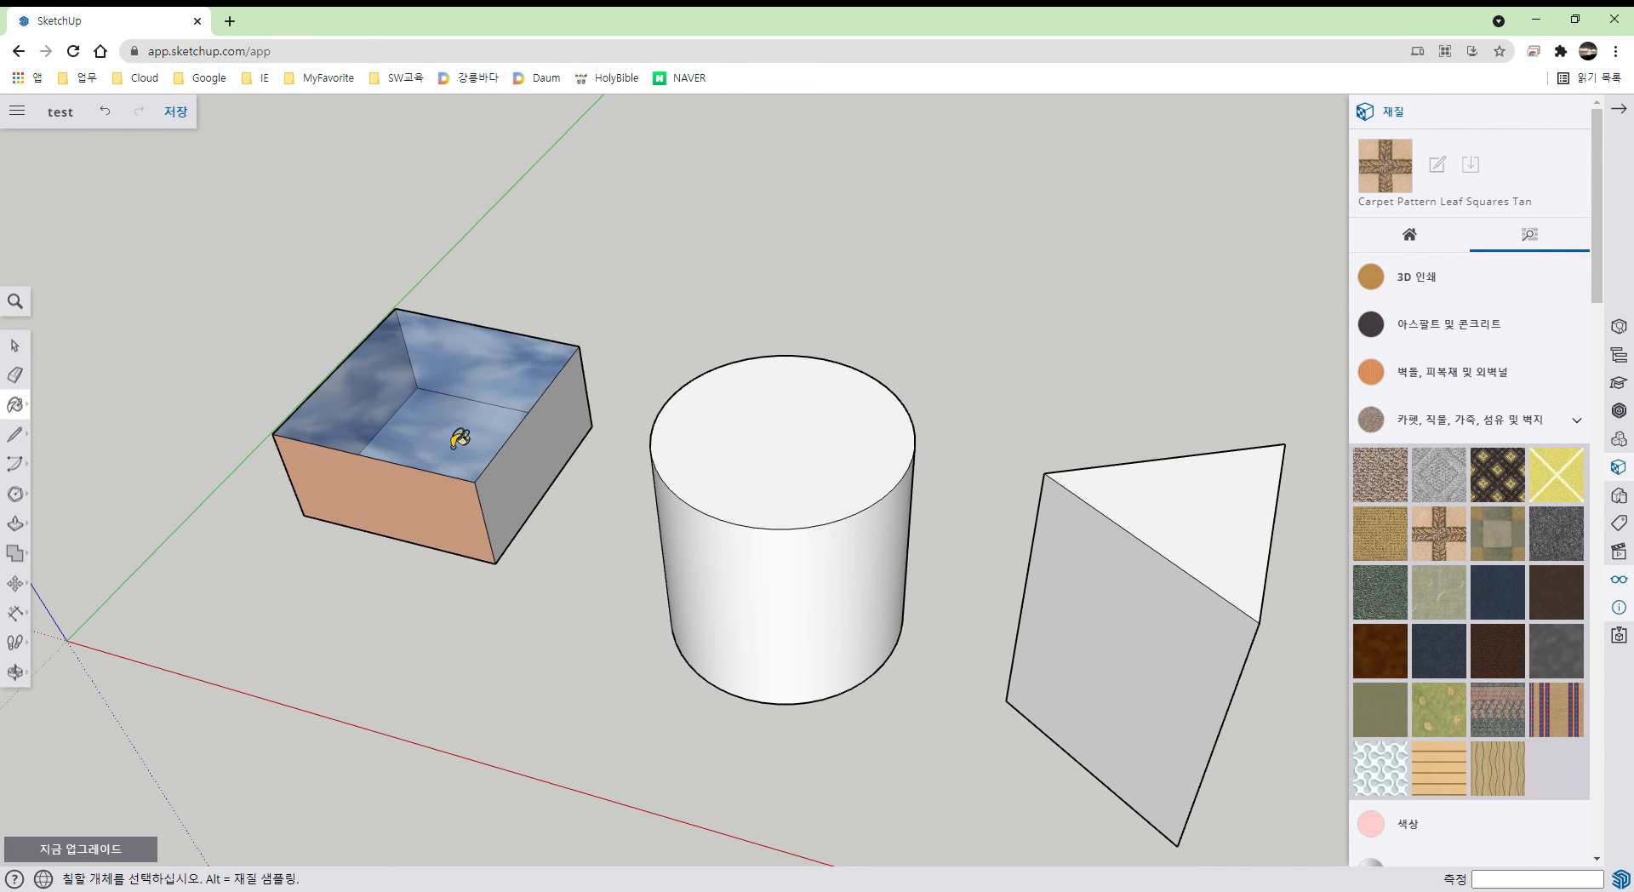
middle_click_drag(485, 595, 485, 390)
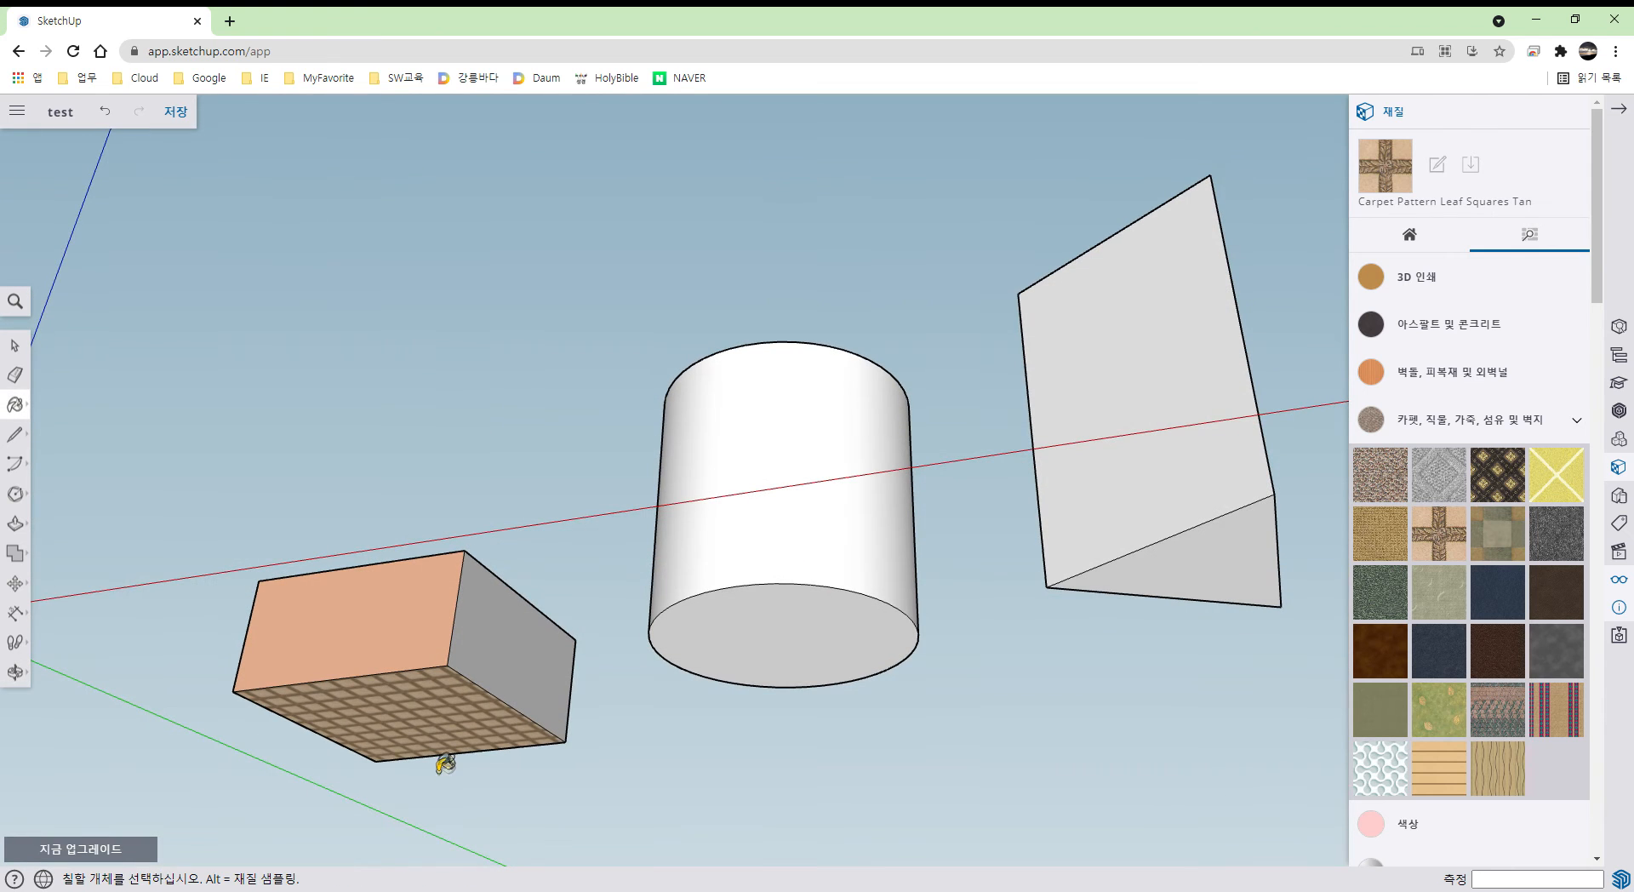
mouse_move(540, 515)
middle_mouse_down()
mouse_move(503, 752)
mouse_move(535, 558)
mouse_move(533, 744)
mouse_move(540, 595)
mouse_move(508, 536)
middle_mouse_up()
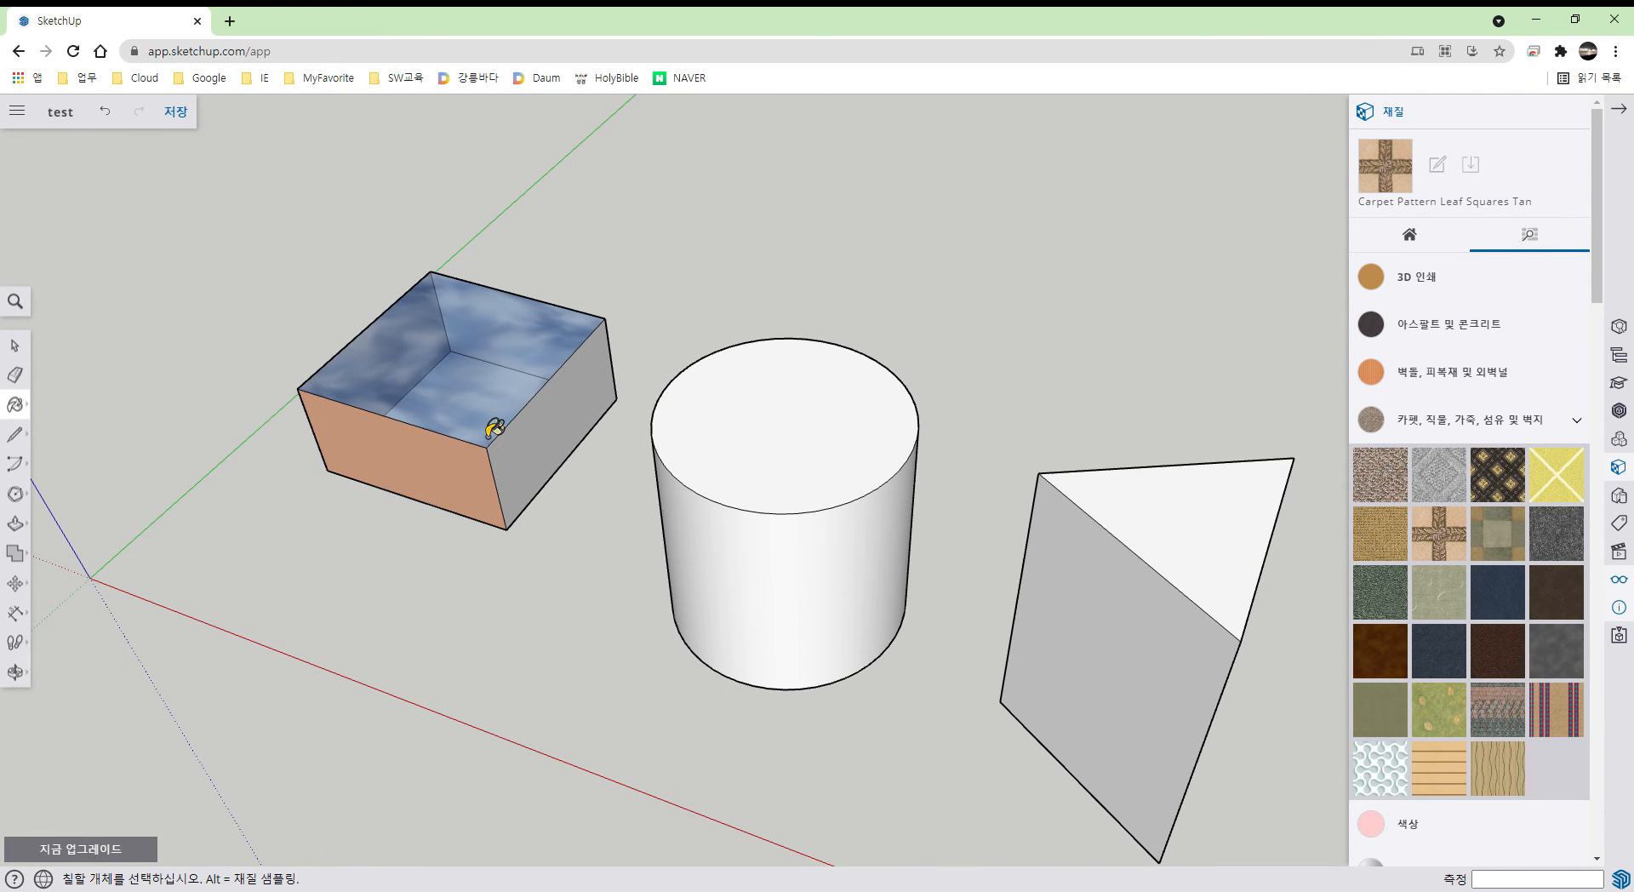
scroll(667, 558, "up", 2)
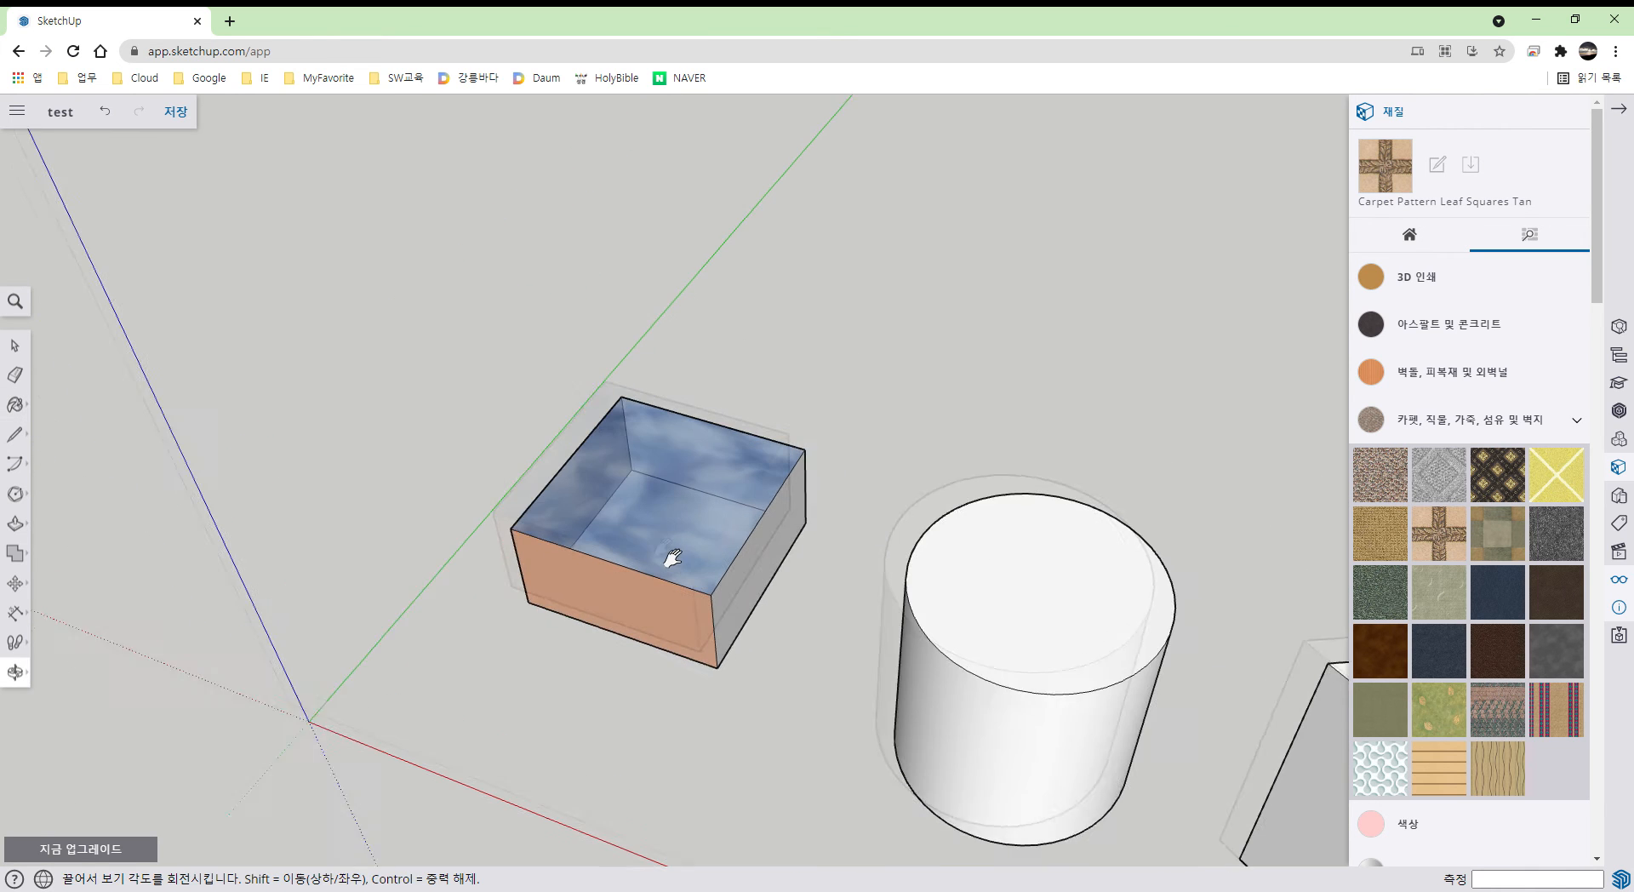
scroll(707, 610, "up", 2)
key("space")
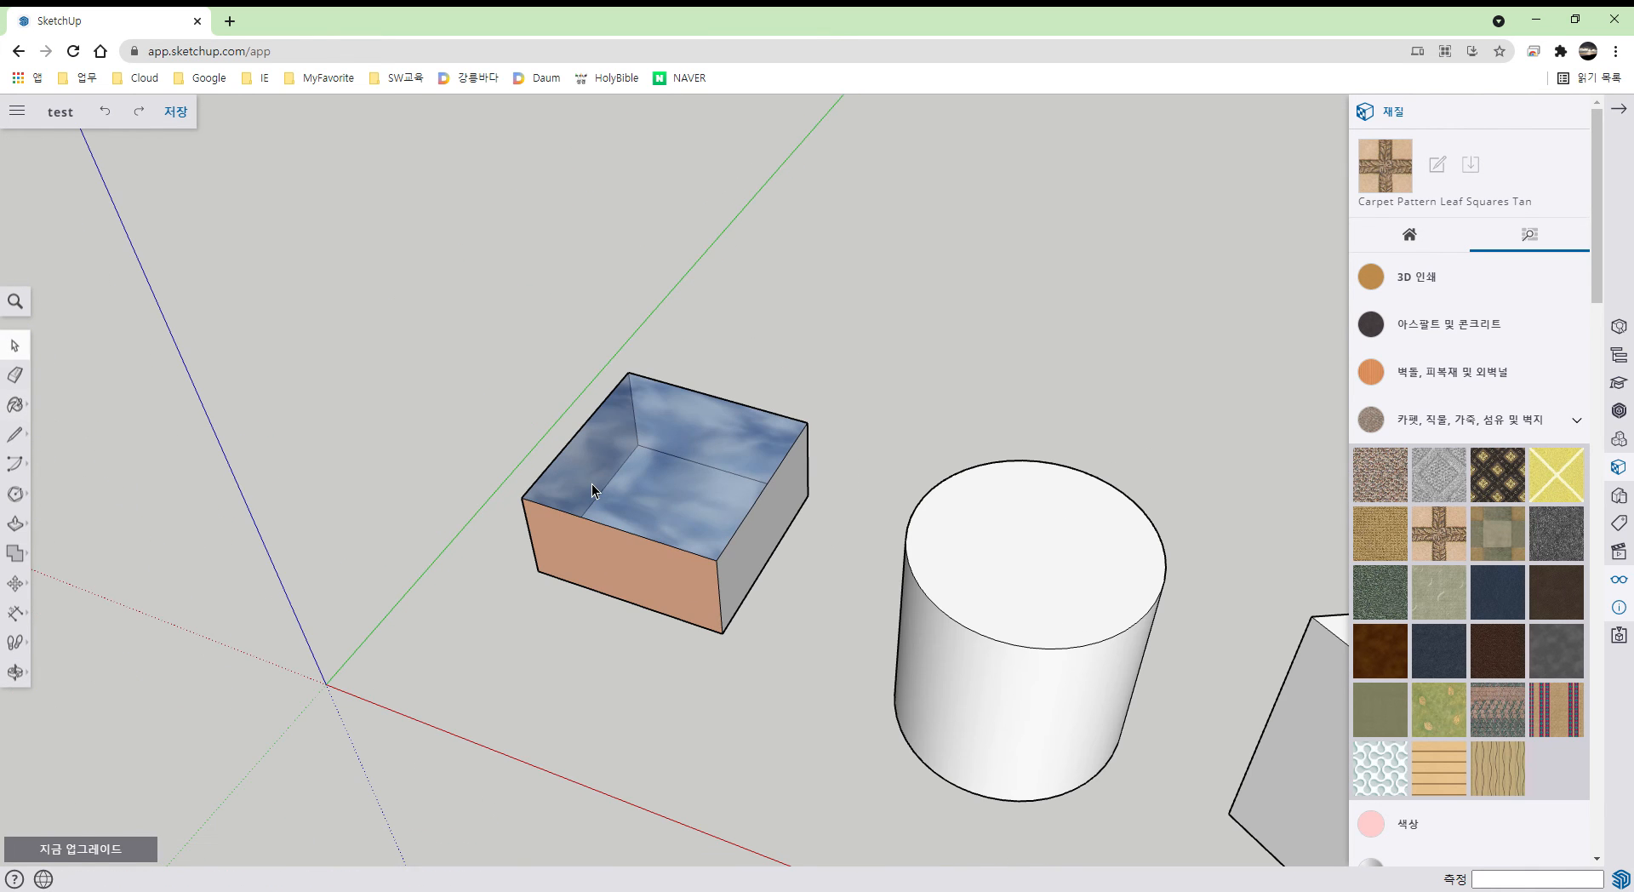
- Hide the box's glass top face
left_click(681, 491)
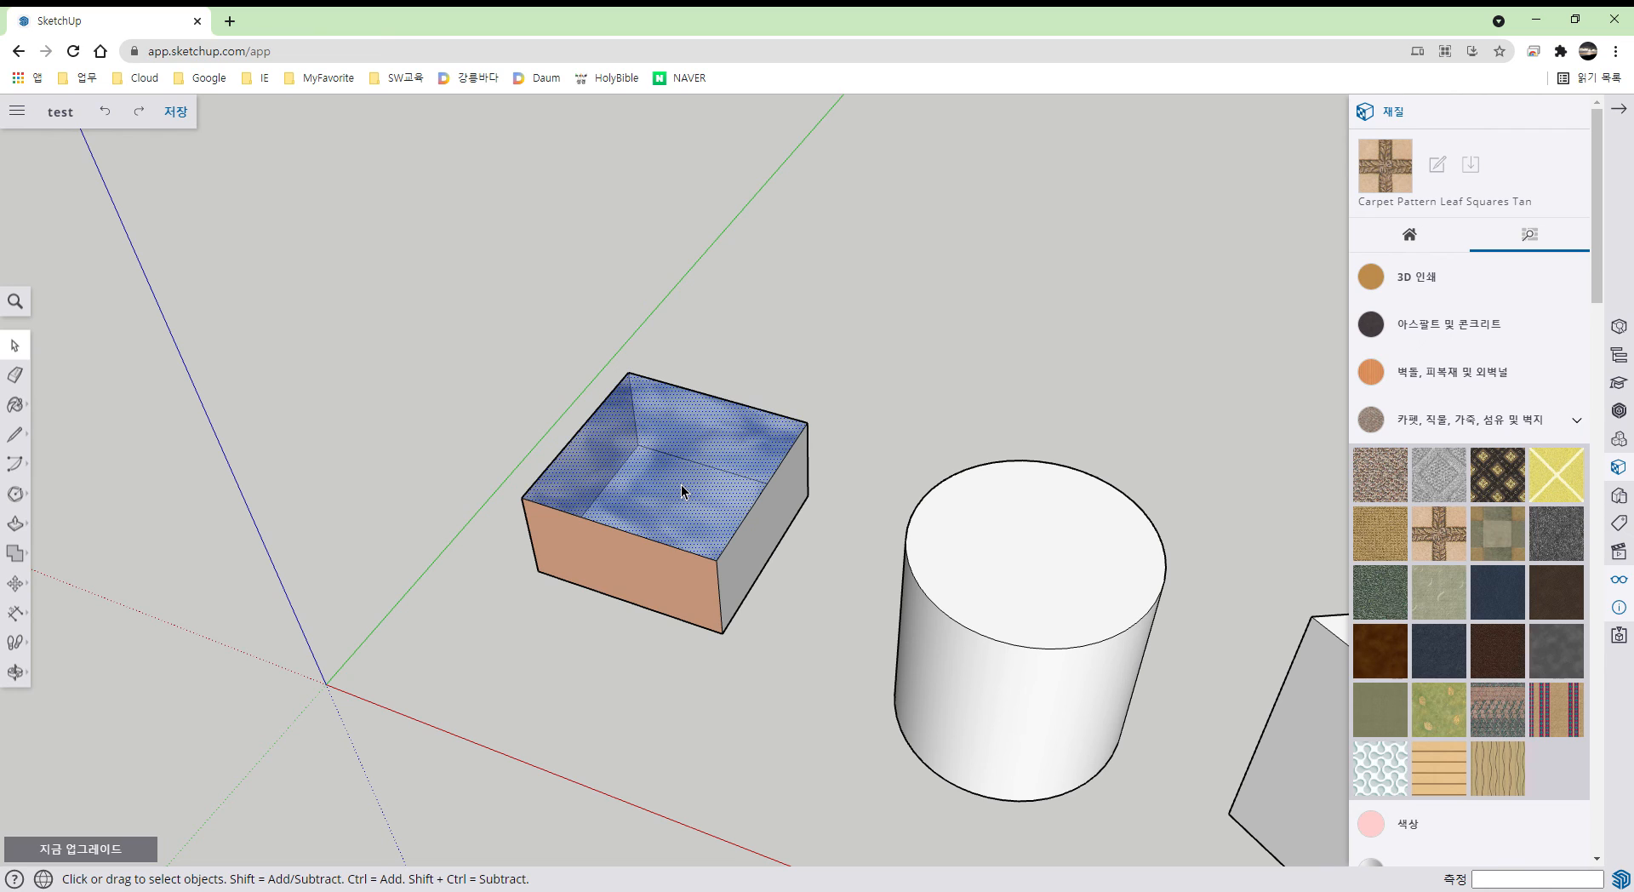
right_click(683, 484)
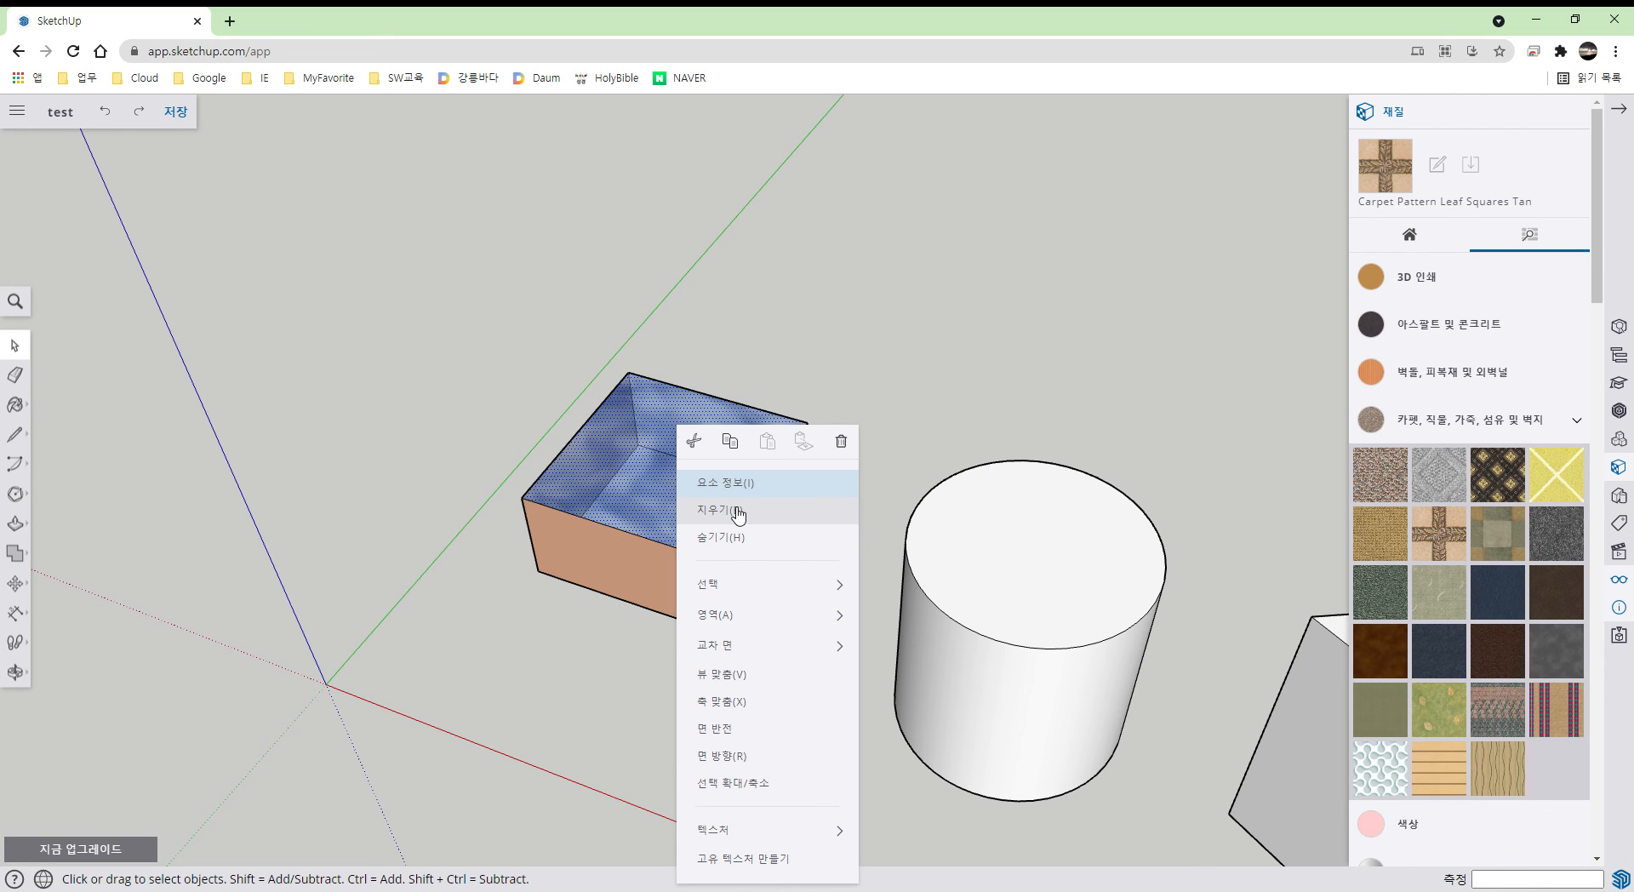
left_click(742, 540)
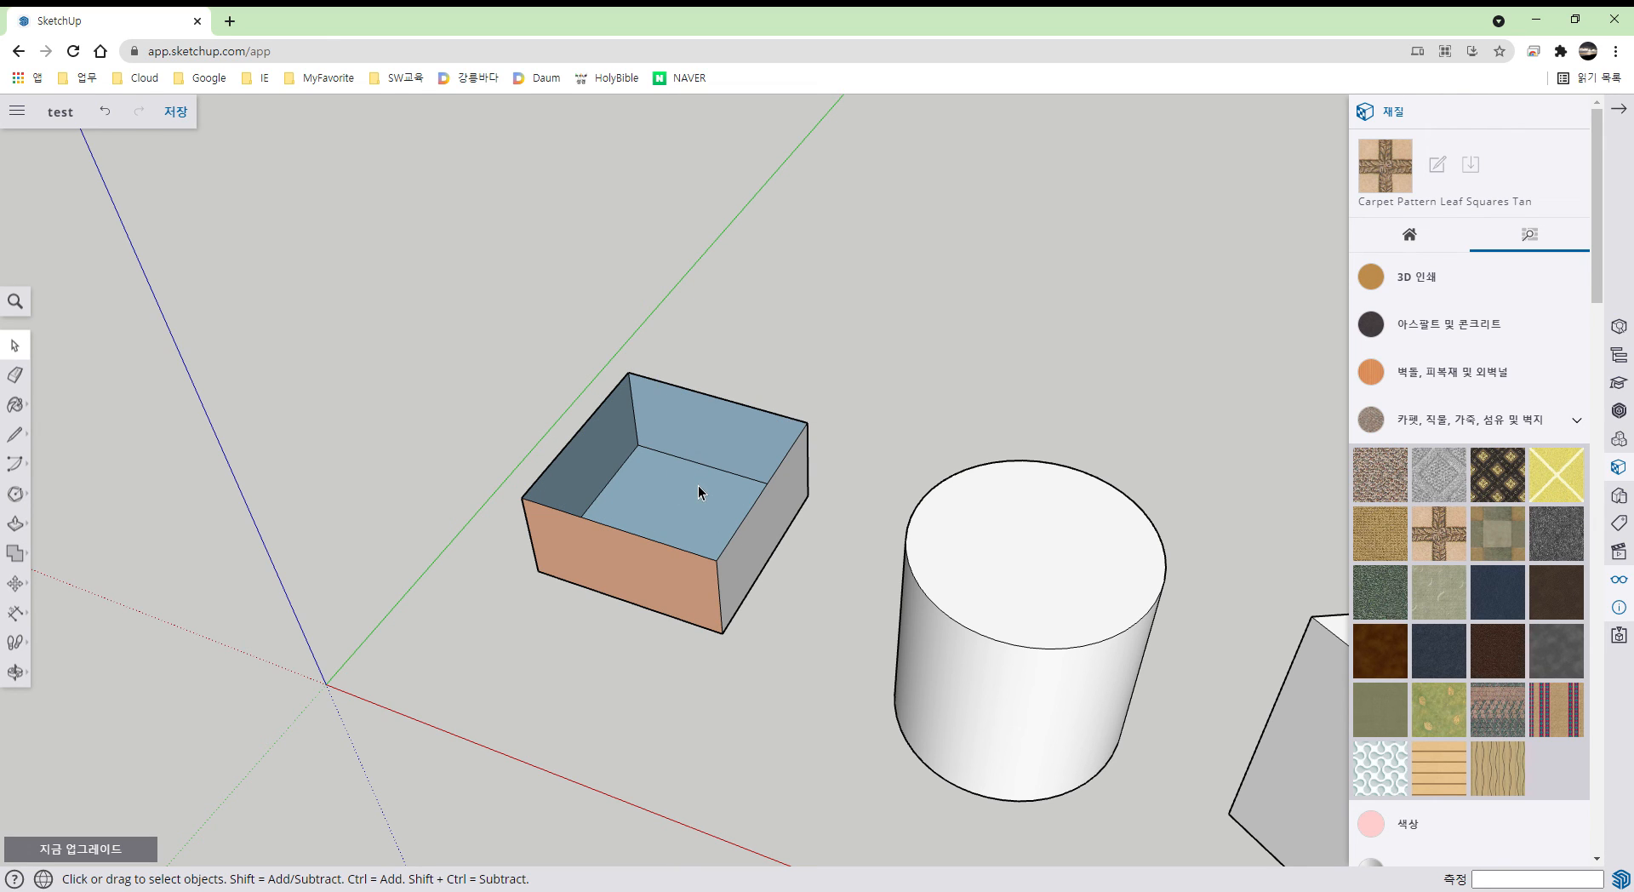
- Paint the box's inside floor with the 황록색 다이아몬드 카펫 carpet material
key("b")
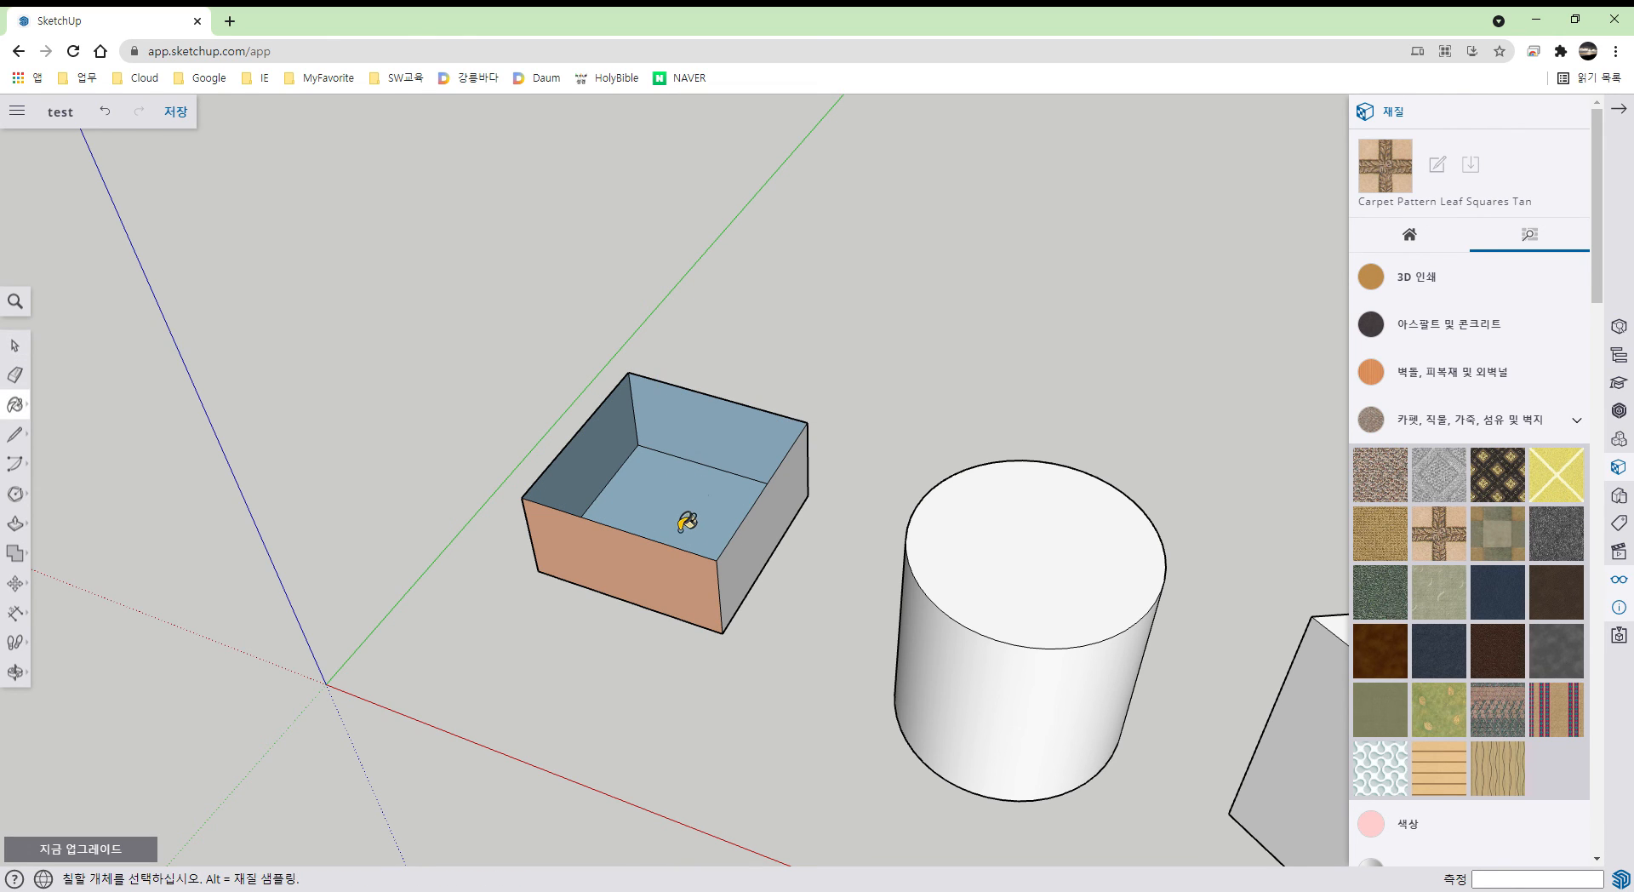
left_click(685, 523)
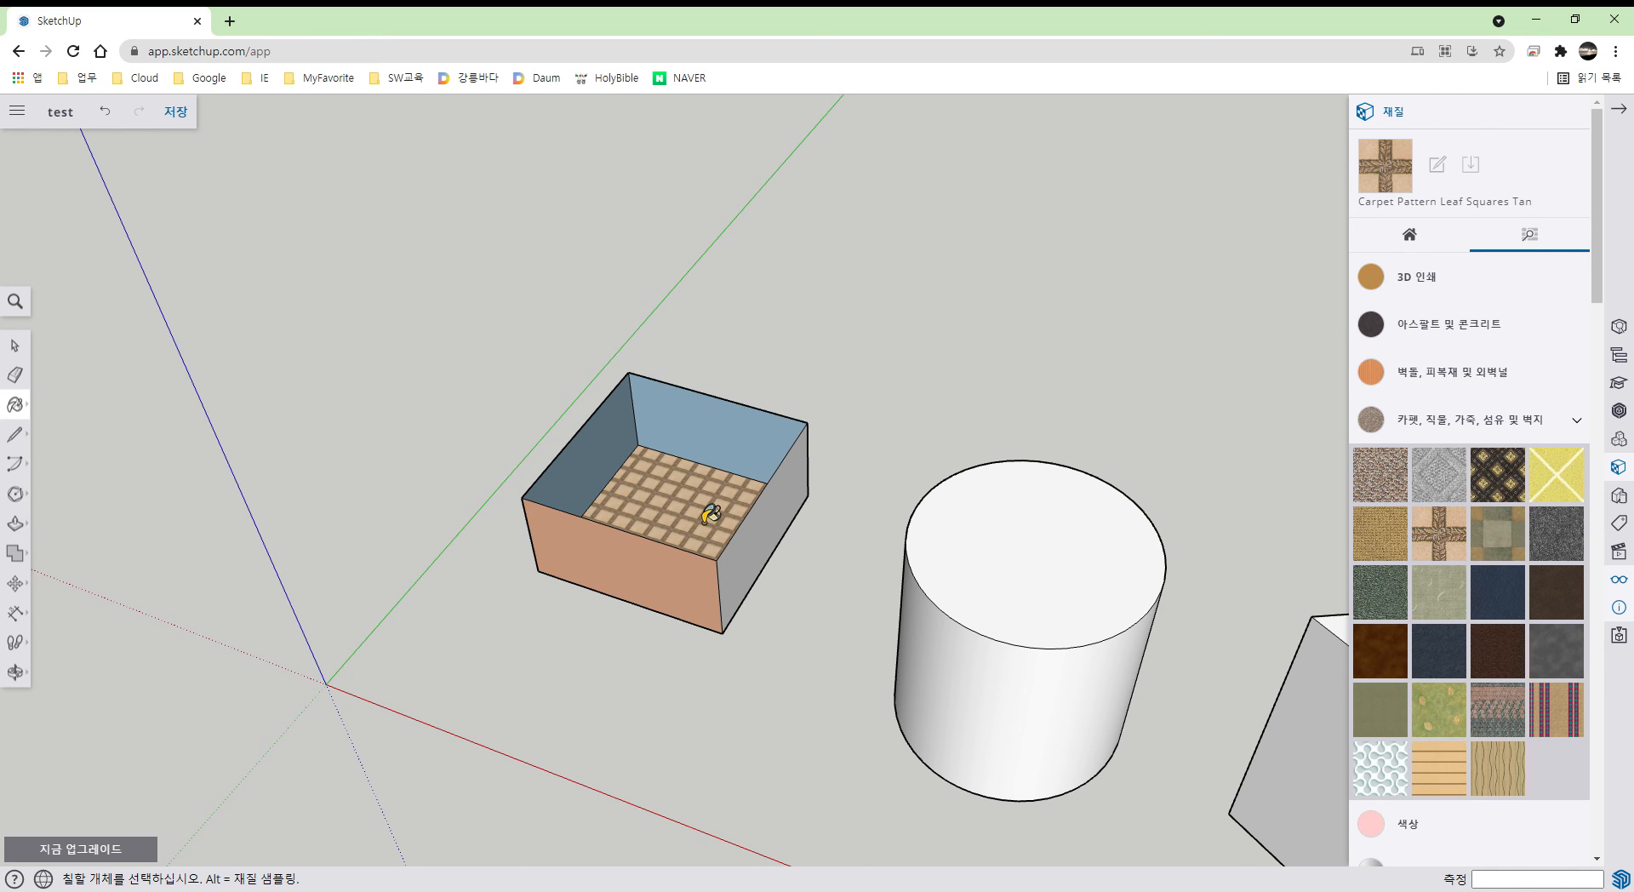
mouse_move(719, 511)
middle_mouse_down()
mouse_move(609, 559)
mouse_move(743, 517)
mouse_move(748, 456)
middle_mouse_up()
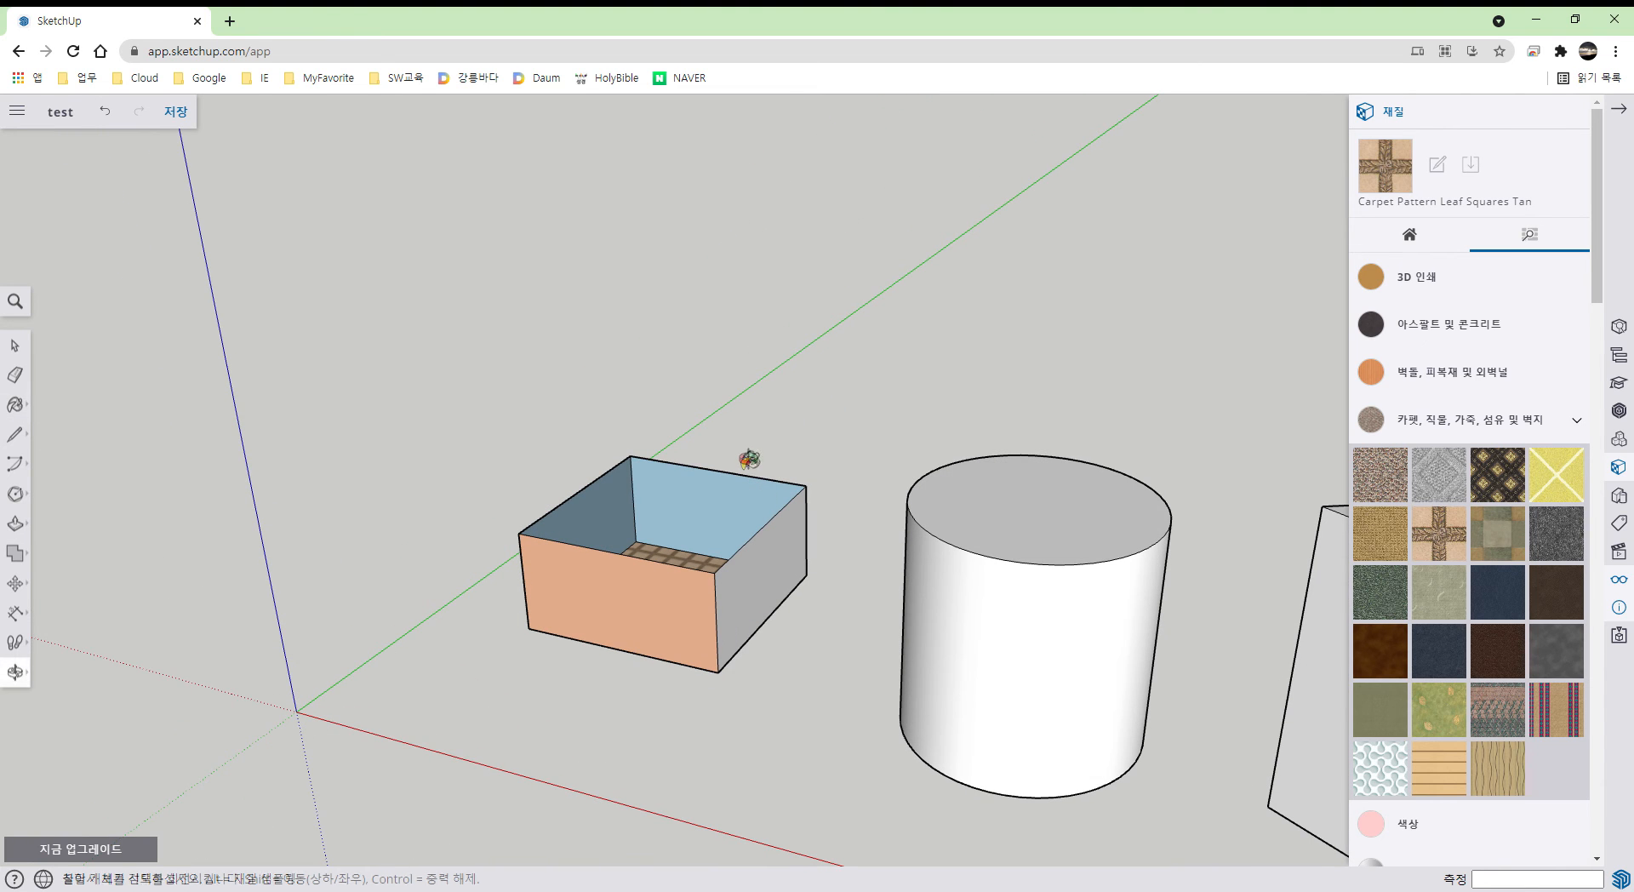
left_click(1496, 492)
middle_click_drag(869, 713, 712, 778)
left_click(714, 777)
mouse_move(788, 568)
middle_mouse_down()
mouse_move(766, 845)
mouse_move(810, 412)
mouse_move(803, 650)
mouse_move(832, 686)
mouse_move(823, 641)
mouse_move(832, 657)
middle_mouse_up()
- Bring back the hidden glass top with Unhide All in the Display panel
key("b")
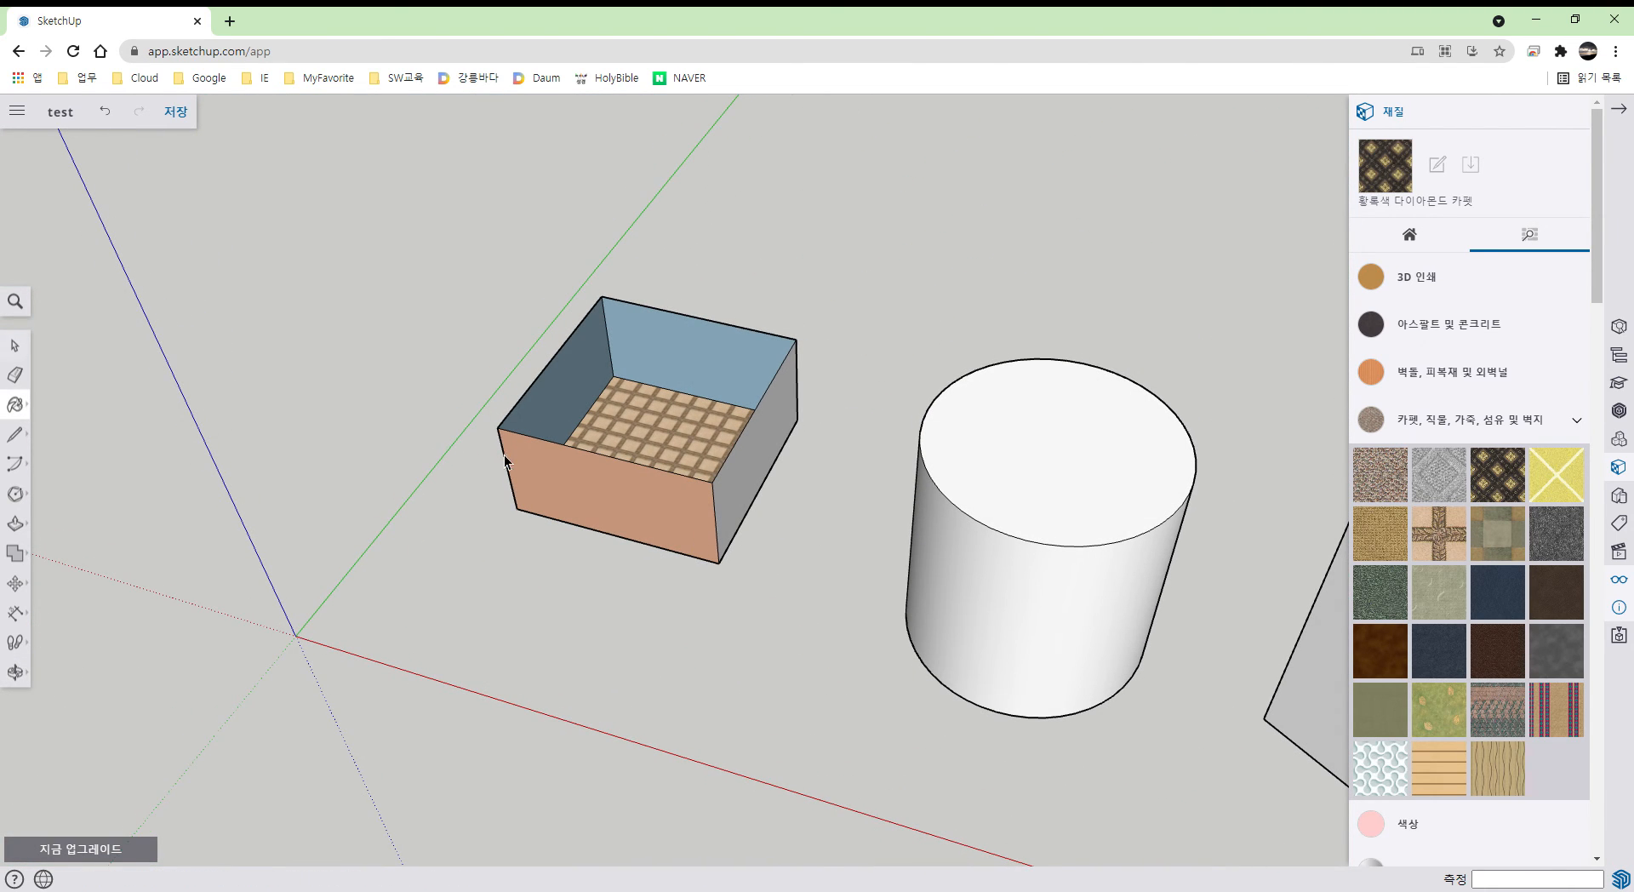
key("space")
triple_click(616, 513)
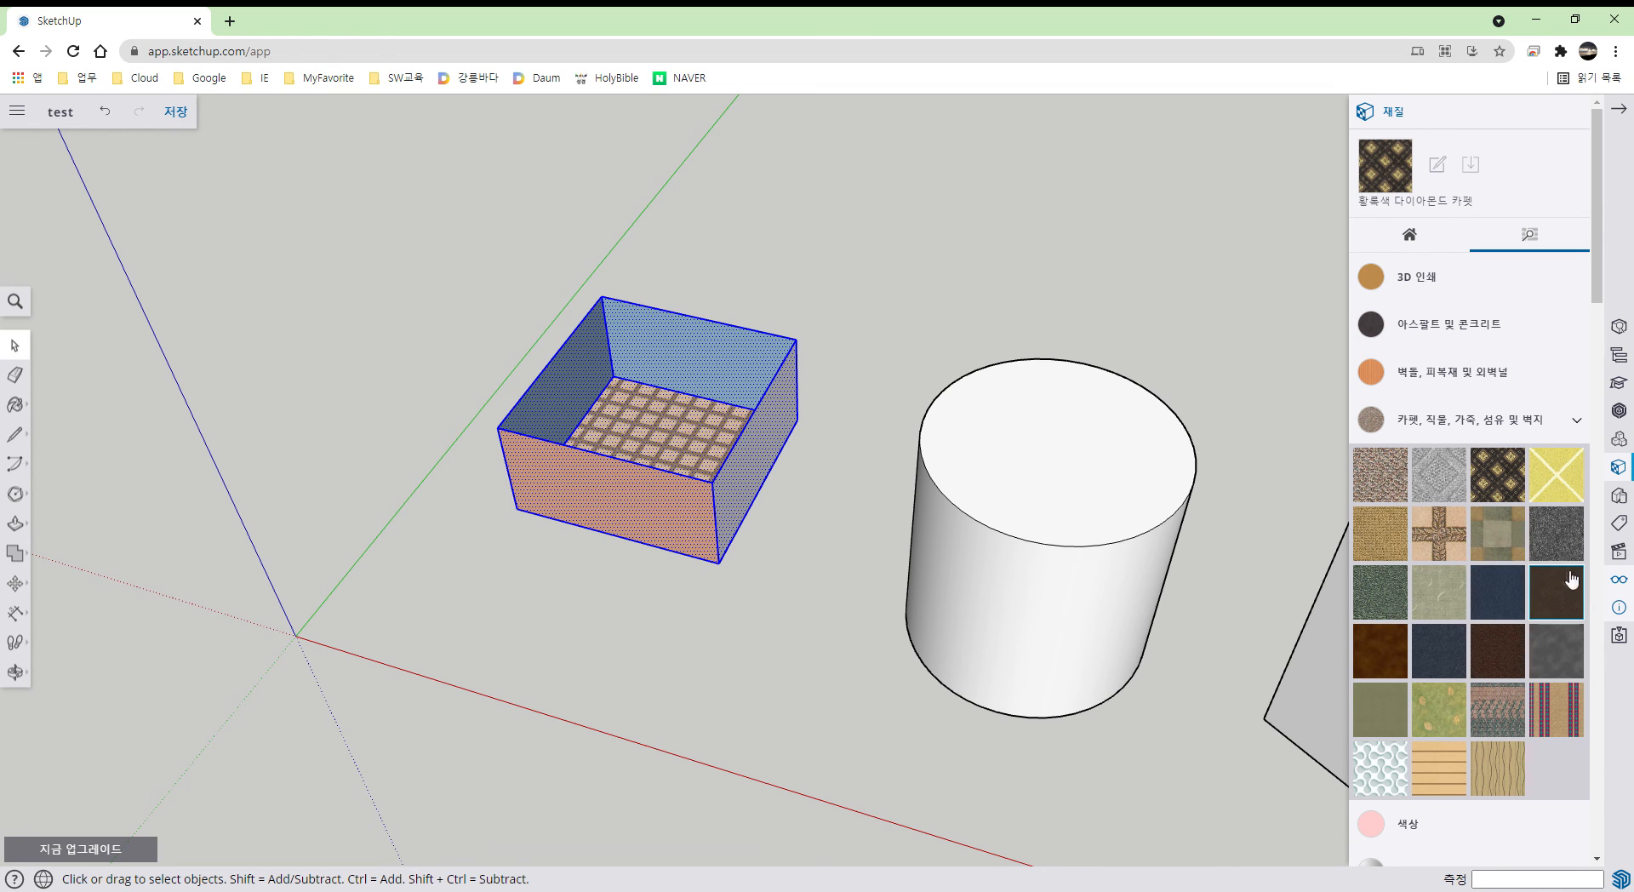
left_click(1619, 580)
left_click(1390, 197)
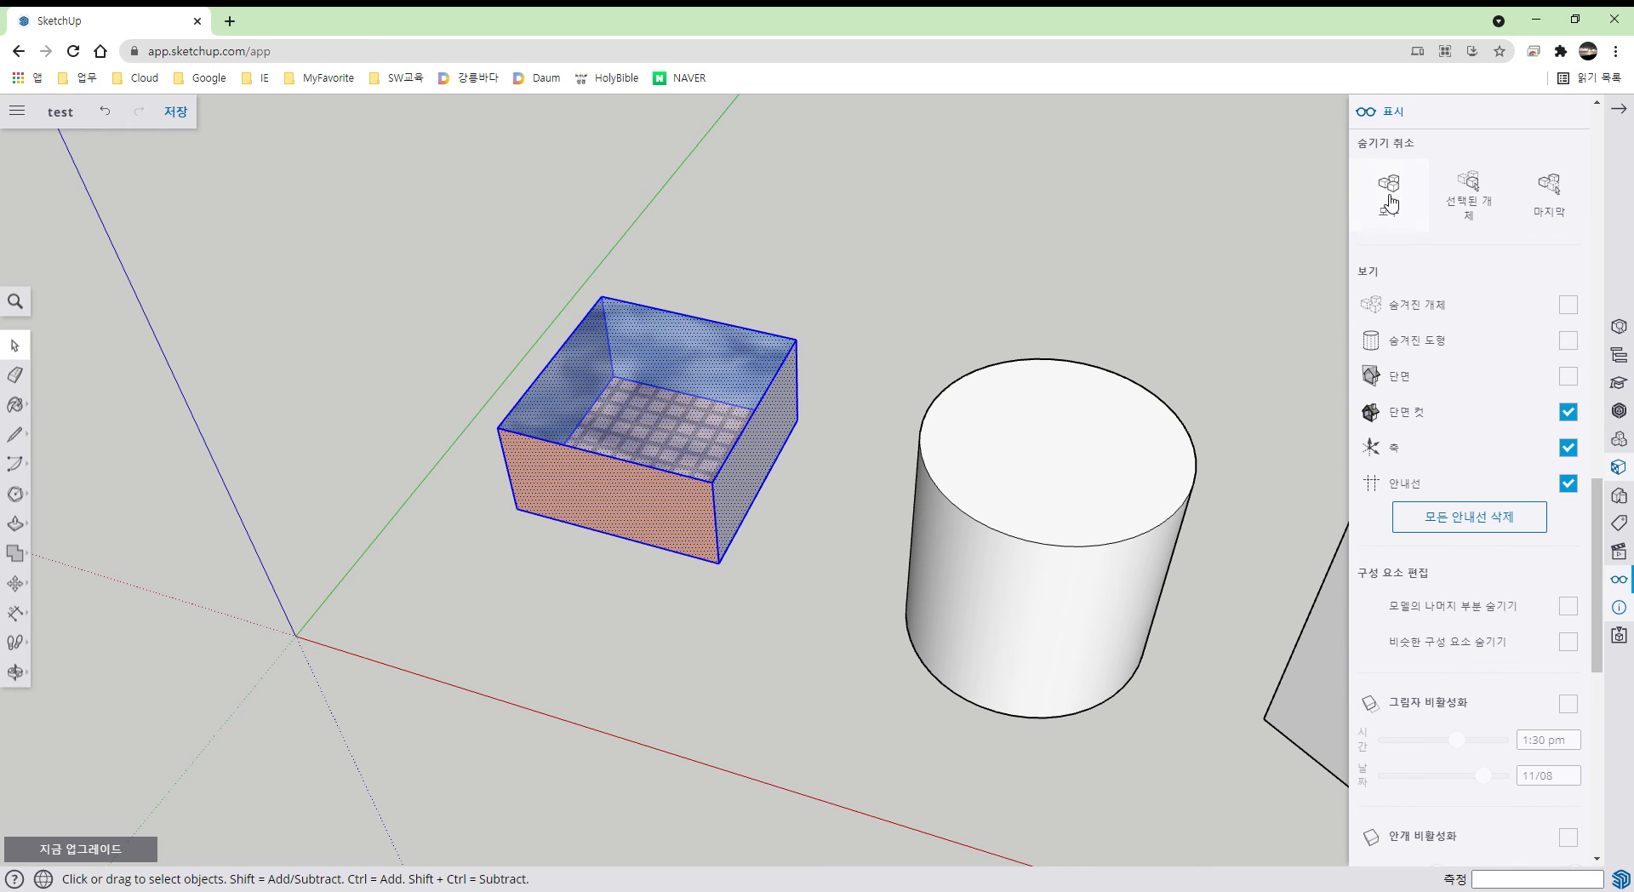
middle_click_drag(792, 526, 737, 555)
left_click(824, 516)
scroll(730, 511, "up", 3)
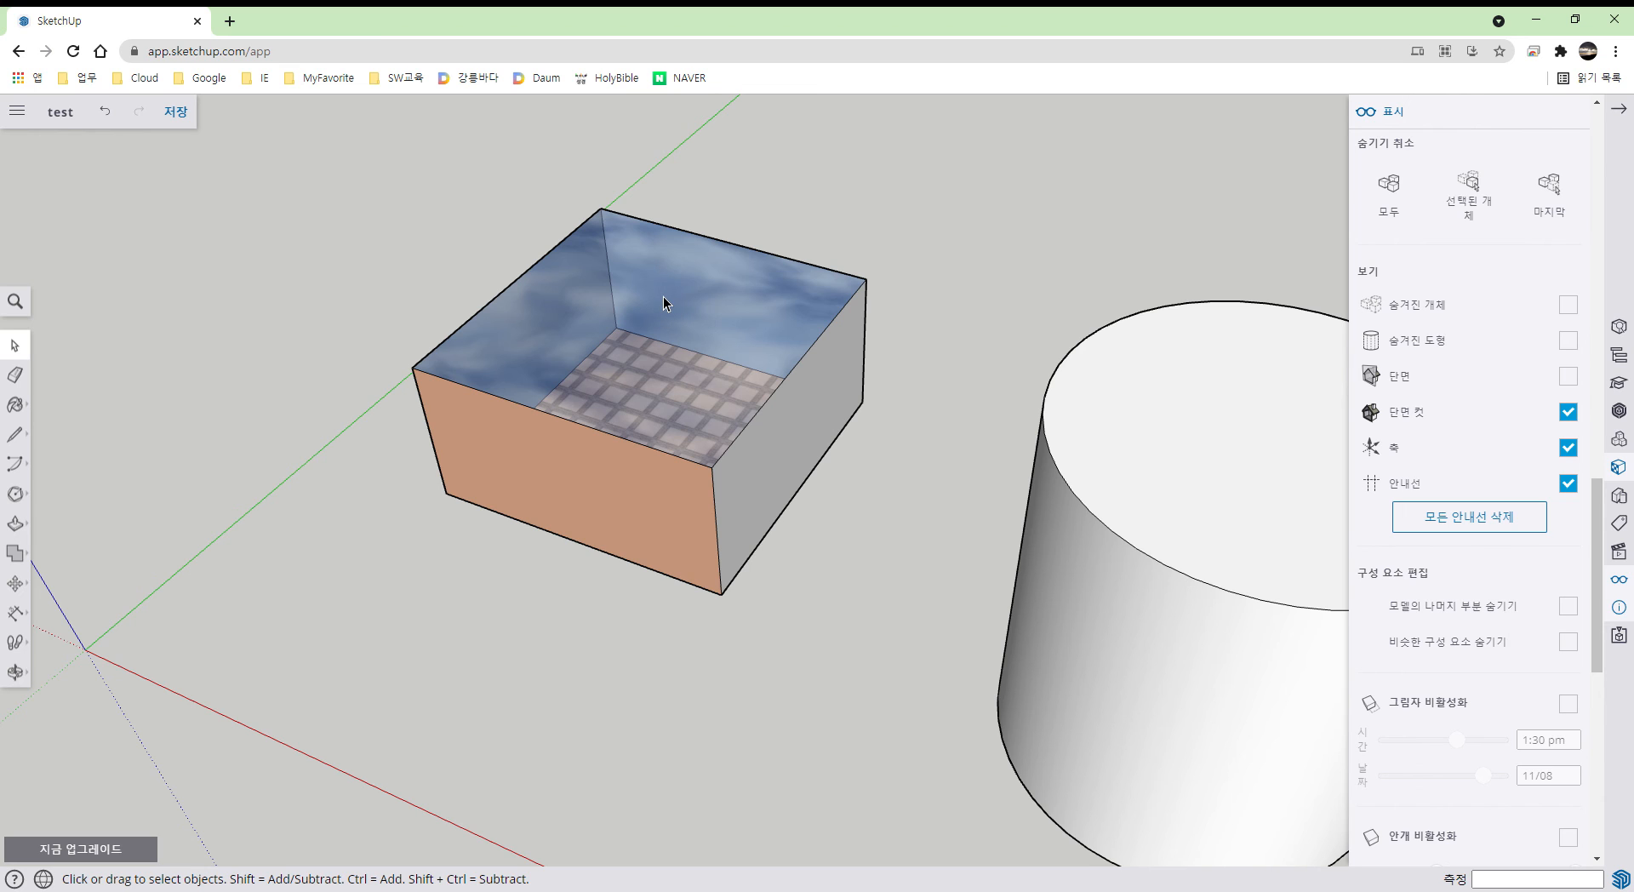
scroll(663, 298, "down", 3)
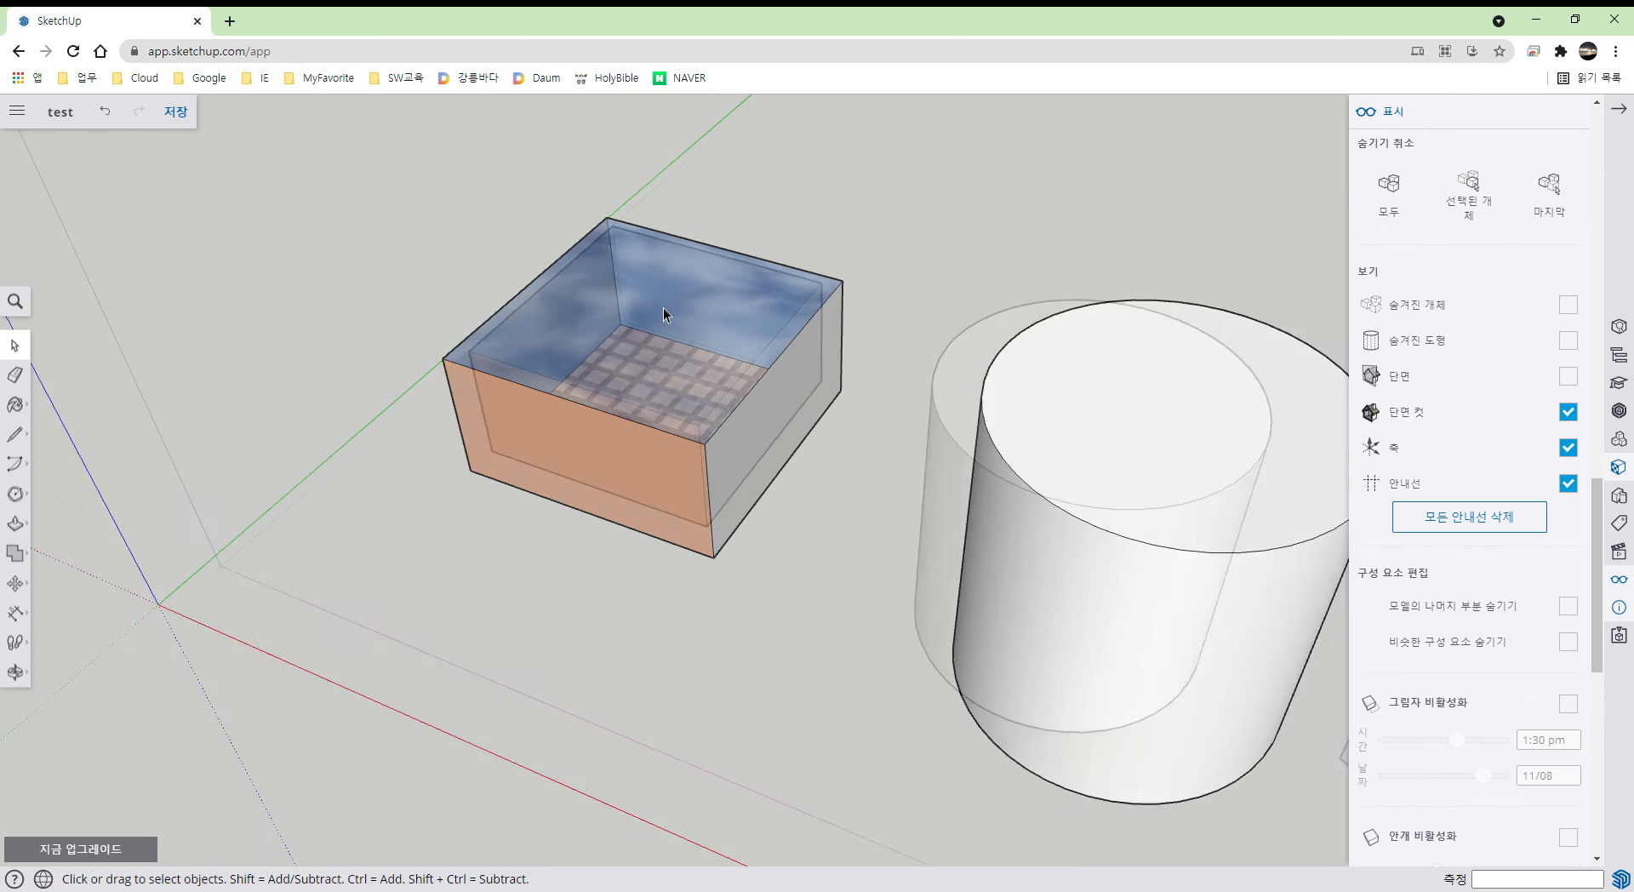
left_click(31, 410)
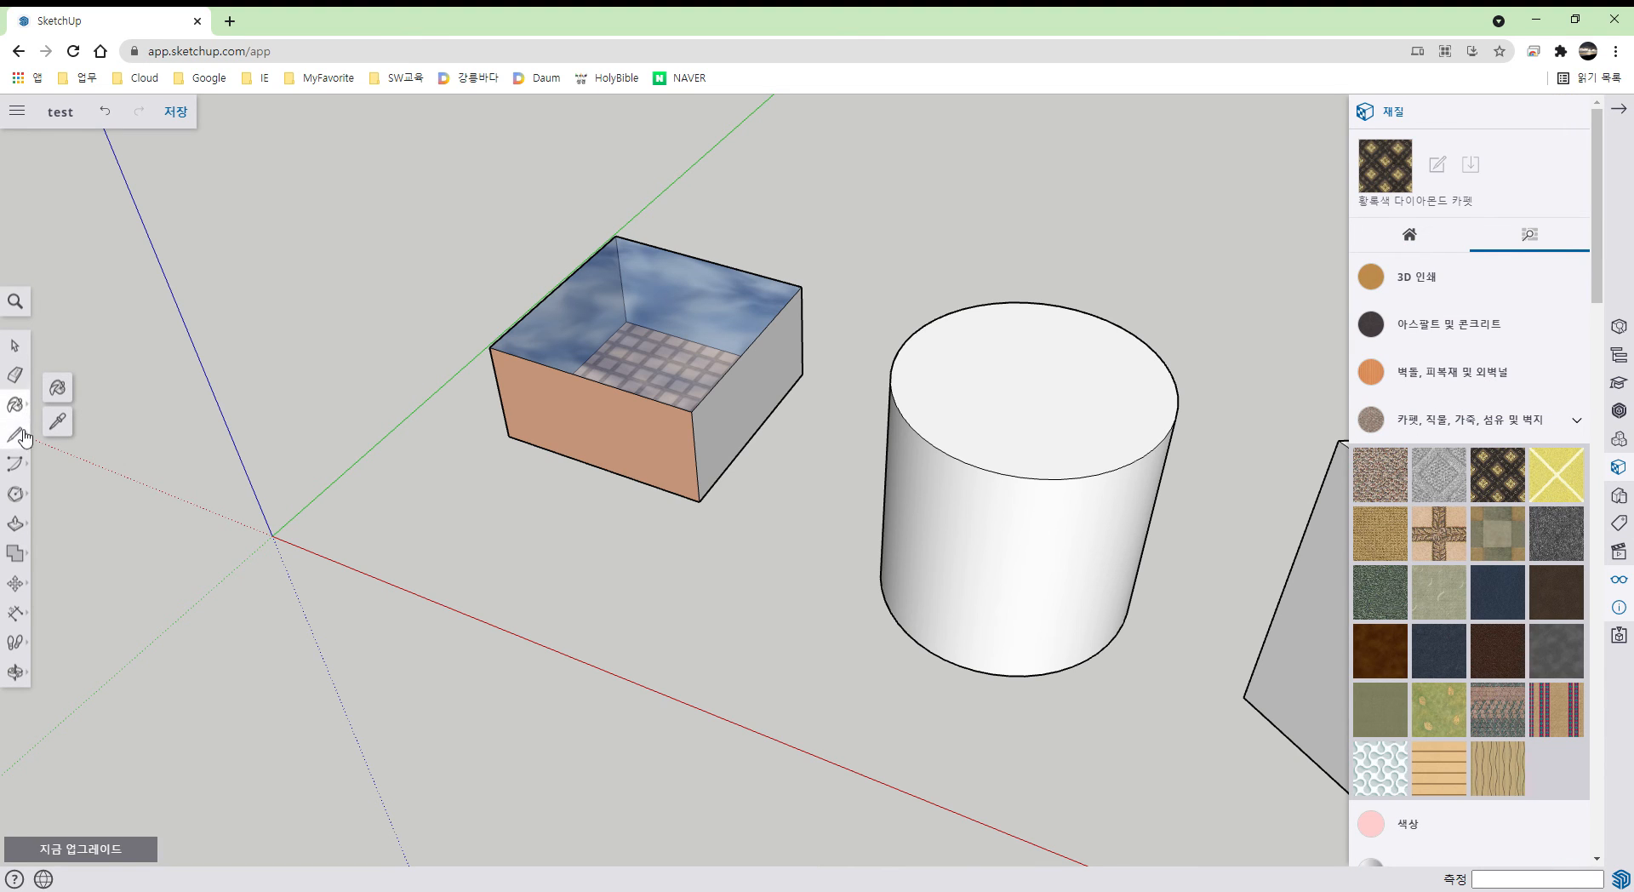
- Draw a freehand shape in front of the box, extrude it, then undo the extrusion
left_click(18, 436)
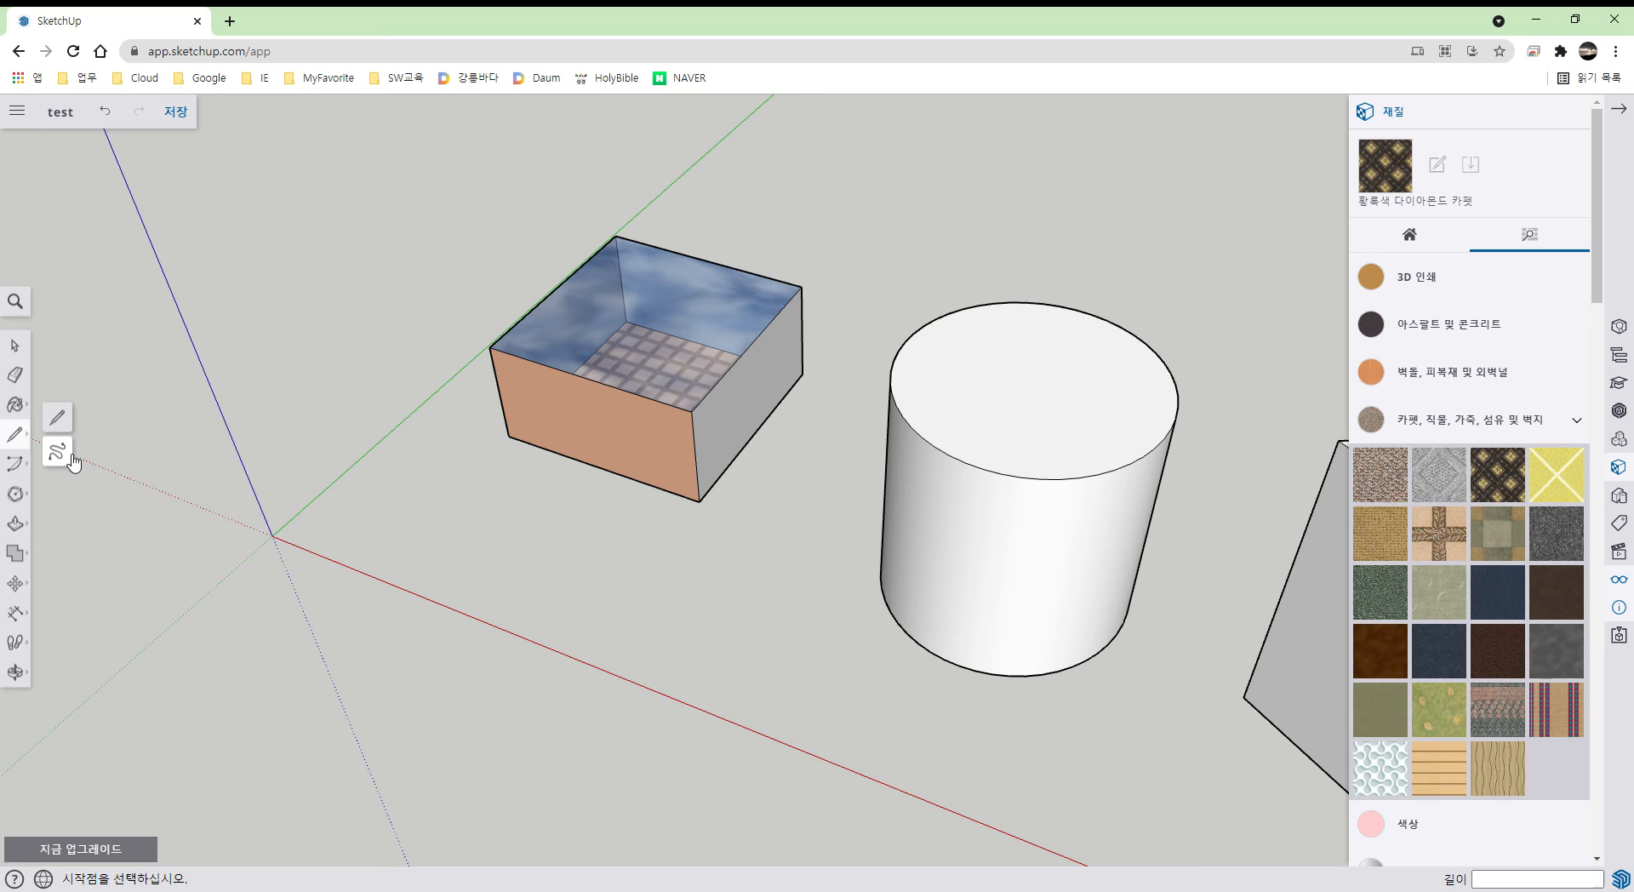
left_click(71, 458)
mouse_move(417, 549)
left_mouse_down()
mouse_move(482, 505)
mouse_move(679, 603)
mouse_move(751, 666)
mouse_move(524, 621)
mouse_move(412, 564)
mouse_move(419, 548)
left_mouse_up()
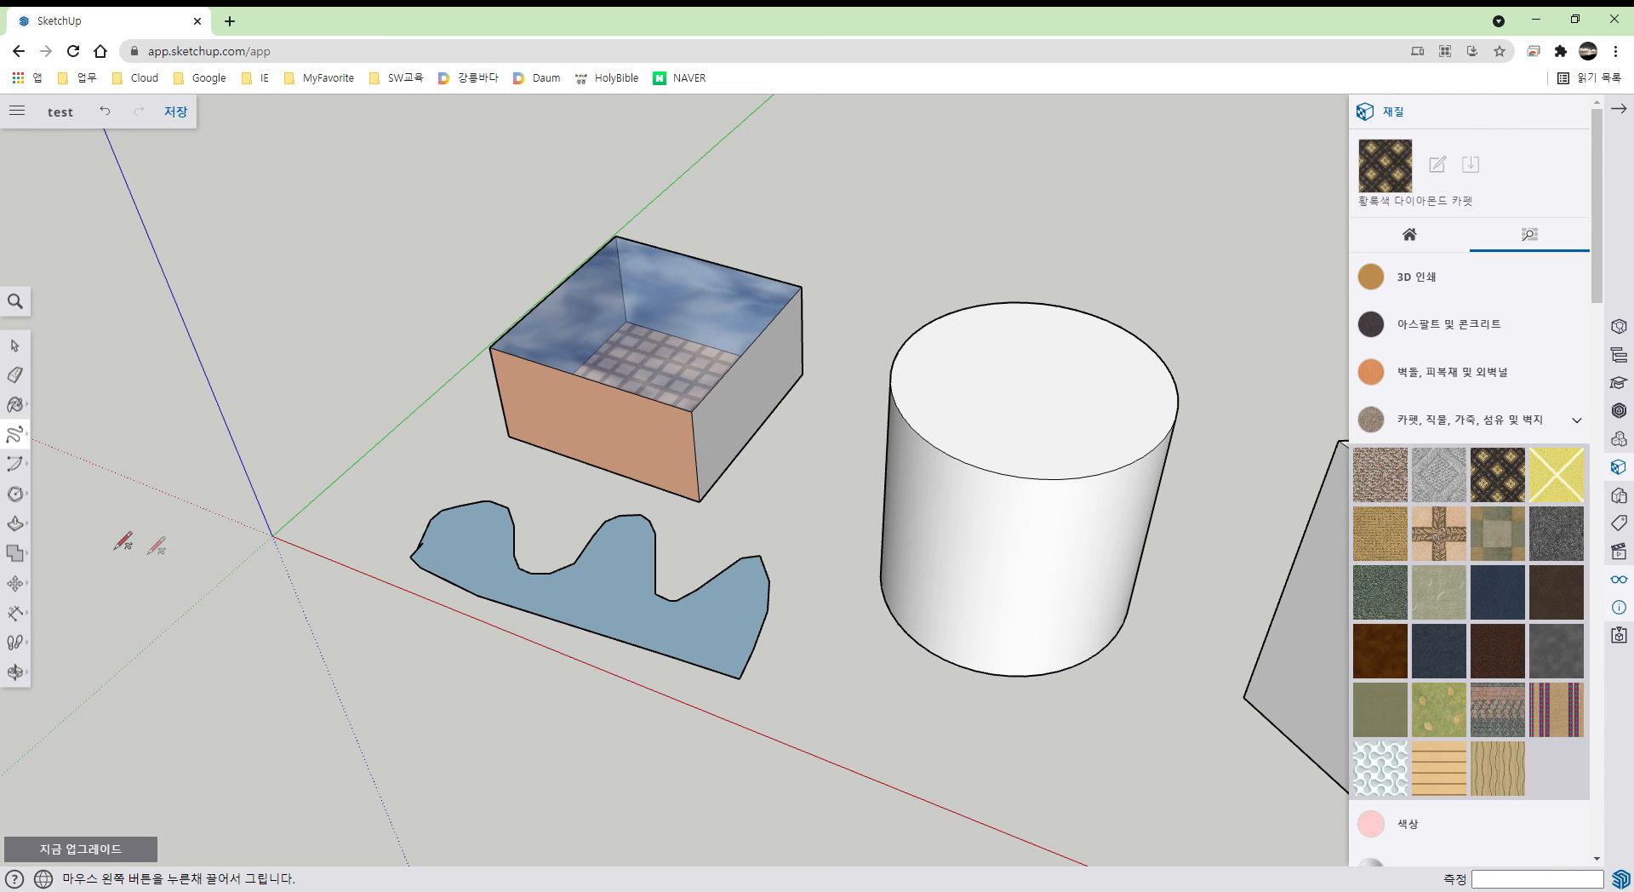
left_click(25, 529)
left_click_drag(592, 617, 576, 514)
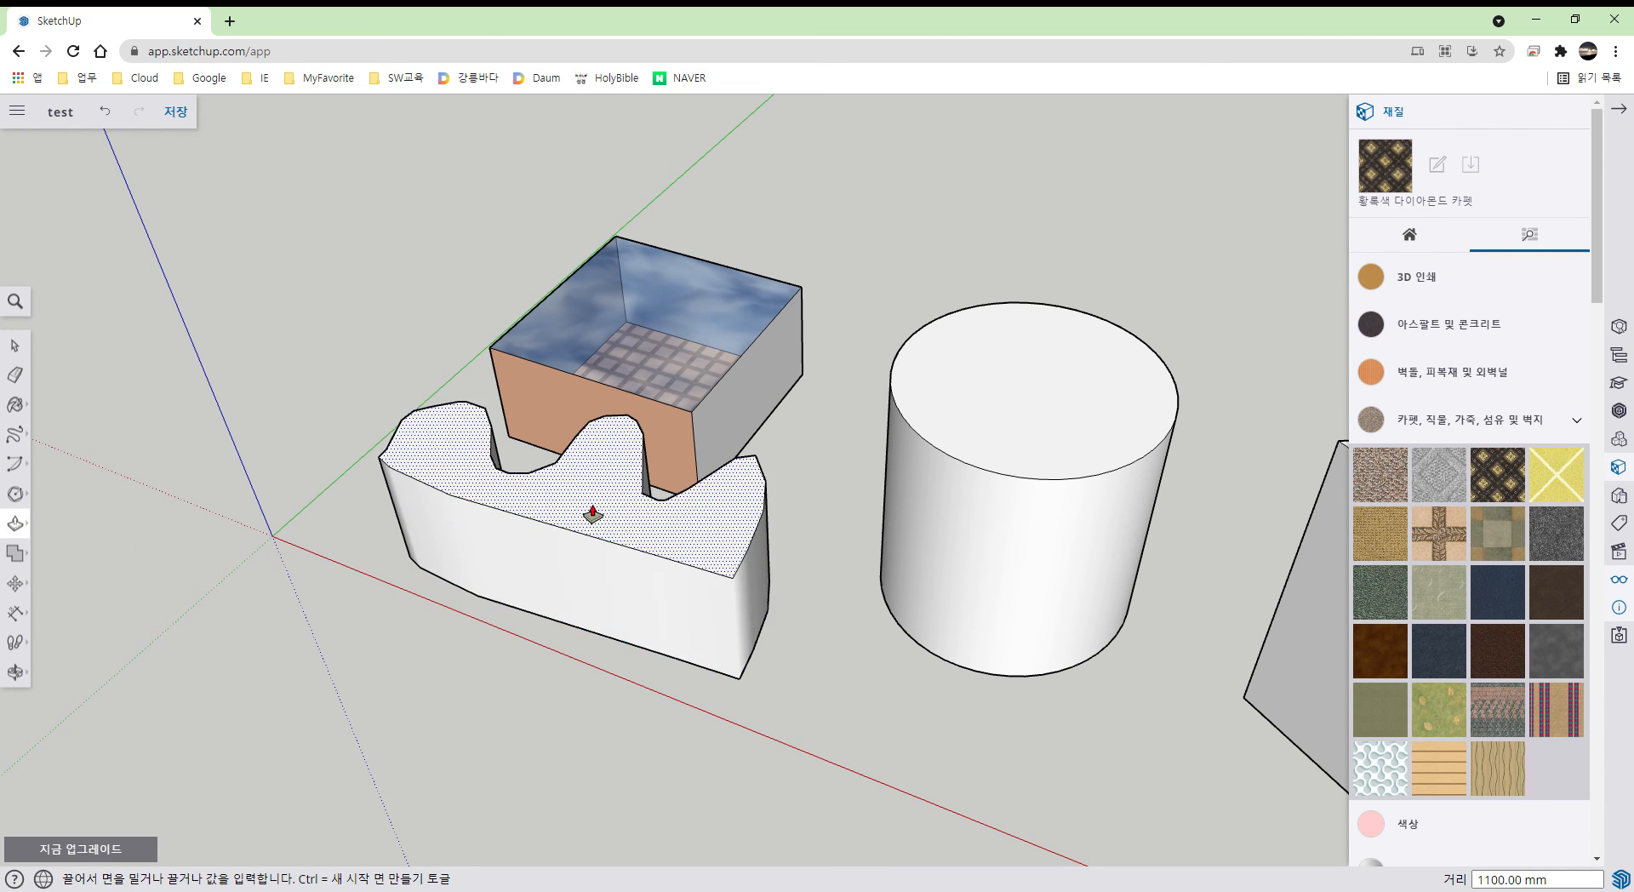
middle_click_drag(672, 540, 665, 585)
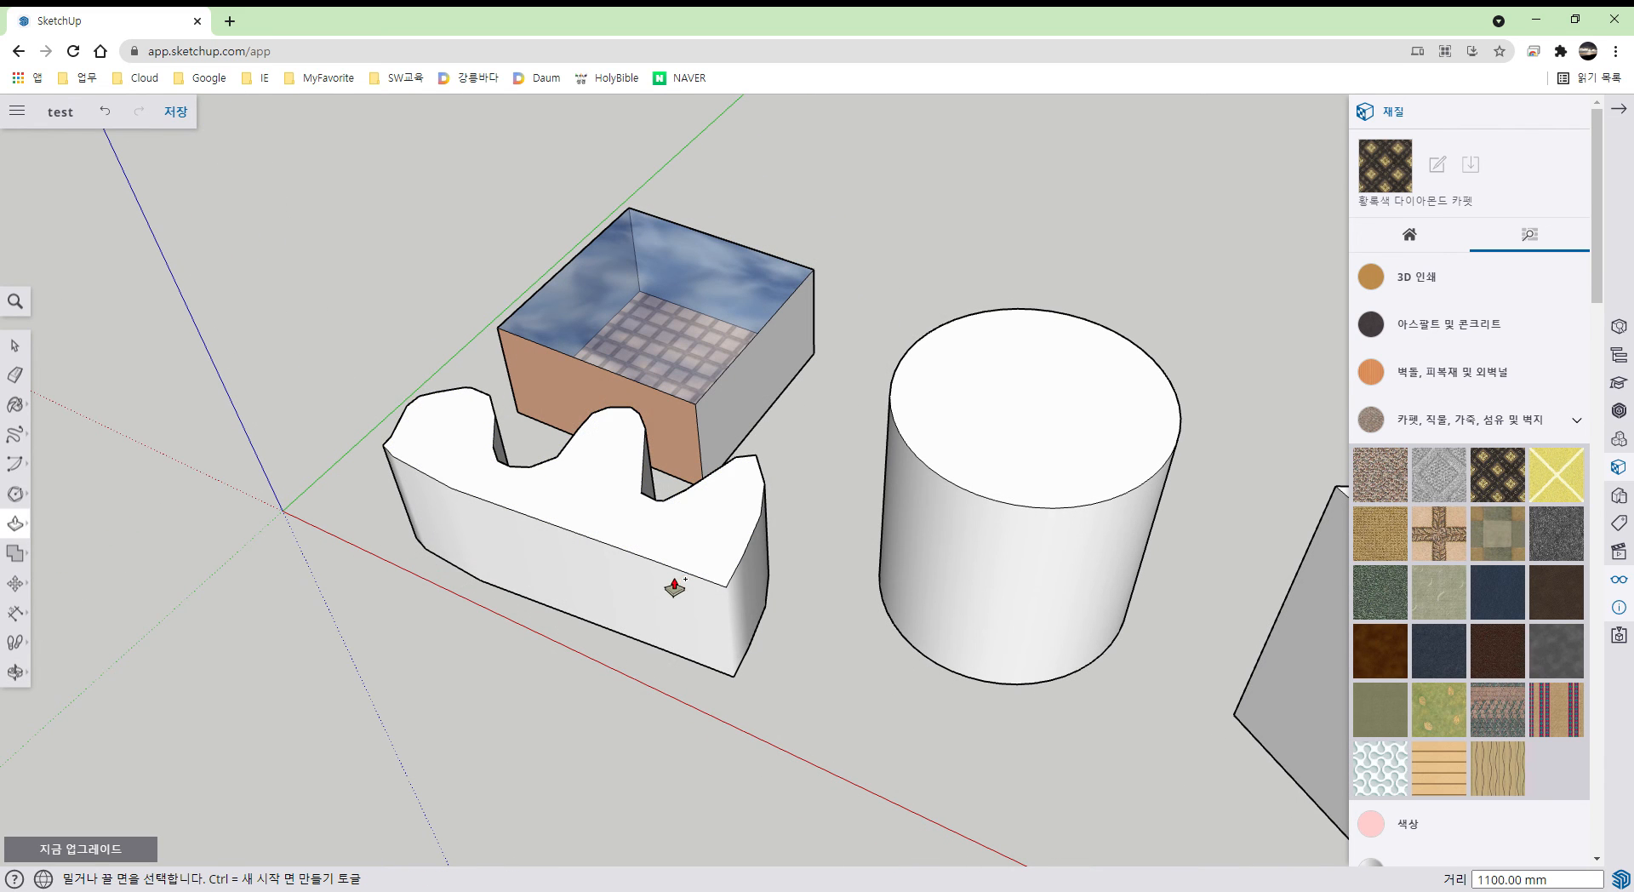
key("ctrl+z")
key("ctrl+z")
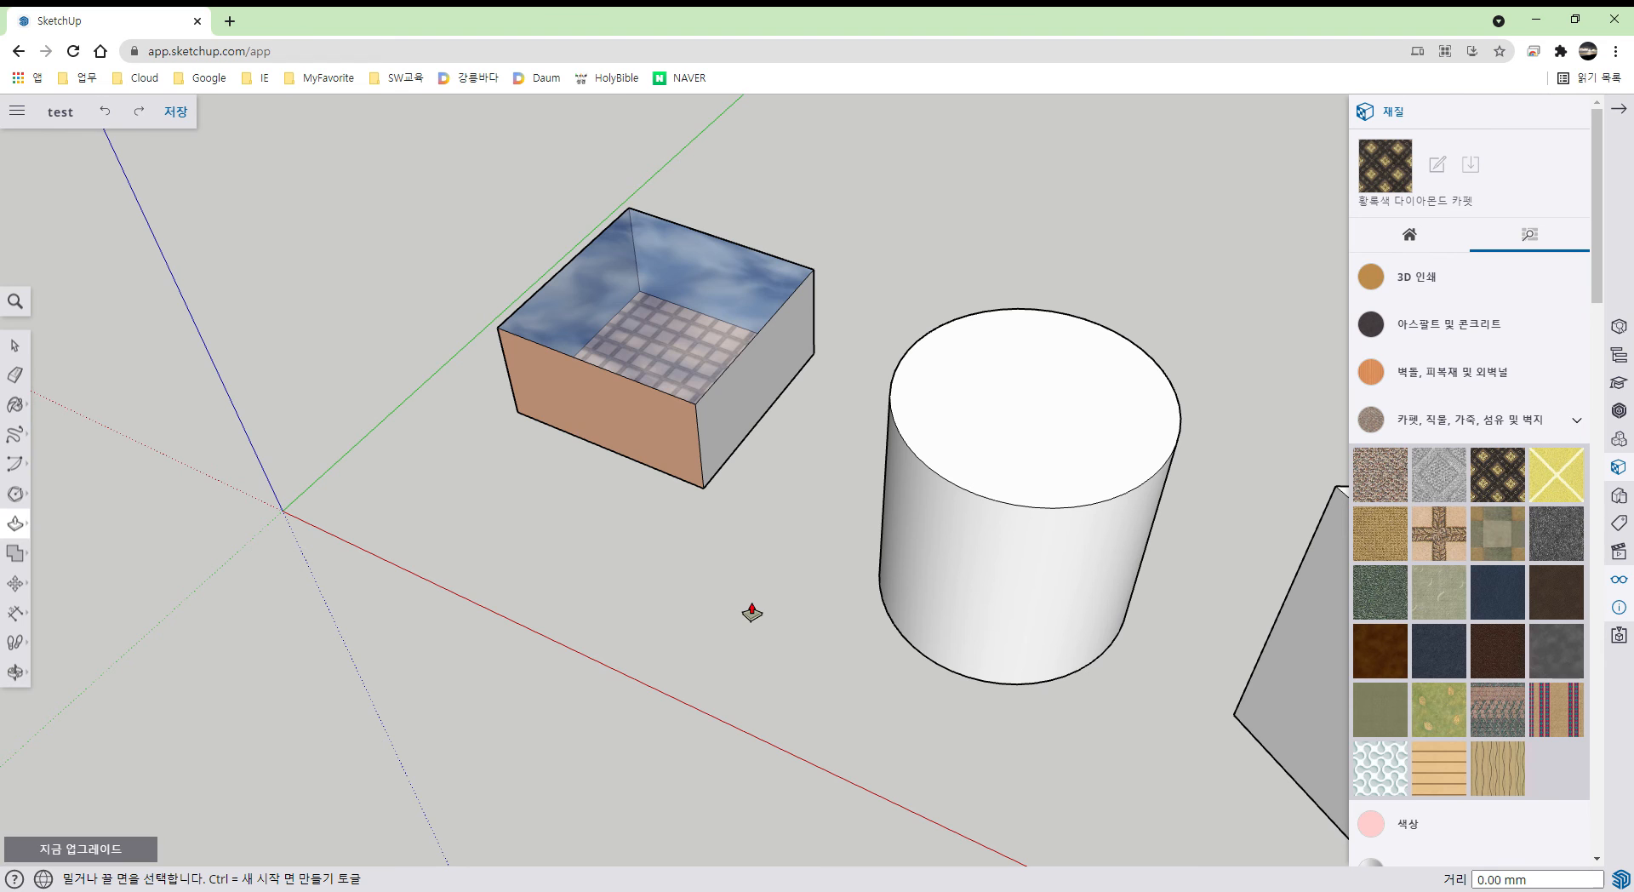
middle_click_drag(642, 627, 986, 377, "shift")
- Draw a semicircular arc and close it with a straight line into a face
key("a")
left_click(600, 516)
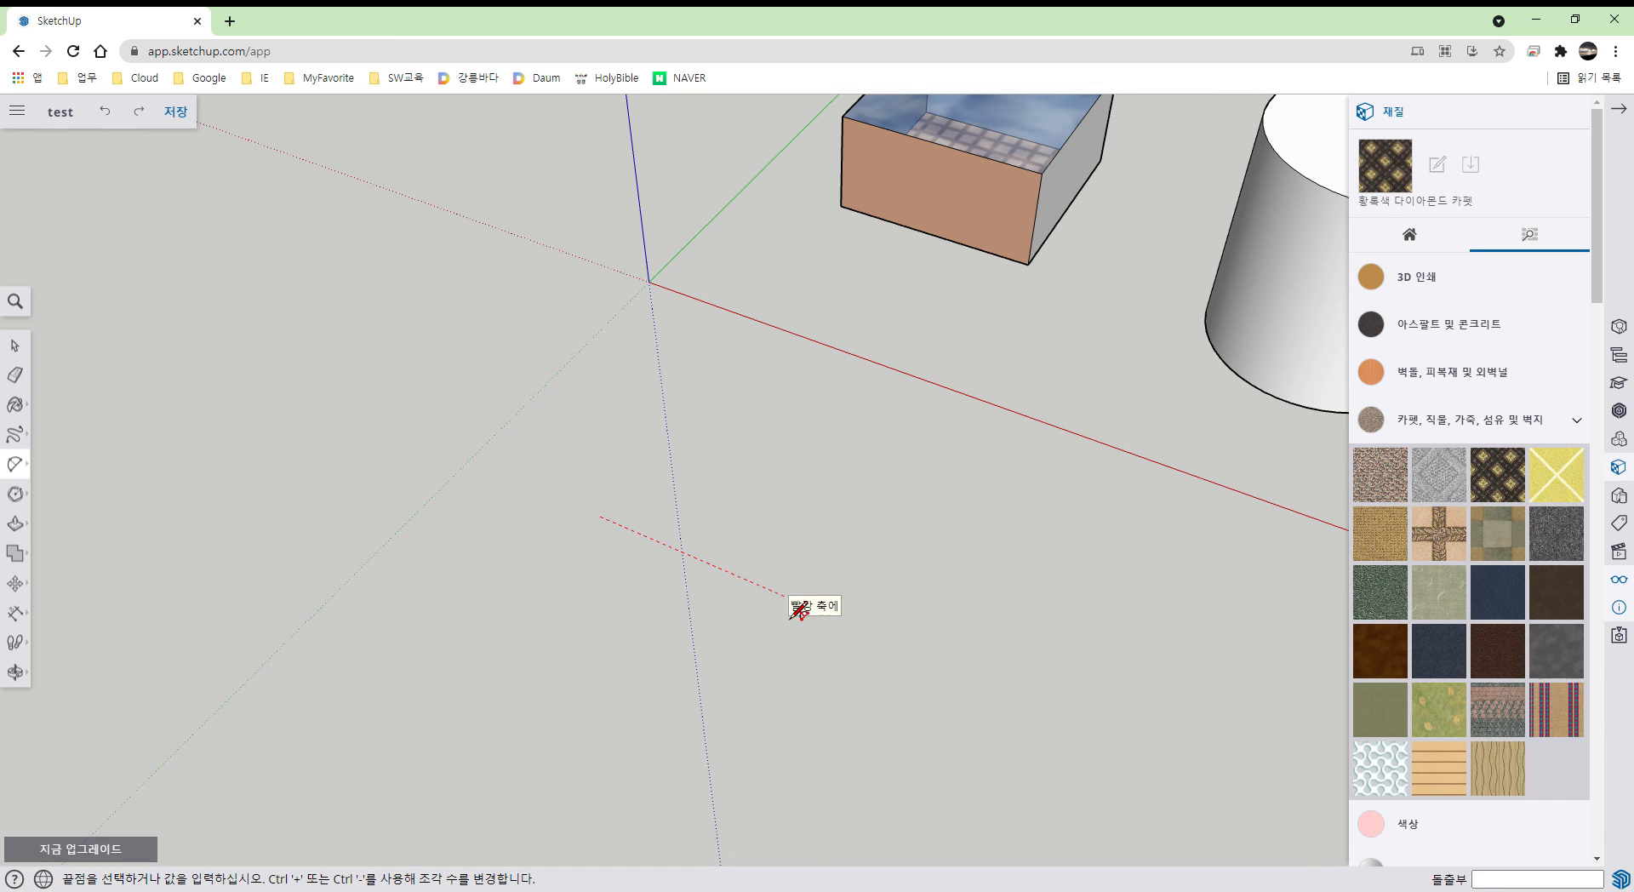
left_click(788, 597)
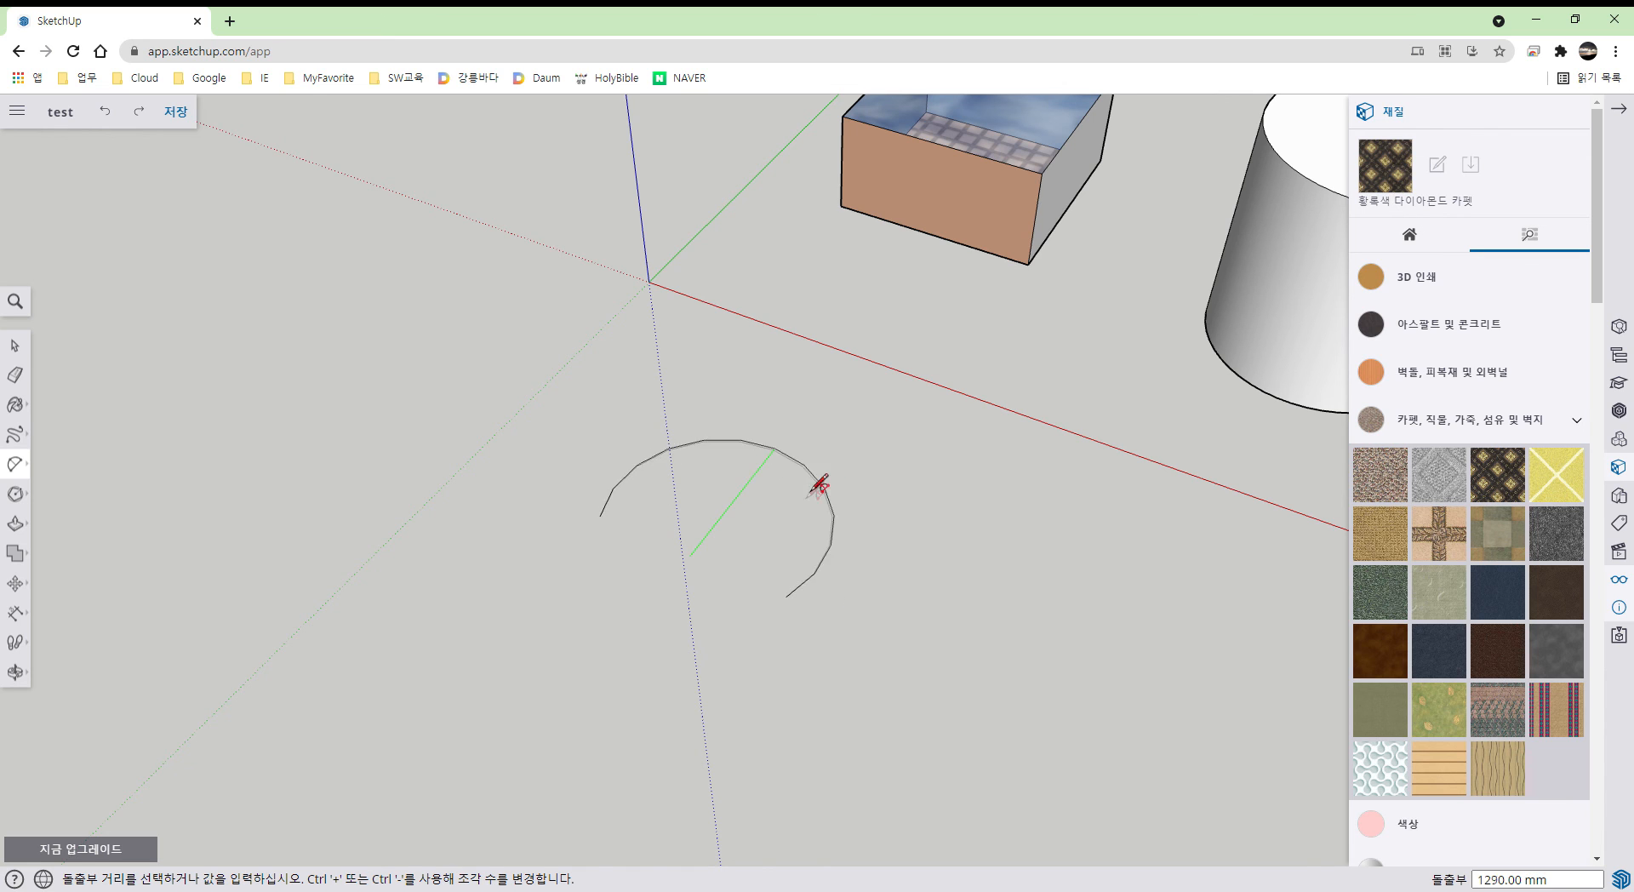
left_click(791, 518)
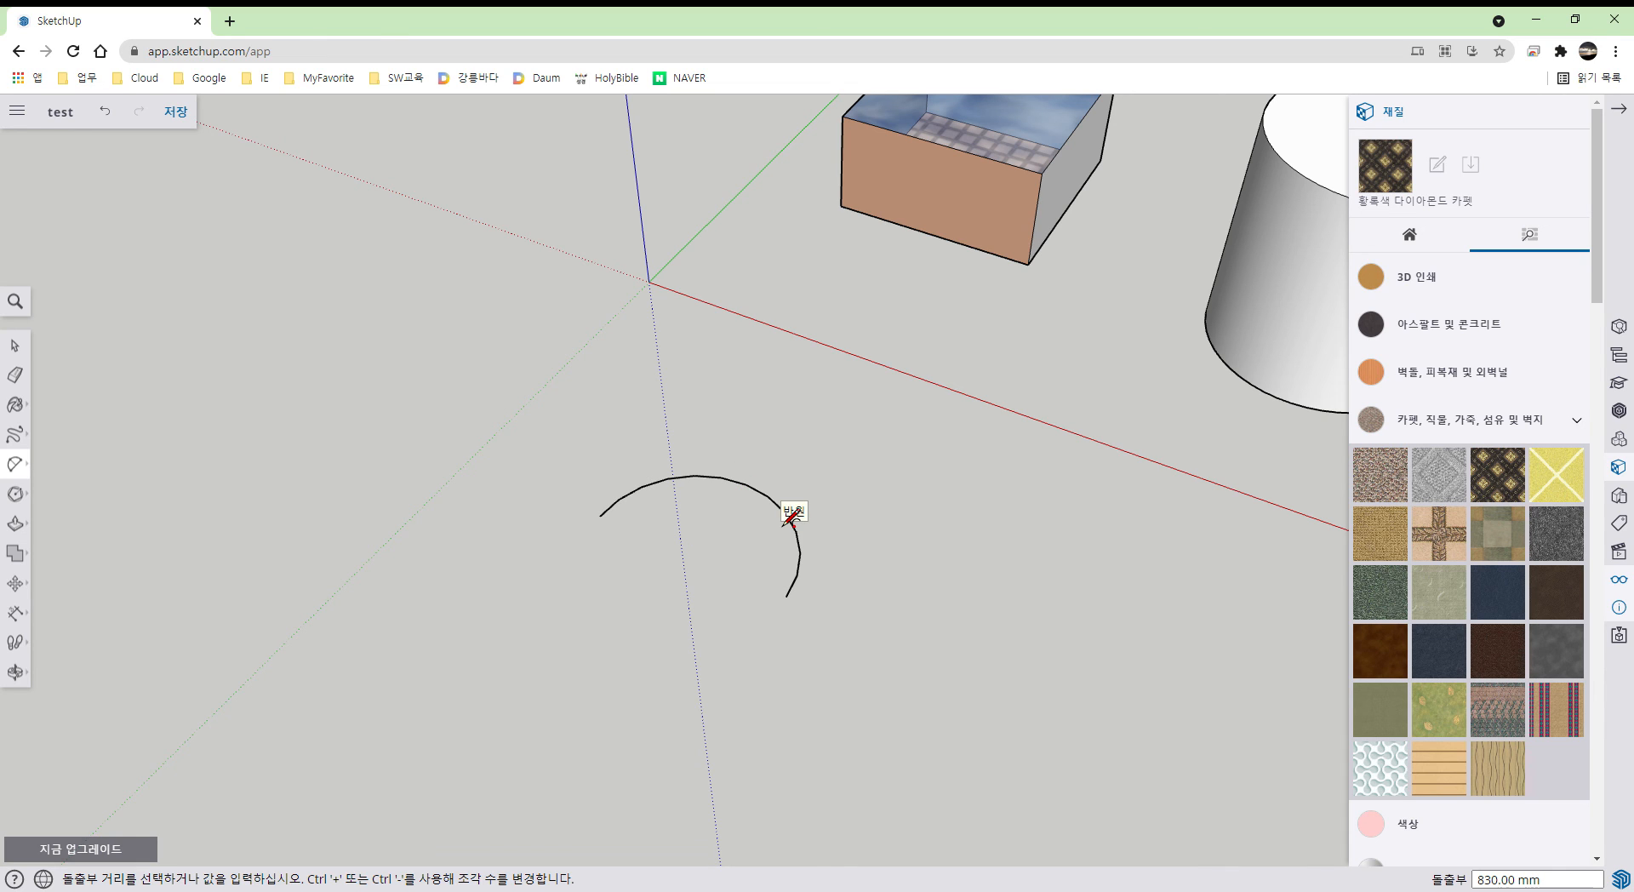
left_click(787, 521)
key("l")
left_click(607, 538)
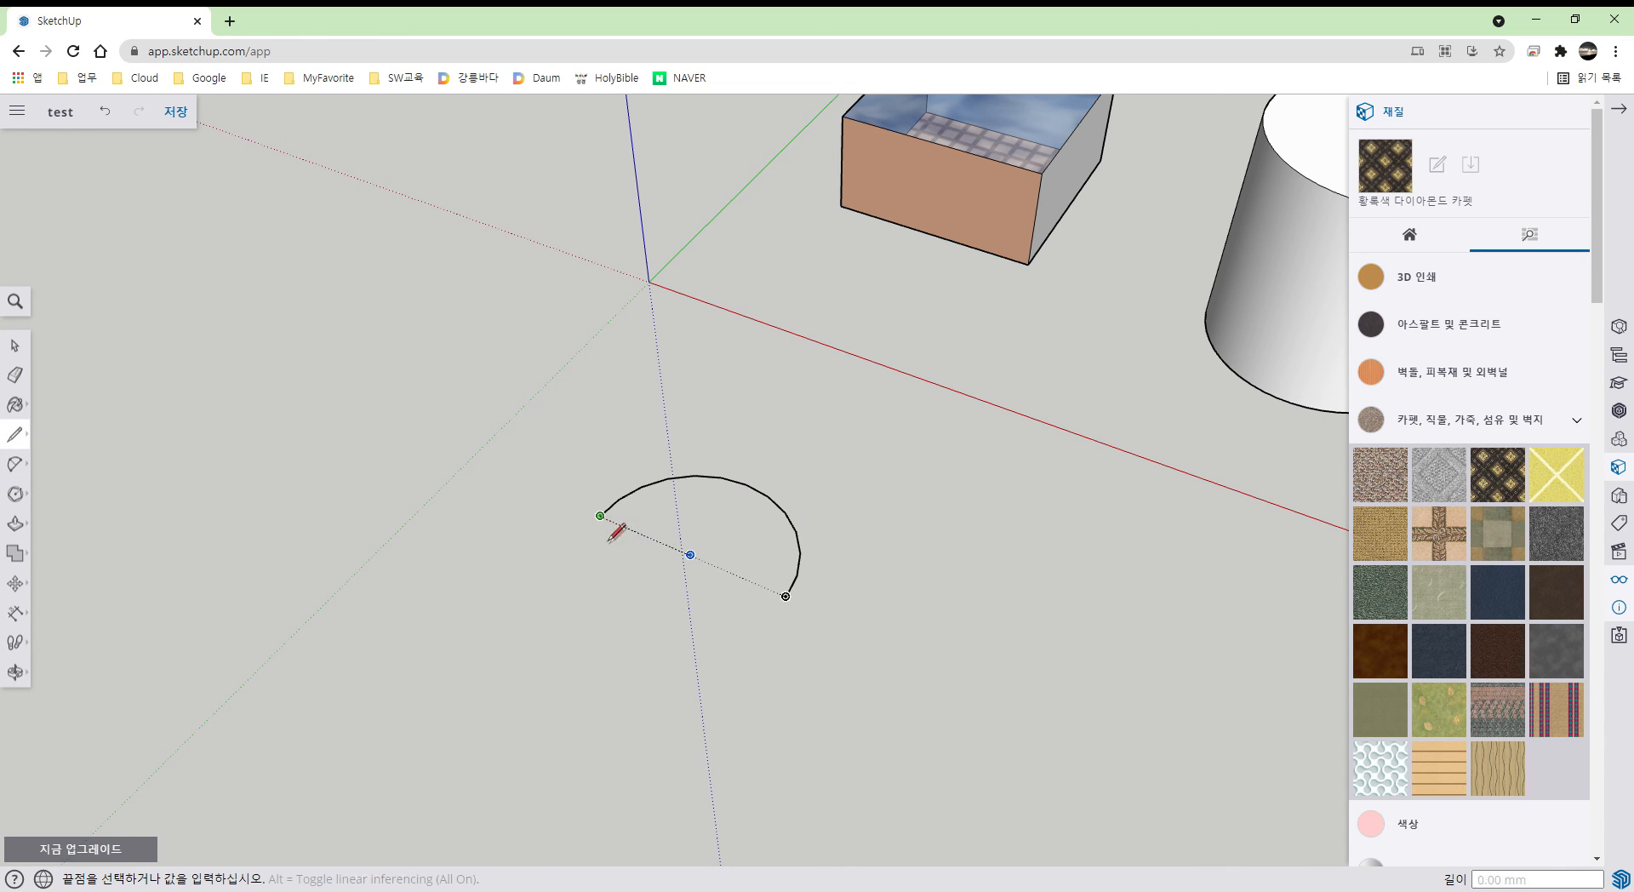
left_click(792, 614)
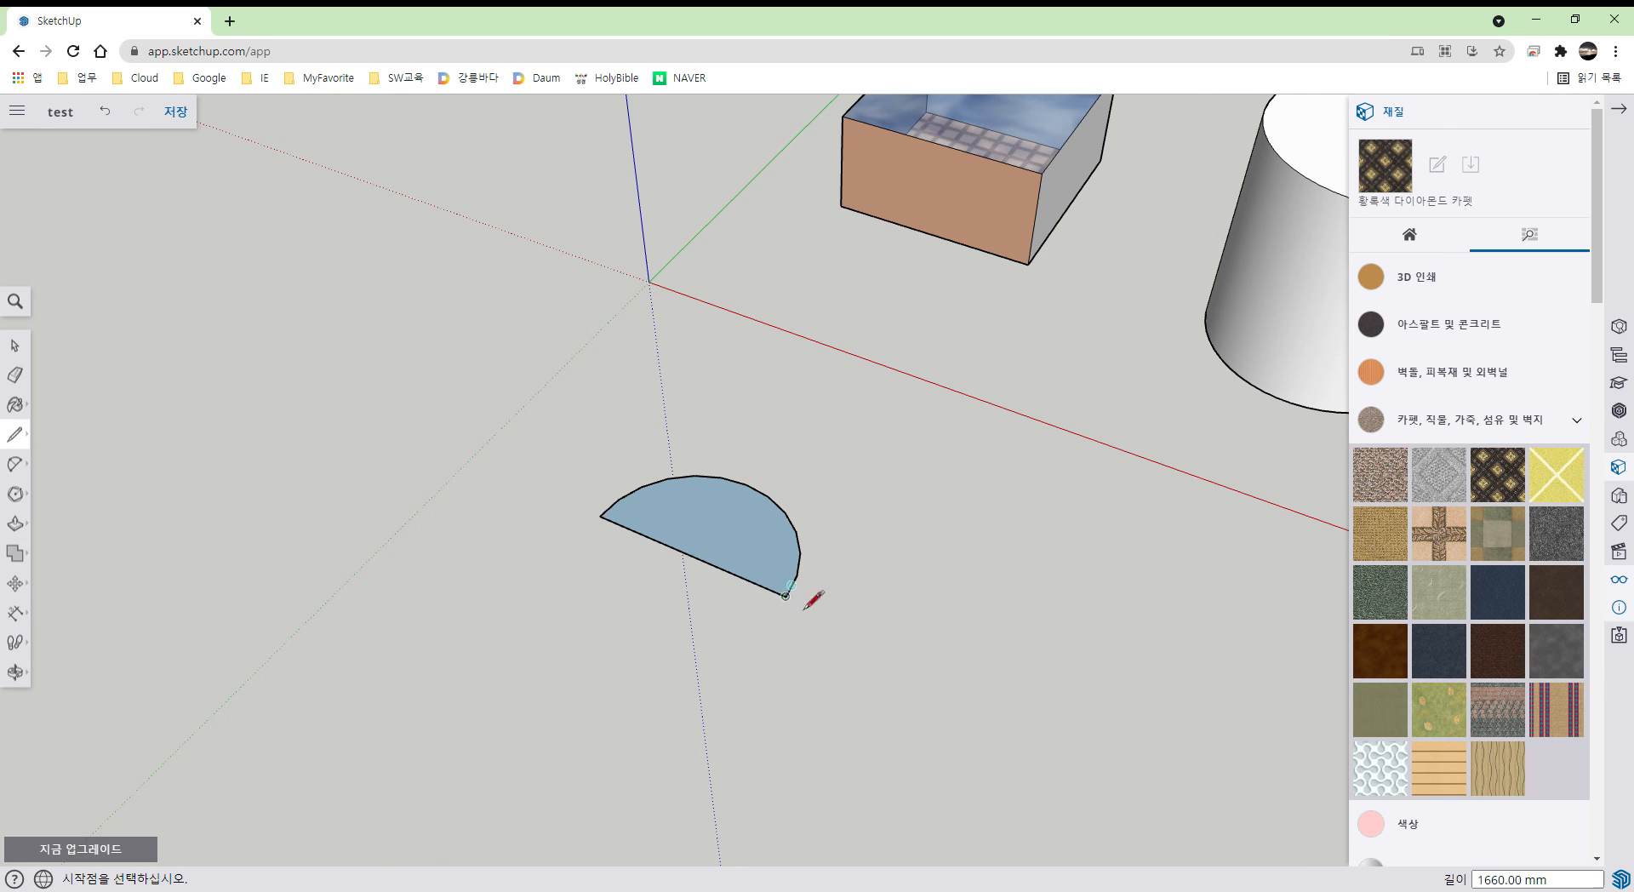
- Push/Pull the semicircle face up 690 mm into a half-cylinder
middle_click_drag(798, 609, 716, 490)
key("p")
left_click(731, 501)
left_click(732, 438)
scroll(838, 589, "down", 3)
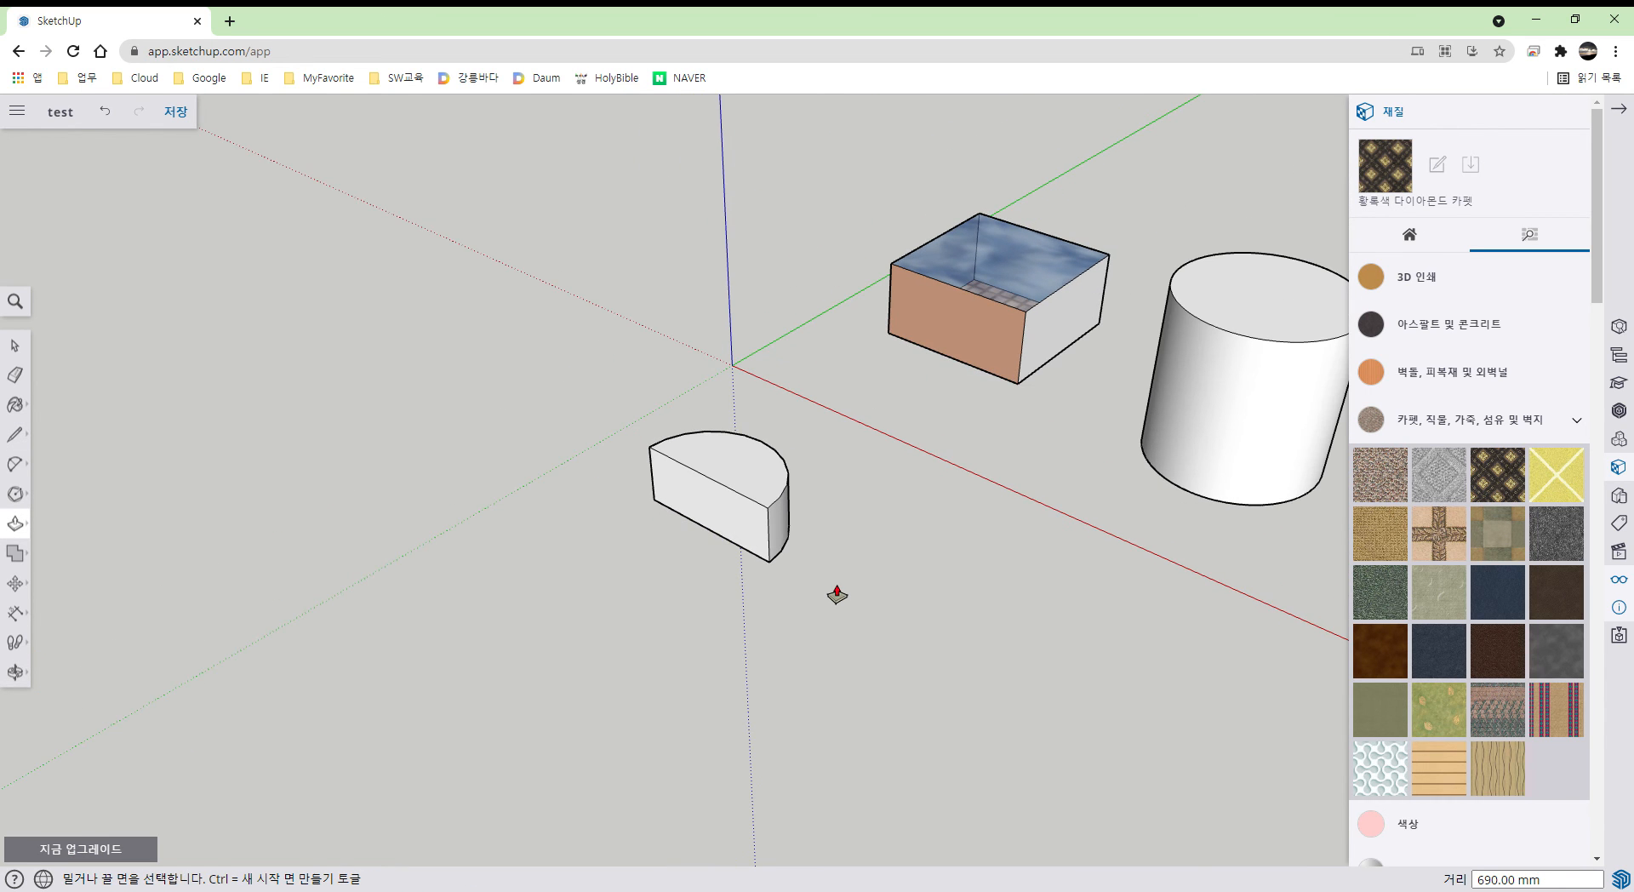
left_click(15, 493)
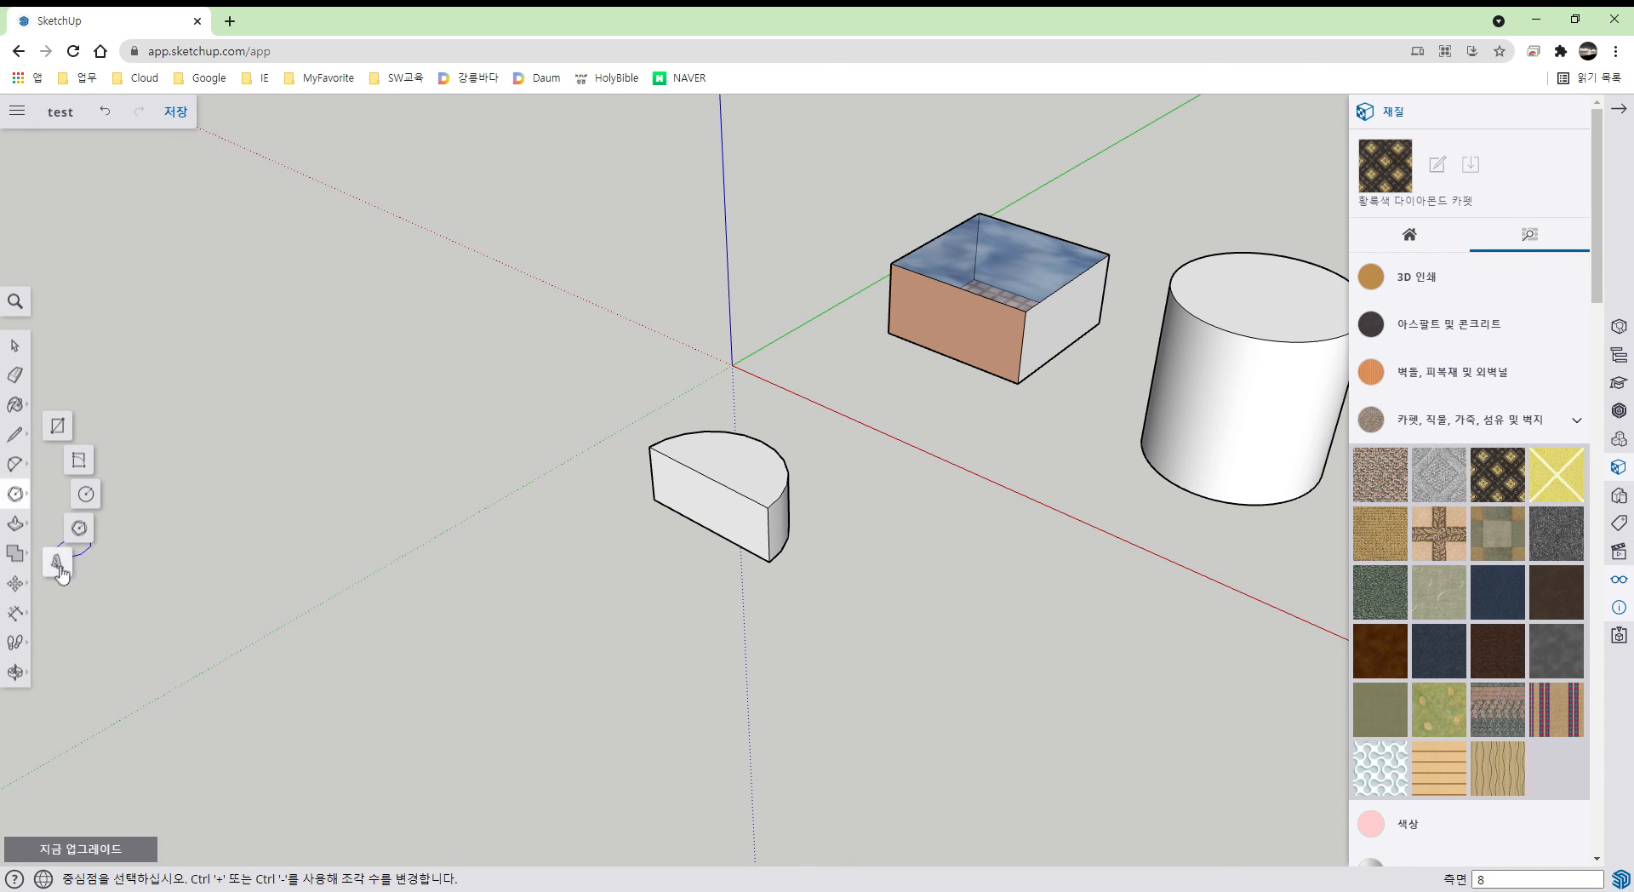
left_click(16, 524)
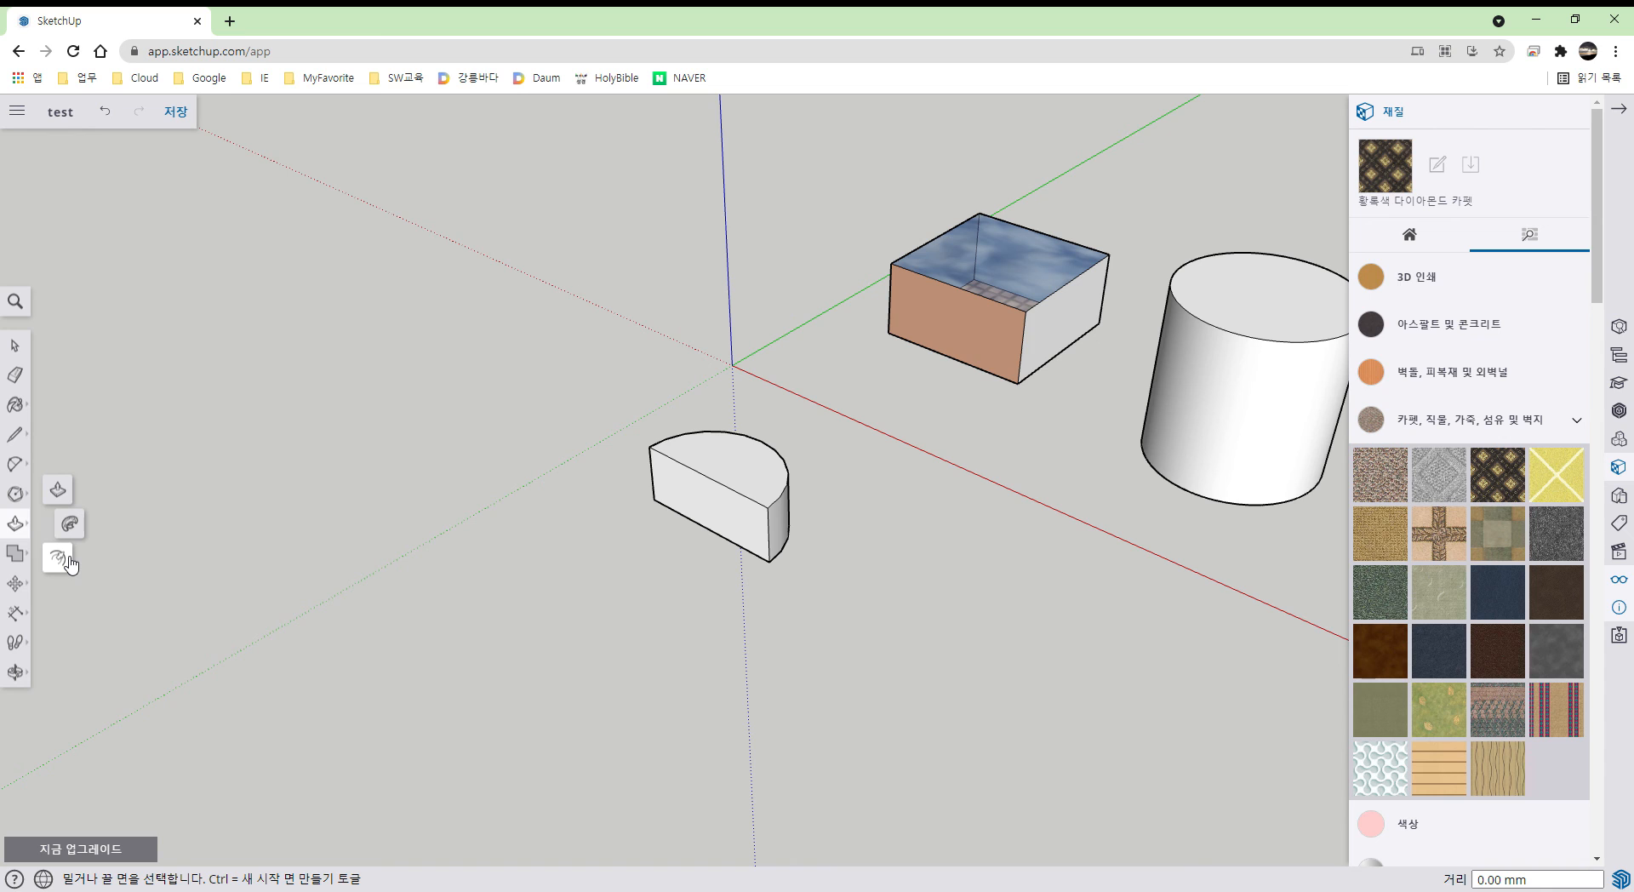
key("space")
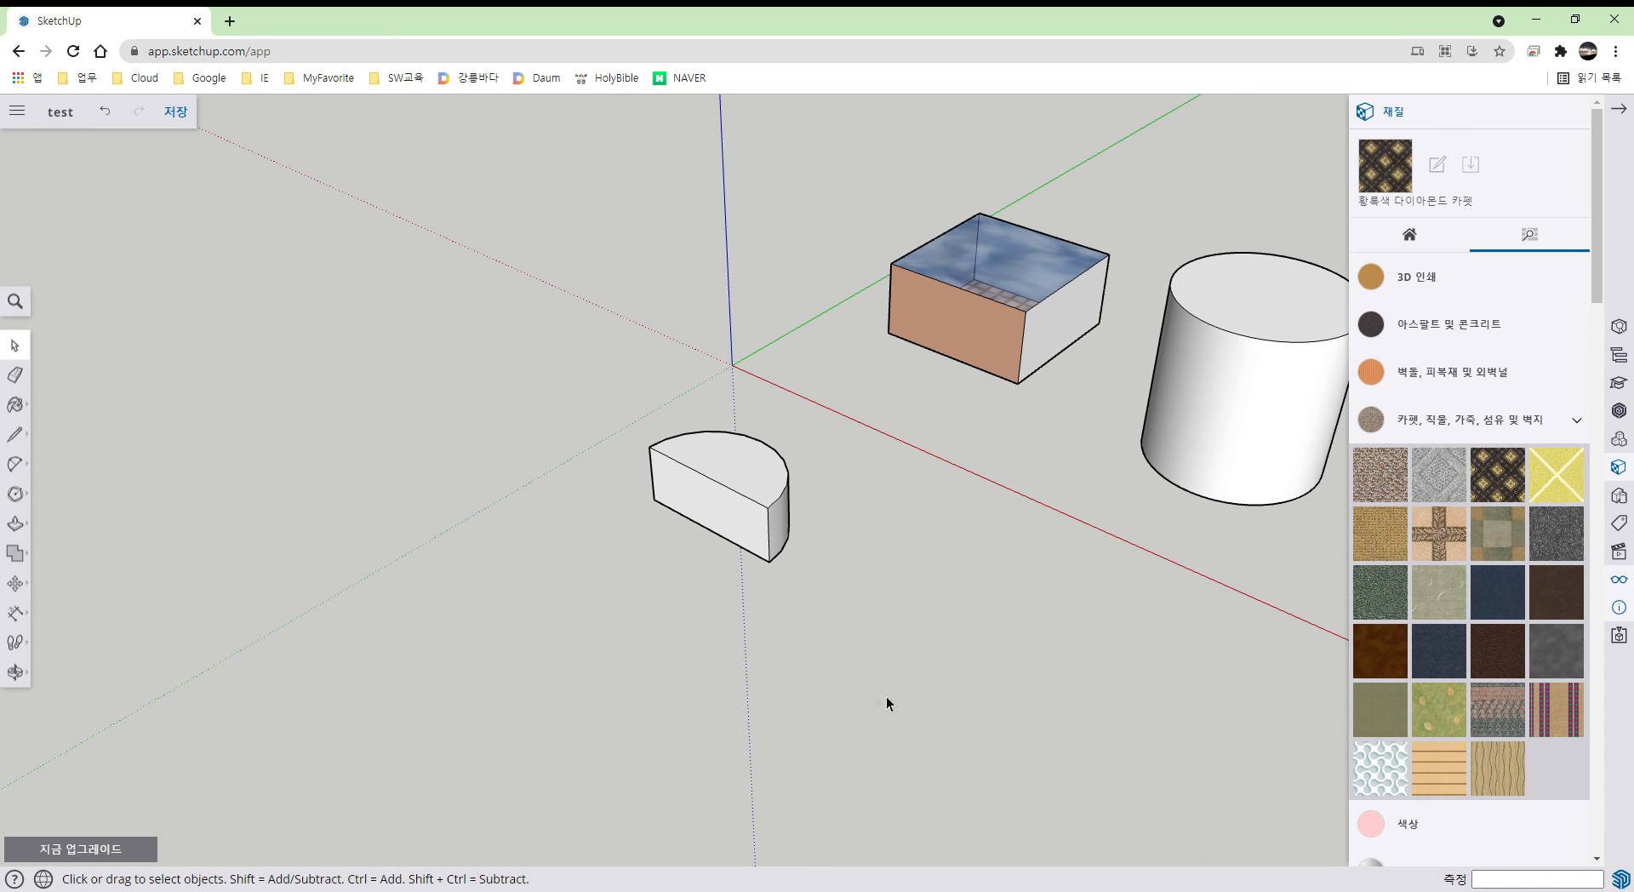
- Draw a square on the ground and offset it outward into a second square
scroll(886, 697, "down", 1)
key("r")
left_click(822, 680)
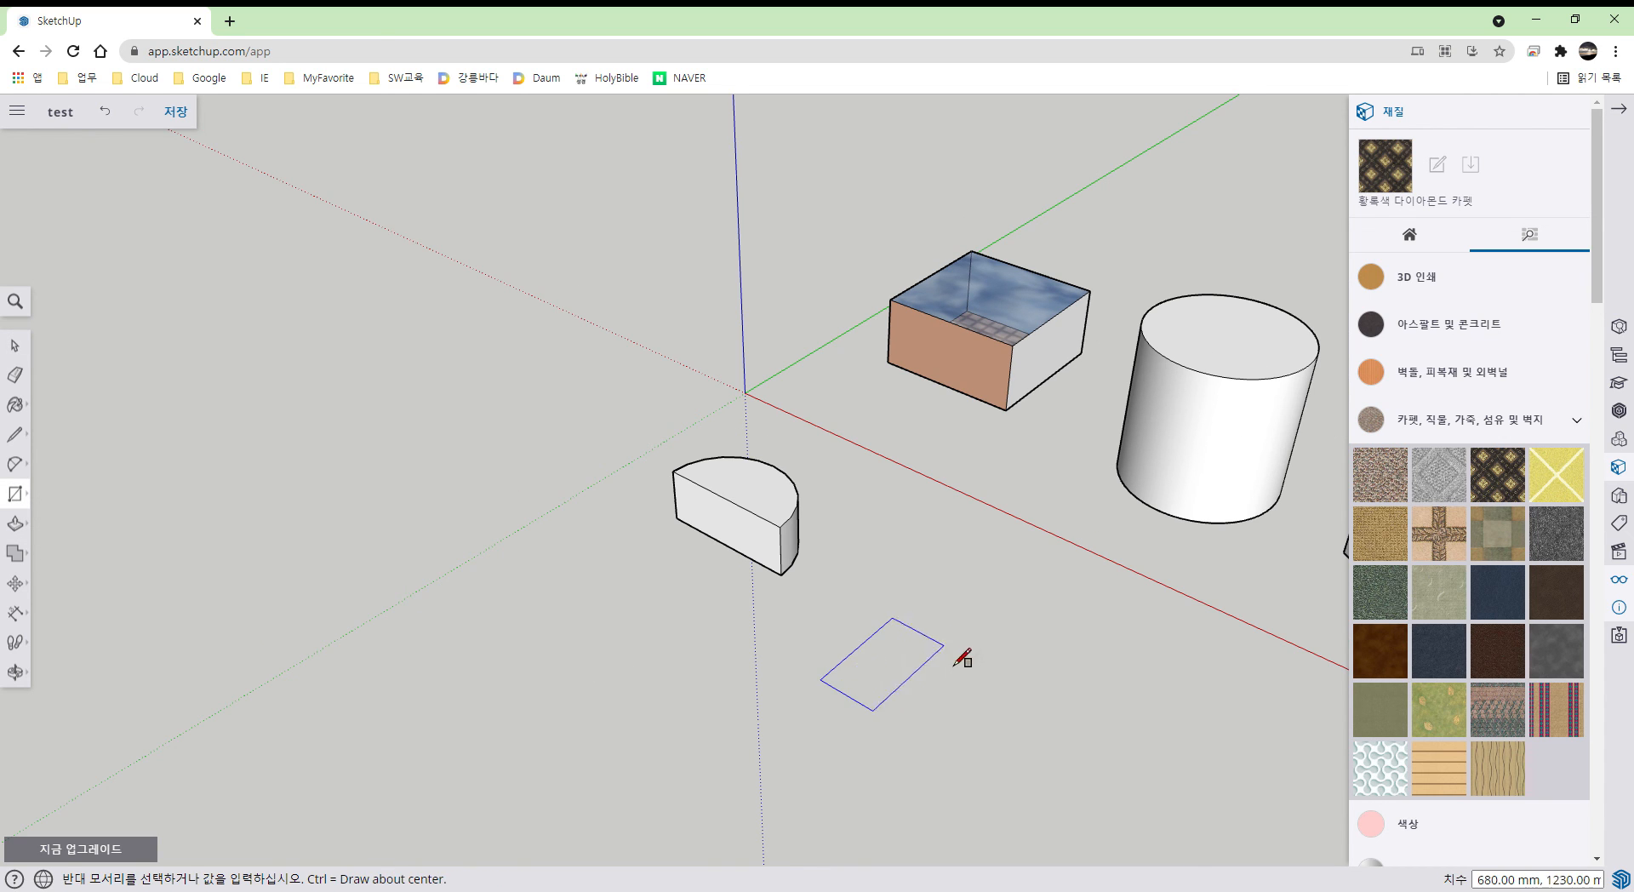
left_click(1086, 680)
middle_click_drag(1101, 739, 831, 652)
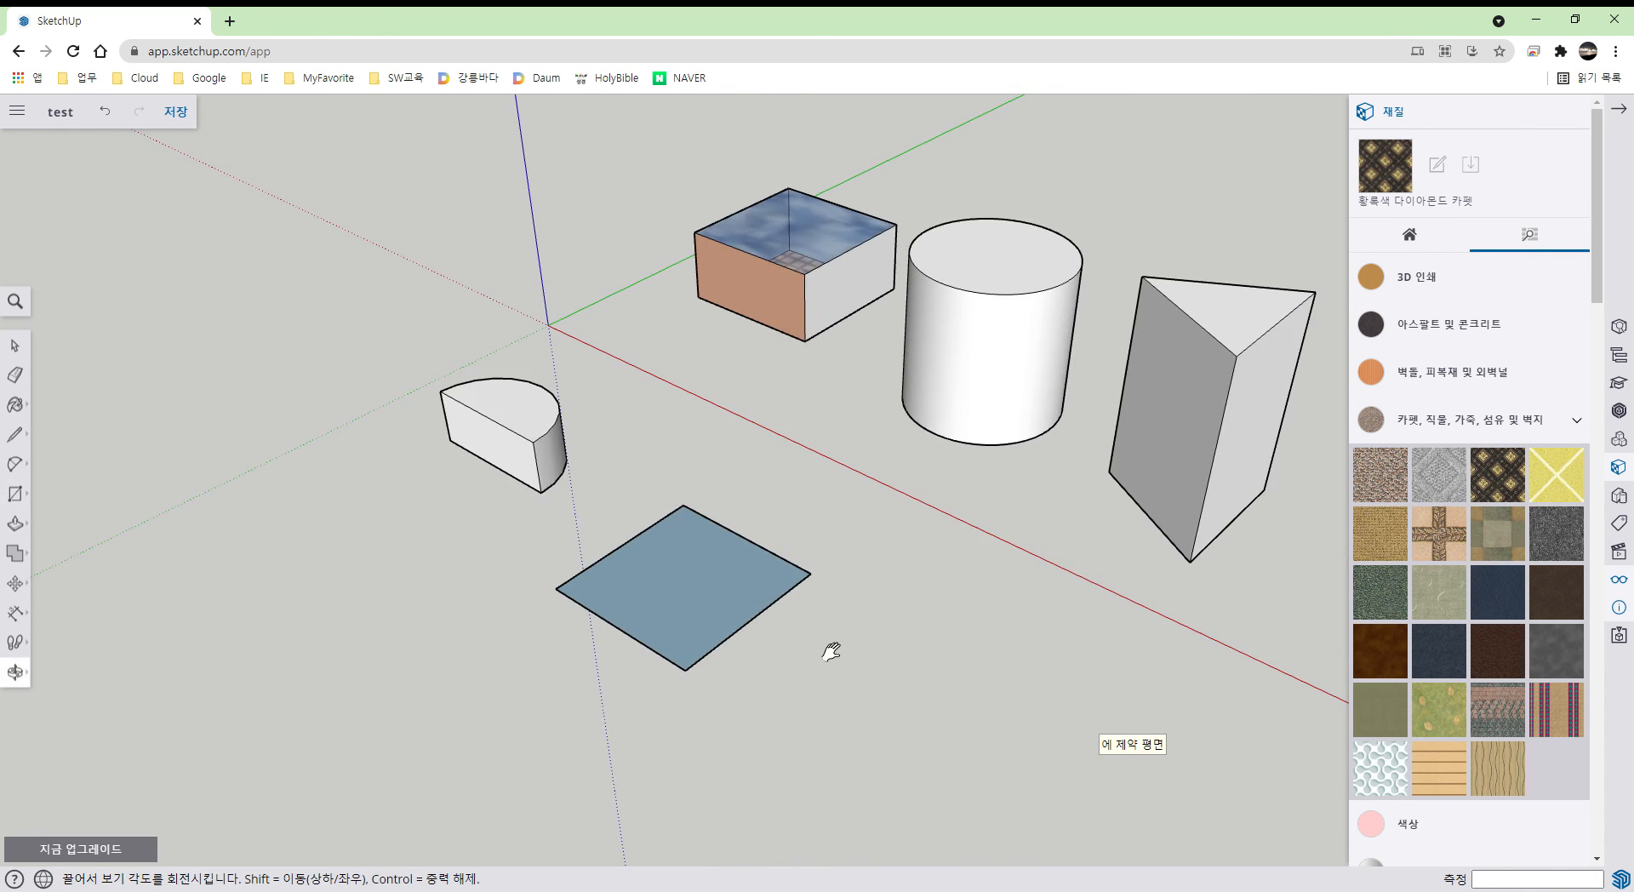
key("f")
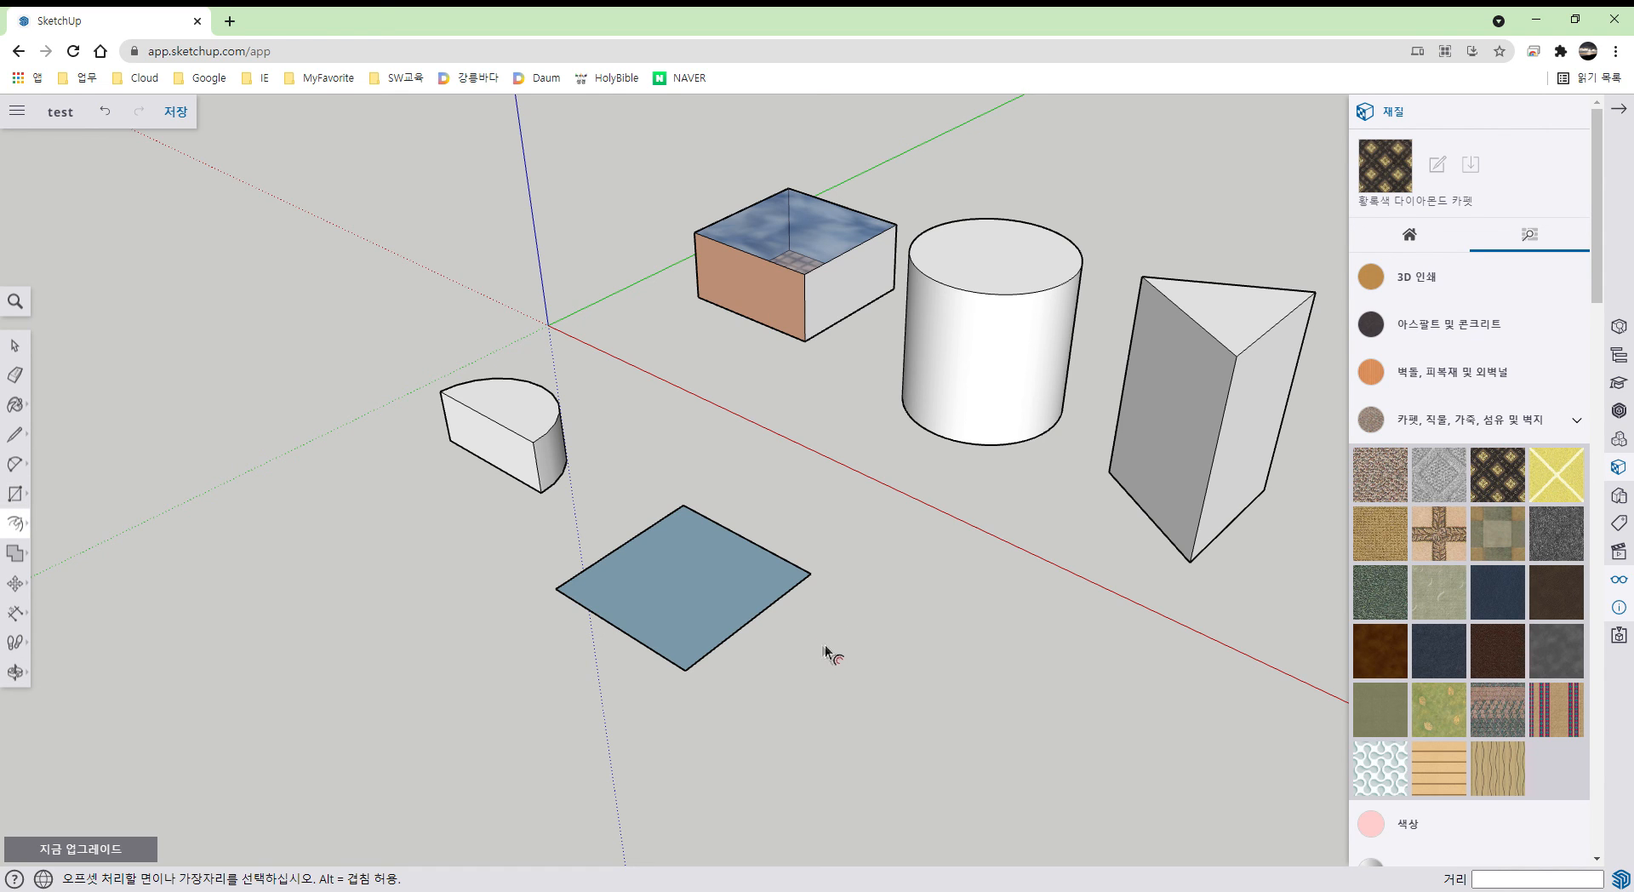
left_click(760, 622)
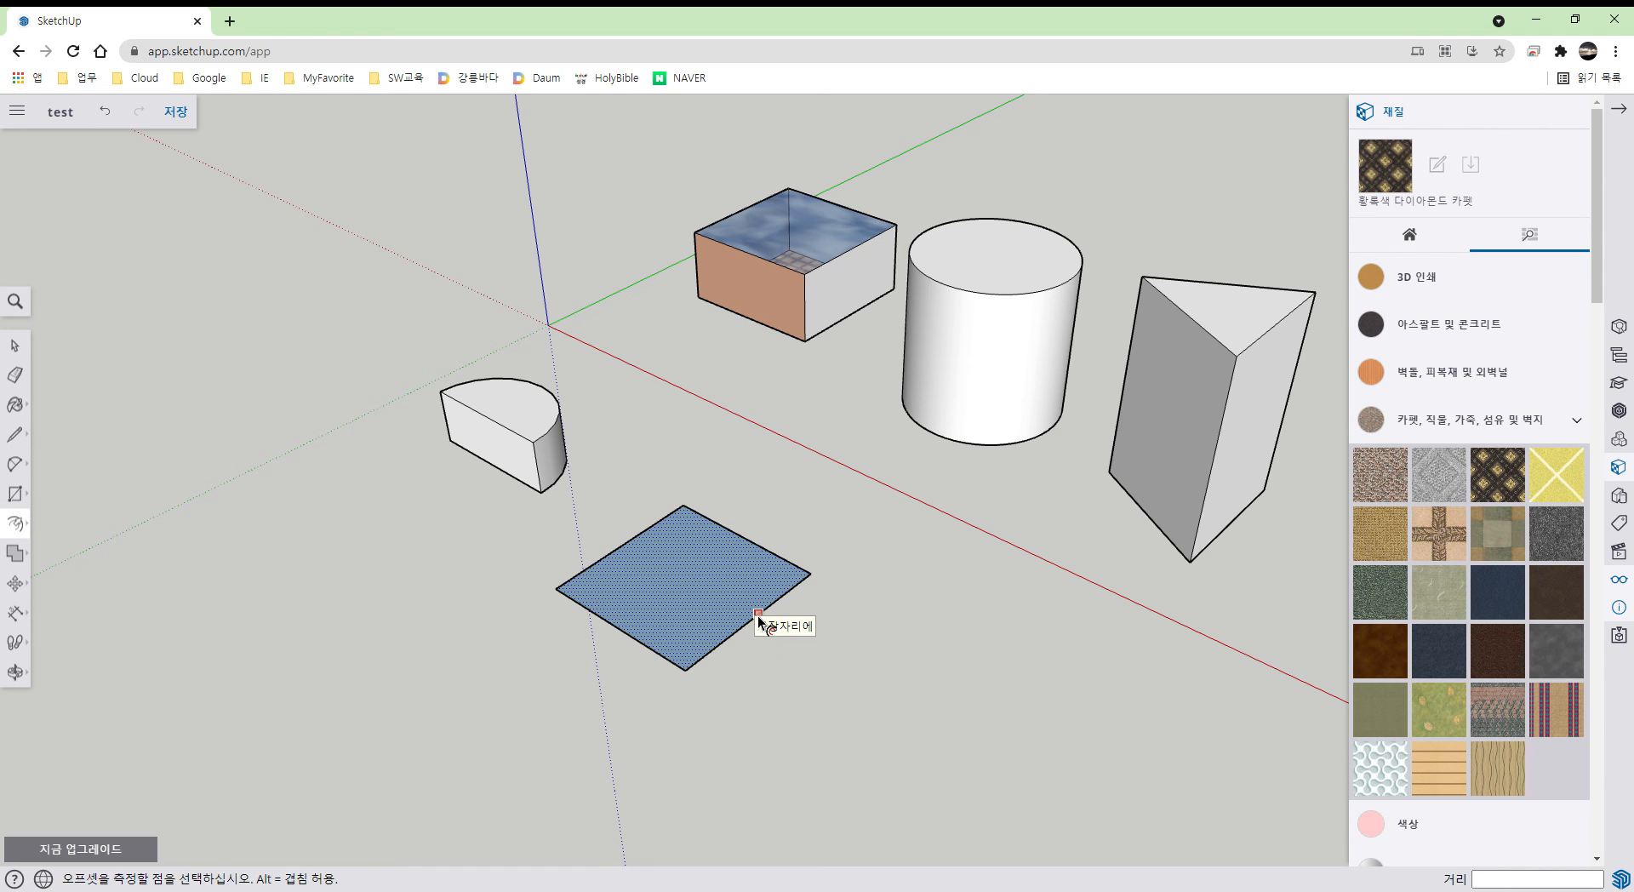
left_click(758, 619)
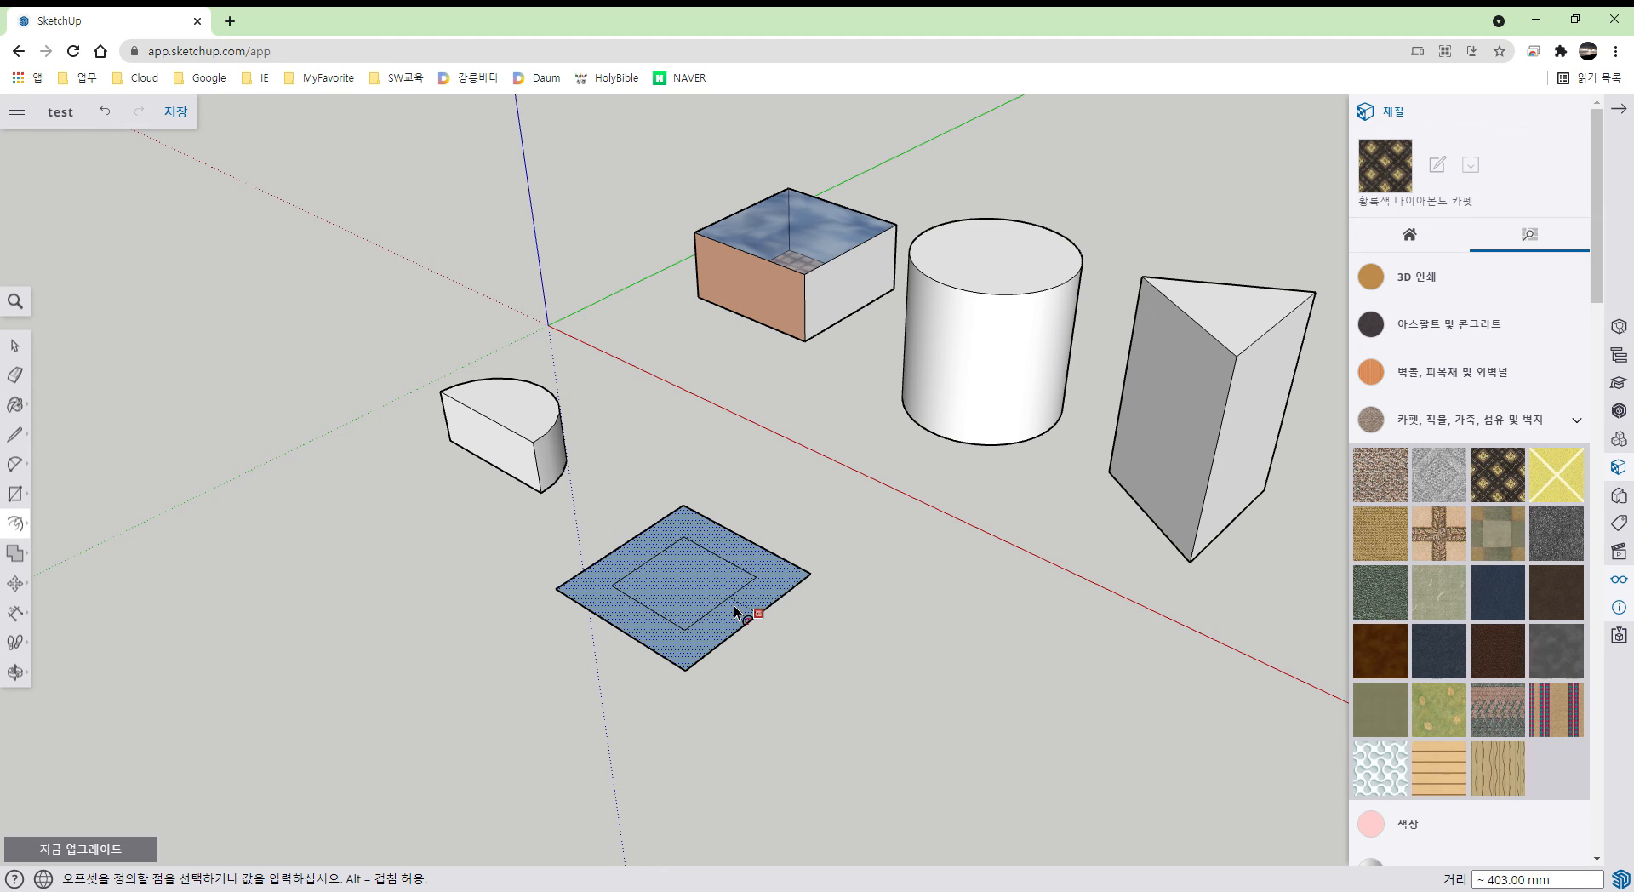
left_click(810, 654)
- Raise the outer ring into walls and erase the inner bottom face
key("p")
left_click_drag(776, 648, 800, 540)
middle_click_drag(860, 604, 877, 699)
key("space")
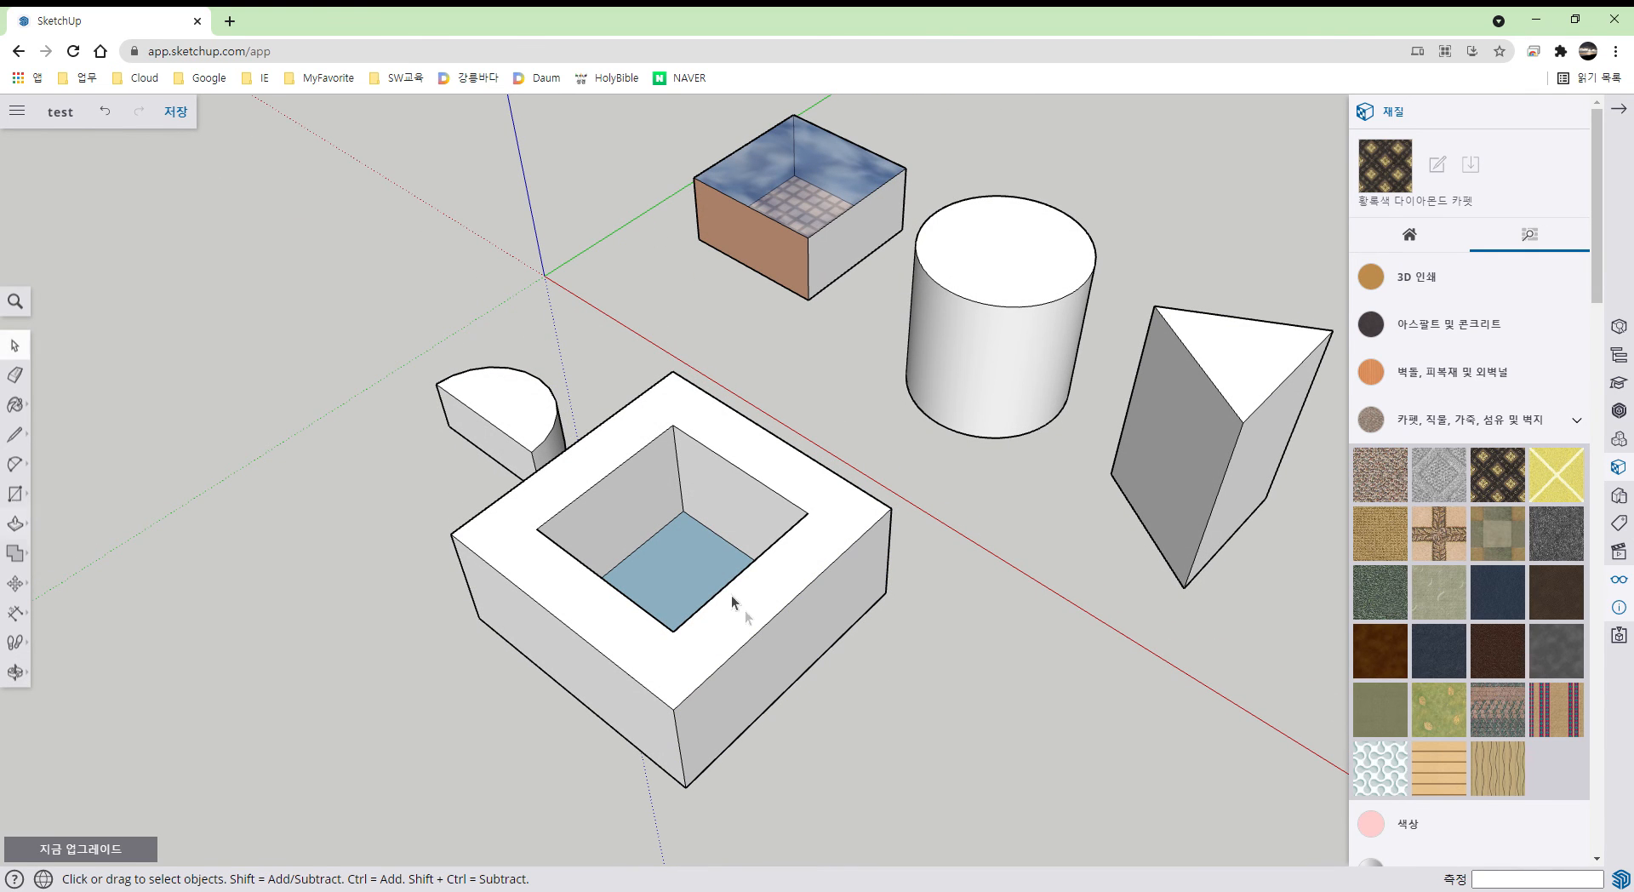
left_click(715, 585)
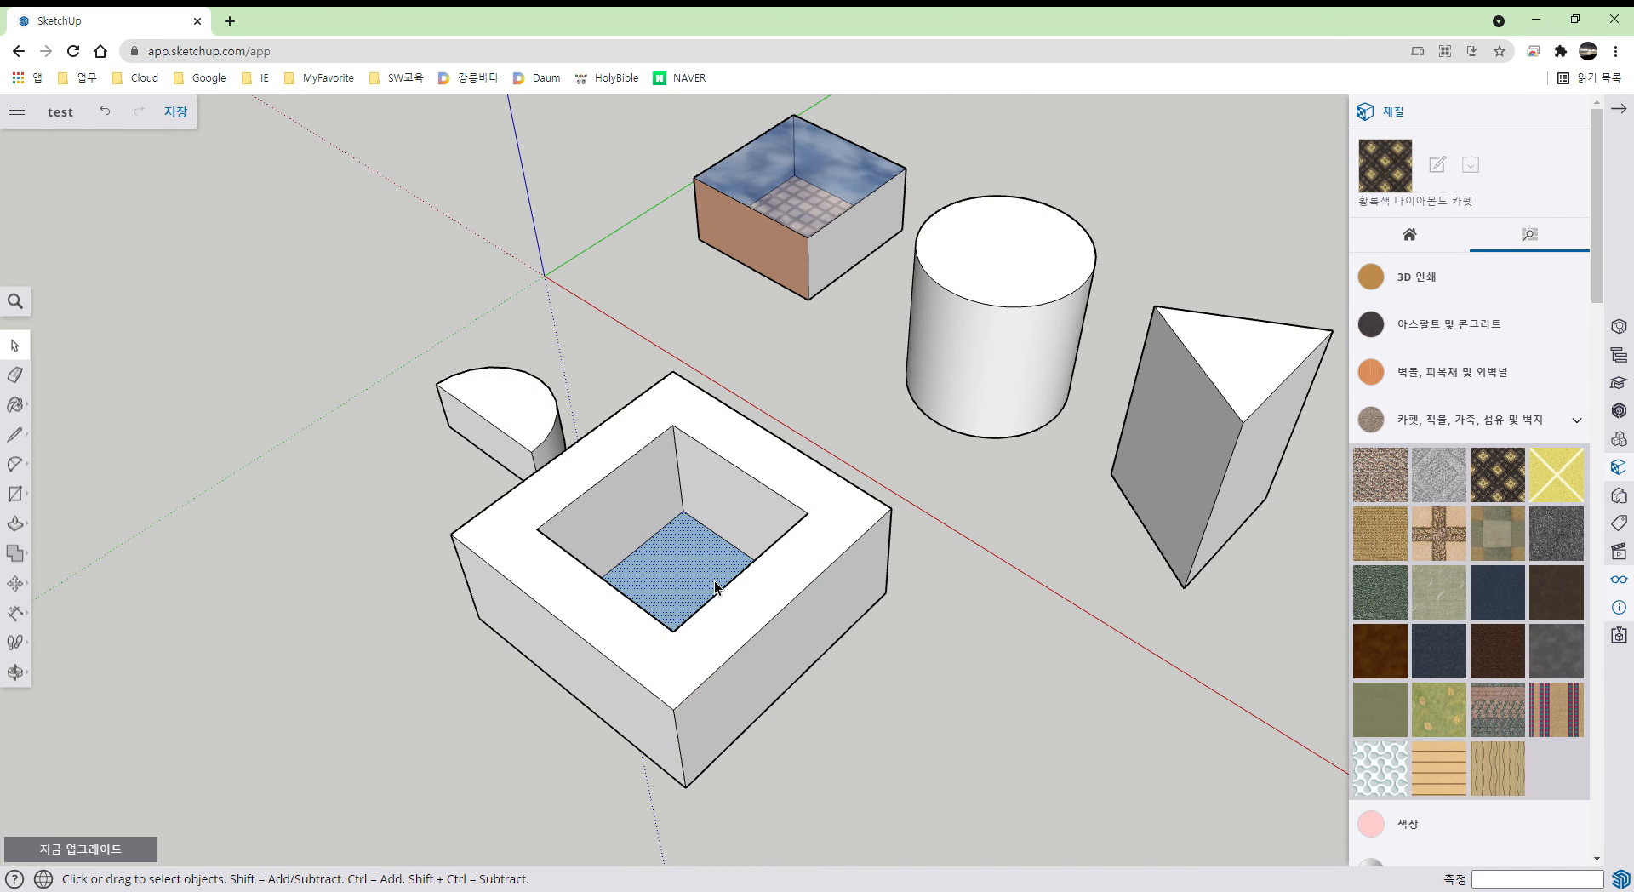
right_click(715, 580)
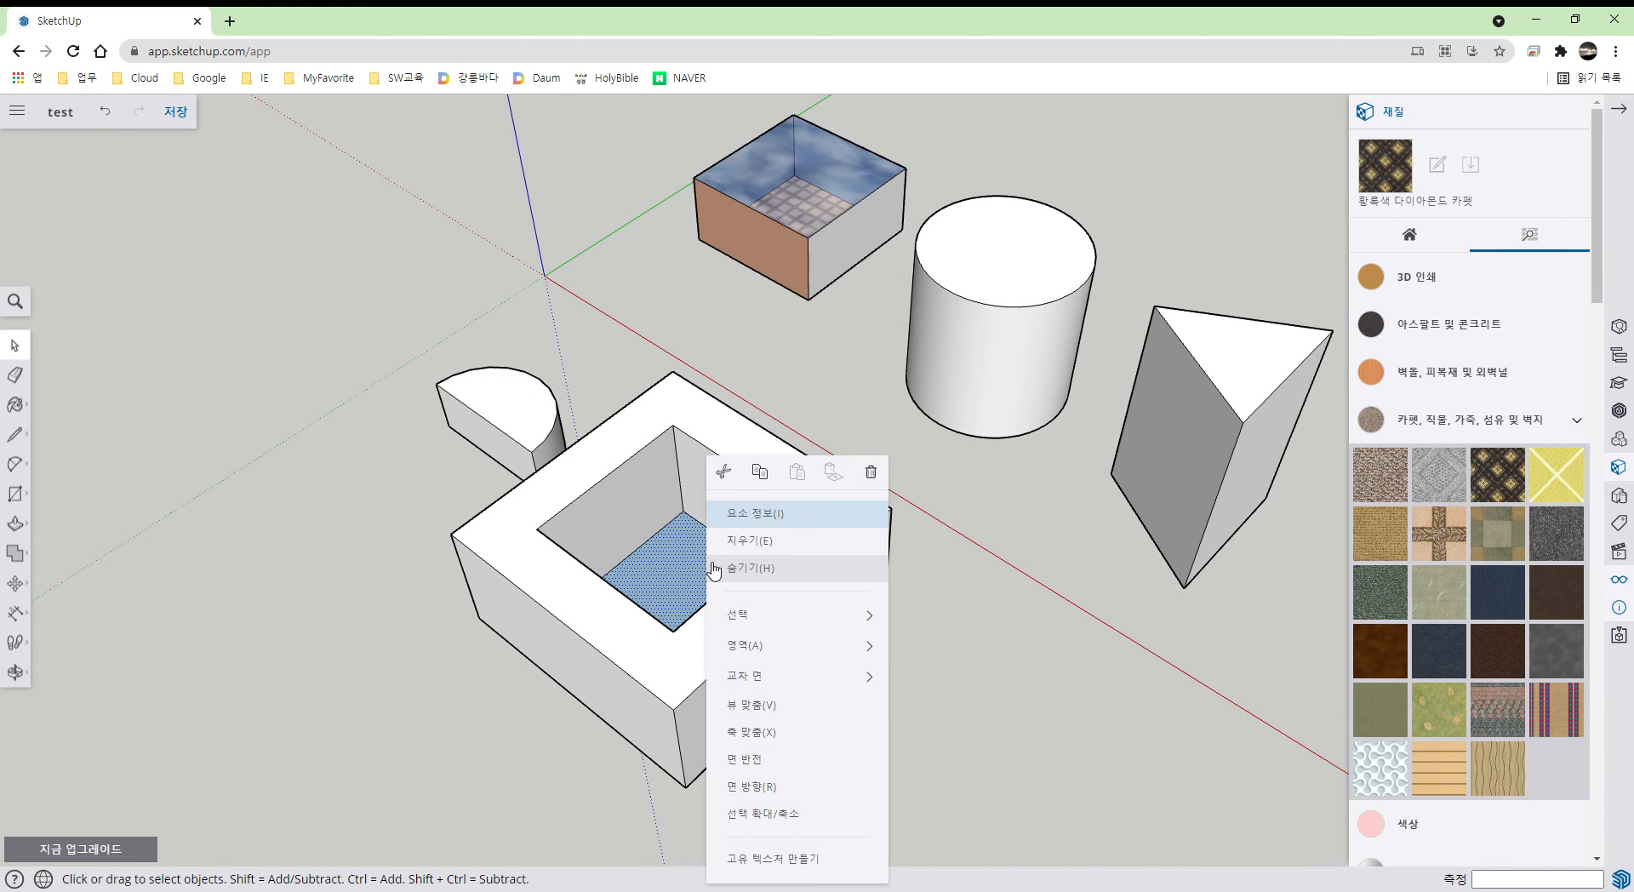
left_click(762, 560)
middle_click_drag(764, 560, 936, 647)
- Draw a horizontal edge across the block's front and side walls
left_click(29, 527)
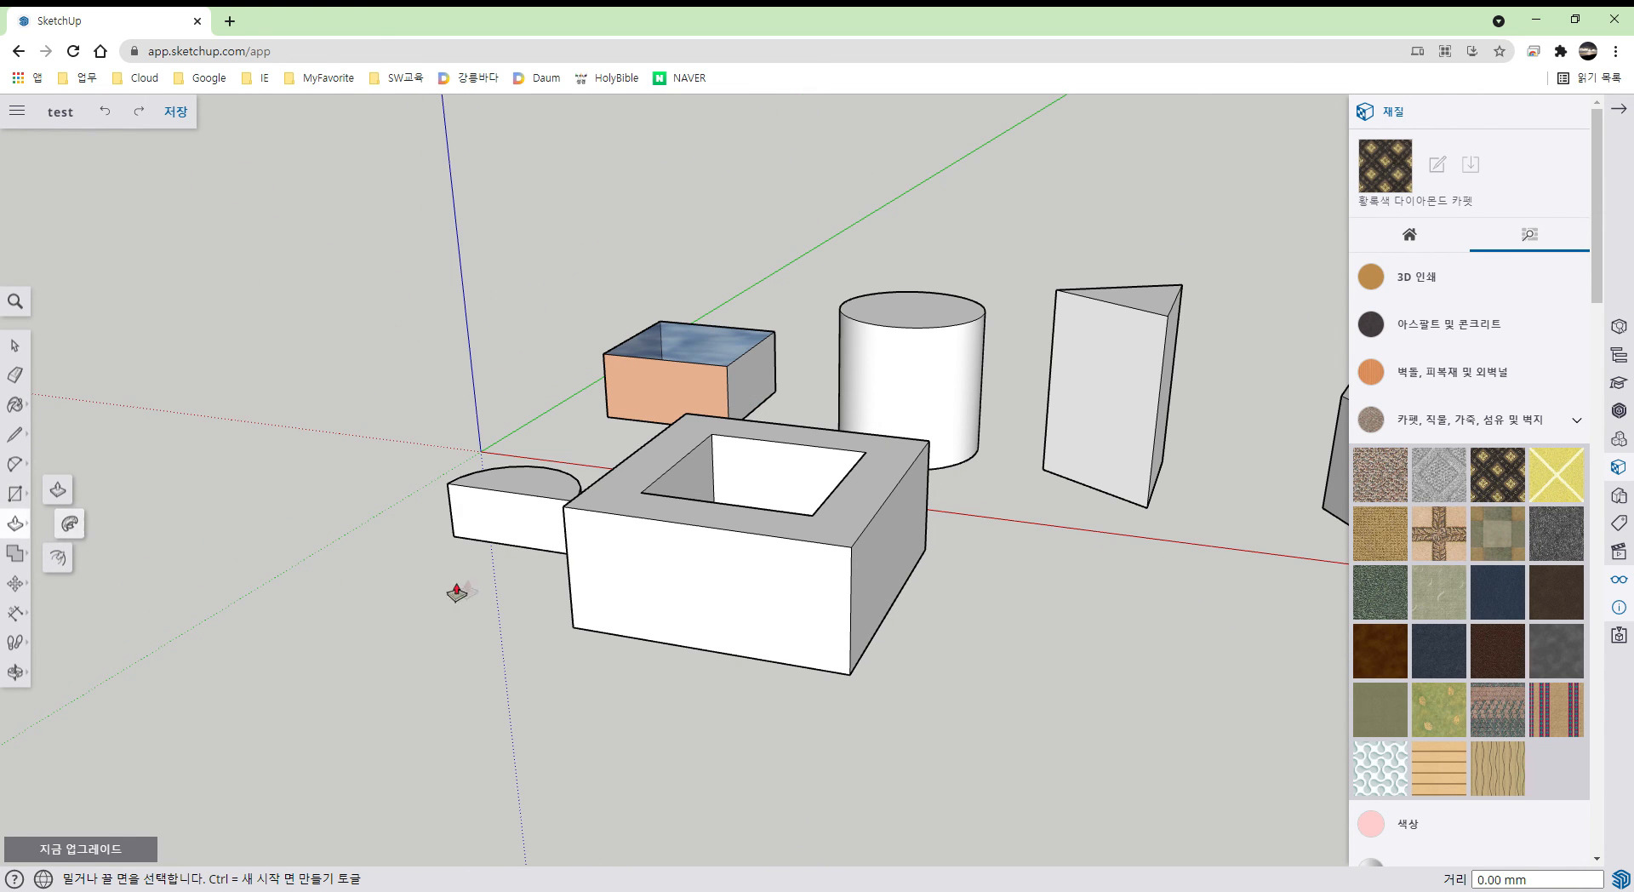
key("l")
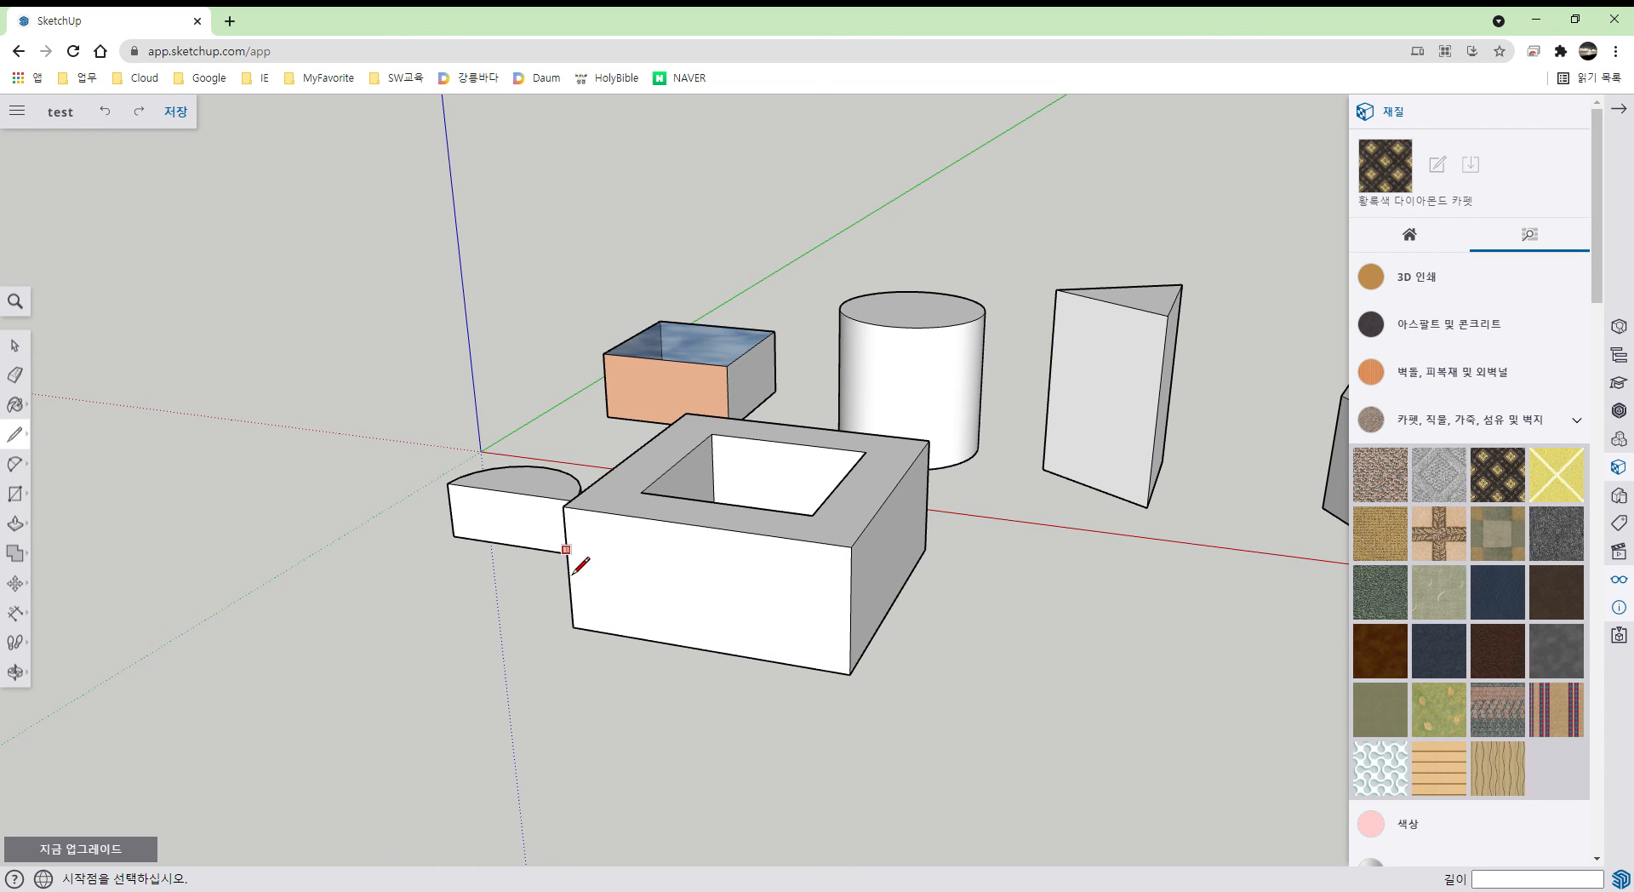
left_click(566, 549)
left_click(851, 593)
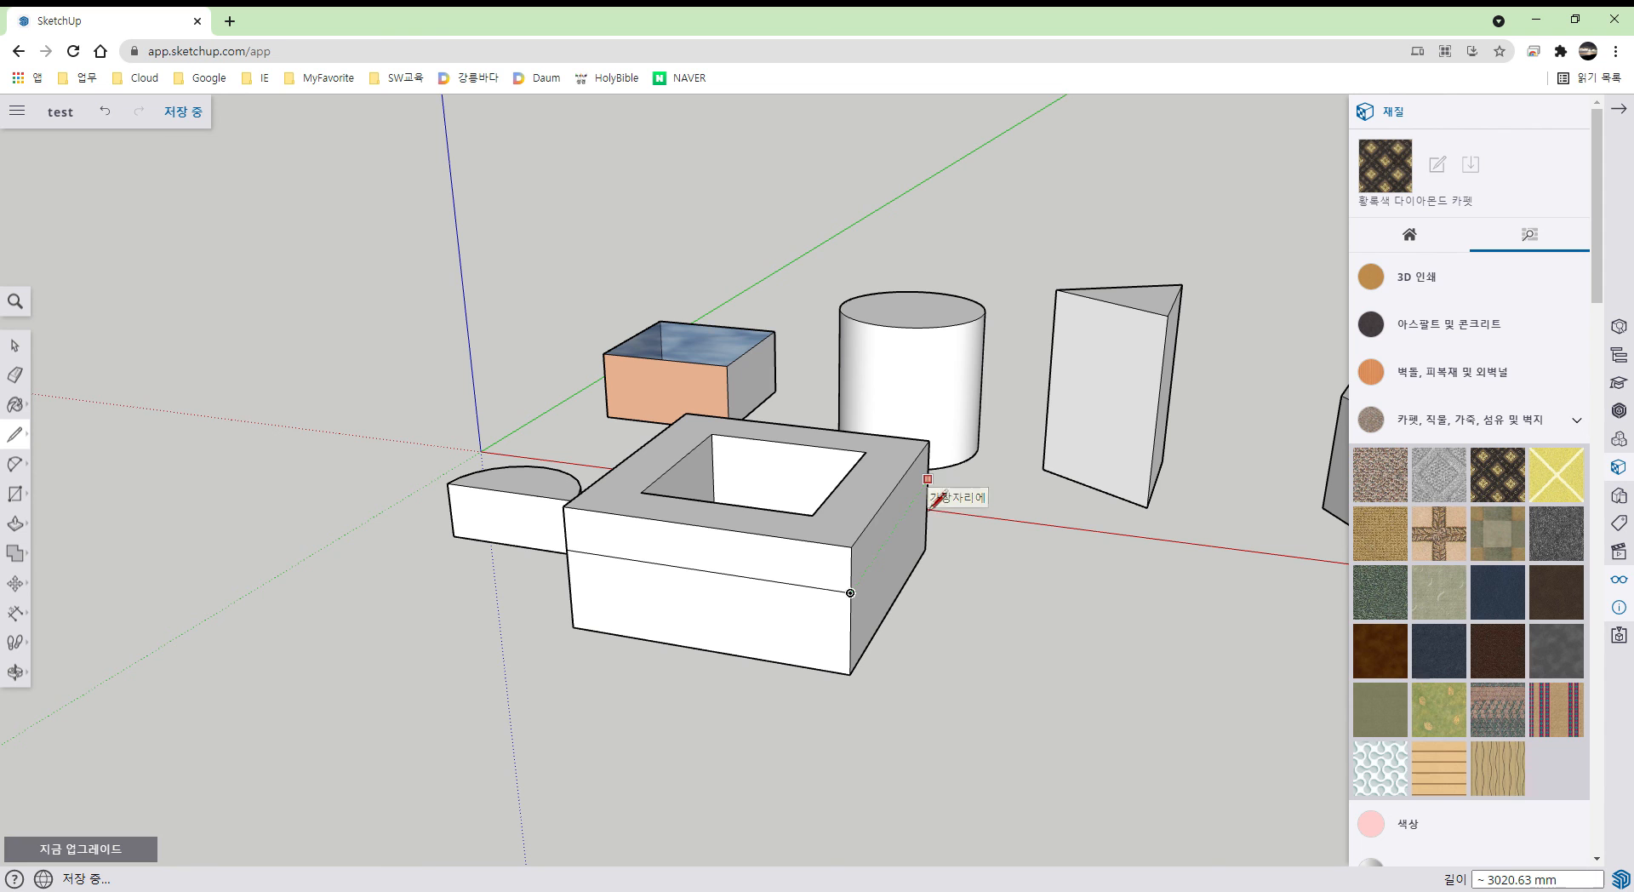
left_click(852, 594)
middle_click_drag(976, 606, 663, 558)
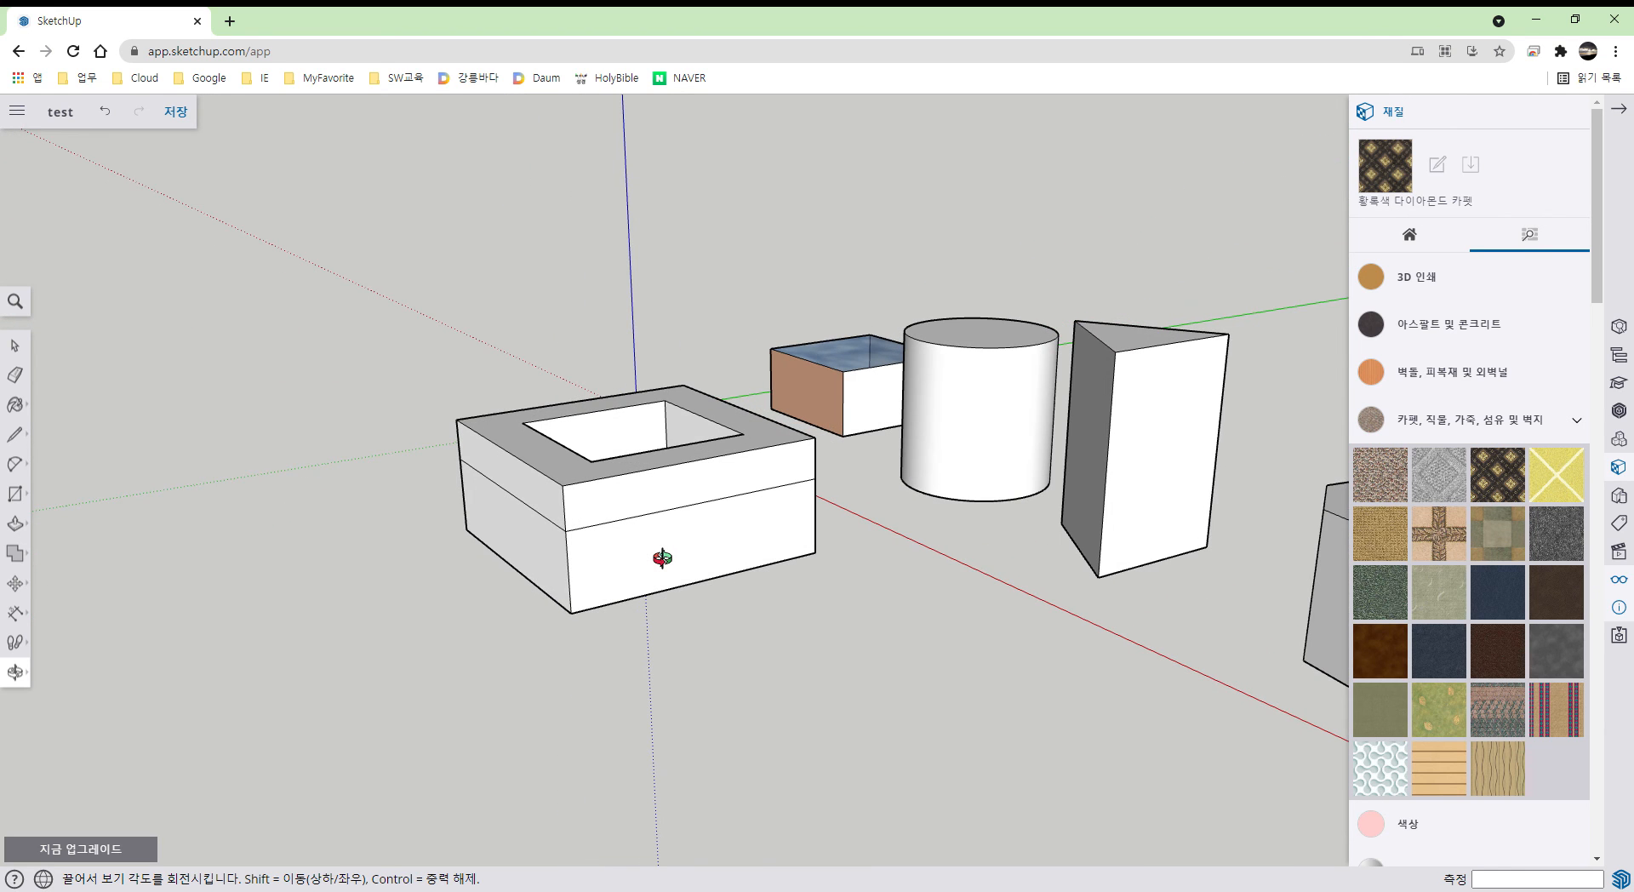
- Draw a 510 mm triangular profile at the block's corner
key("l")
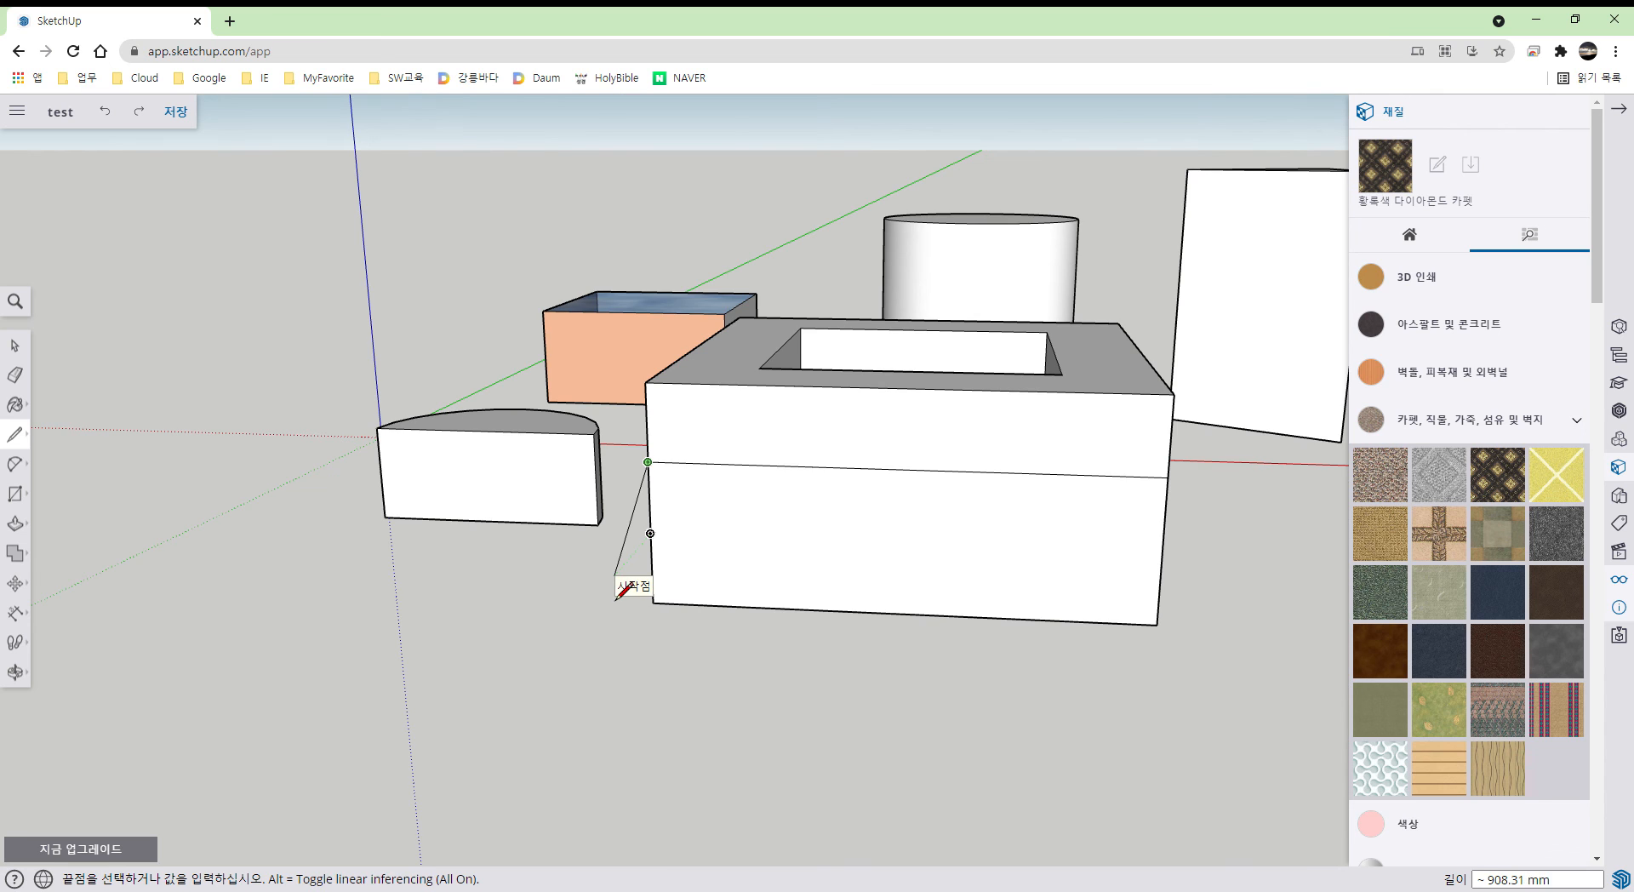
type("510")
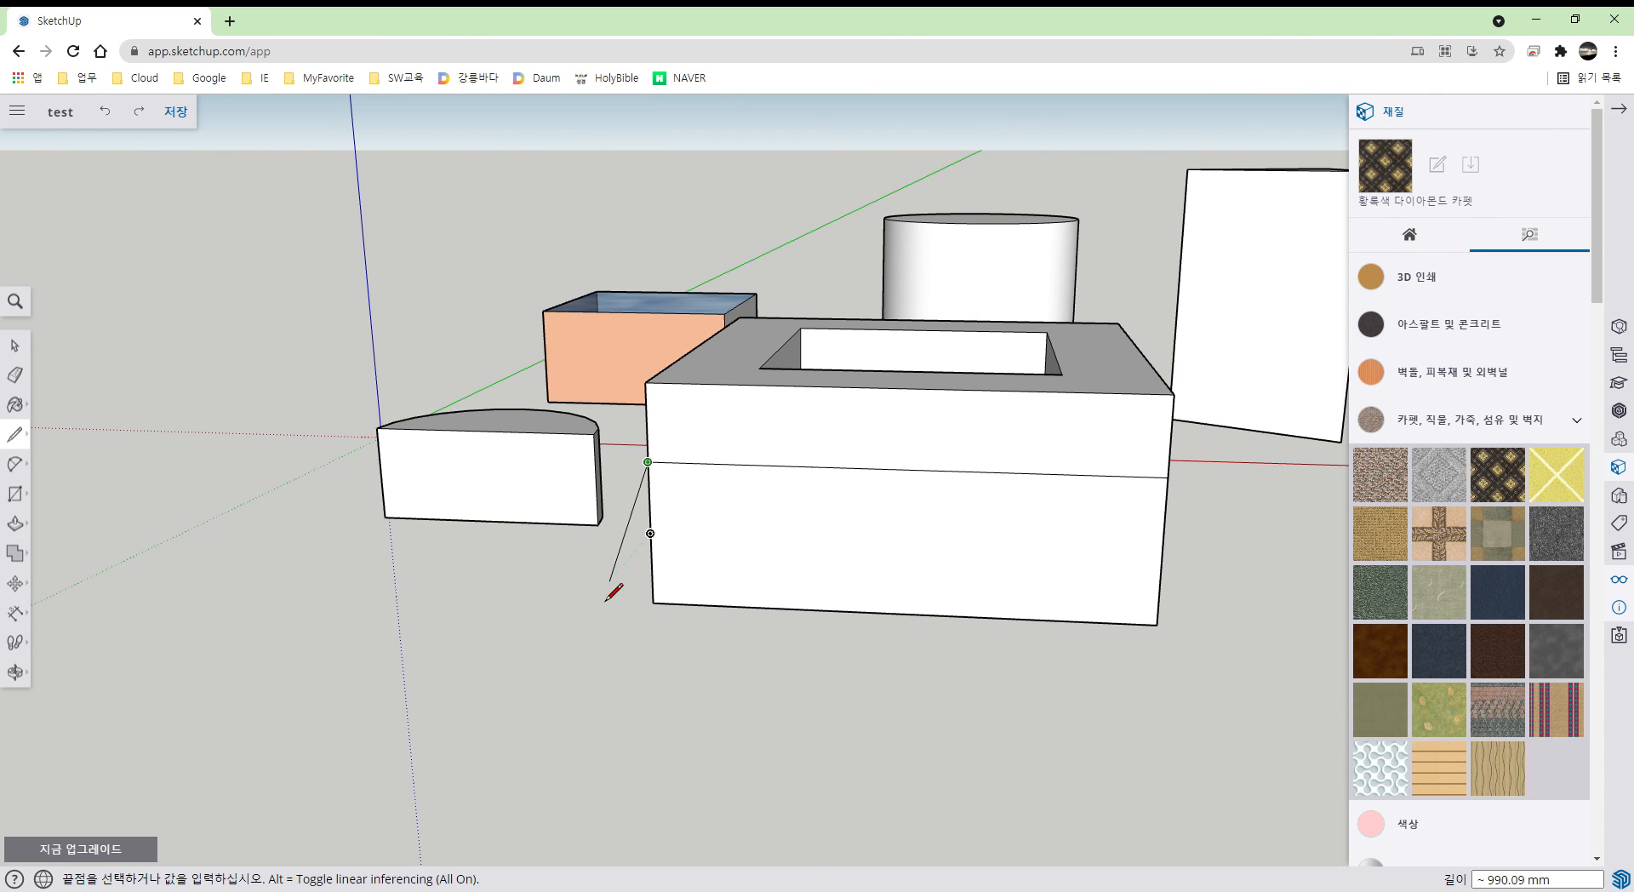
key("Return")
left_click(652, 537)
mouse_move(671, 573)
middle_mouse_down()
mouse_move(743, 547)
mouse_move(783, 494)
mouse_move(766, 484)
mouse_move(656, 558)
mouse_move(540, 555)
mouse_move(467, 579)
middle_mouse_up()
- Sweep the triangle face along the block's perimeter edge with Follow Me, then view from the side
key("l")
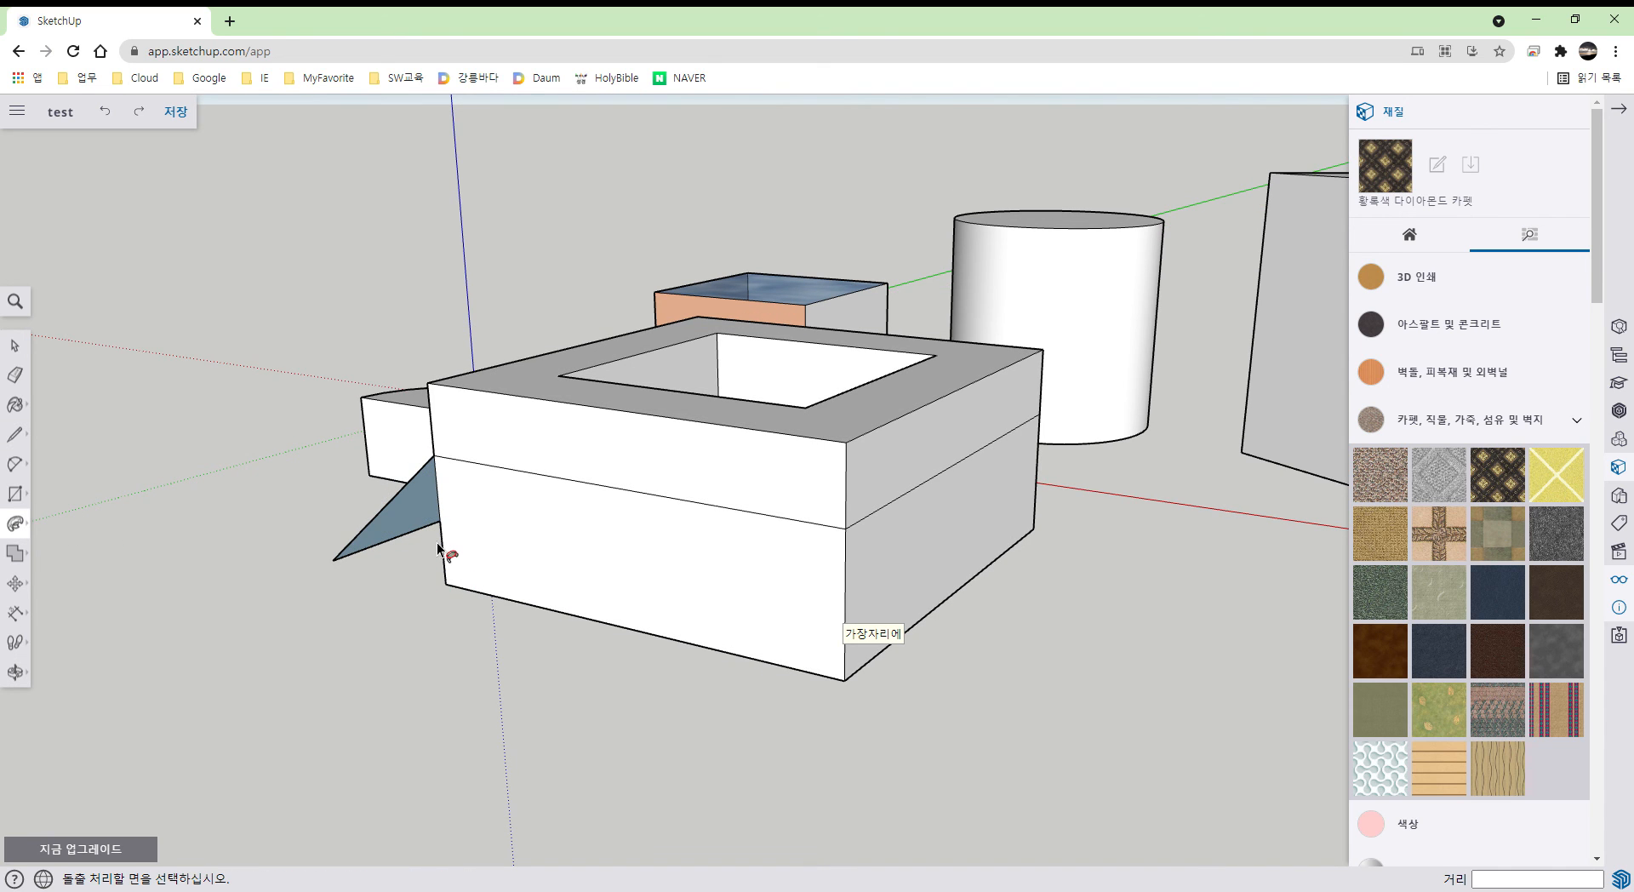
left_click_drag(430, 529, 1040, 434)
key("space")
middle_click_drag(1142, 626, 862, 611)
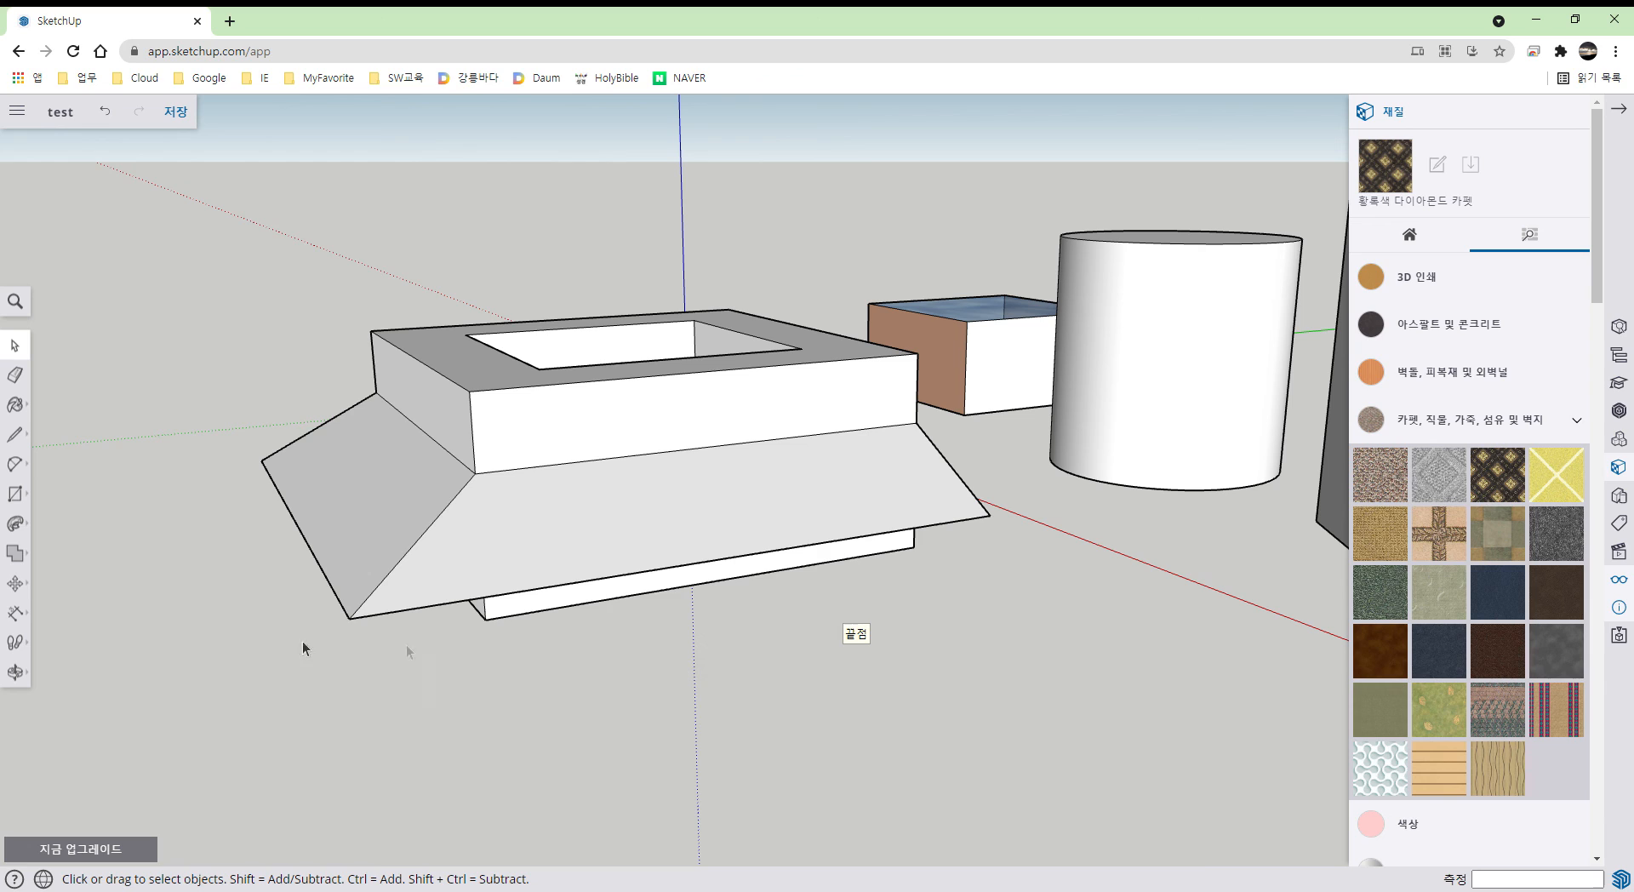
- Try moving the whole flared block with the Move tool, then deselect it
left_click(15, 584)
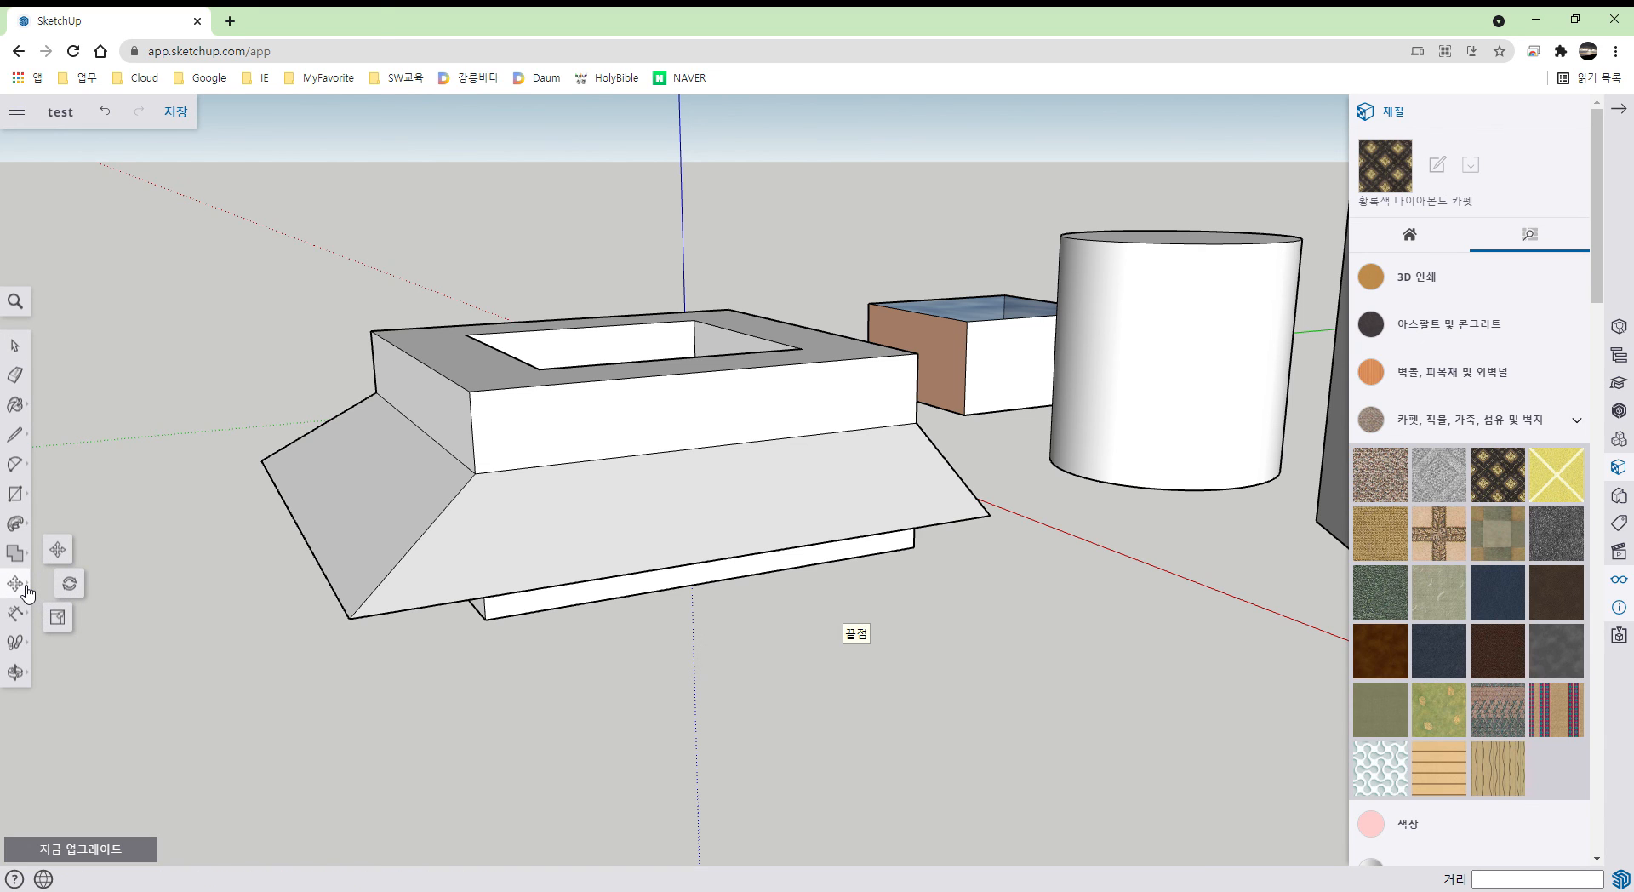
left_click(25, 588)
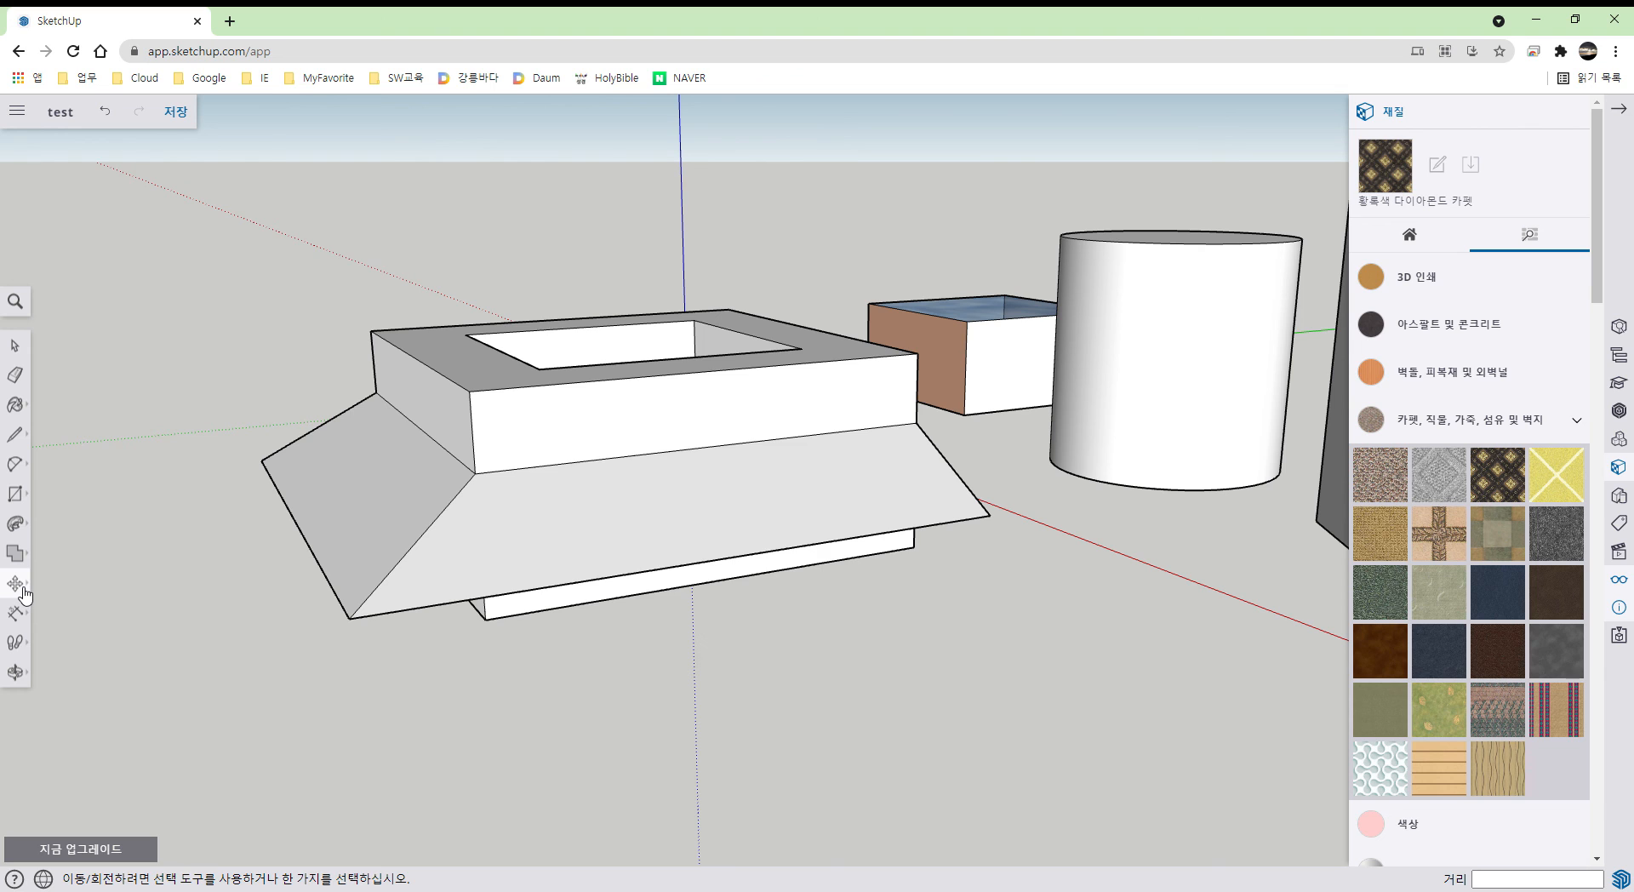
key("space")
triple_click(567, 467)
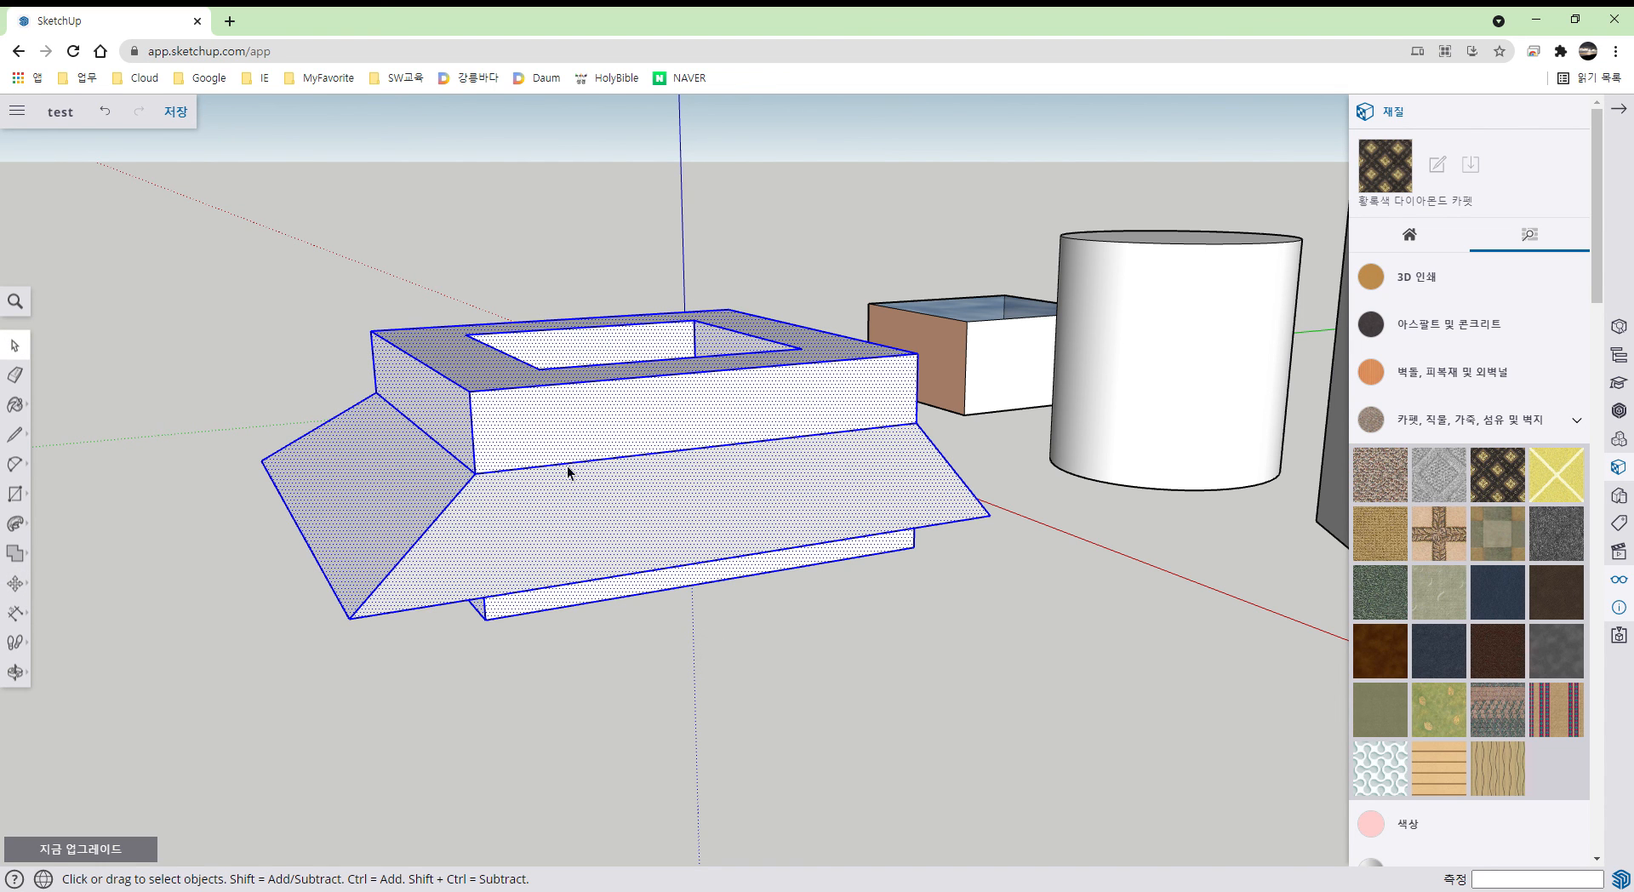
key("m")
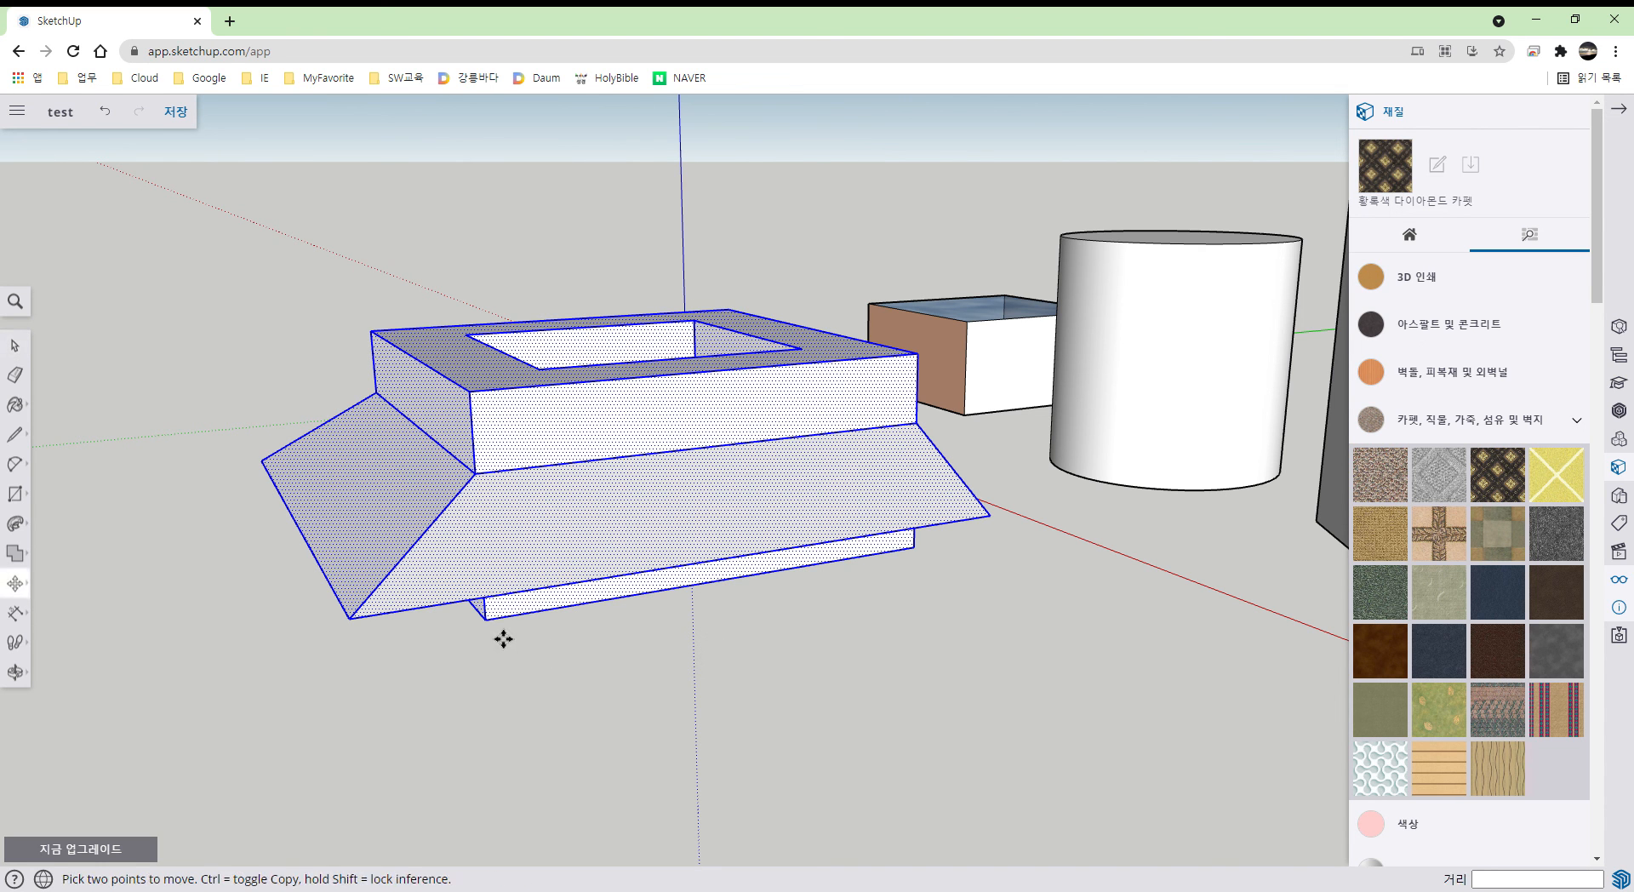
left_click(485, 619)
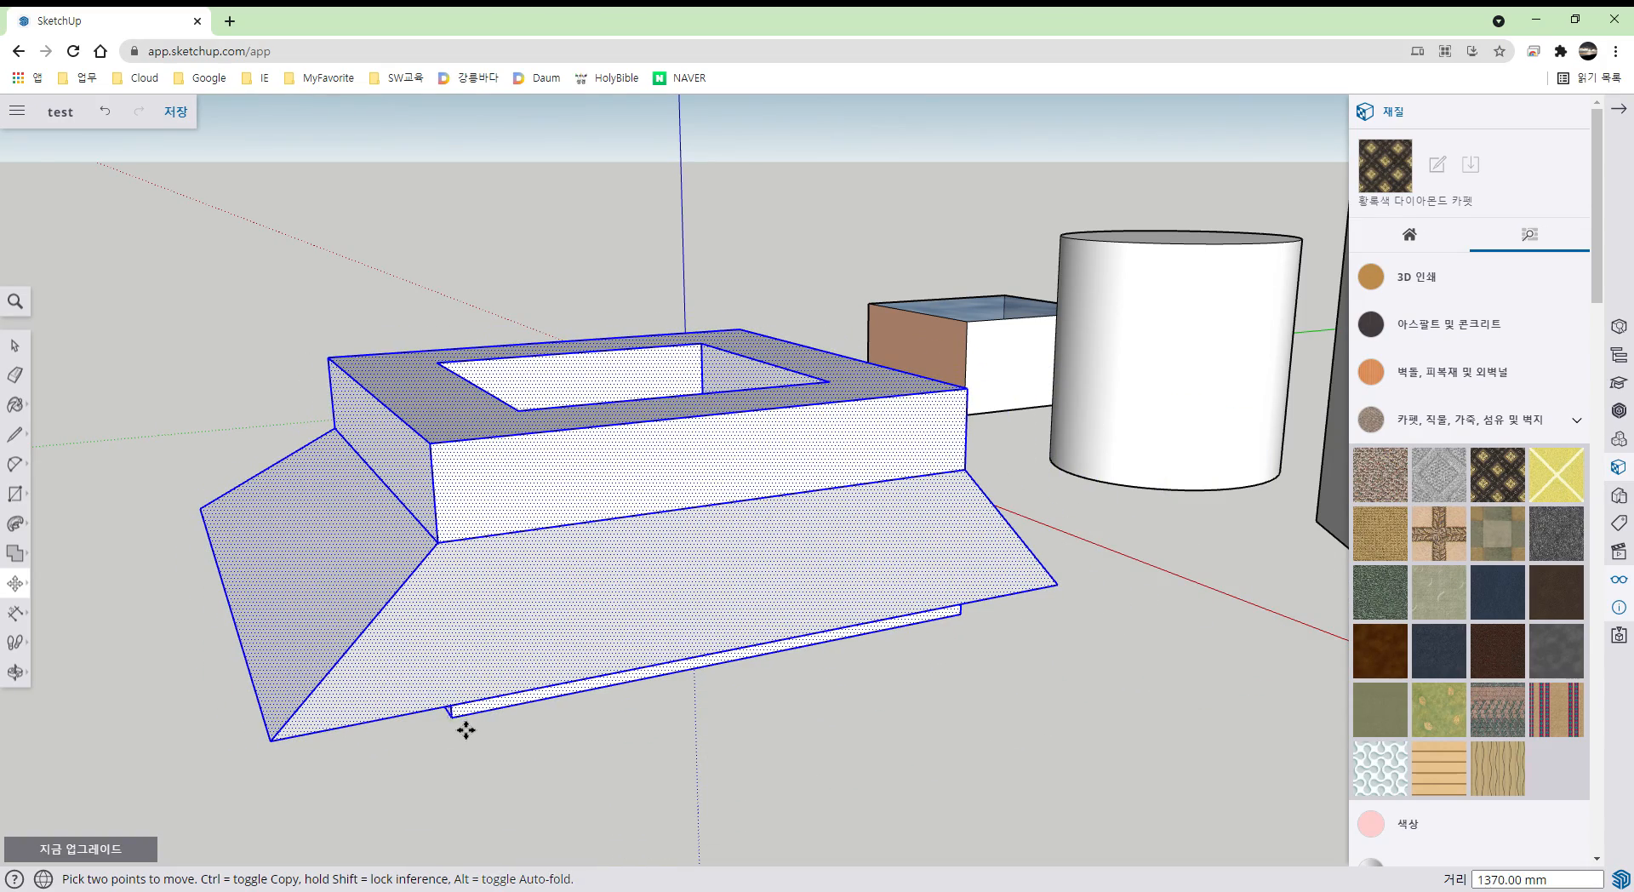
key("space")
left_click(553, 756)
- Start moving the block's base edge, then undo that trial move
scroll(554, 756, "down", 1)
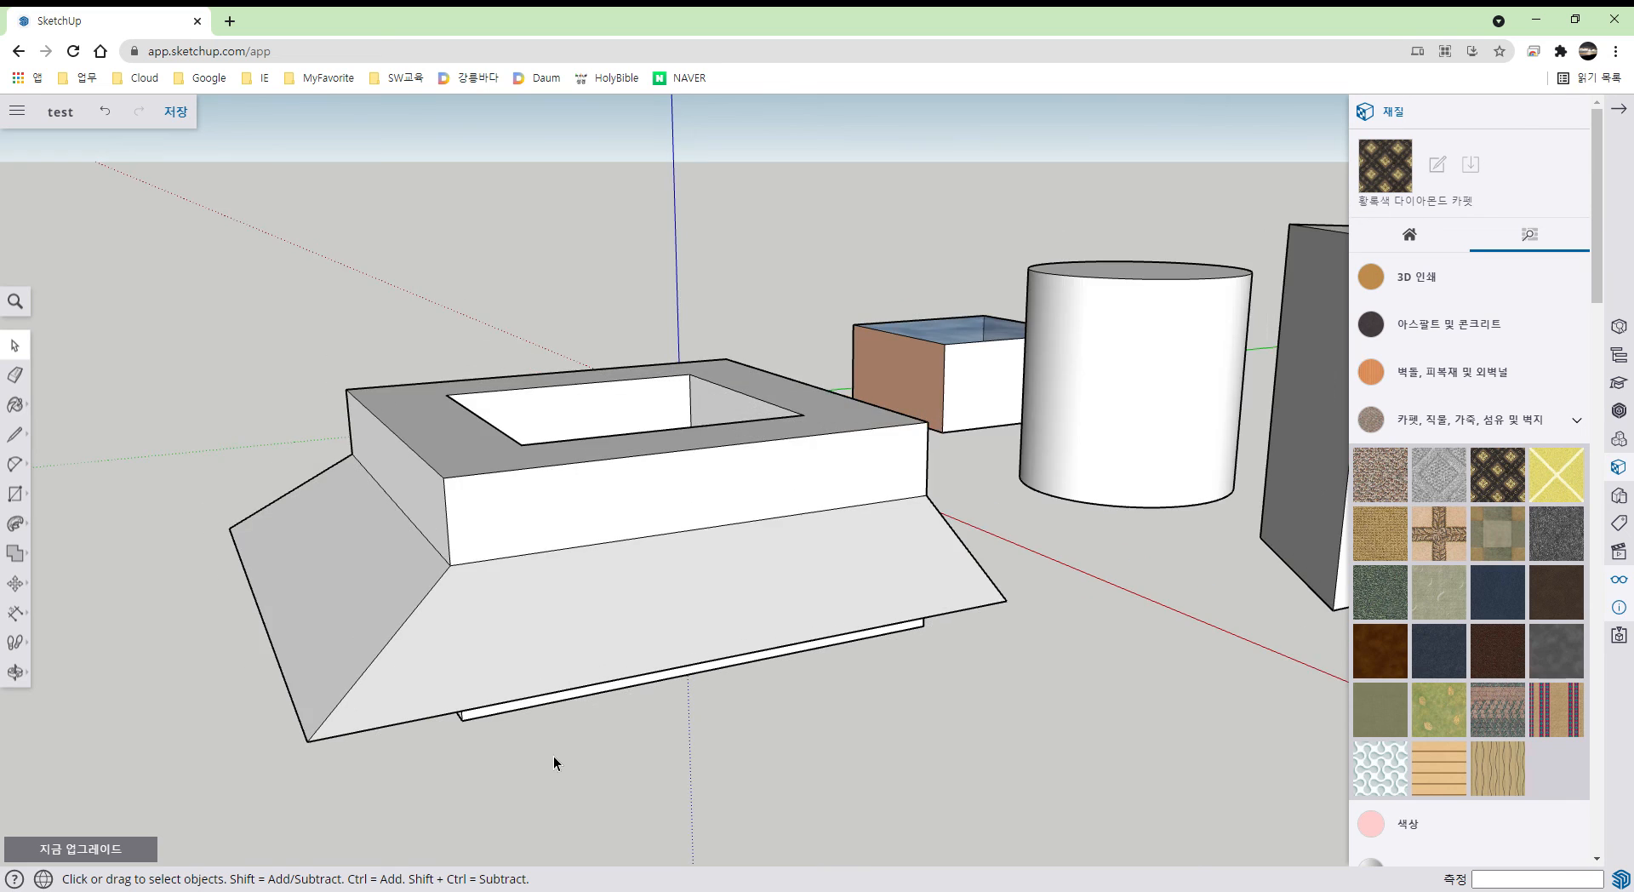
scroll(553, 756, "down", 1)
key("m")
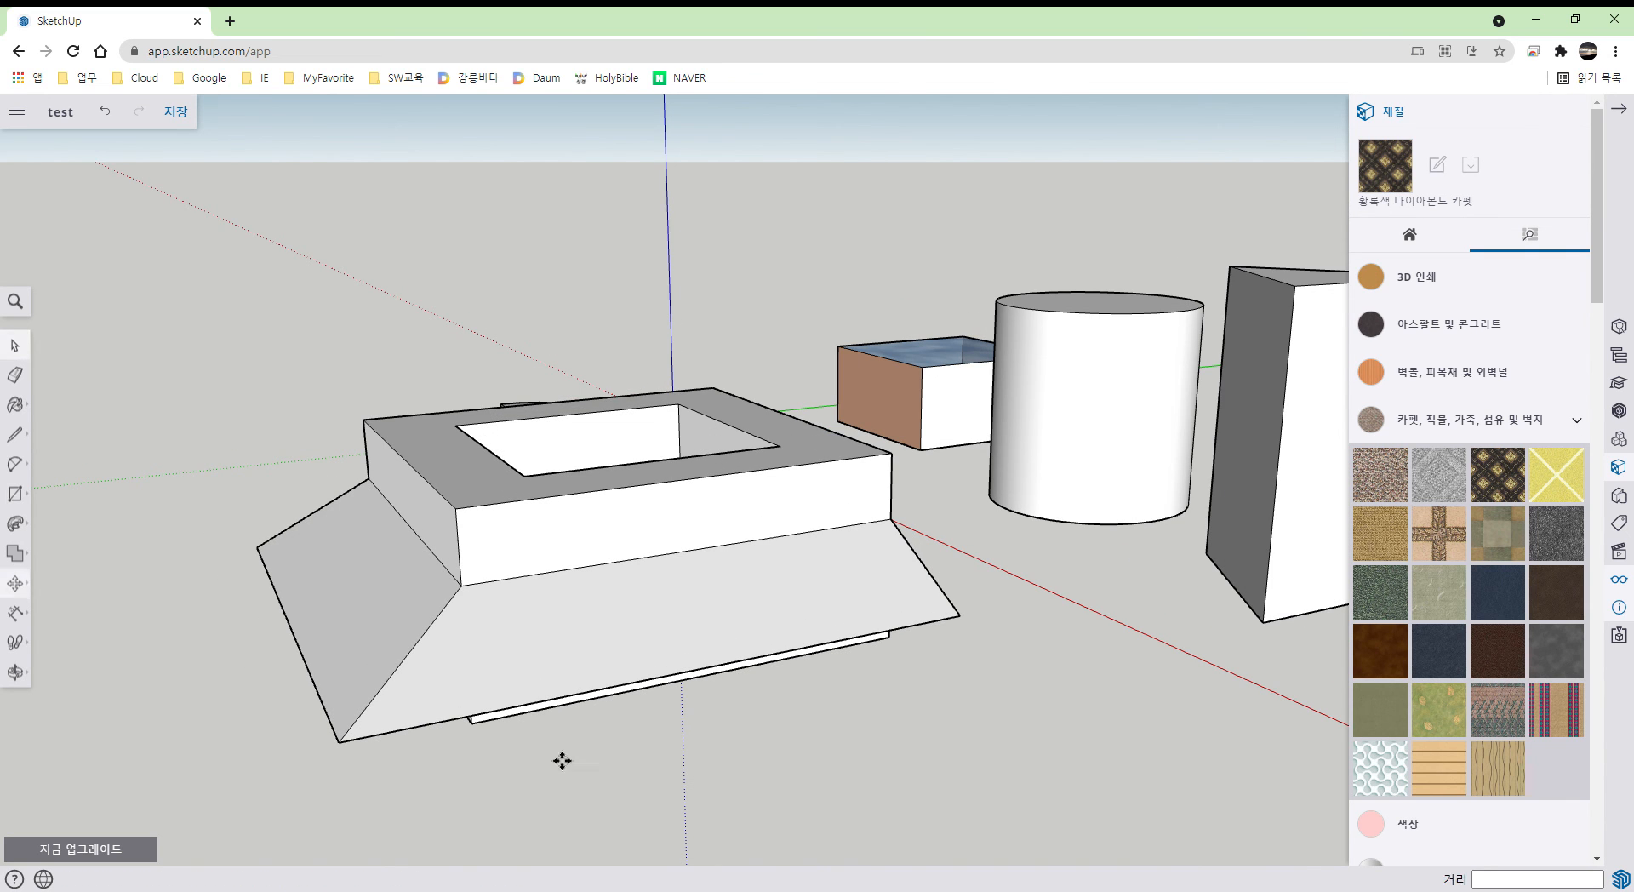
left_click(564, 587)
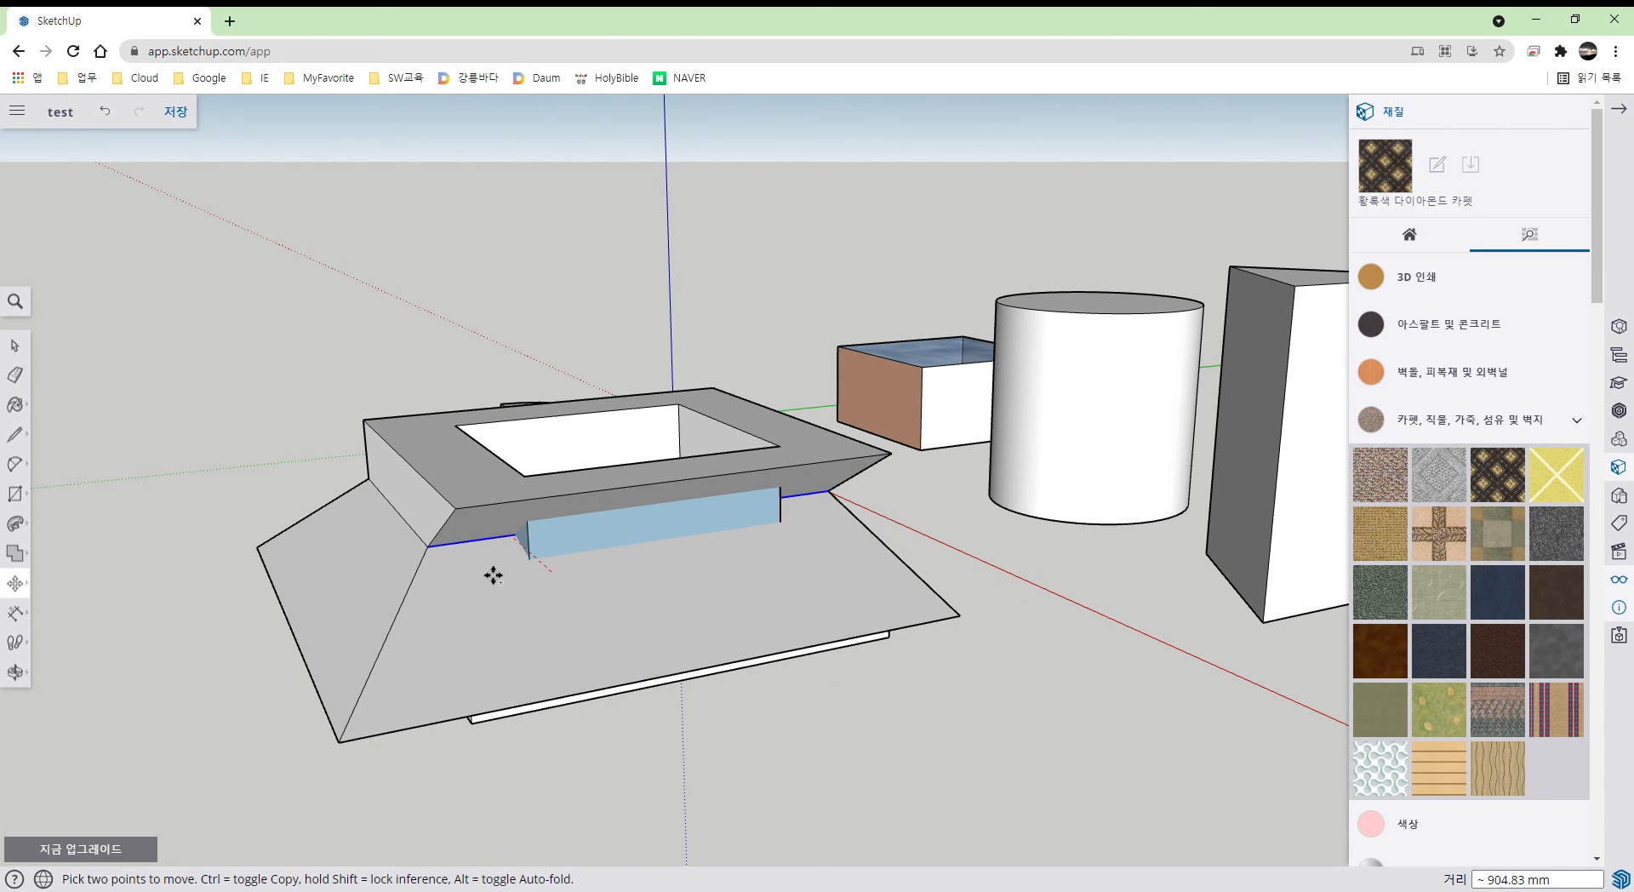
key("ctrl+z")
- Raise the front and left sloped flare faces 477.94 mm up the hollow block
middle_click_drag(576, 715, 651, 718)
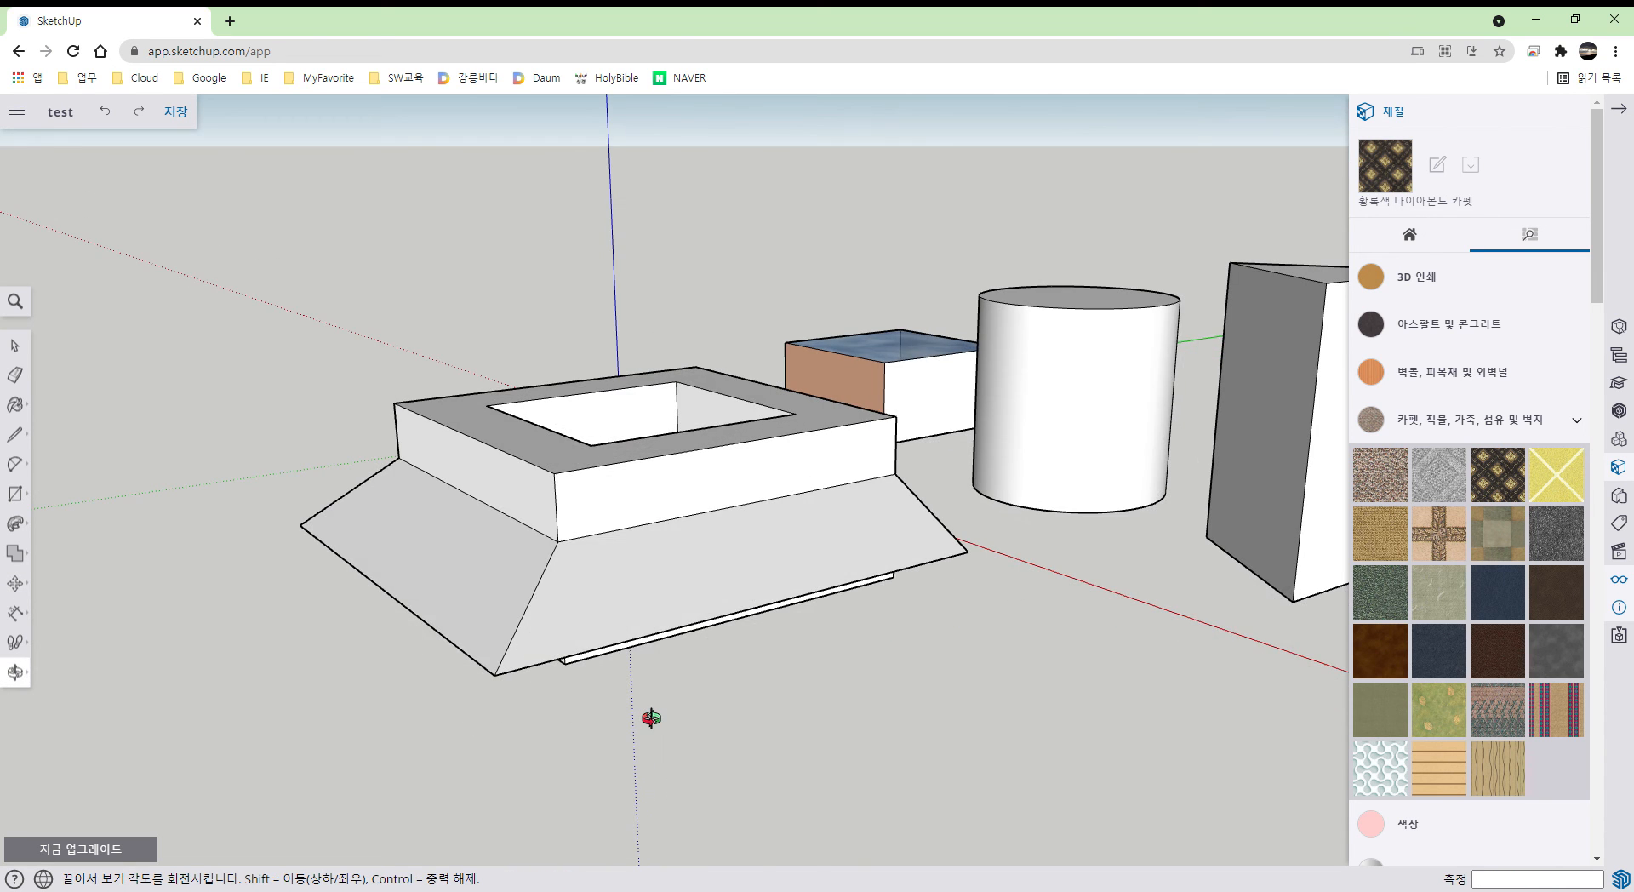
key("space")
left_click(616, 601)
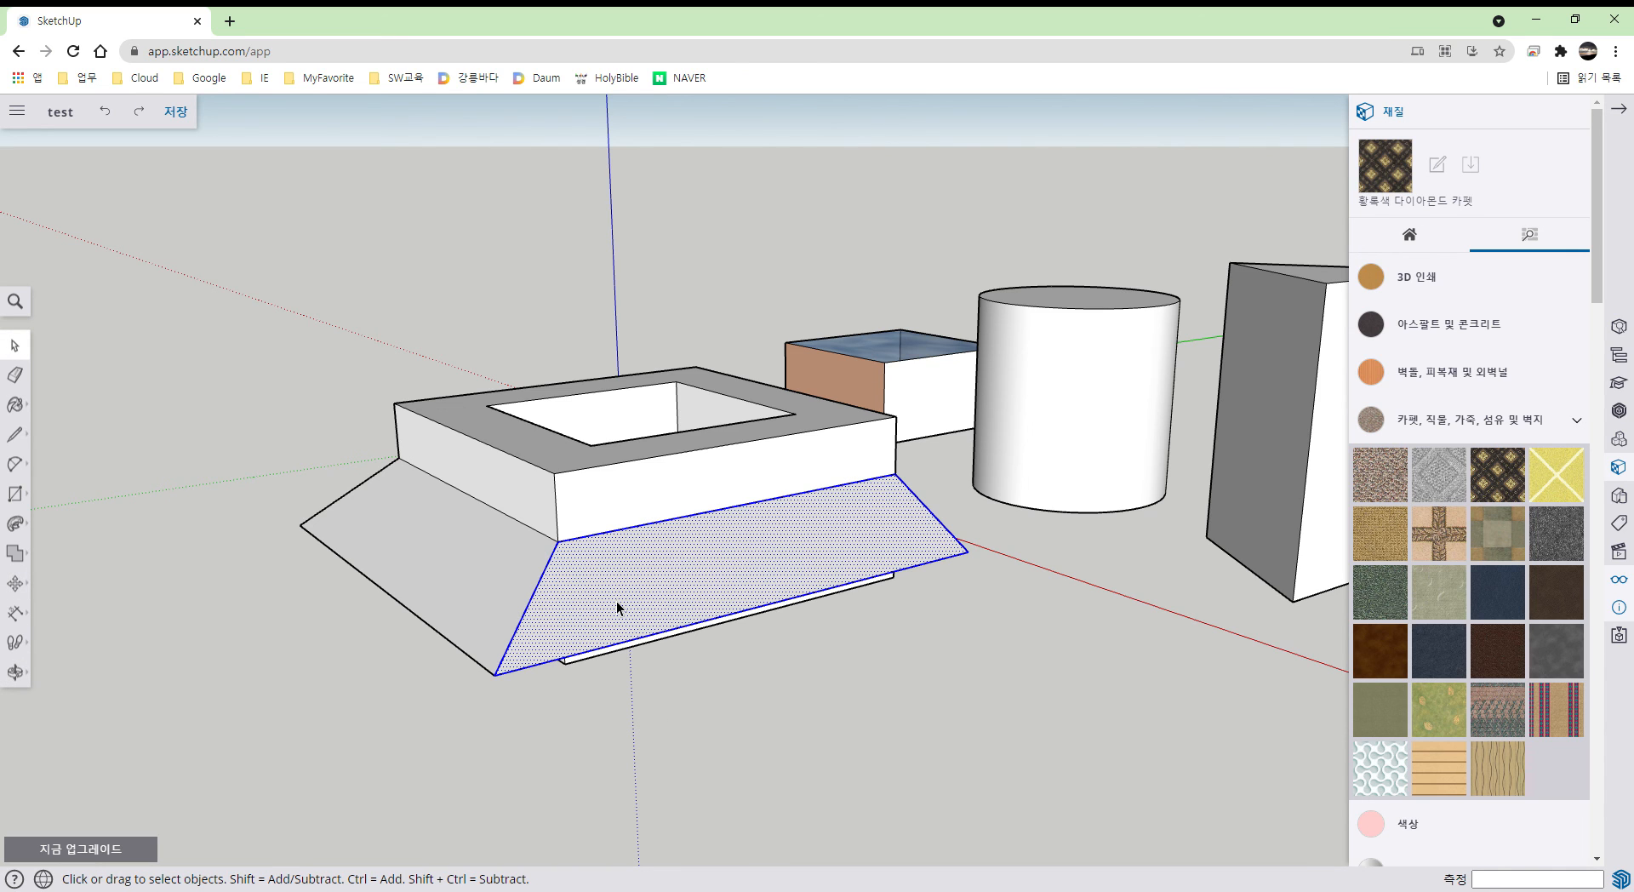
left_click(480, 591, "shift")
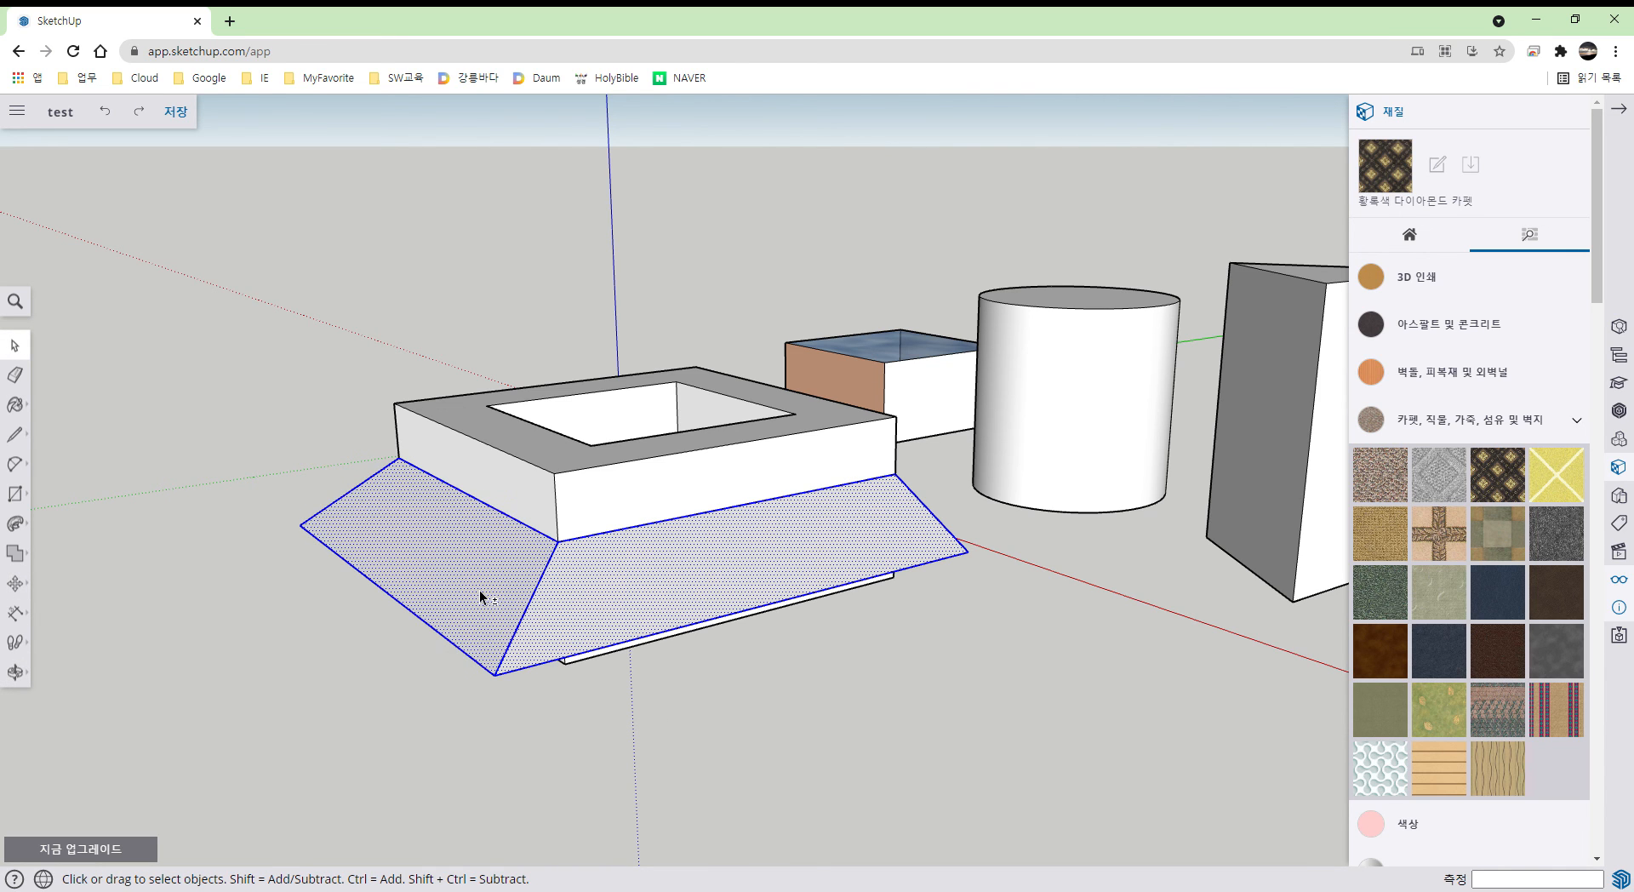
key("m")
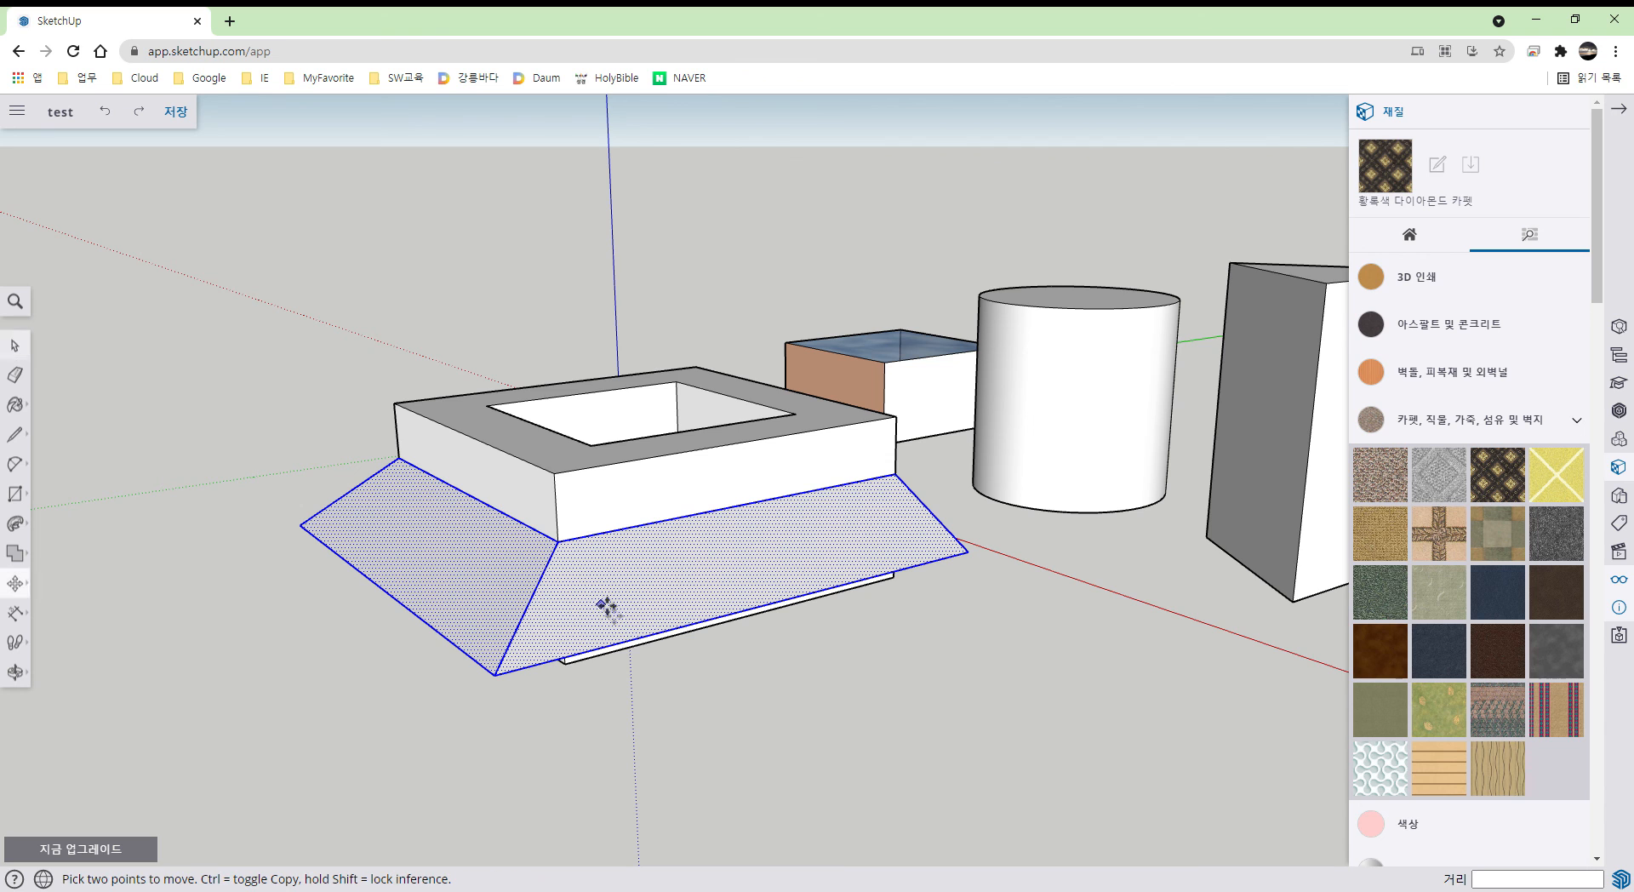
left_click(577, 555)
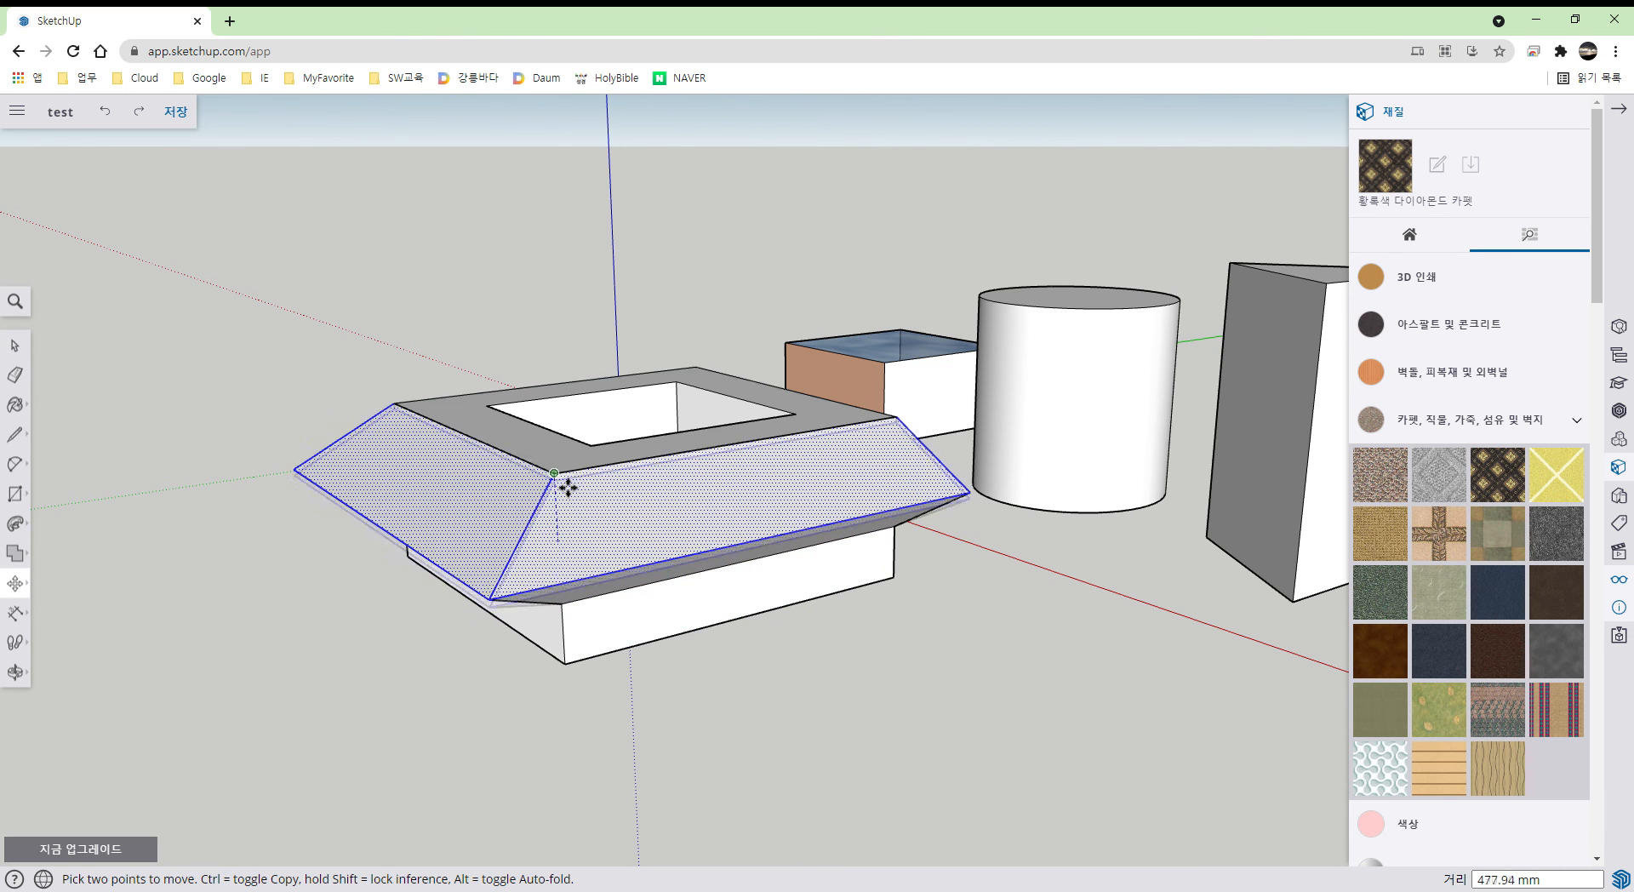
left_click(576, 486)
mouse_move(701, 660)
middle_mouse_down()
mouse_move(664, 545)
mouse_move(567, 521)
mouse_move(422, 572)
mouse_move(682, 648)
mouse_move(933, 570)
mouse_move(752, 572)
mouse_move(714, 640)
middle_mouse_up()
key("space")
left_click(19, 586)
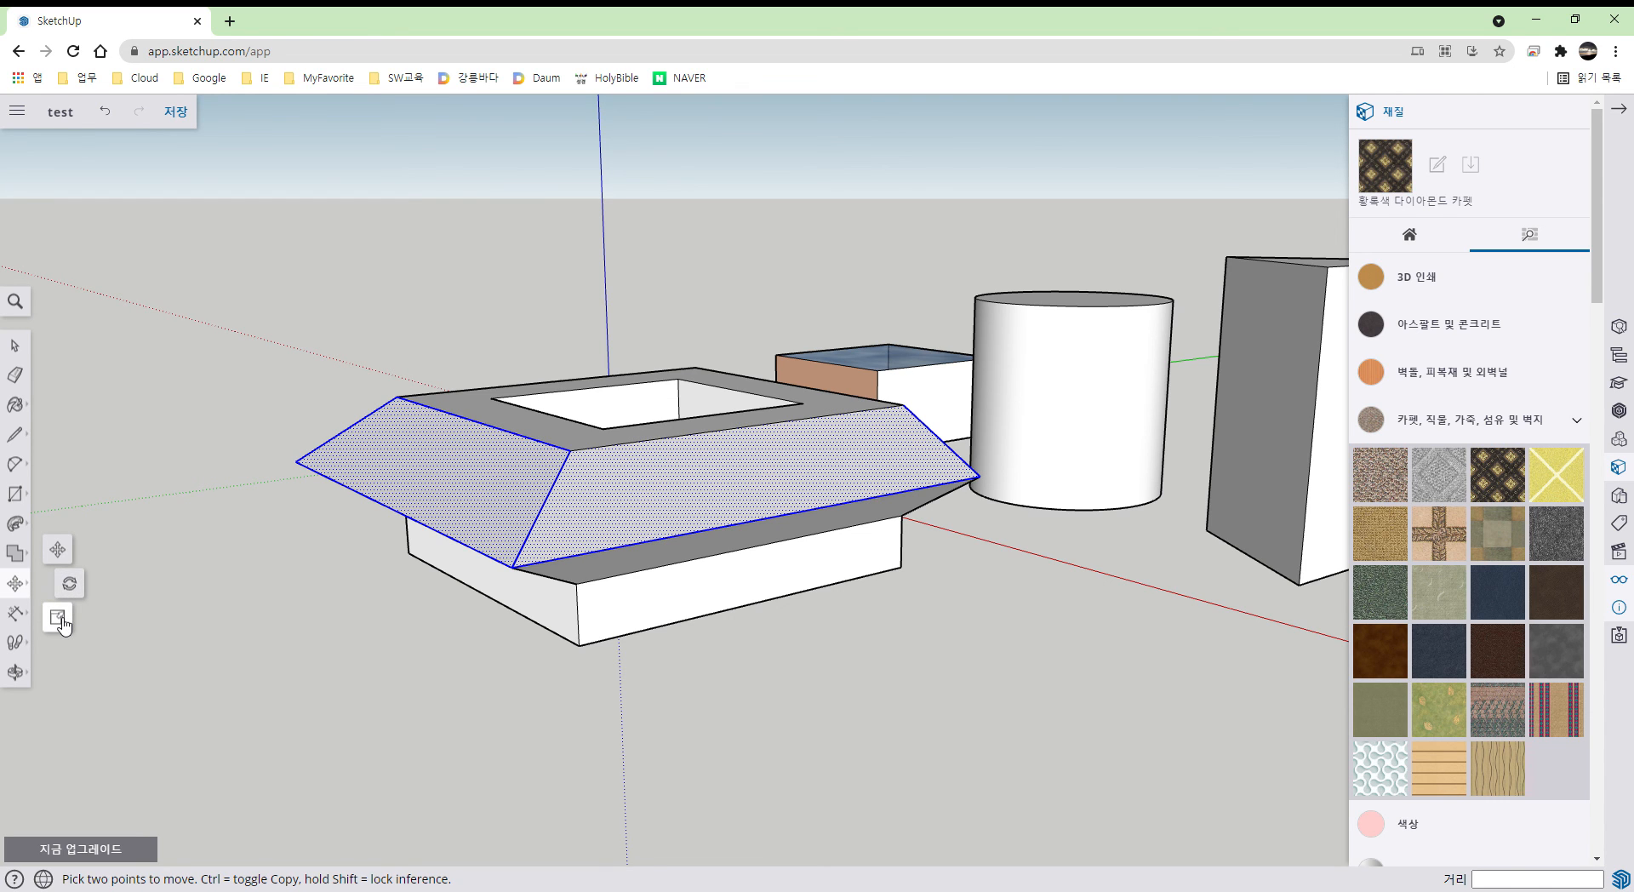
- Draw a 2090 × 2560 mm rectangle on open ground in front of the flared block
scroll(907, 624, "down", 4)
middle_click_drag(920, 622, 726, 615)
key("space")
key("r")
left_click(502, 653)
left_click(863, 662)
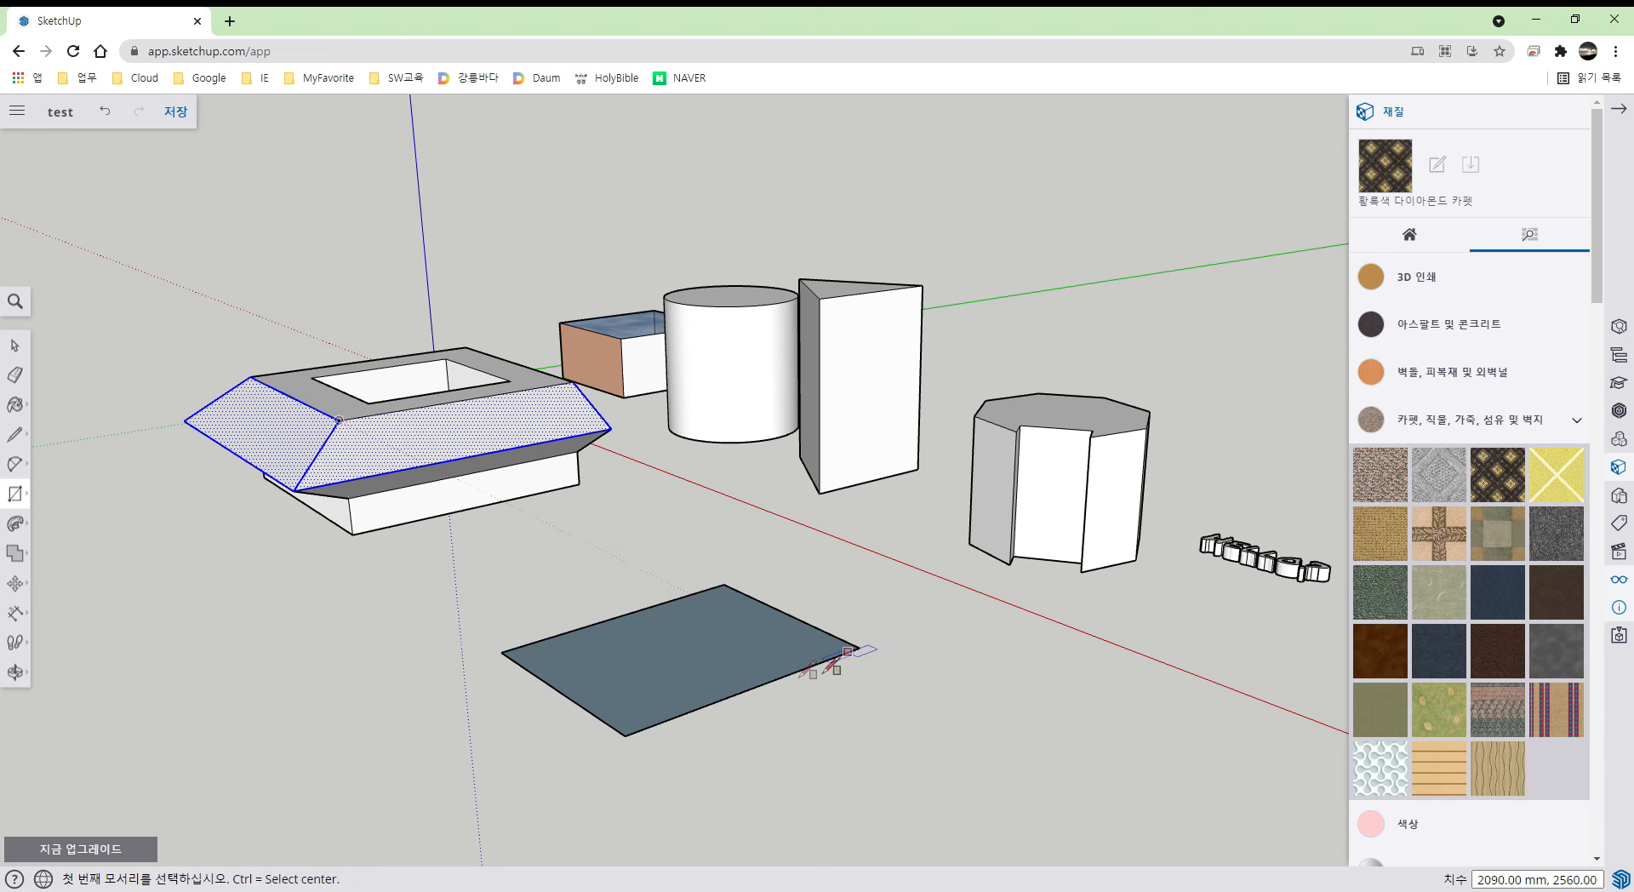
- Push/pull the rectangle up 1150 mm into a box
key("p")
left_click(730, 656)
left_click(735, 558)
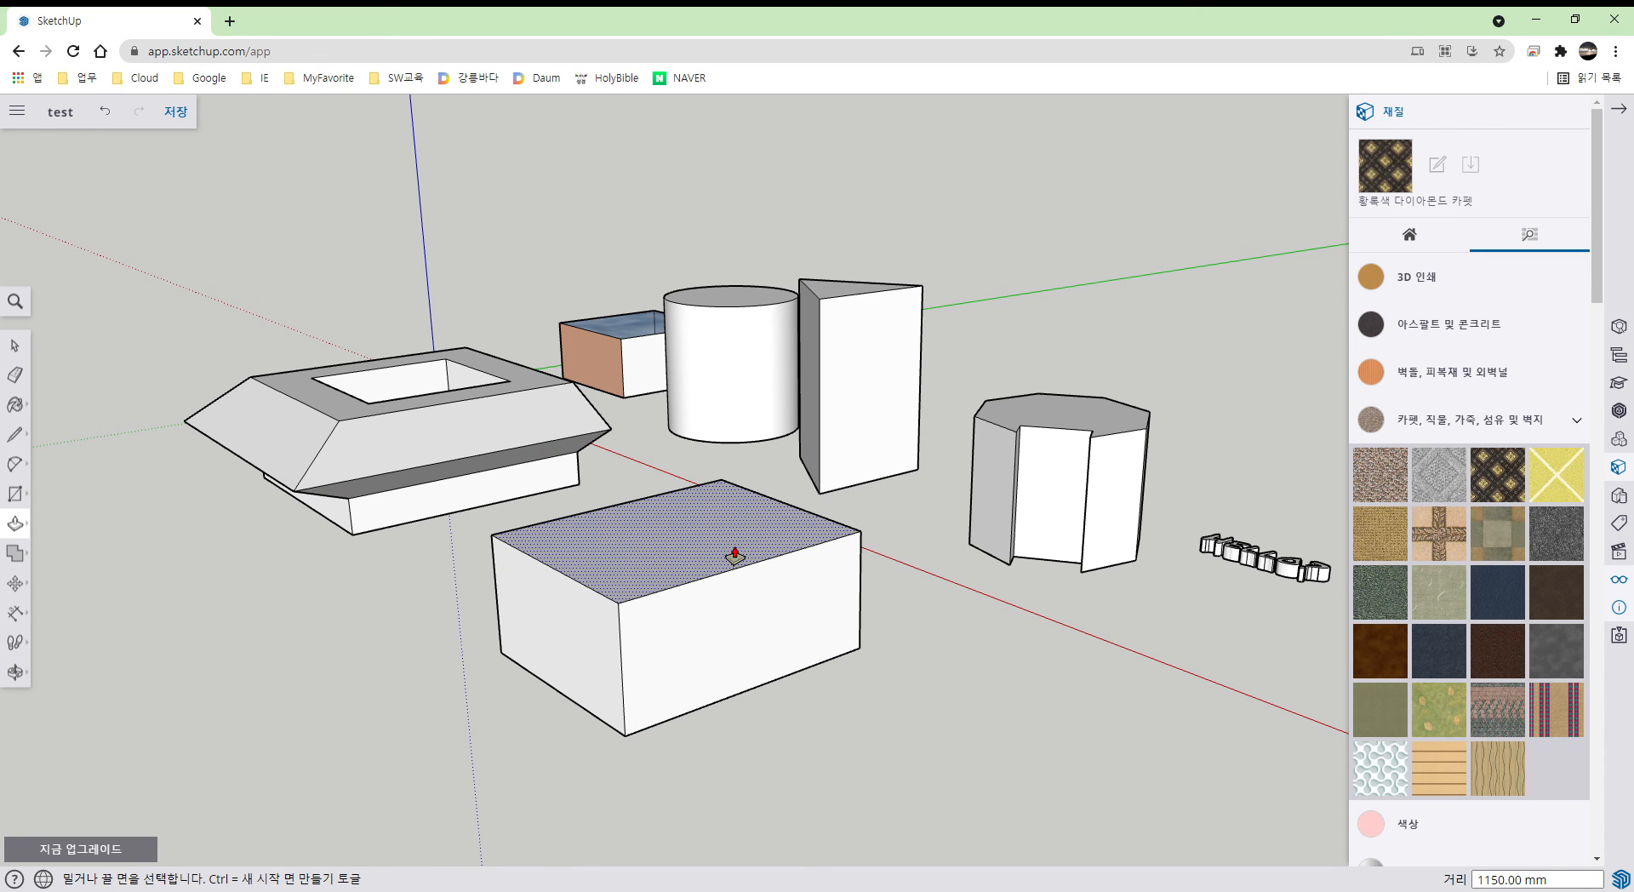
key("space")
middle_click_drag(719, 613, 730, 718)
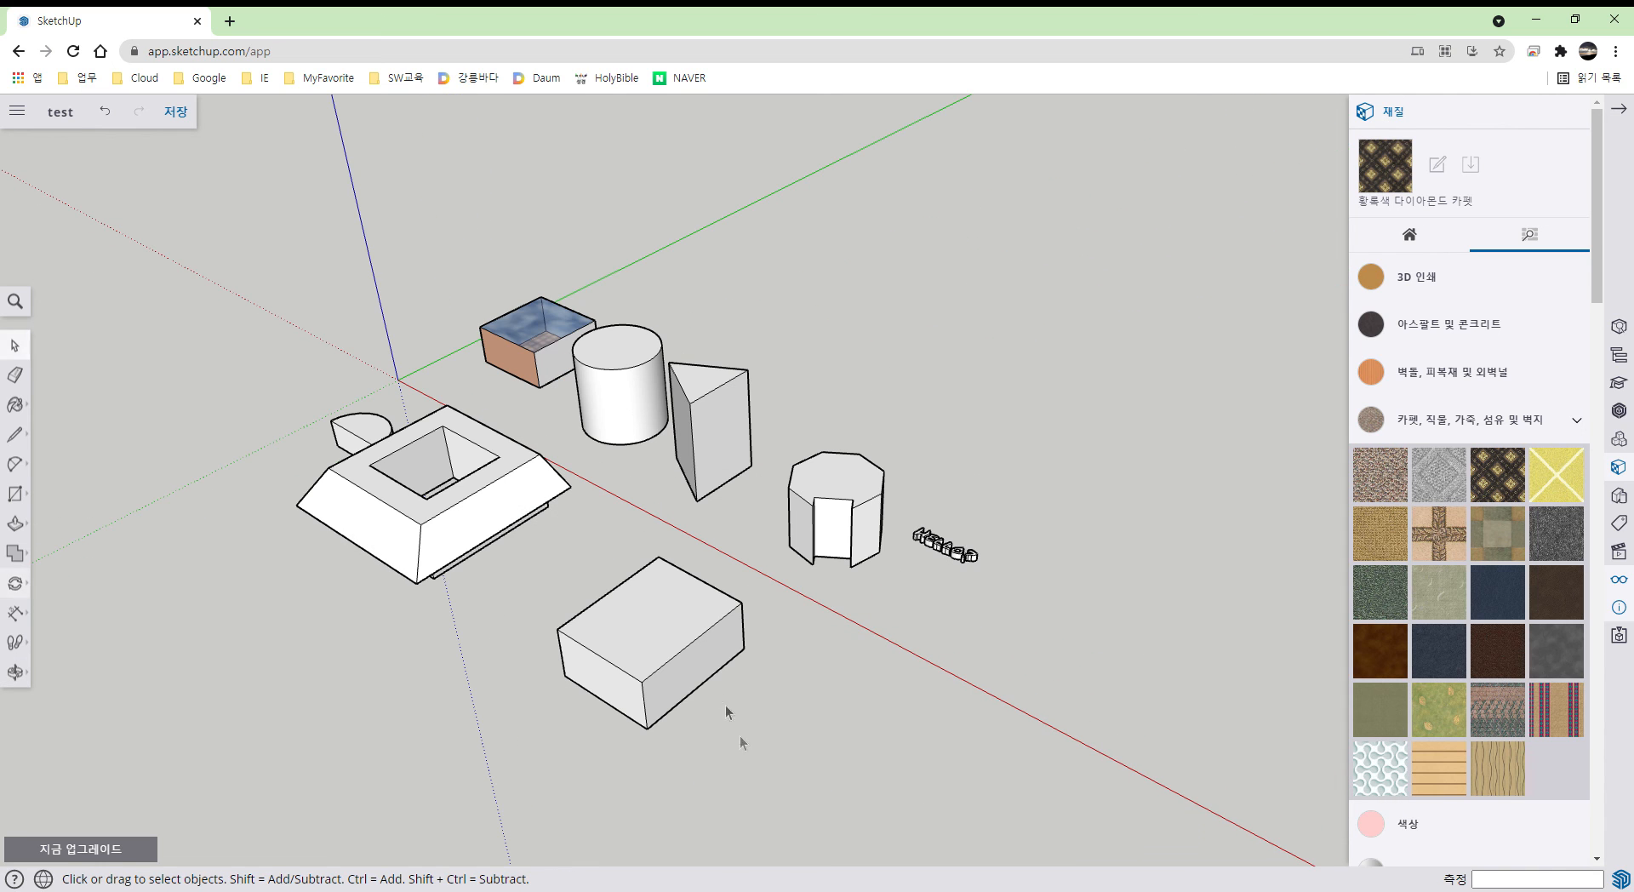
- Select the entire new box and make it a group
left_click(665, 649)
double_click(664, 649)
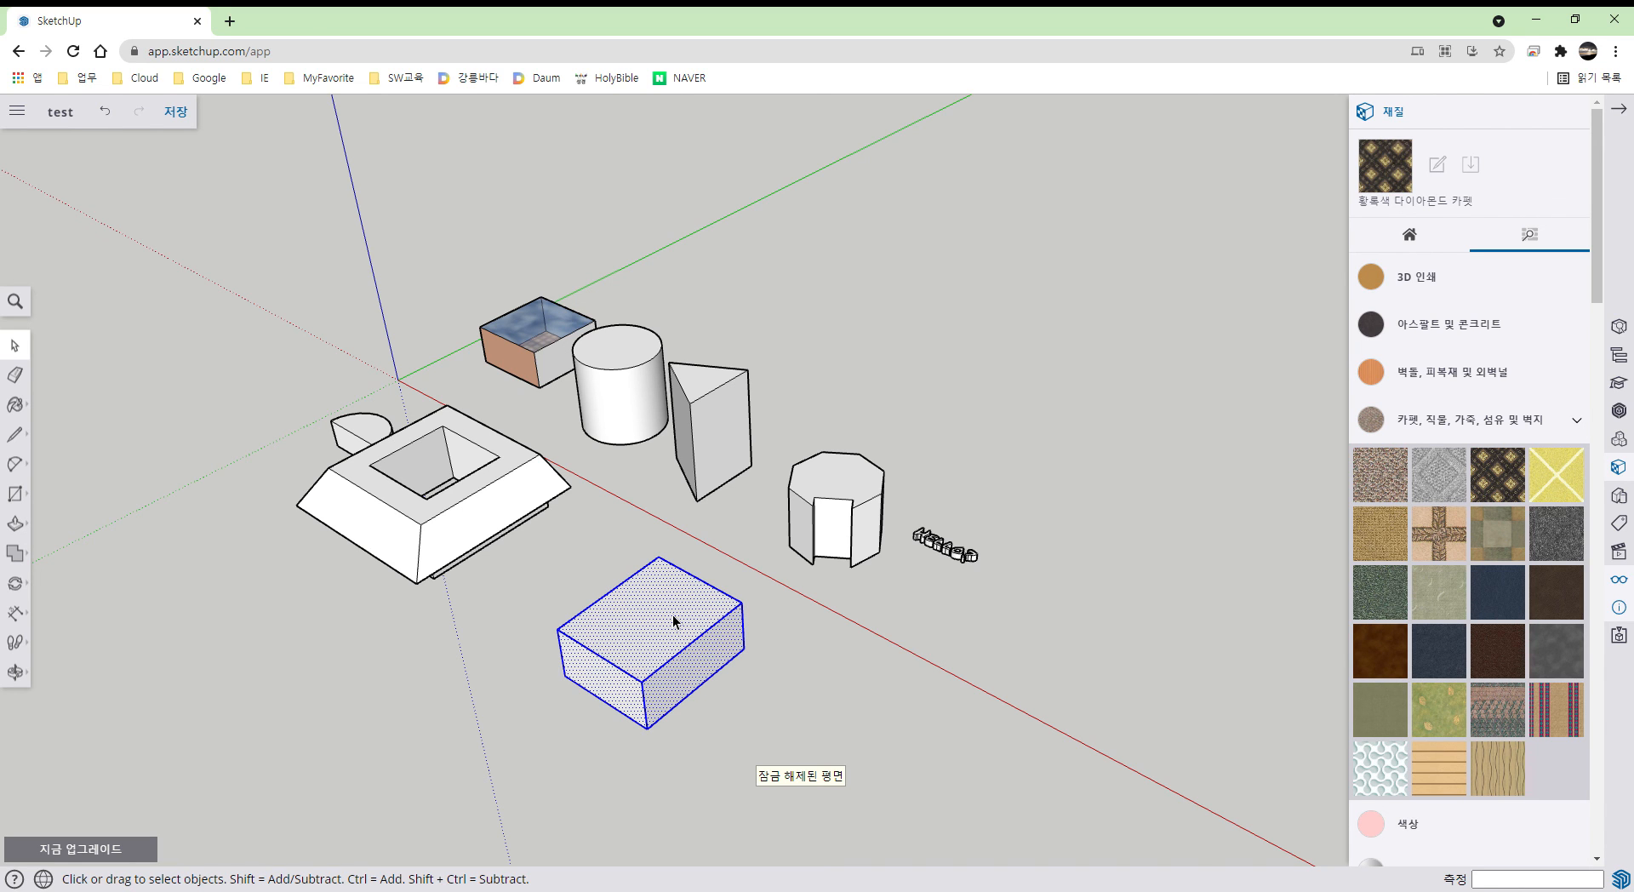
right_click(673, 614)
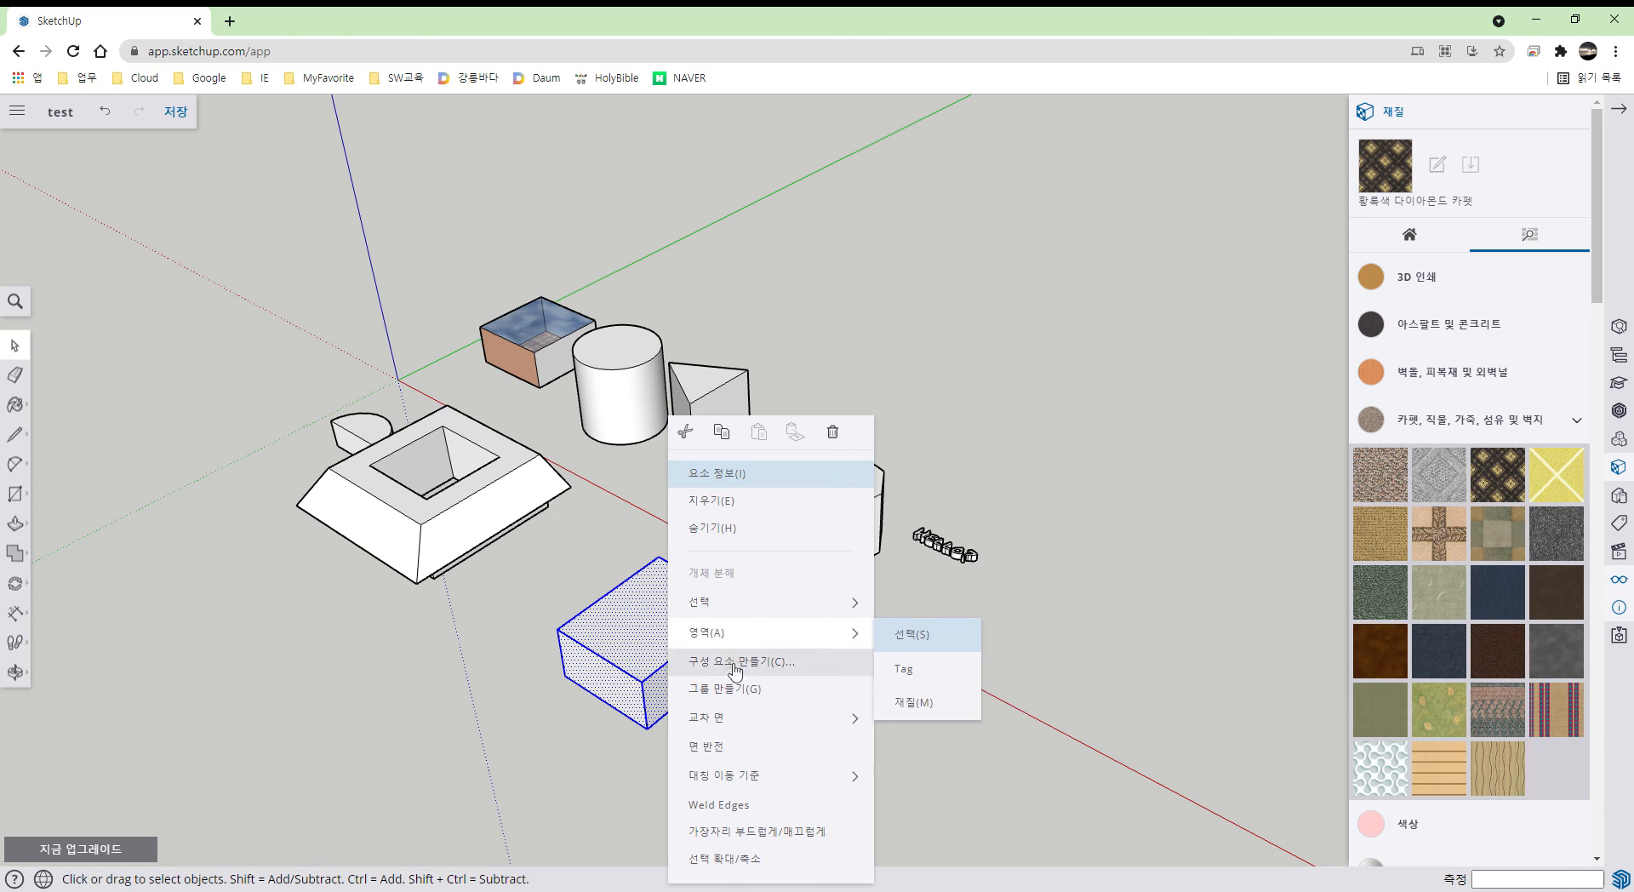
left_click(772, 697)
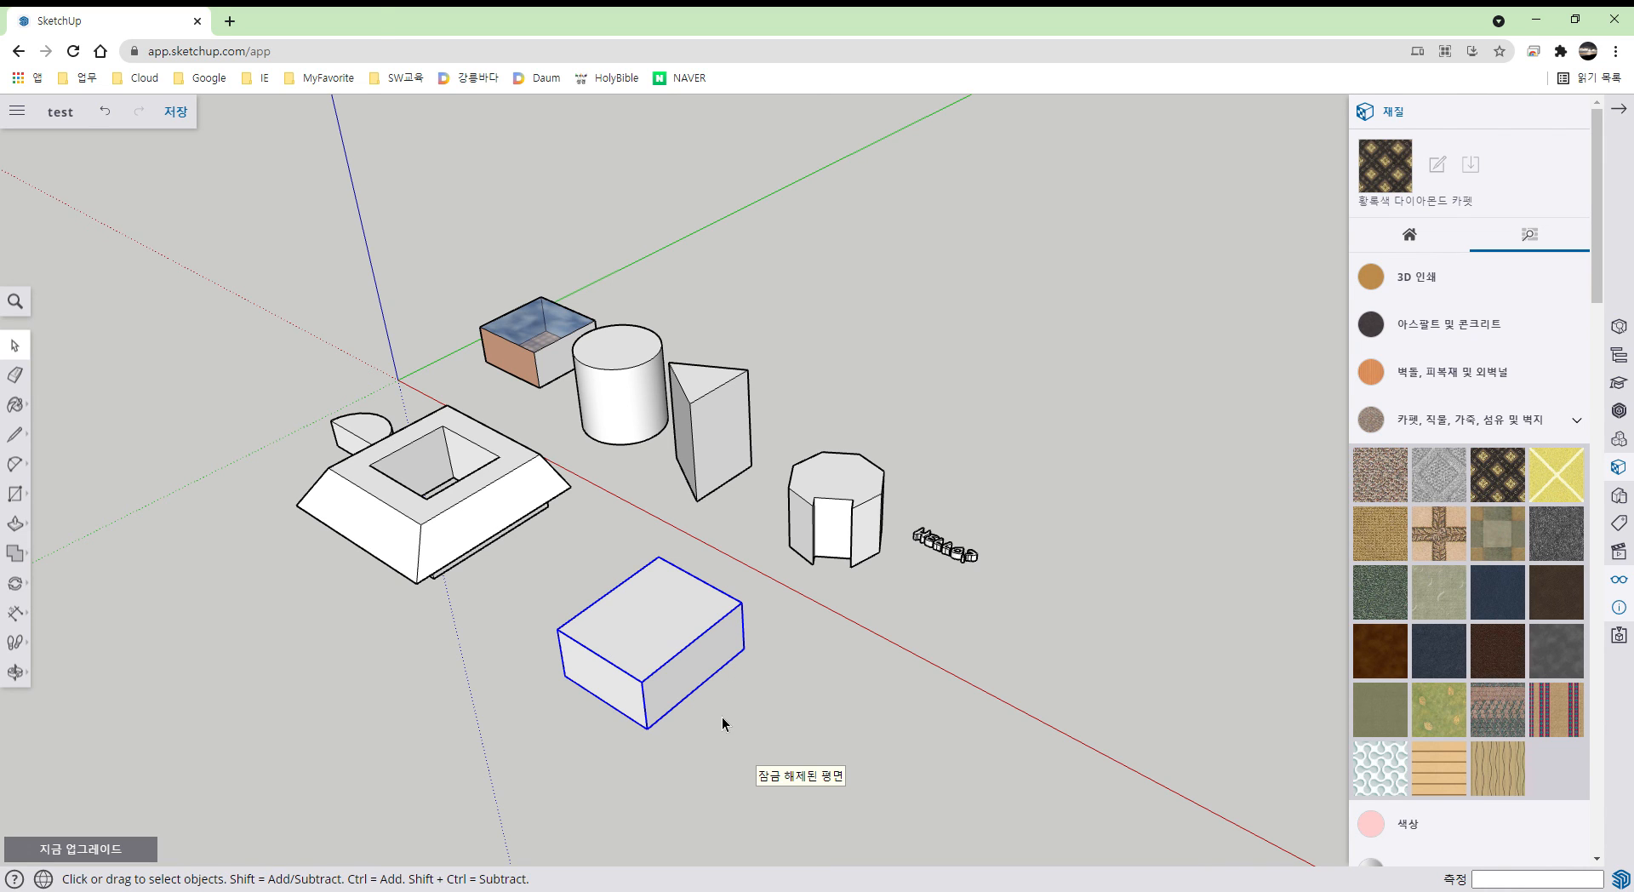
- Rotate the group 45° about its corner, then undo the rotation
key("q")
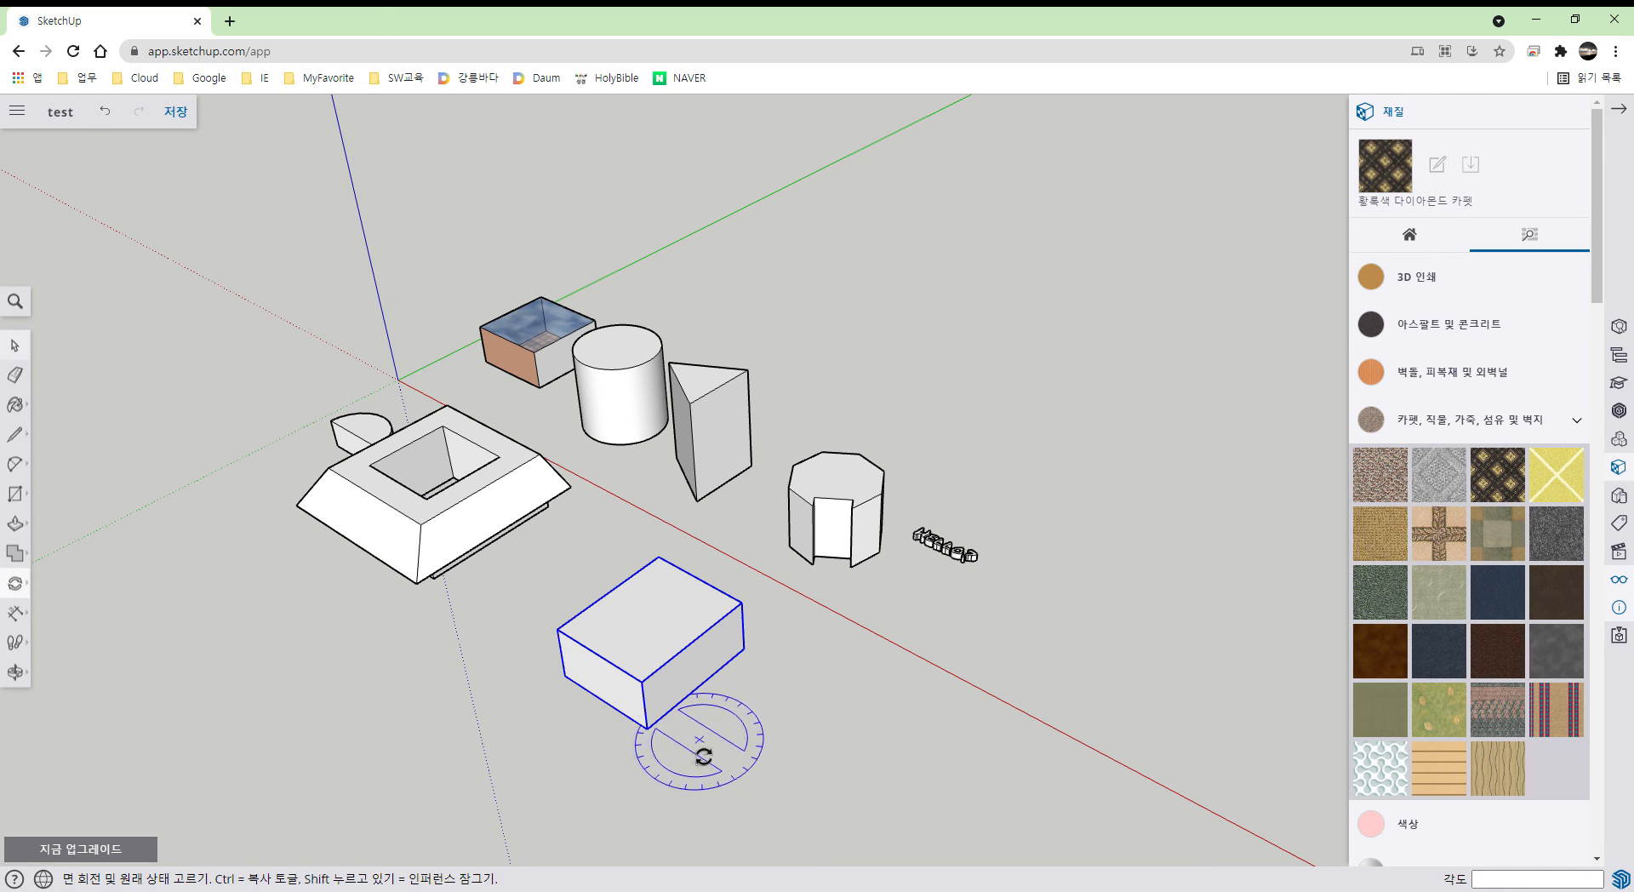
left_click(649, 731)
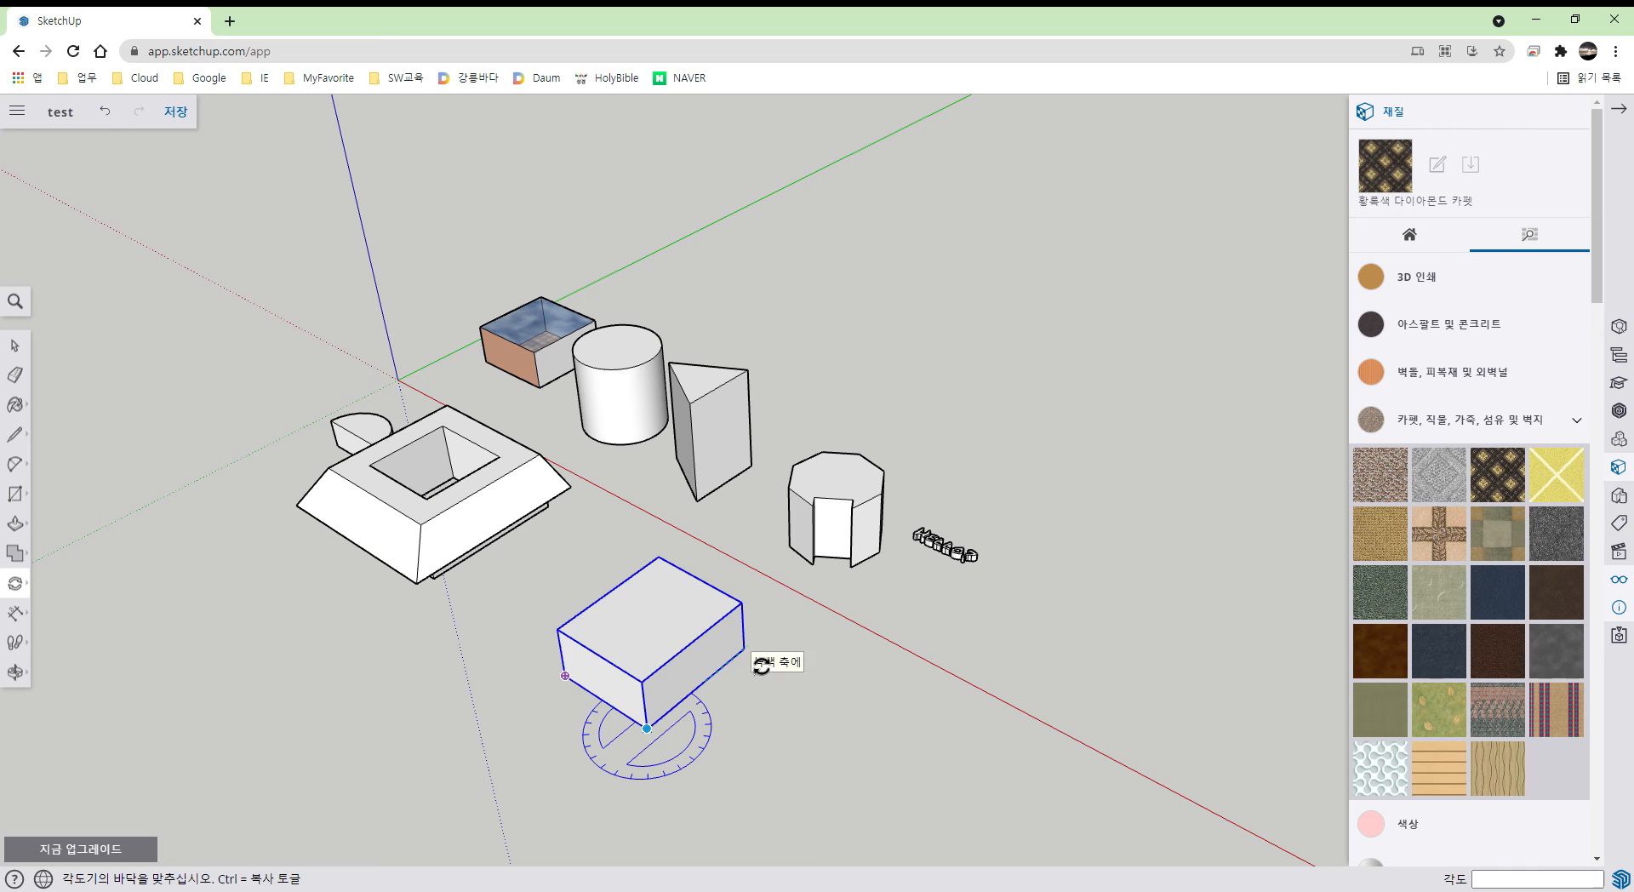
left_click(754, 664)
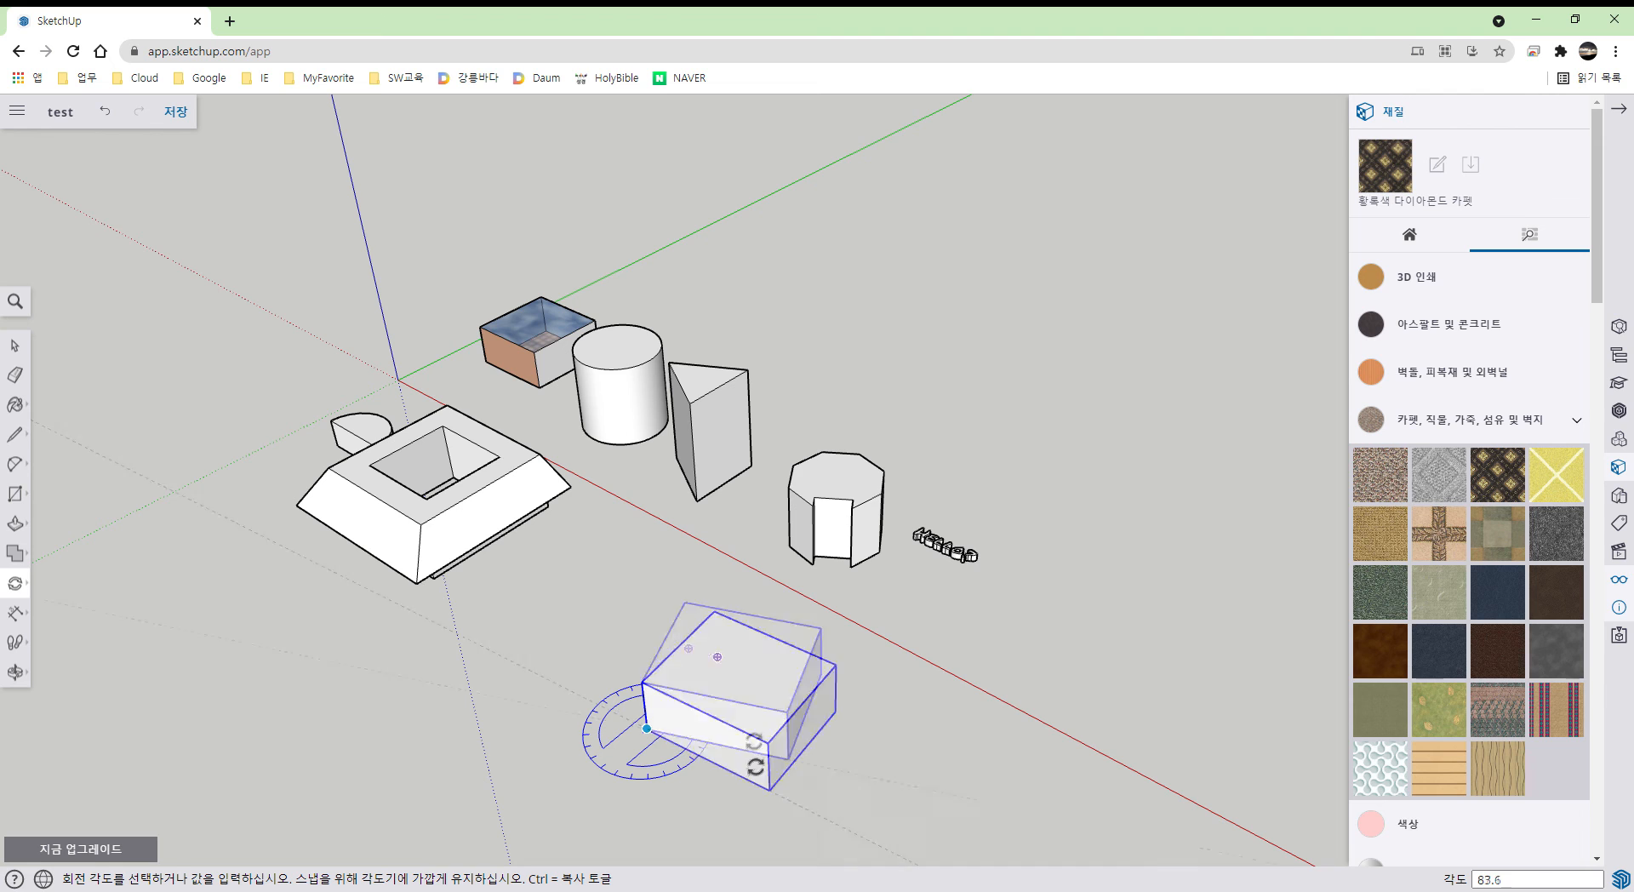
type("45")
key("Return")
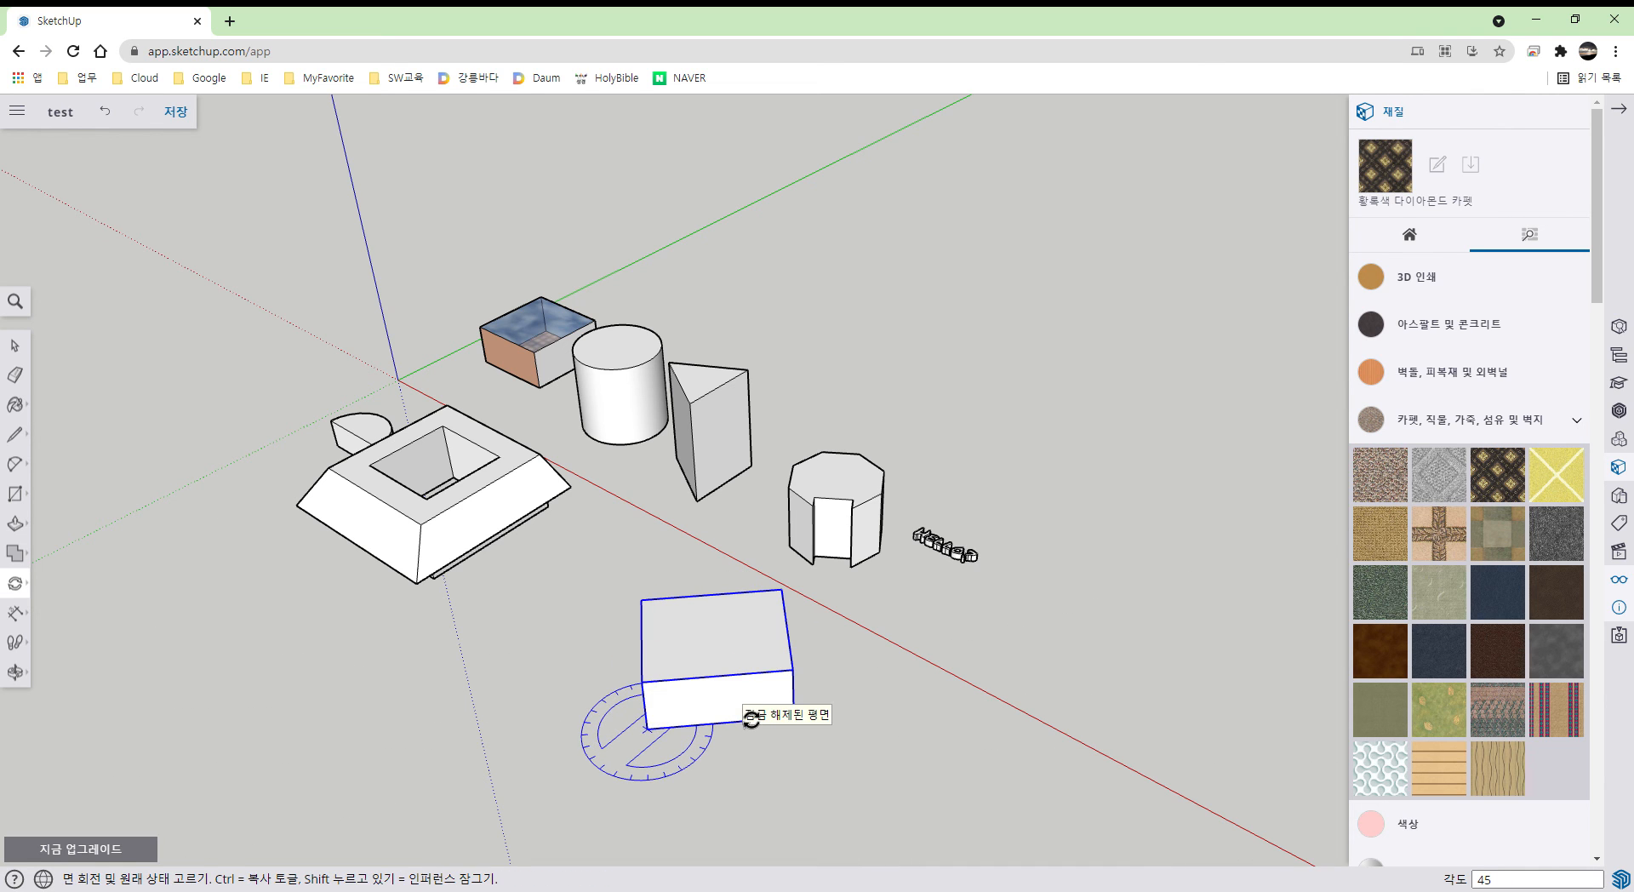
key("space")
scroll(841, 811, "down", 1)
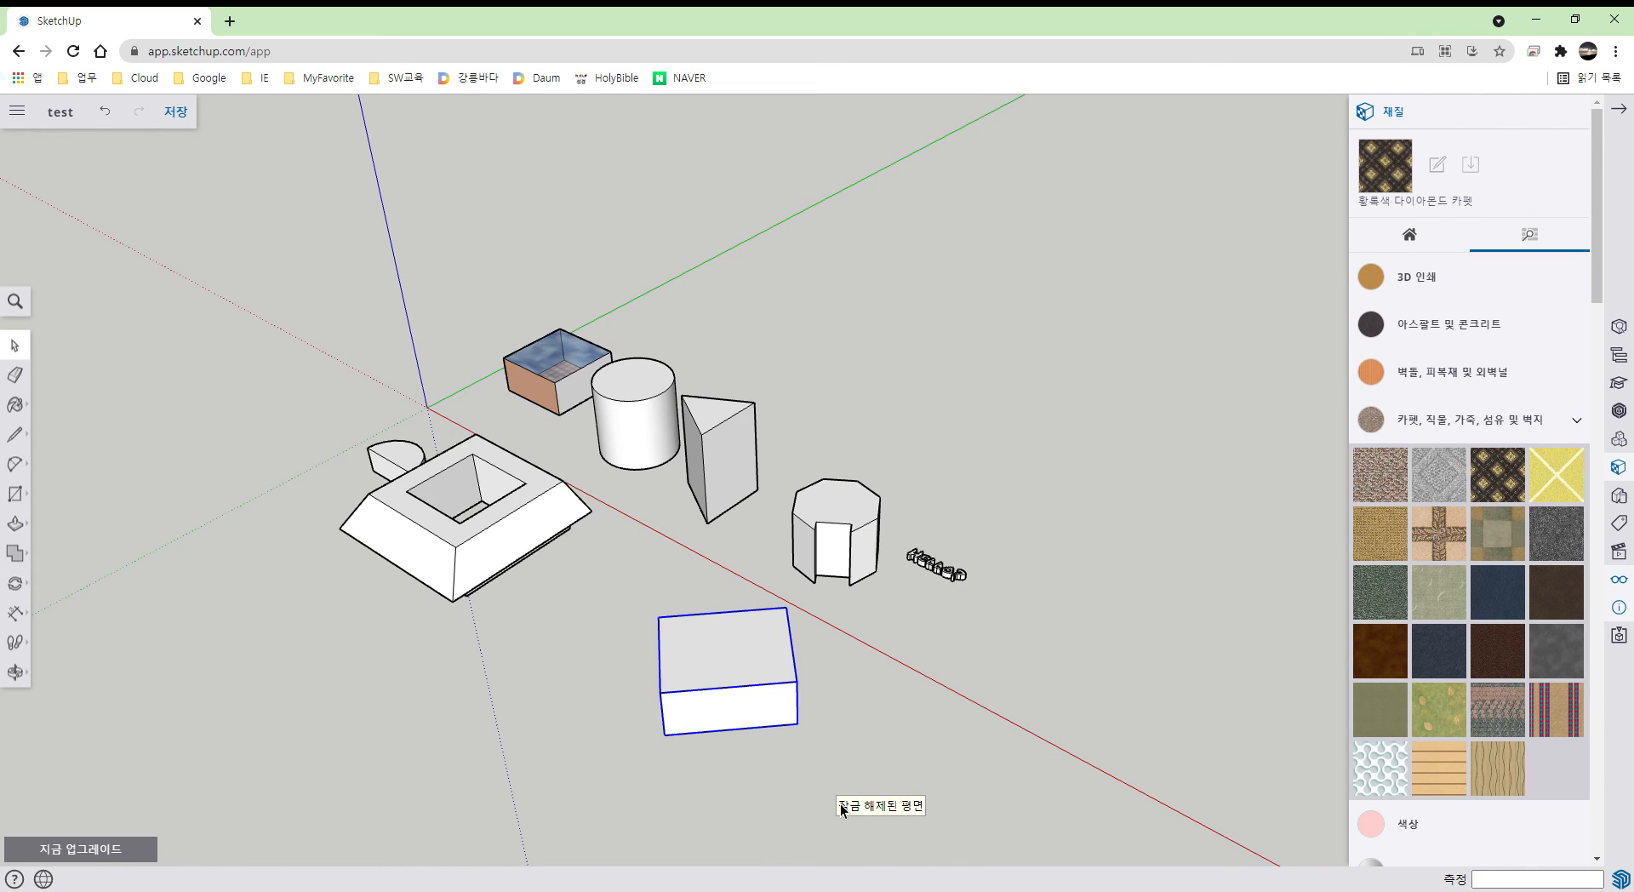
key("ctrl+z")
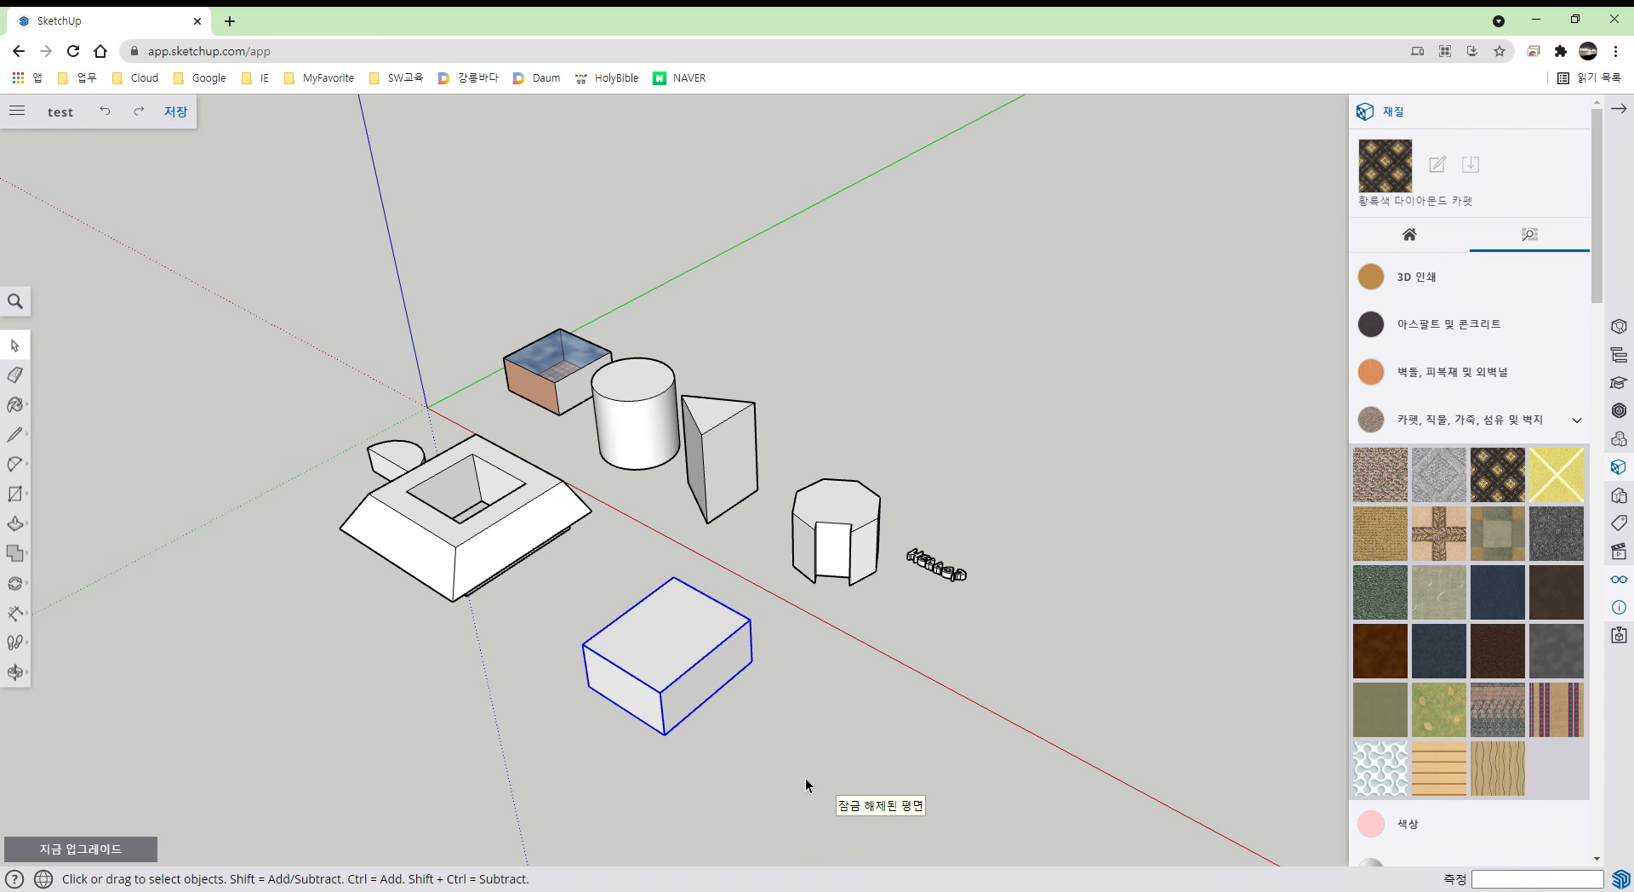
key("s")
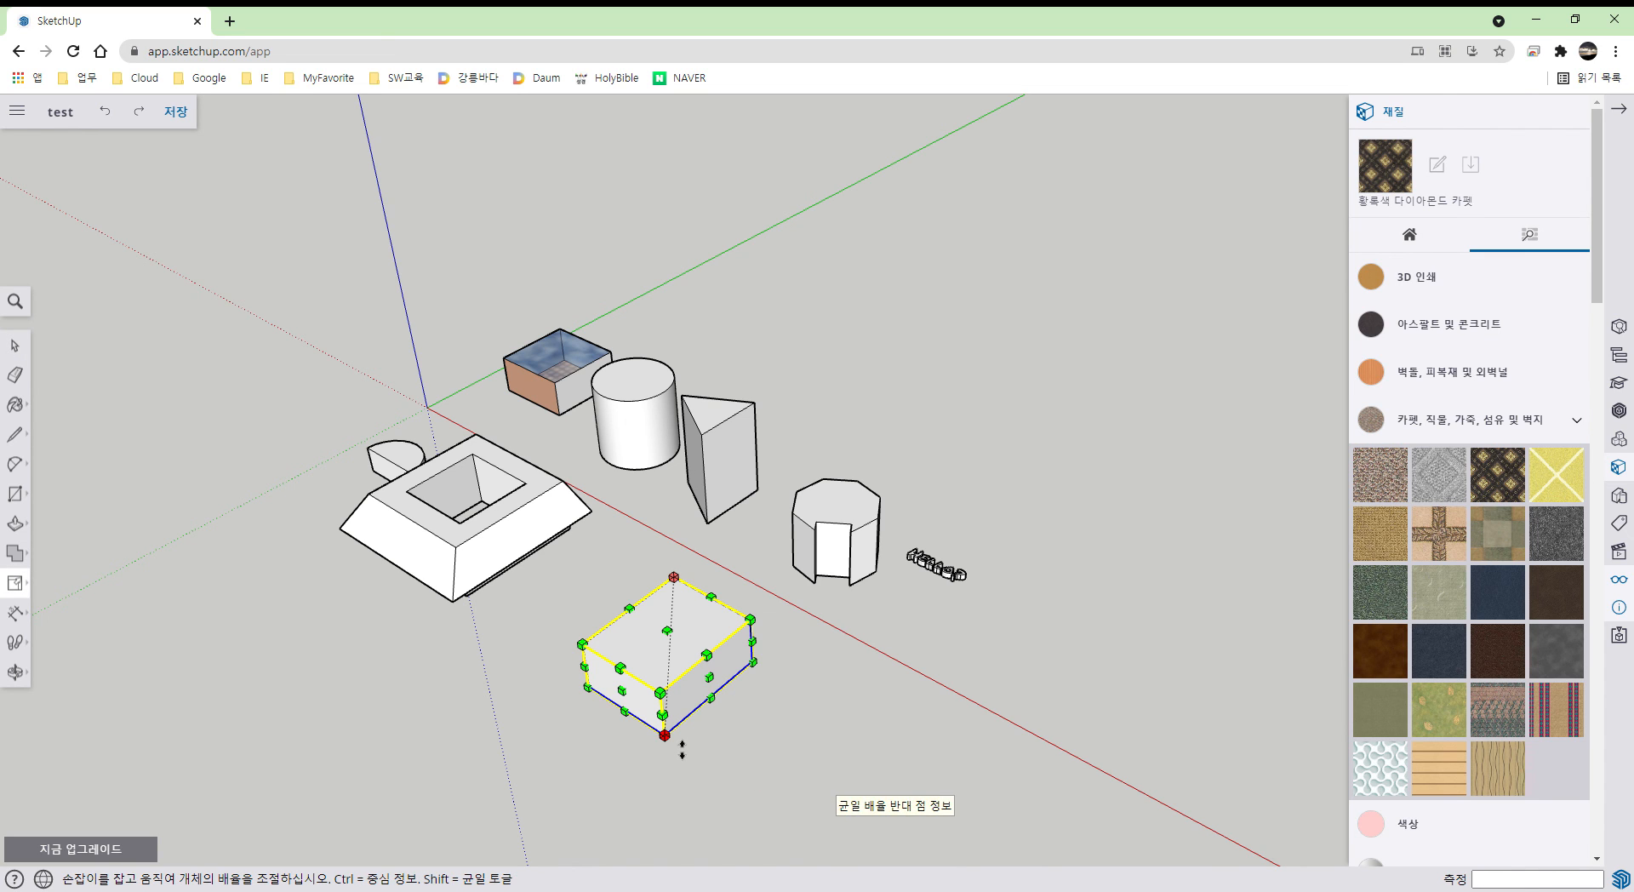
mouse_move(681, 750)
left_mouse_down()
mouse_move(682, 824)
mouse_move(682, 779)
left_mouse_up()
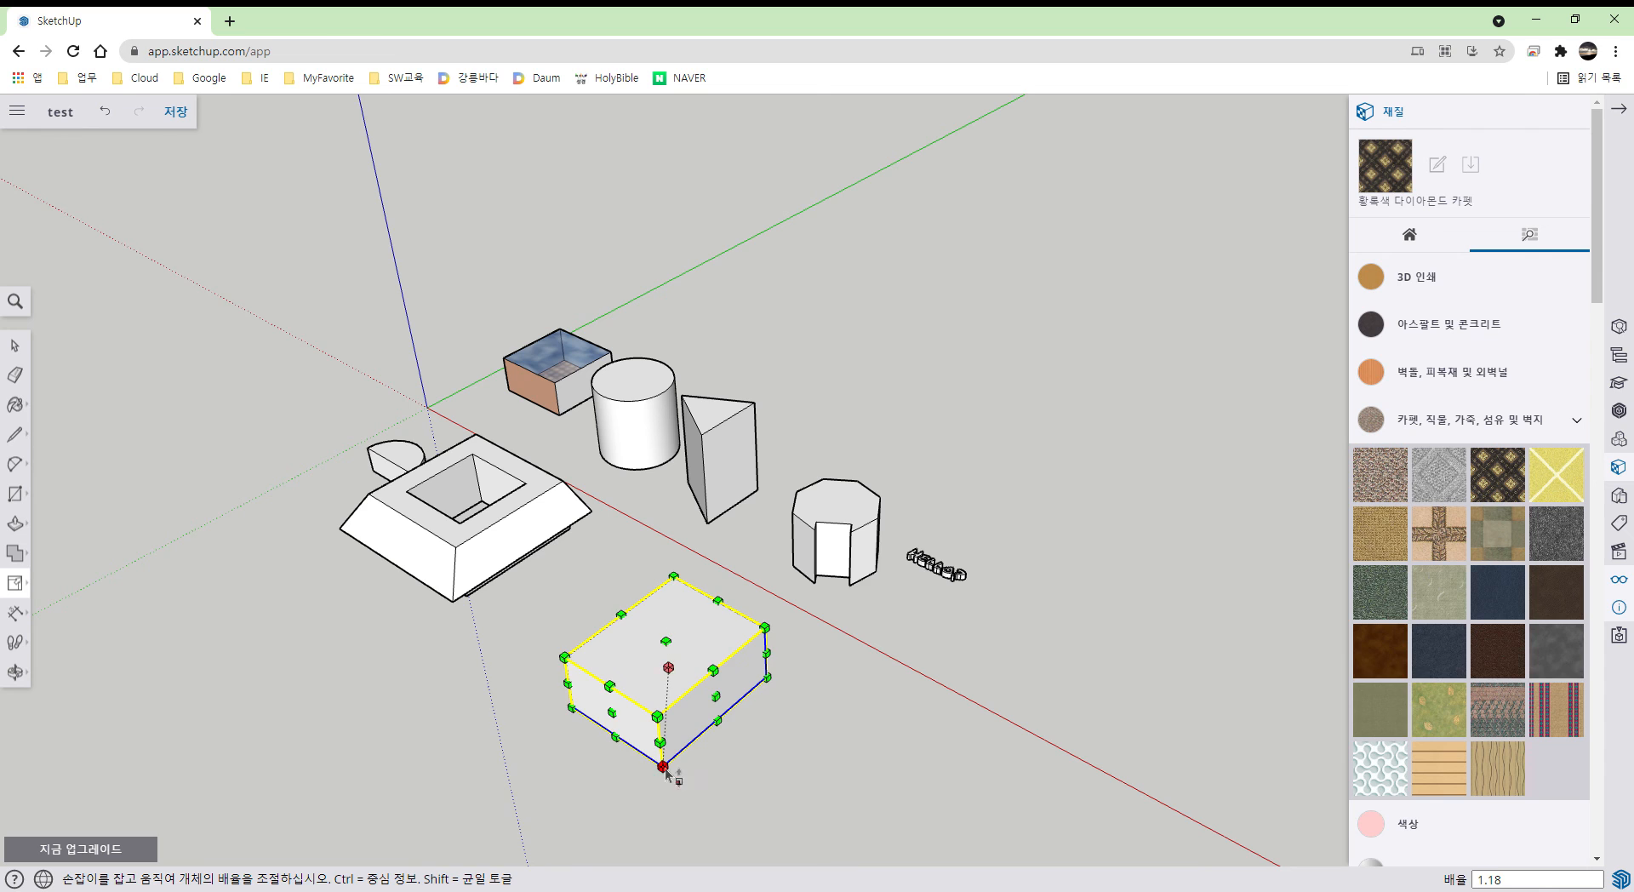
key("ctrl+z")
left_click_drag(624, 693, 559, 744)
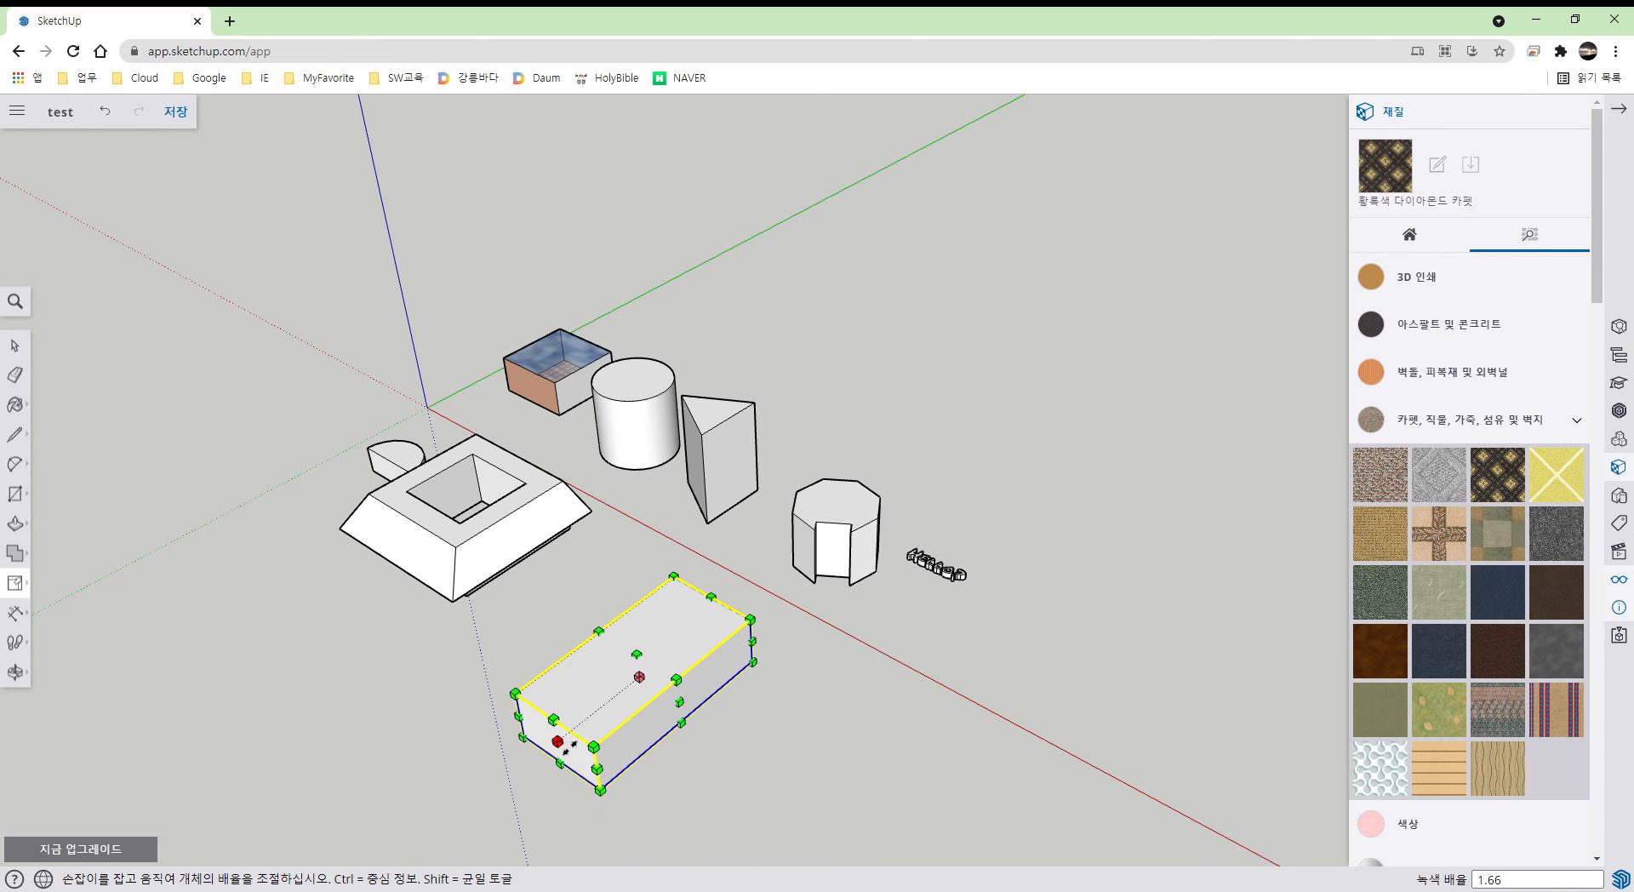
key("ctrl+z")
mouse_move(668, 630)
left_mouse_down()
mouse_move(661, 504)
mouse_move(677, 630)
left_mouse_up()
key("ctrl+z")
middle_click_drag(769, 712, 860, 722)
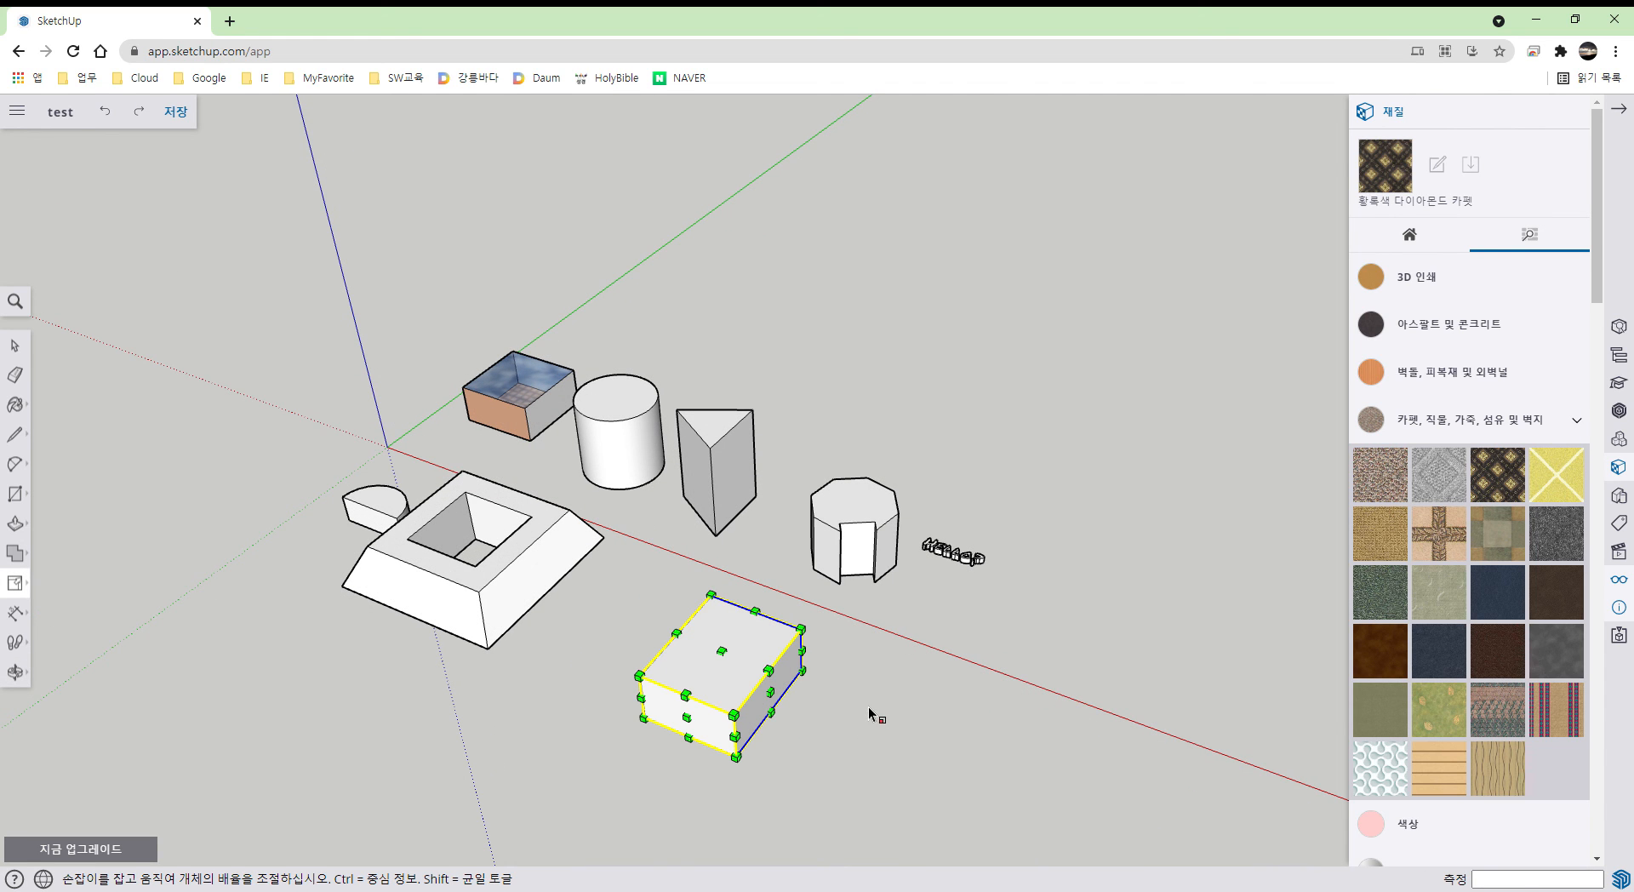
left_click(17, 612)
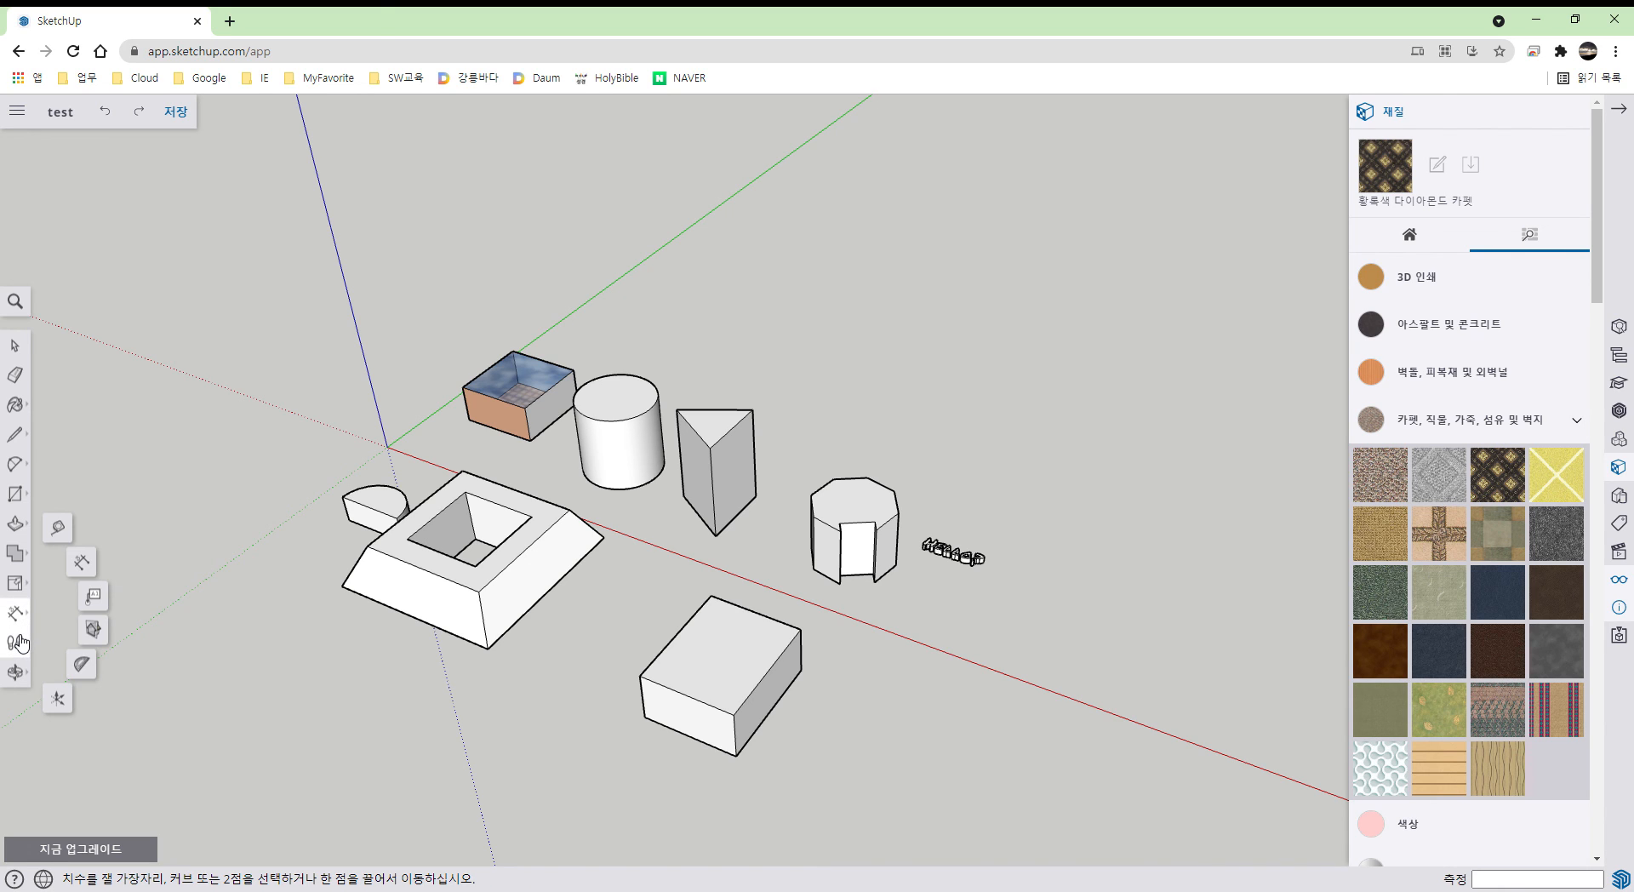
- Show the orbit/camera flyout, then the Solid Tools flyout in the left toolbar
left_click(17, 672)
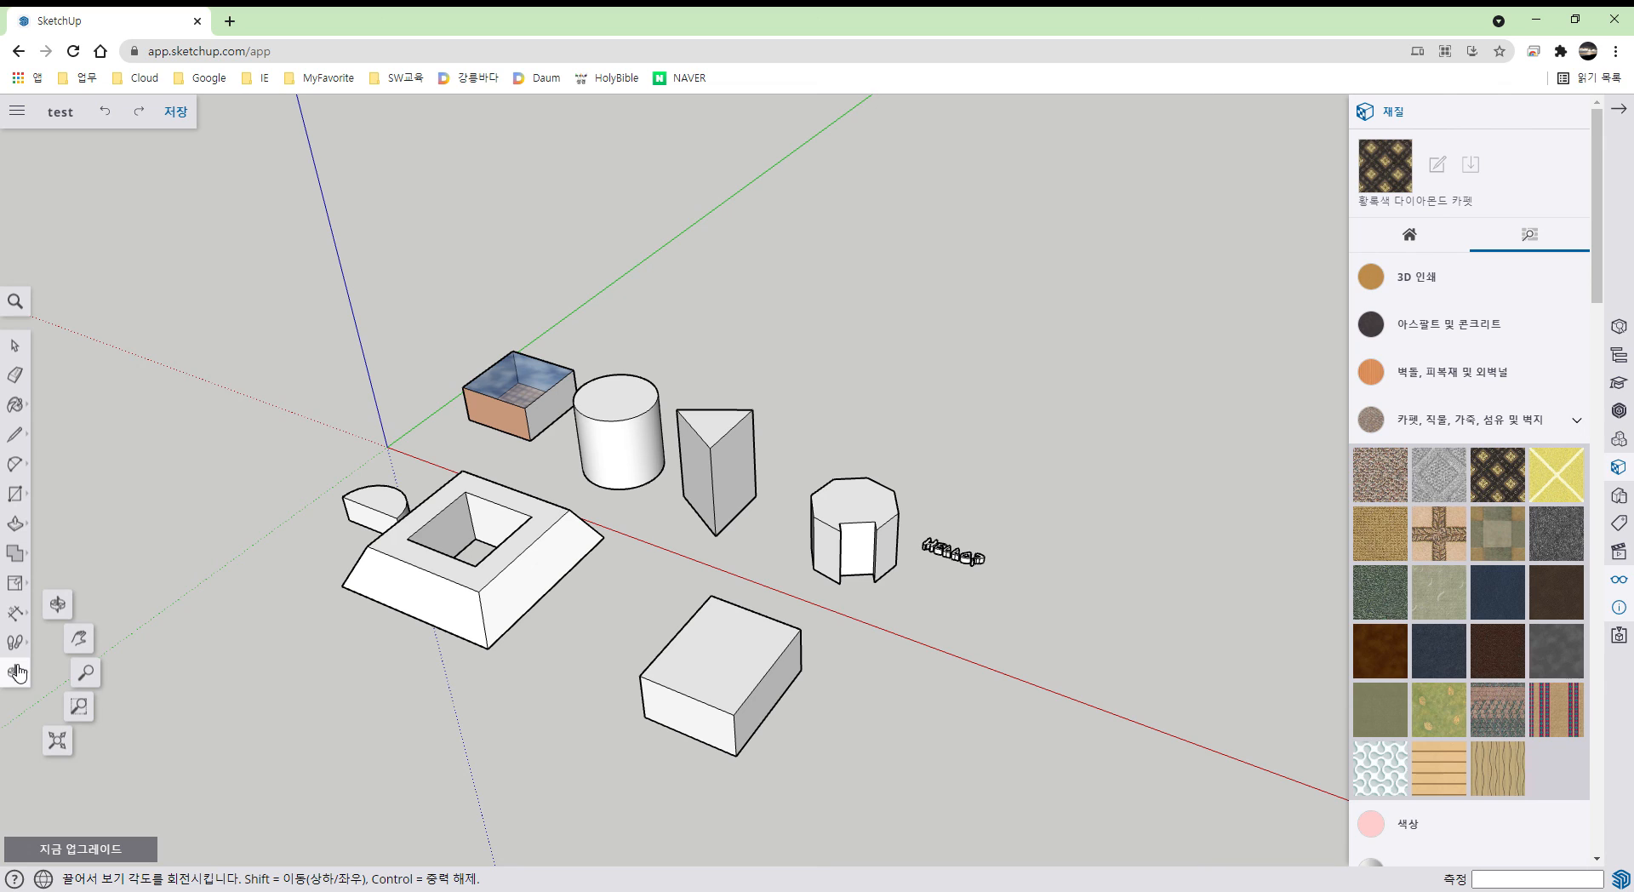
left_click(27, 562)
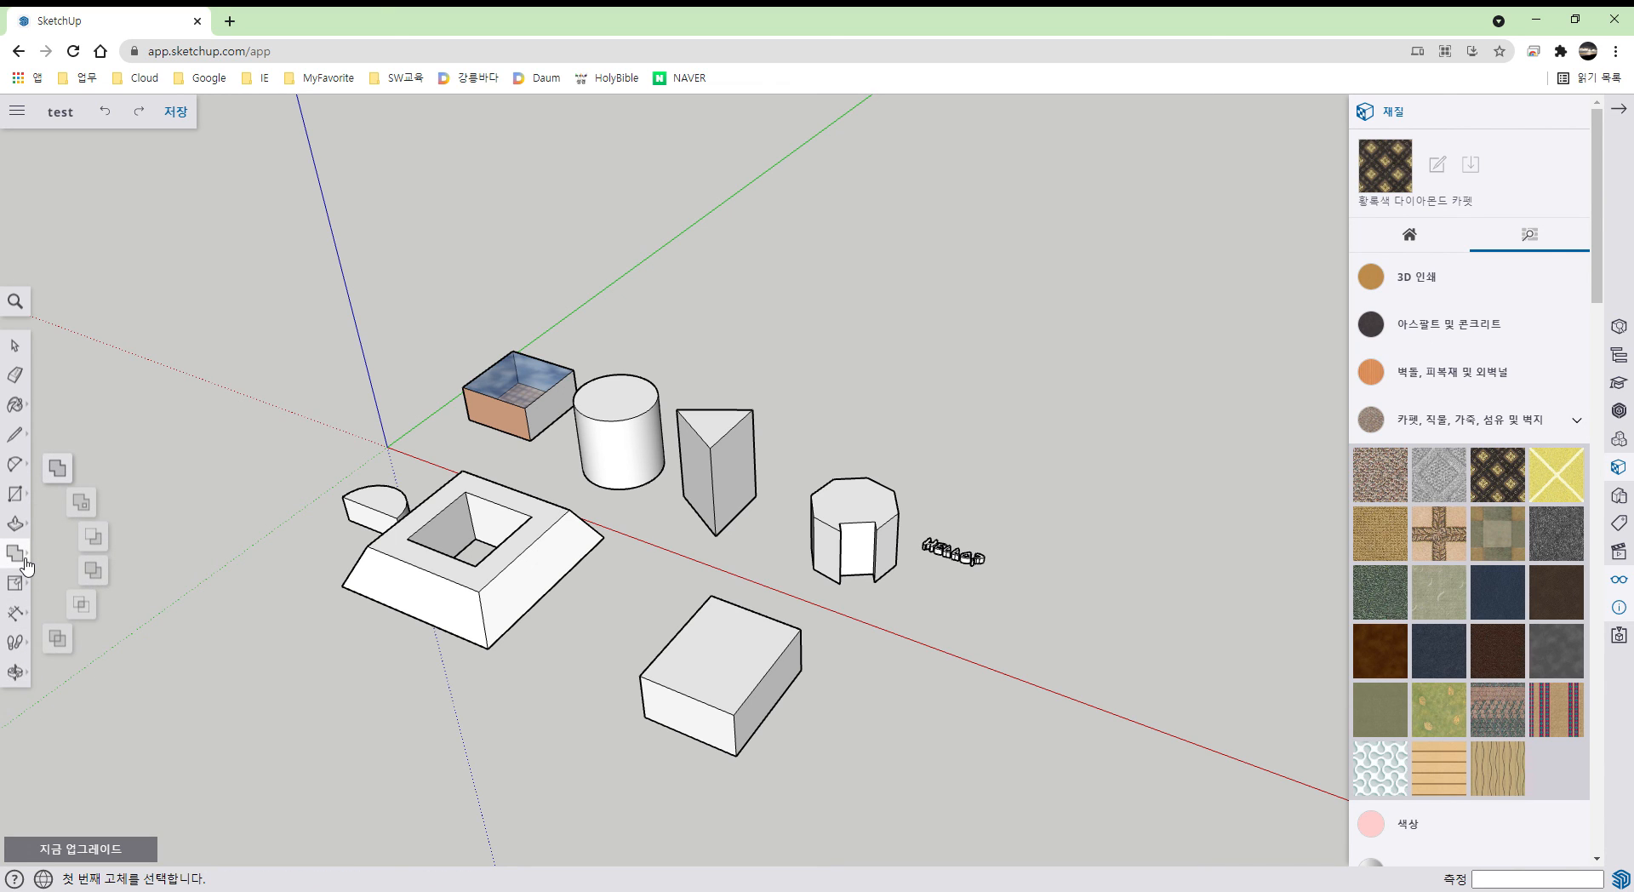